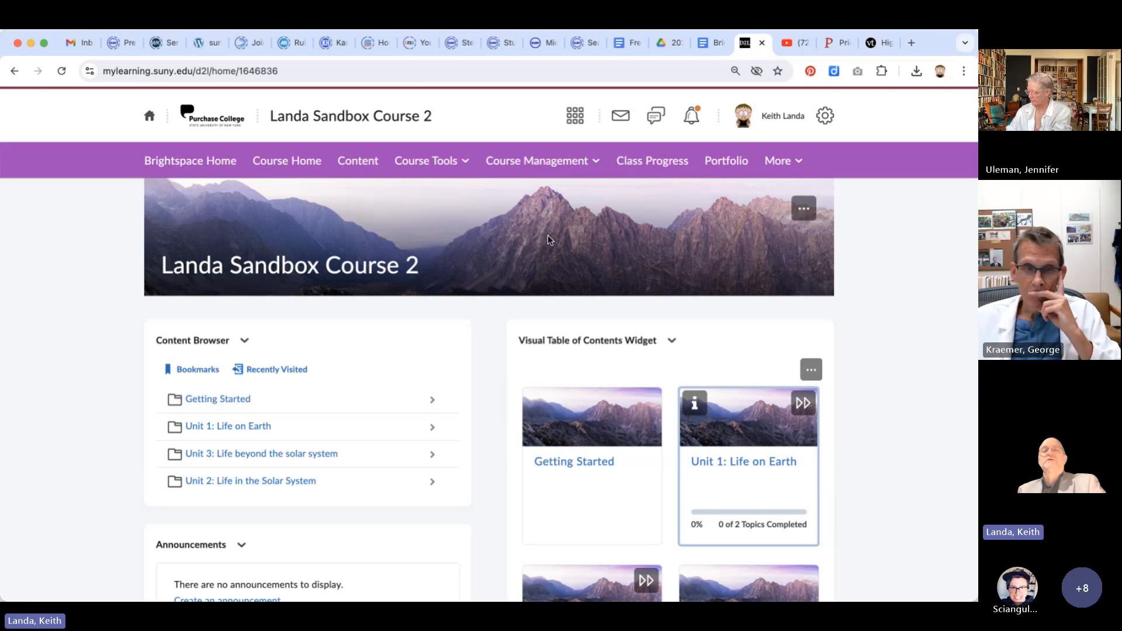
# Step: Open the course's Grades area and review the current grade book settings in the Grades Setup Wizard
pyautogui.click(577, 168)
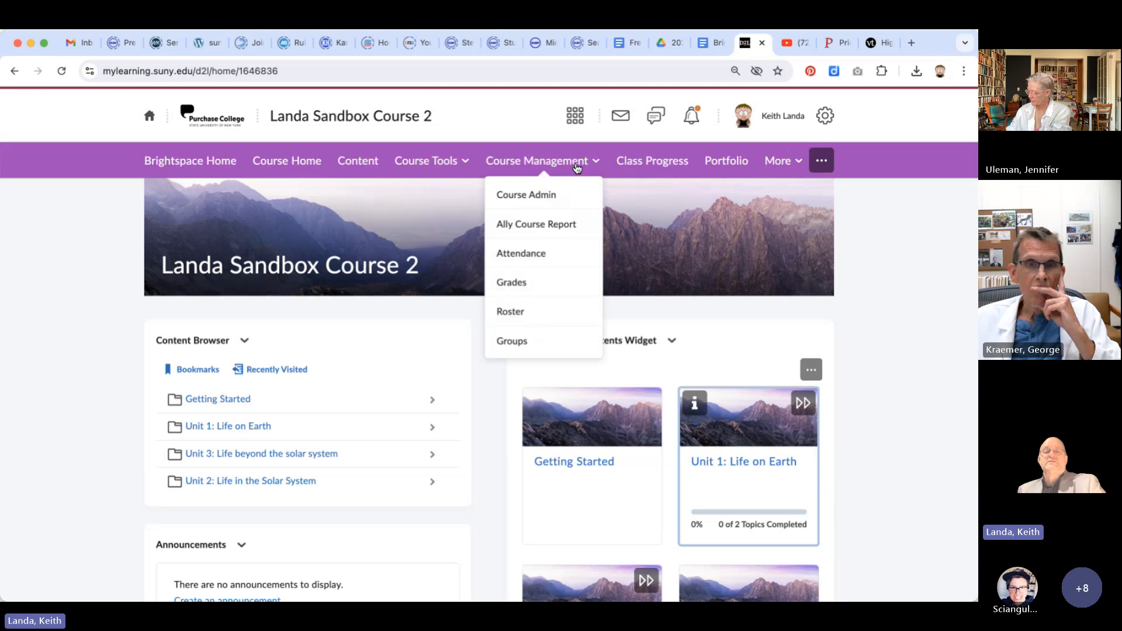
pyautogui.click(519, 286)
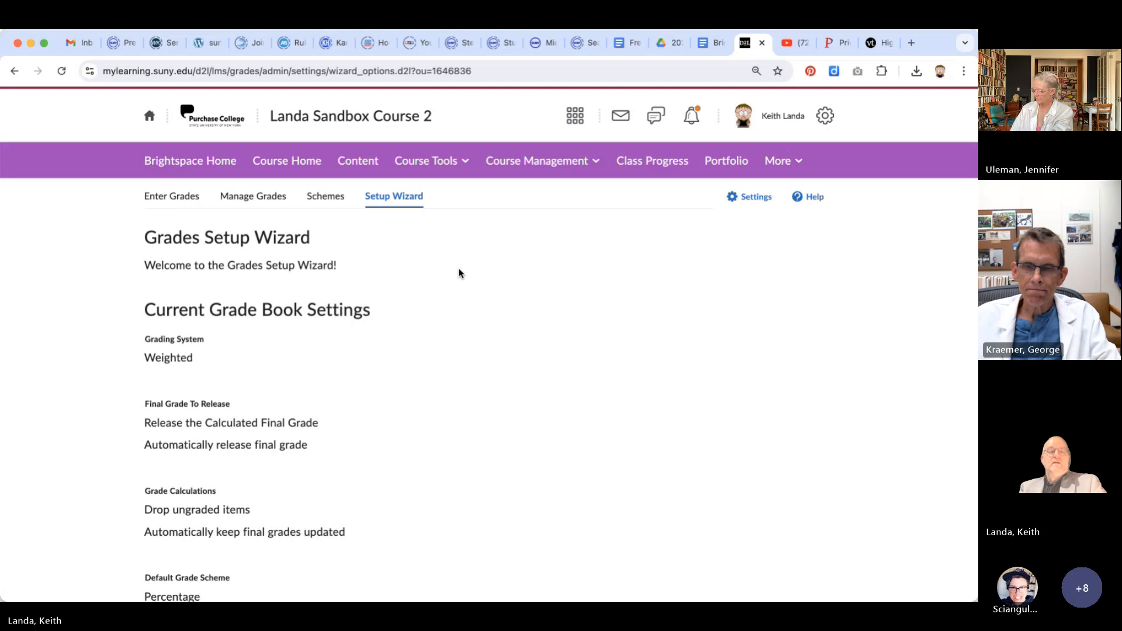
pyautogui.scroll(-1, 432, 361)
pyautogui.scroll(-5, 431, 360)
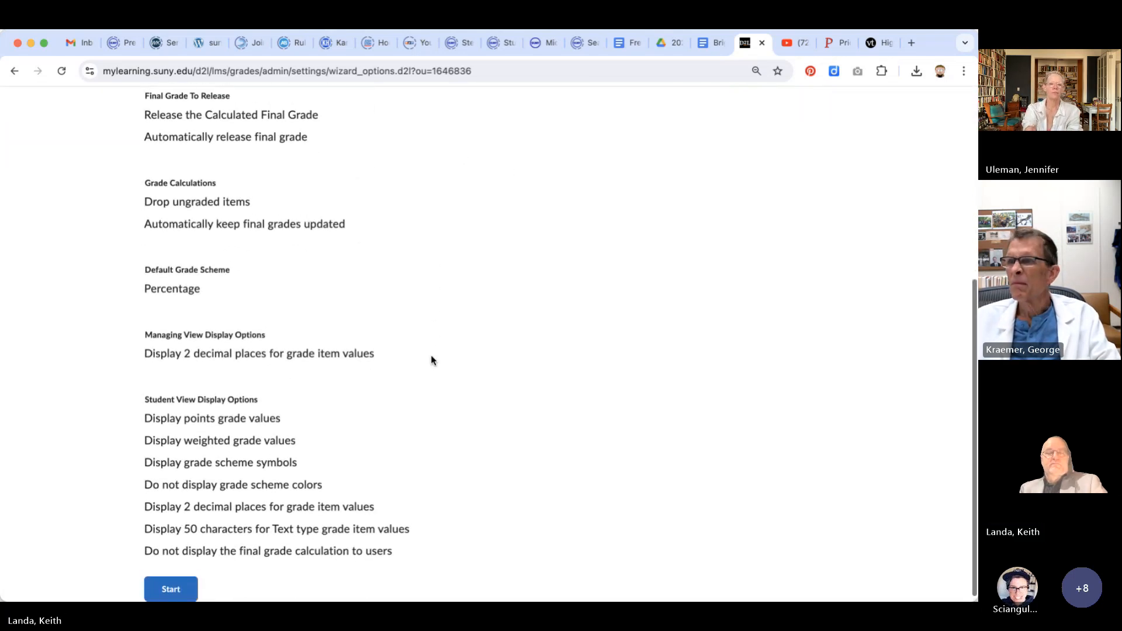
pyautogui.scroll(6, 431, 360)
pyautogui.scroll(-5, 431, 357)
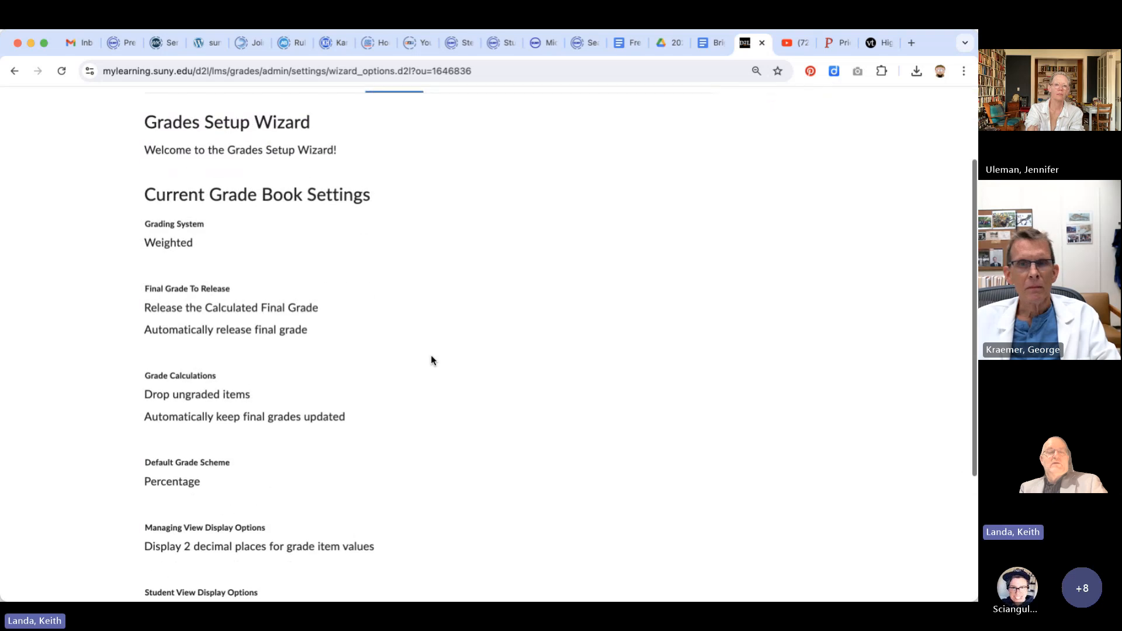
pyautogui.scroll(-1, 431, 360)
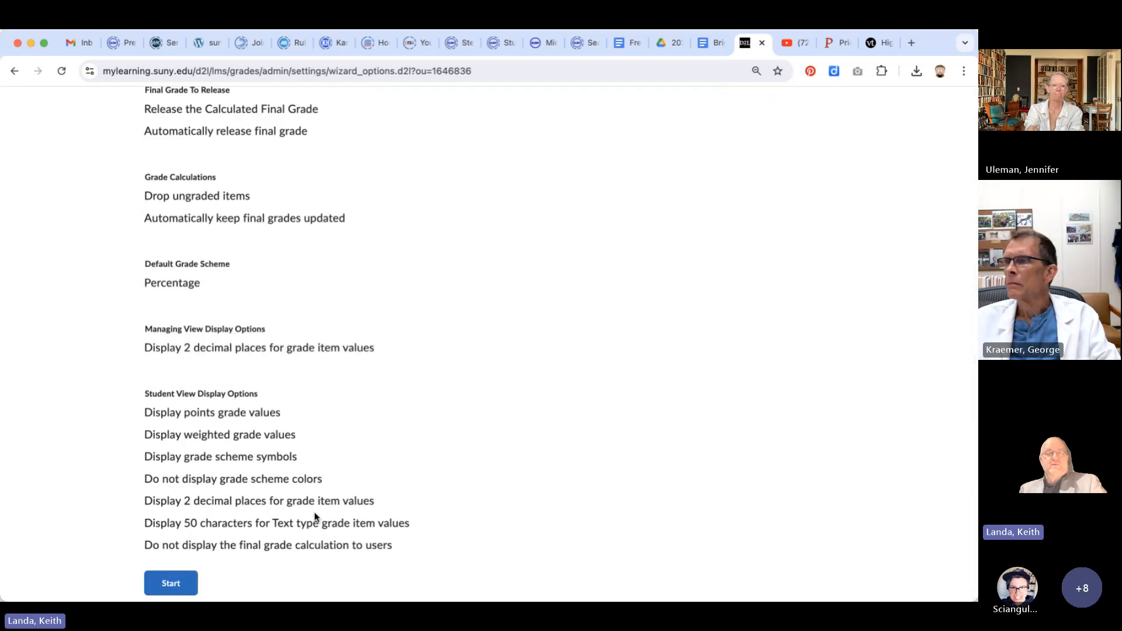
pyautogui.scroll(1, 315, 517)
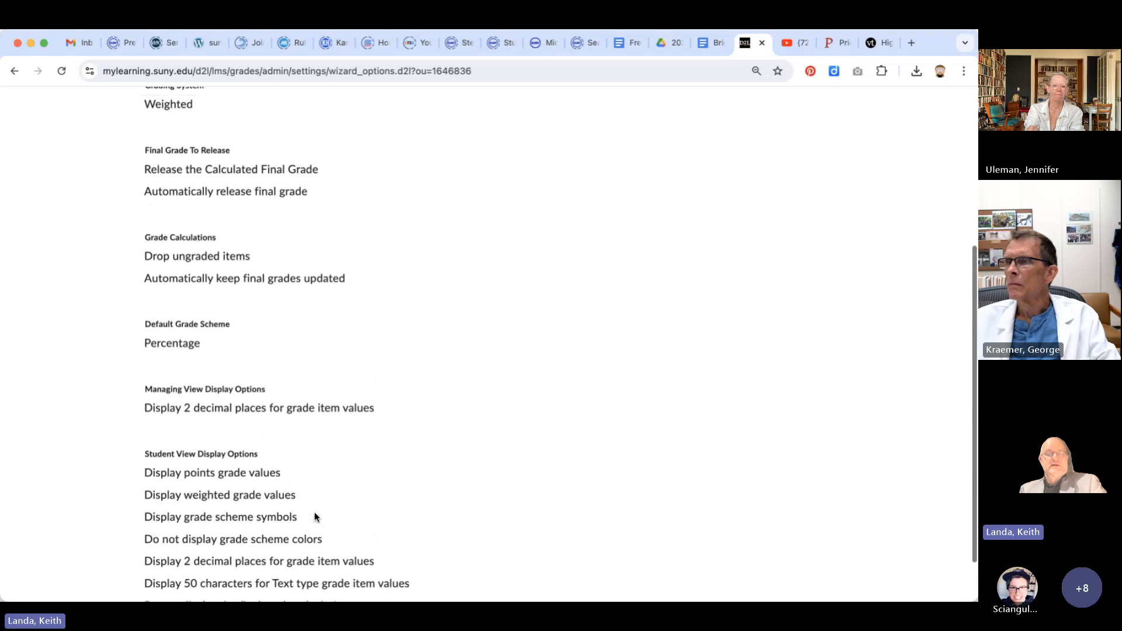
pyautogui.scroll(5, 315, 517)
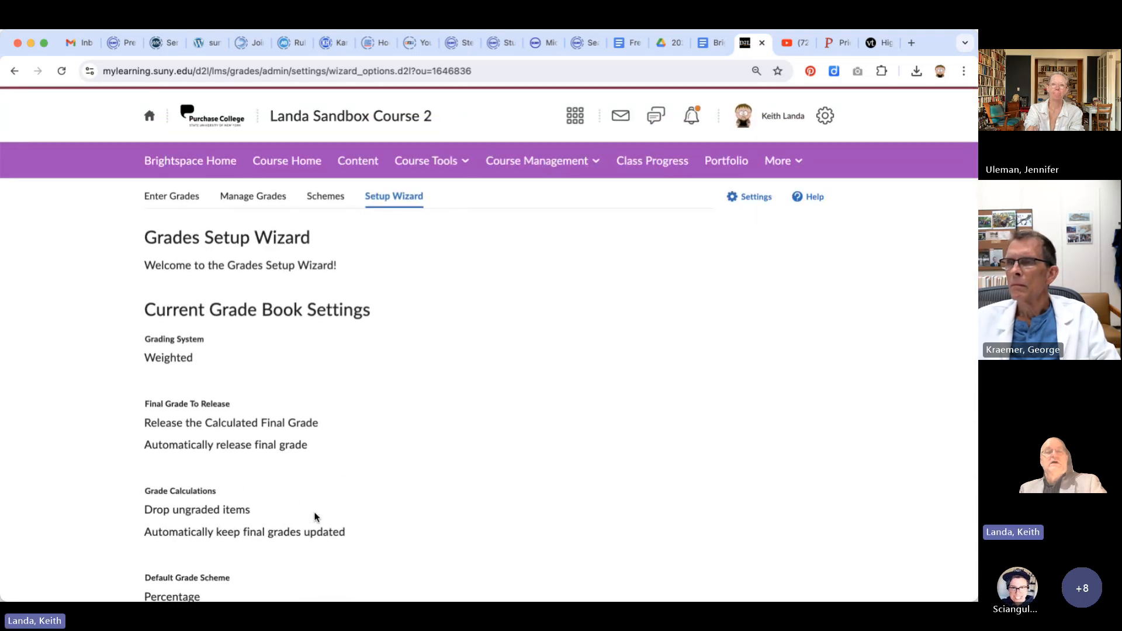
pyautogui.scroll(-1, 315, 517)
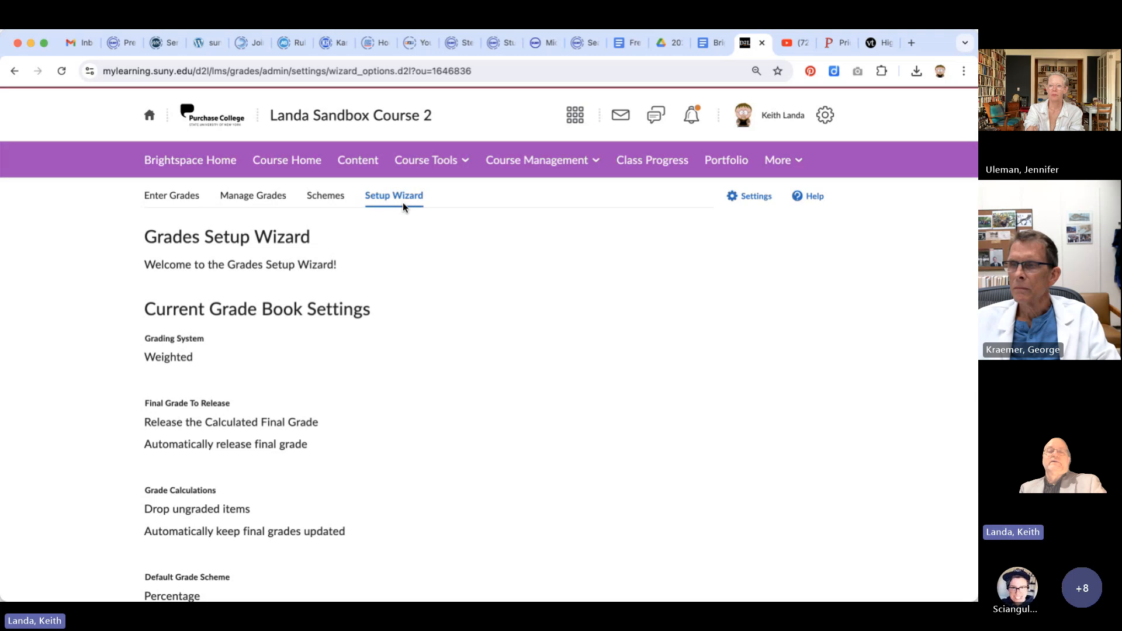
pyautogui.scroll(-1, 402, 202)
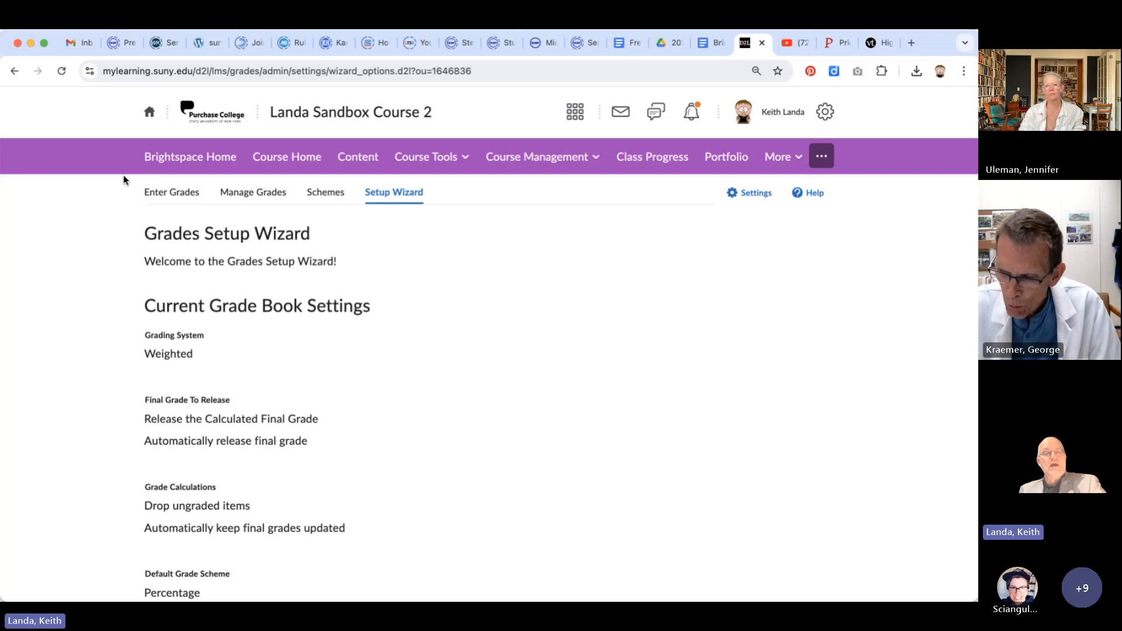
# Step: Look over the student list in Enter Grades, and the choices for new grade entries and further actions in Manage Grades
pyautogui.click(163, 199)
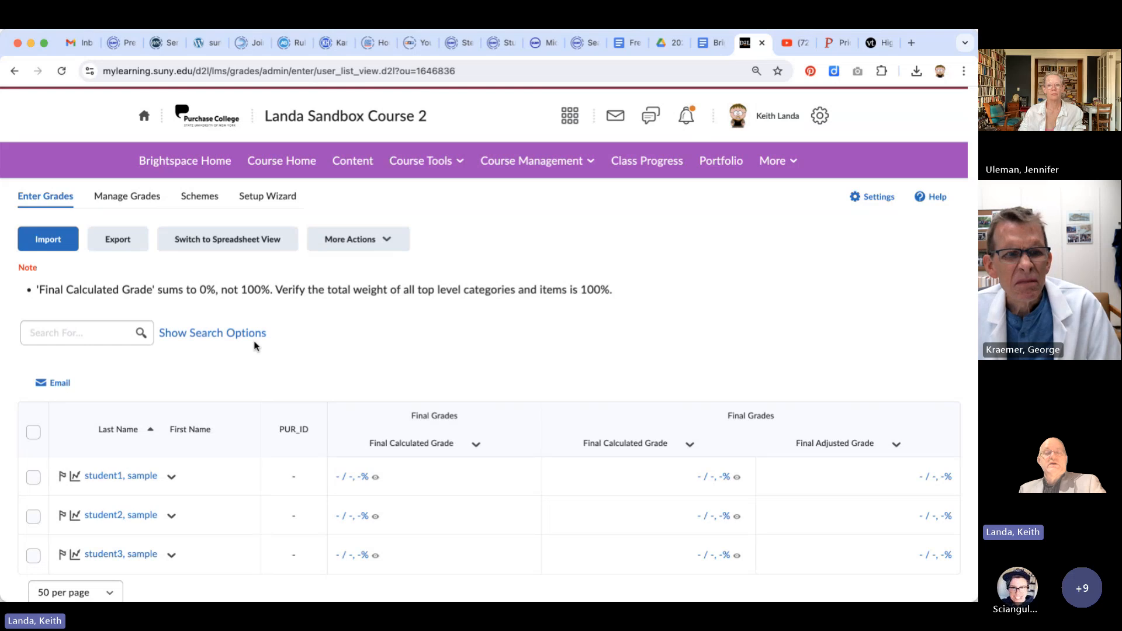
pyautogui.scroll(-1, 254, 346)
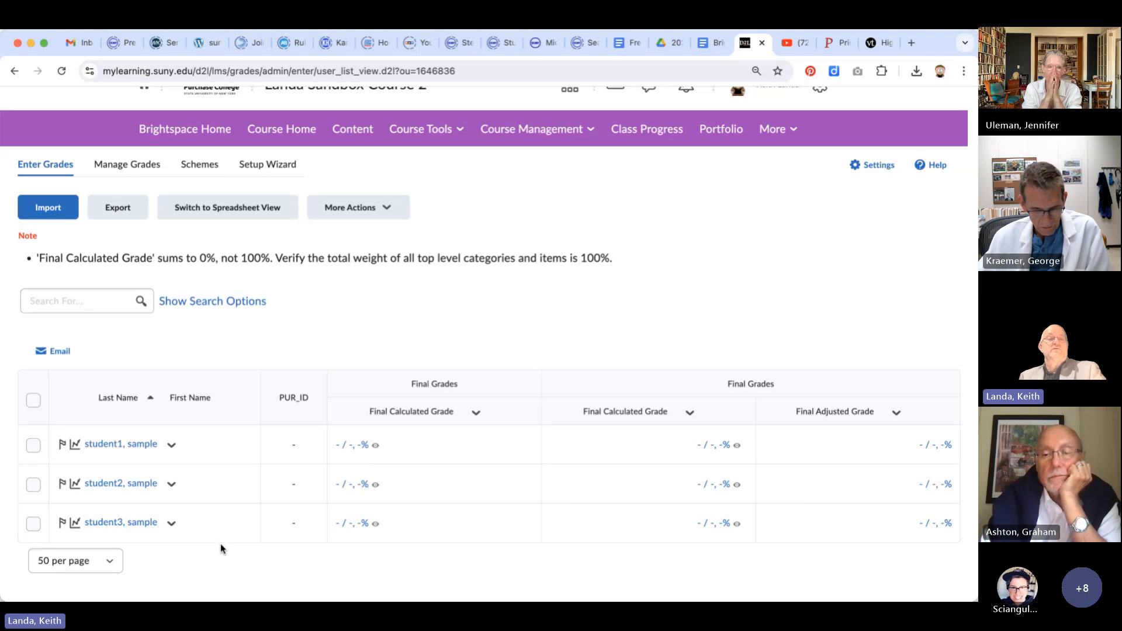
pyautogui.click(128, 166)
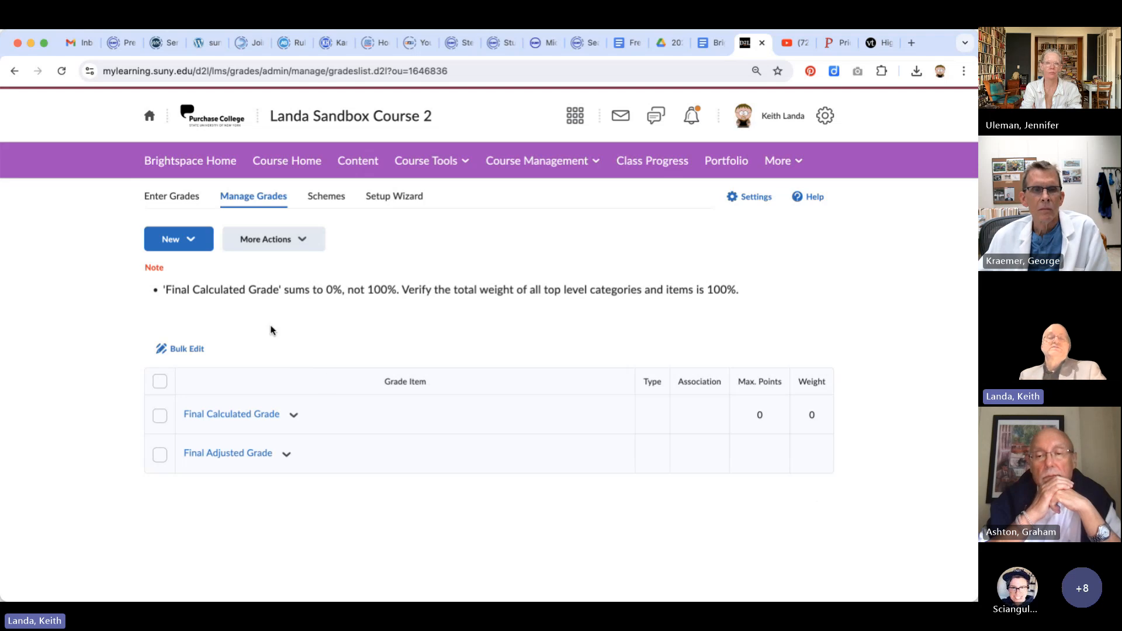
pyautogui.click(198, 245)
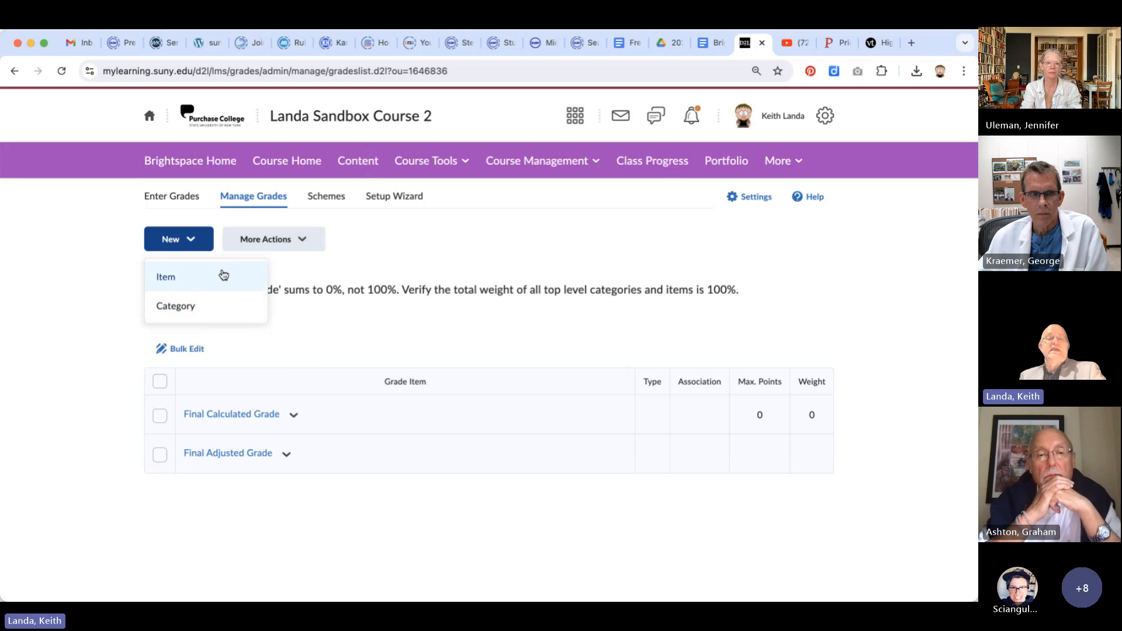
pyautogui.click(326, 248)
pyautogui.click(304, 241)
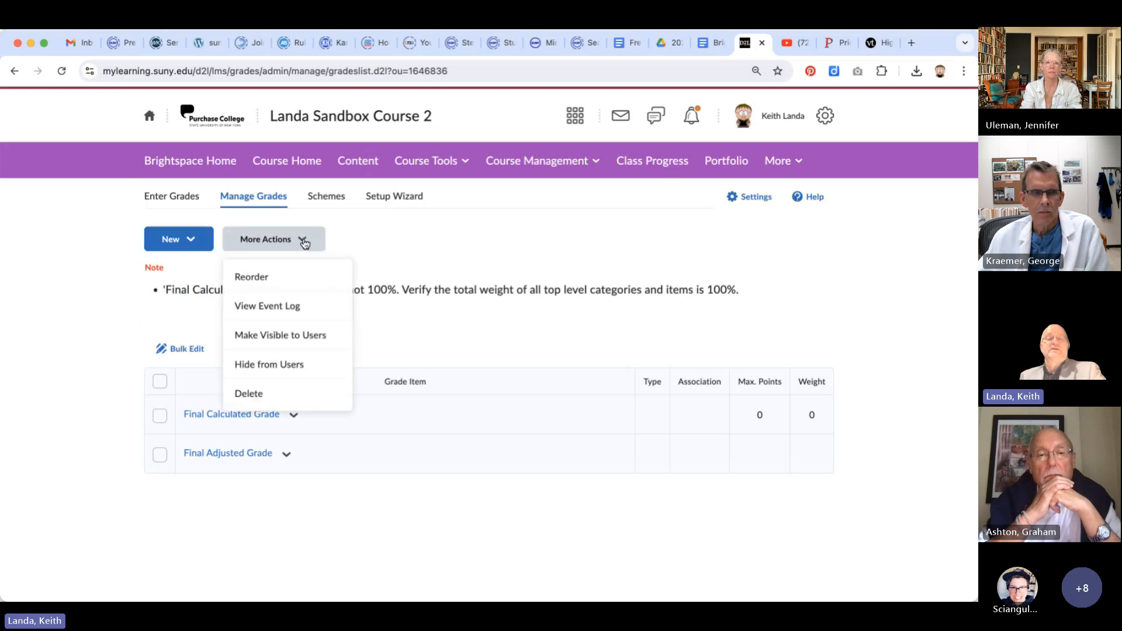
pyautogui.click(387, 244)
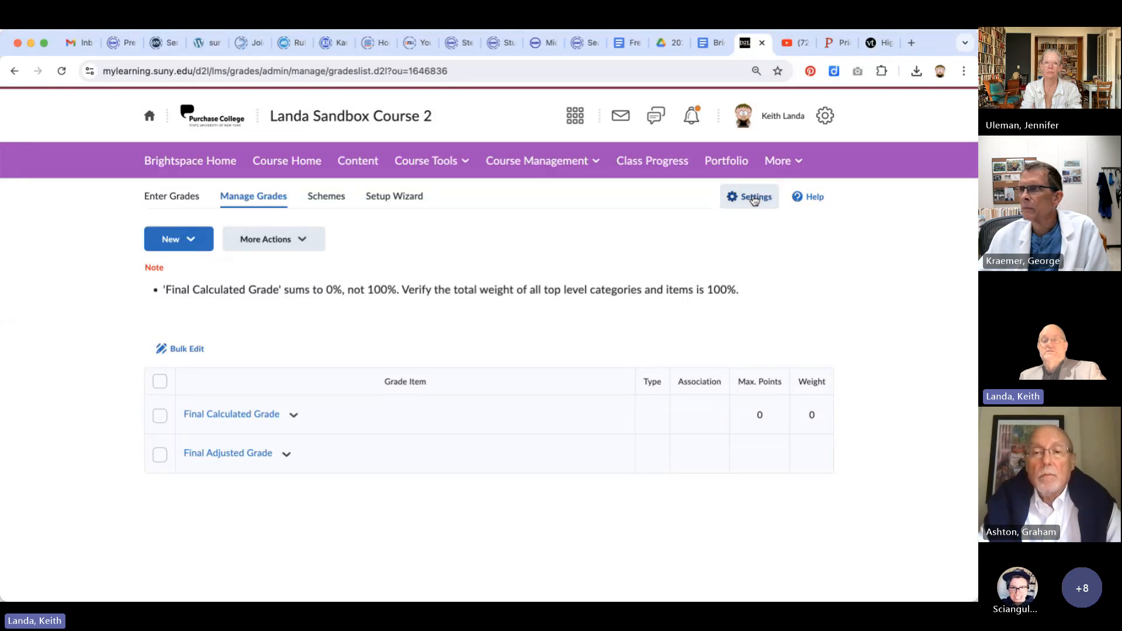
# Step: Open the grades settings and examine the Personal Display Options, from user and grade details to repeated final grades and start page
pyautogui.click(754, 198)
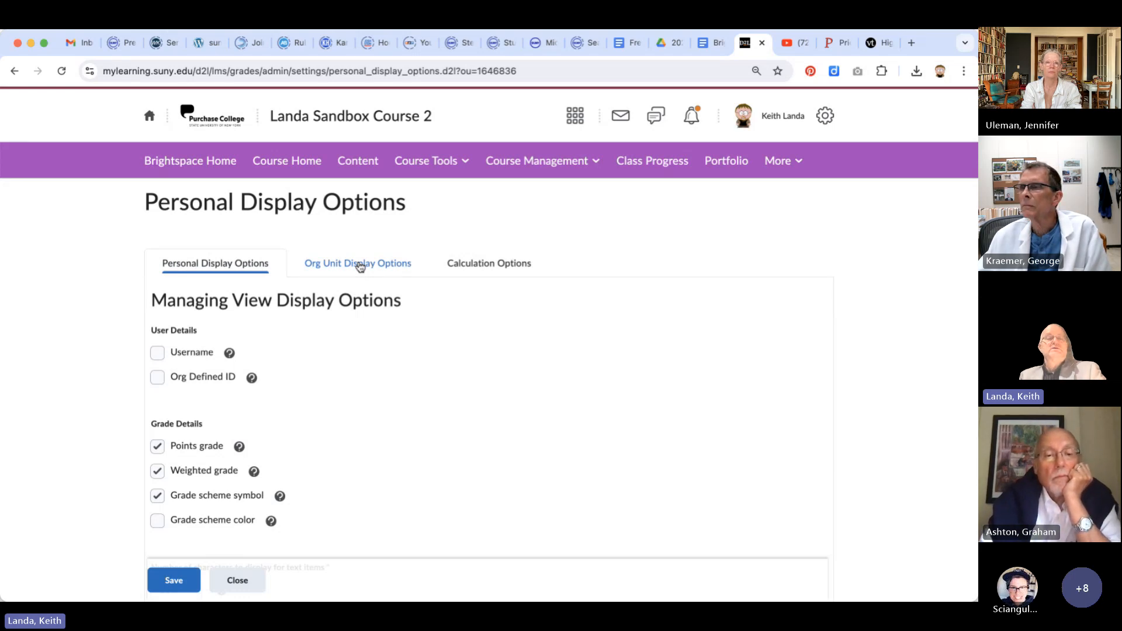
pyautogui.scroll(-5, 359, 266)
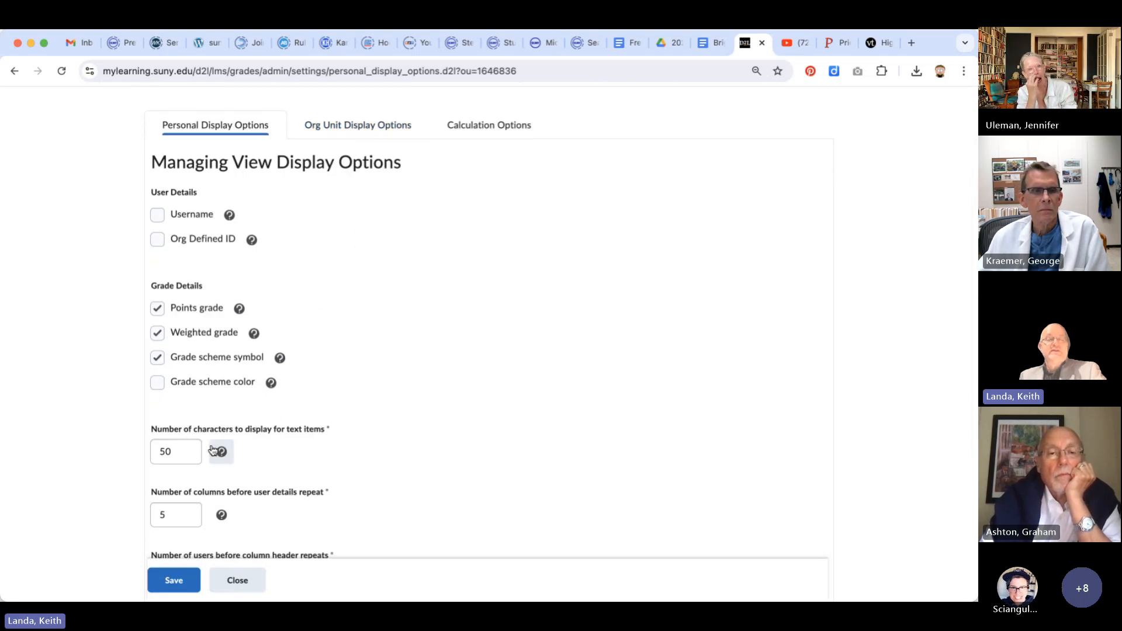
pyautogui.scroll(-2, 301, 501)
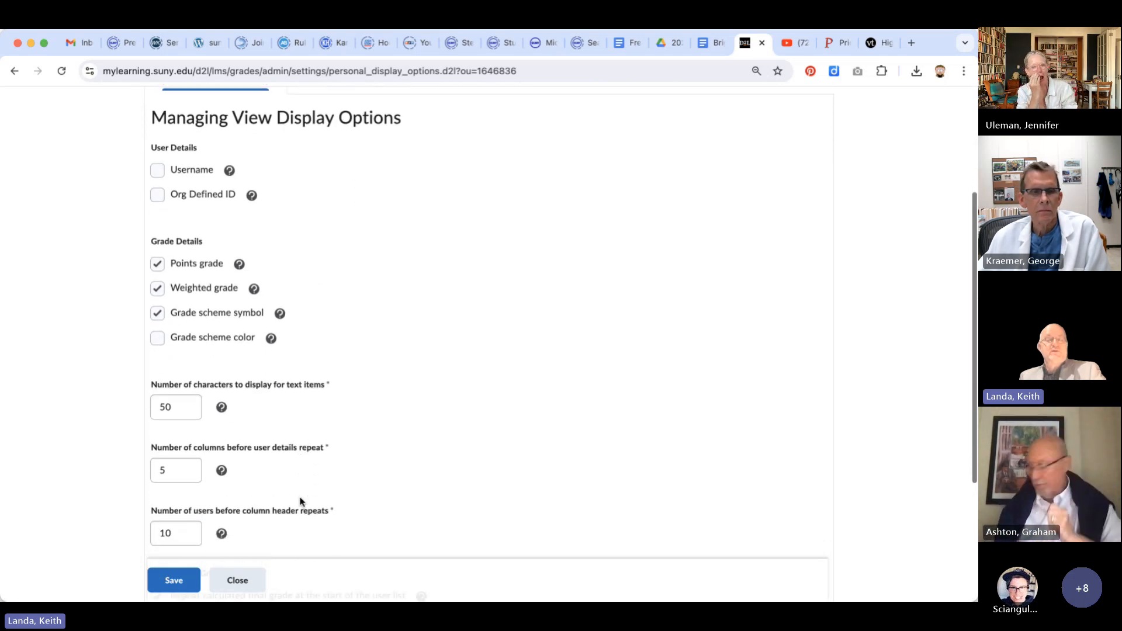
pyautogui.scroll(-1, 301, 501)
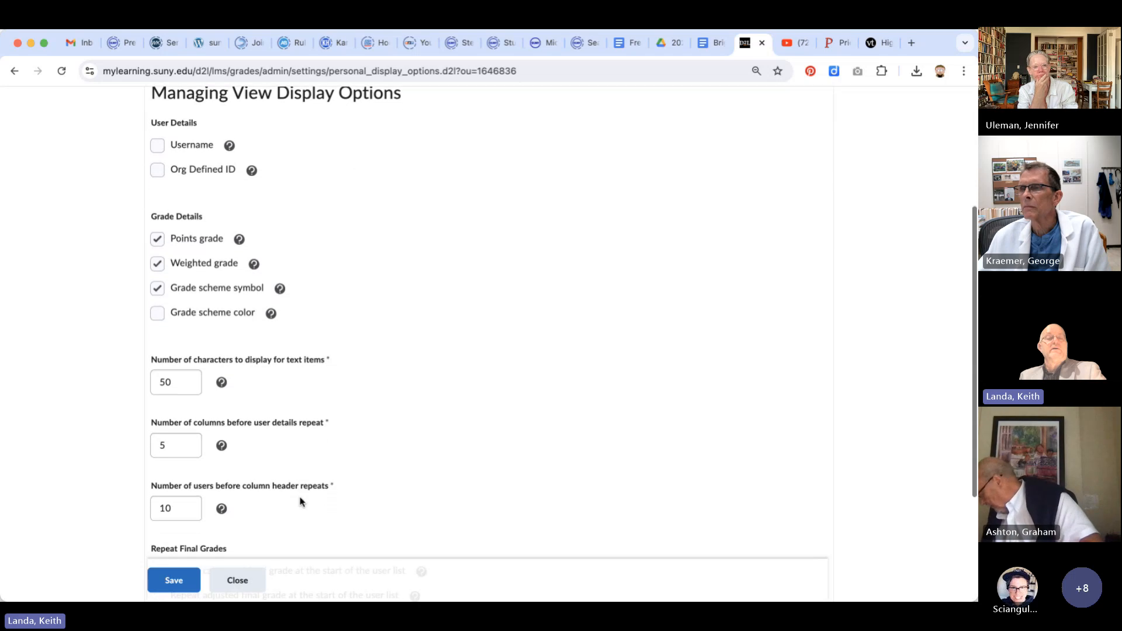
pyautogui.scroll(2, 300, 501)
pyautogui.scroll(1, 301, 501)
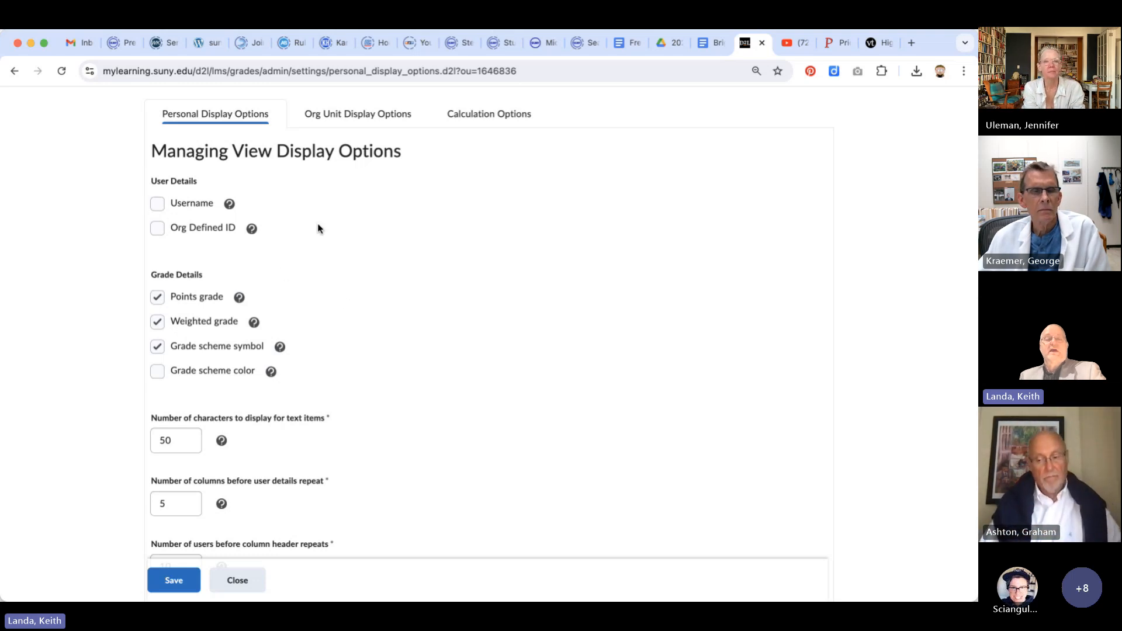
pyautogui.scroll(-5, 319, 228)
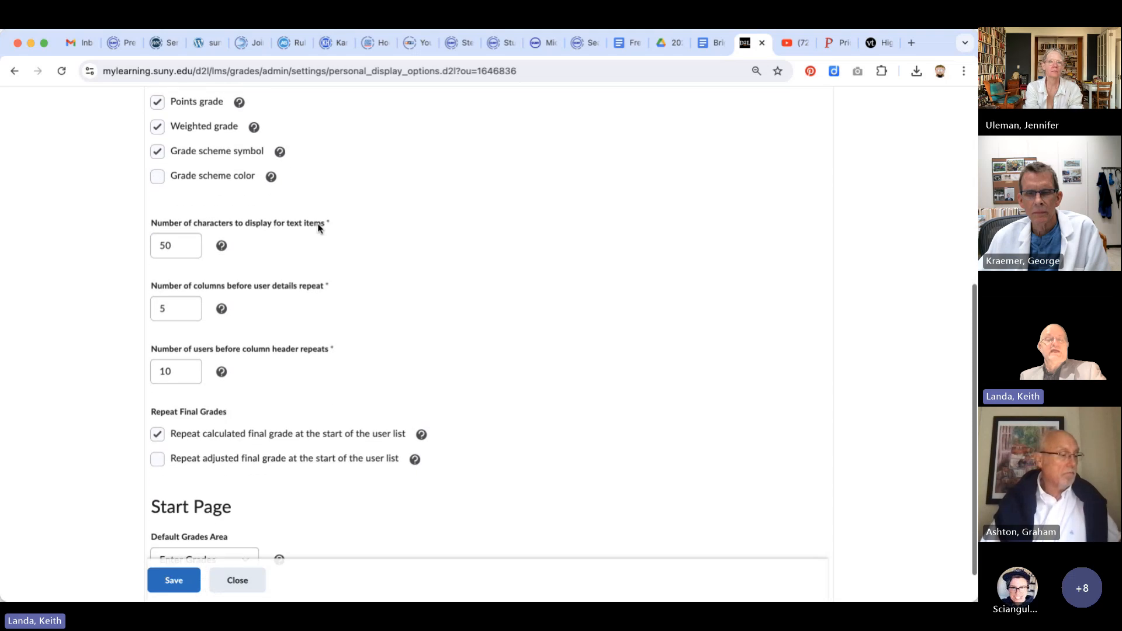
pyautogui.scroll(-2, 318, 225)
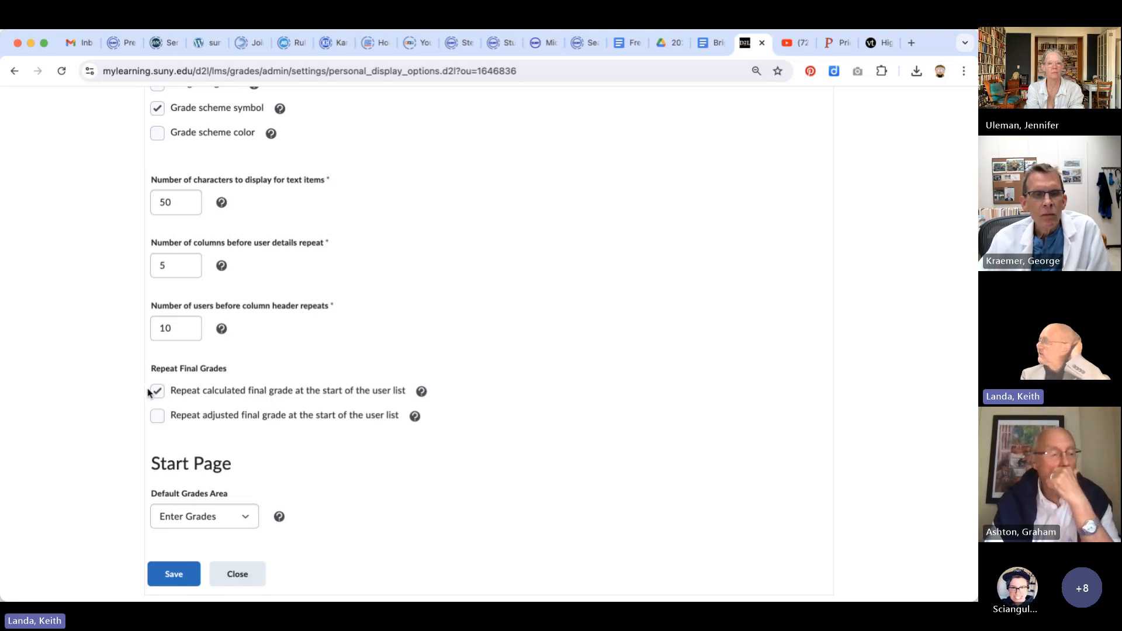
pyautogui.scroll(6, 108, 234)
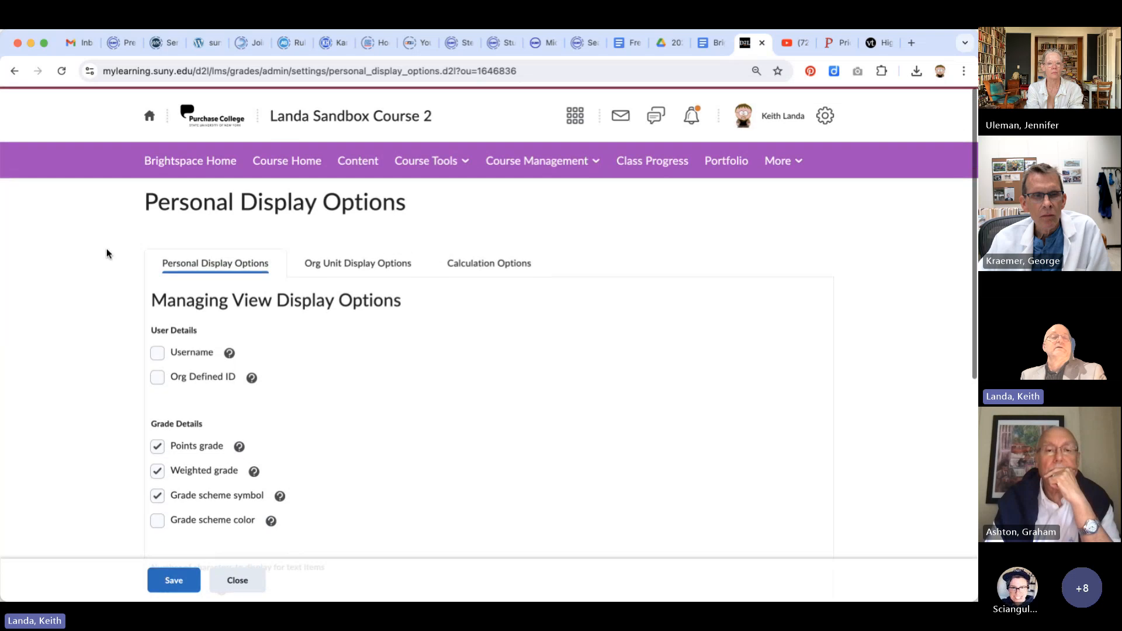
# Step: Set the Default Grades Area to Manage Grades and save the personal display options
pyautogui.scroll(-4, 107, 251)
pyautogui.scroll(-3, 107, 254)
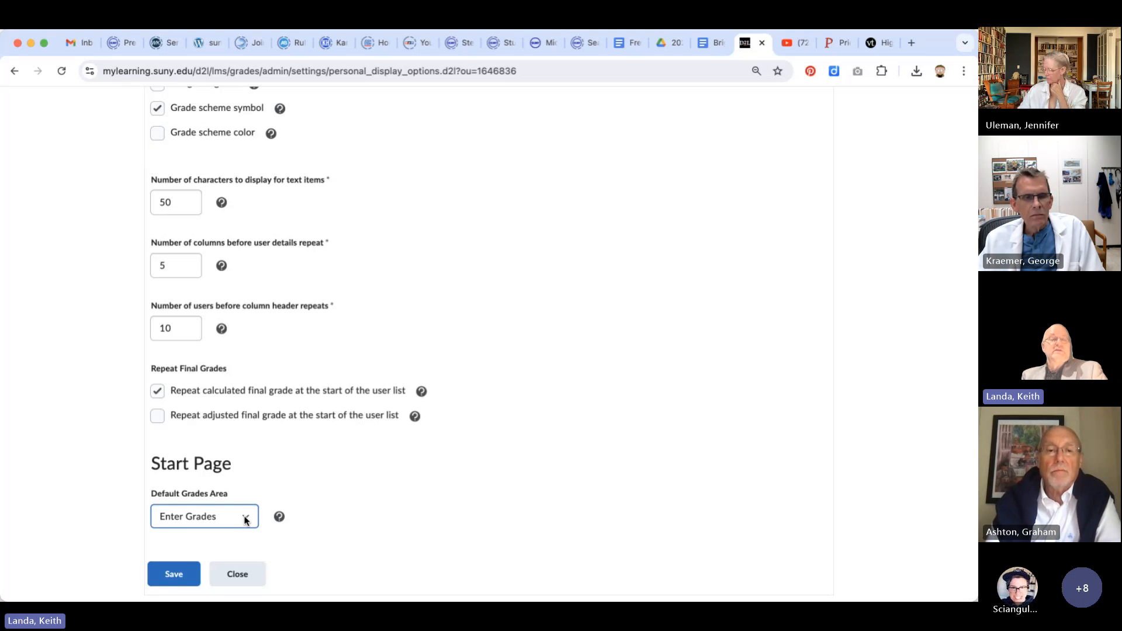
pyautogui.click(211, 534)
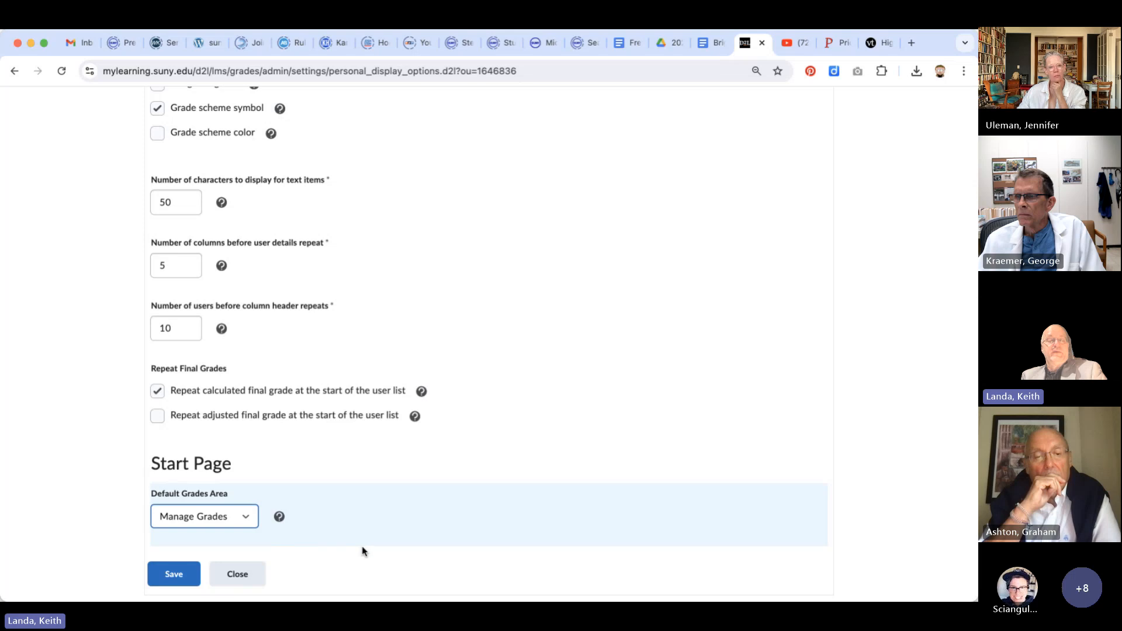
pyautogui.click(171, 575)
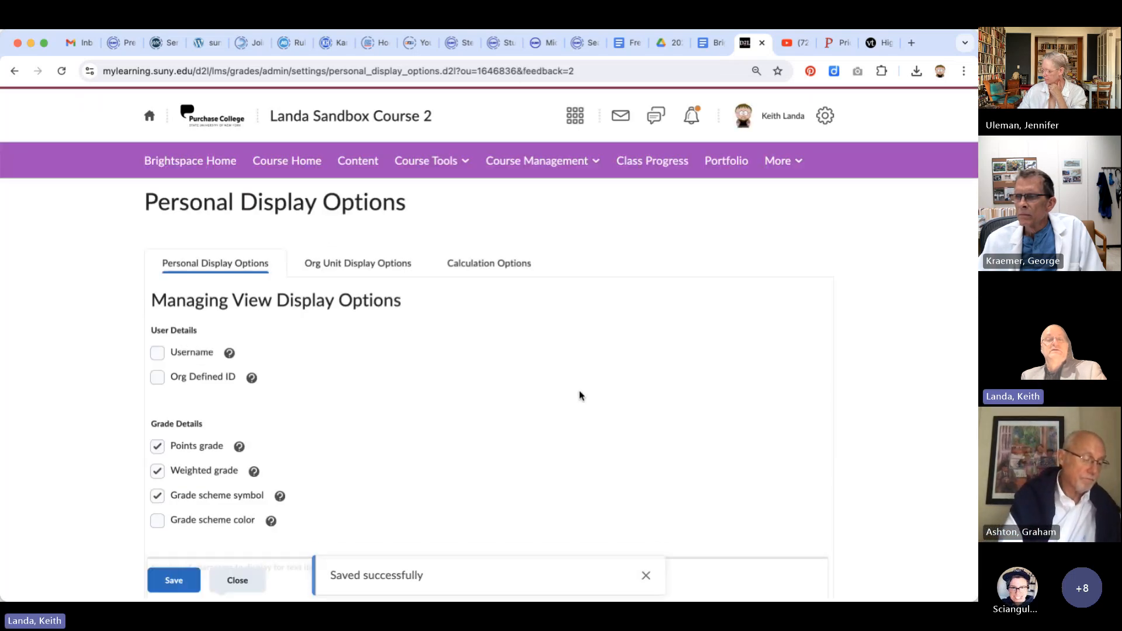
# Step: Examine the Org Unit Display Options for the managing view and student view, including decimals, text characters and final grade calculation
pyautogui.click(367, 270)
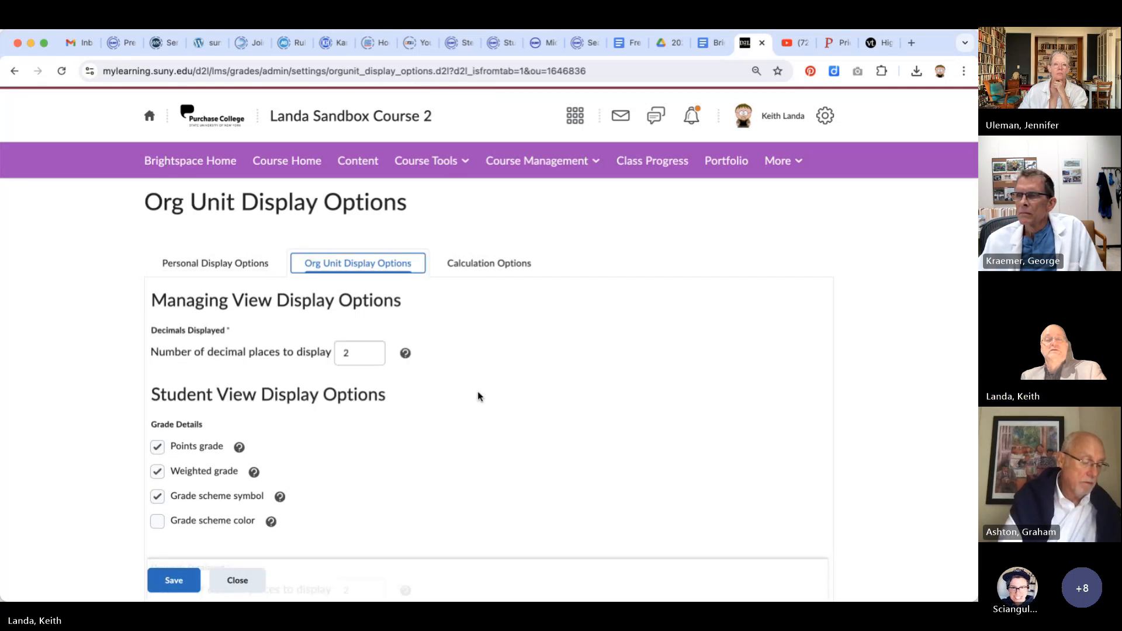
pyautogui.scroll(-1, 478, 397)
pyautogui.scroll(-2, 479, 397)
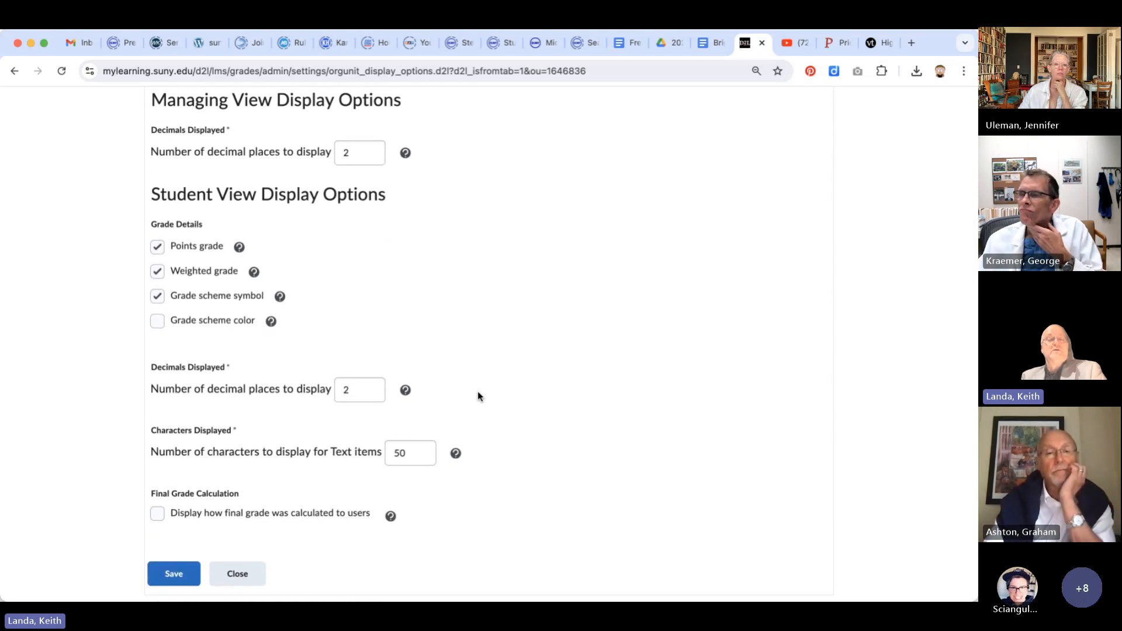
pyautogui.scroll(3, 478, 396)
pyautogui.scroll(-2, 478, 395)
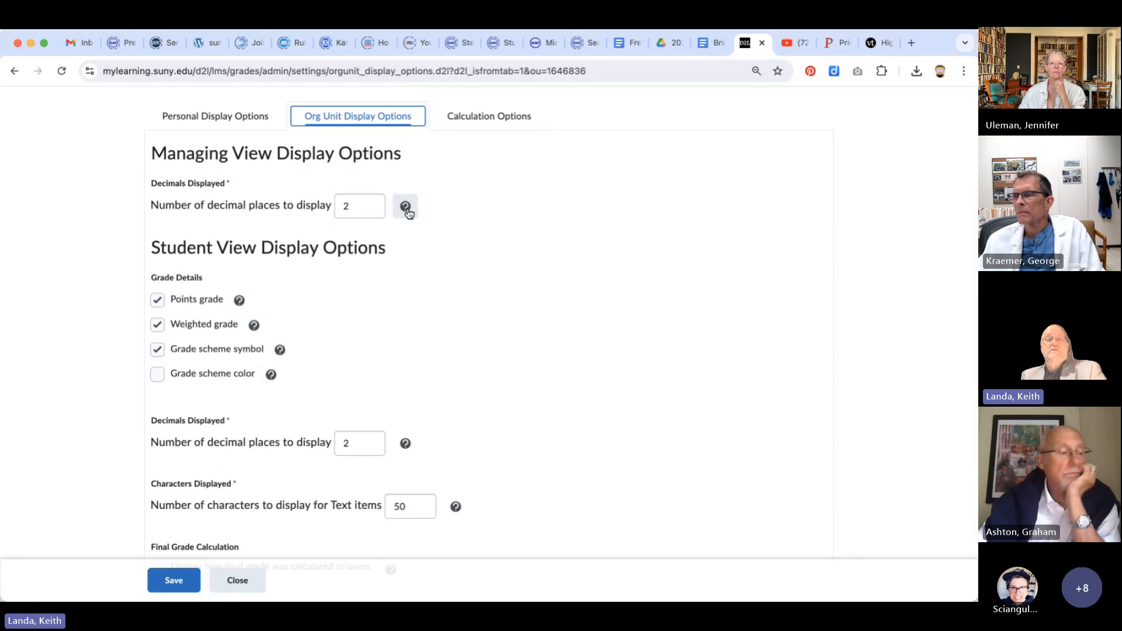
pyautogui.scroll(-2, 466, 300)
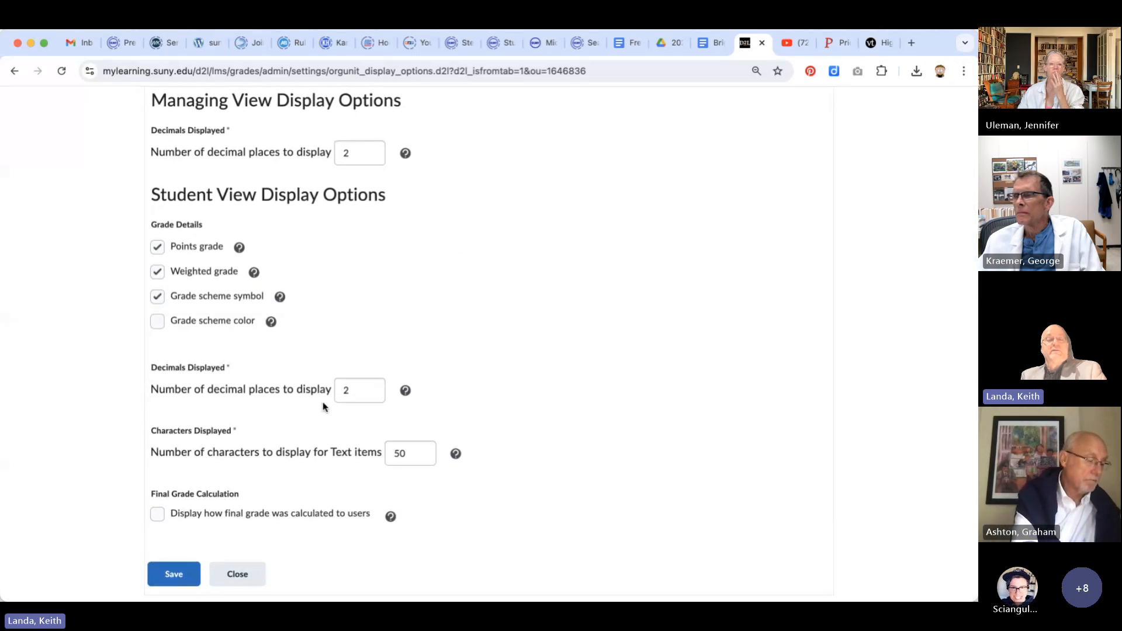
pyautogui.click(350, 392)
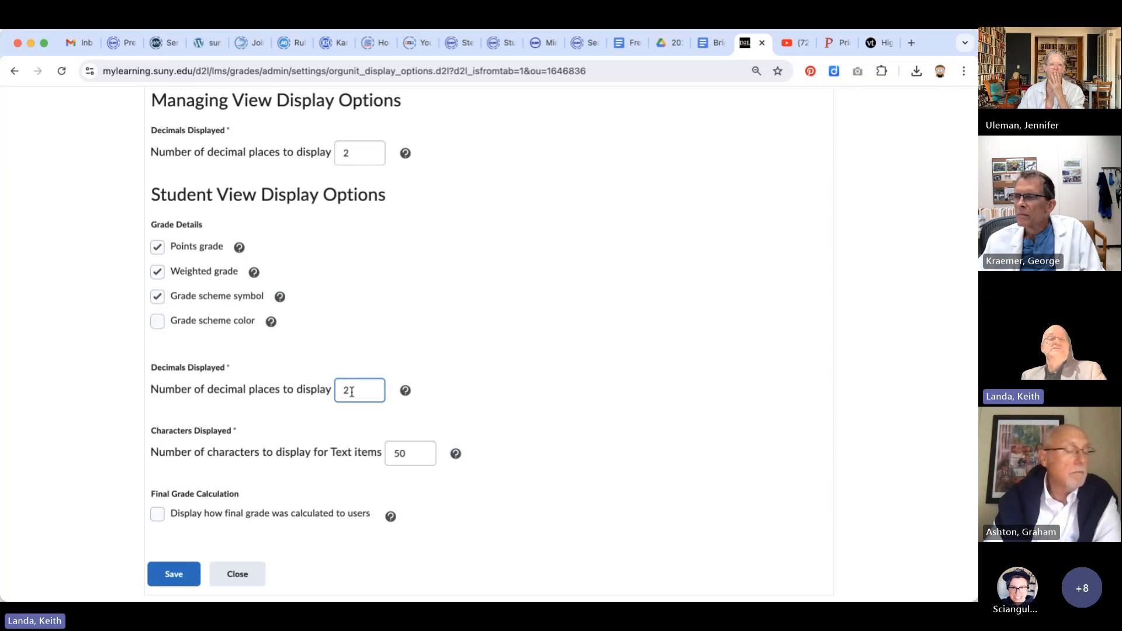
pyautogui.click(316, 394)
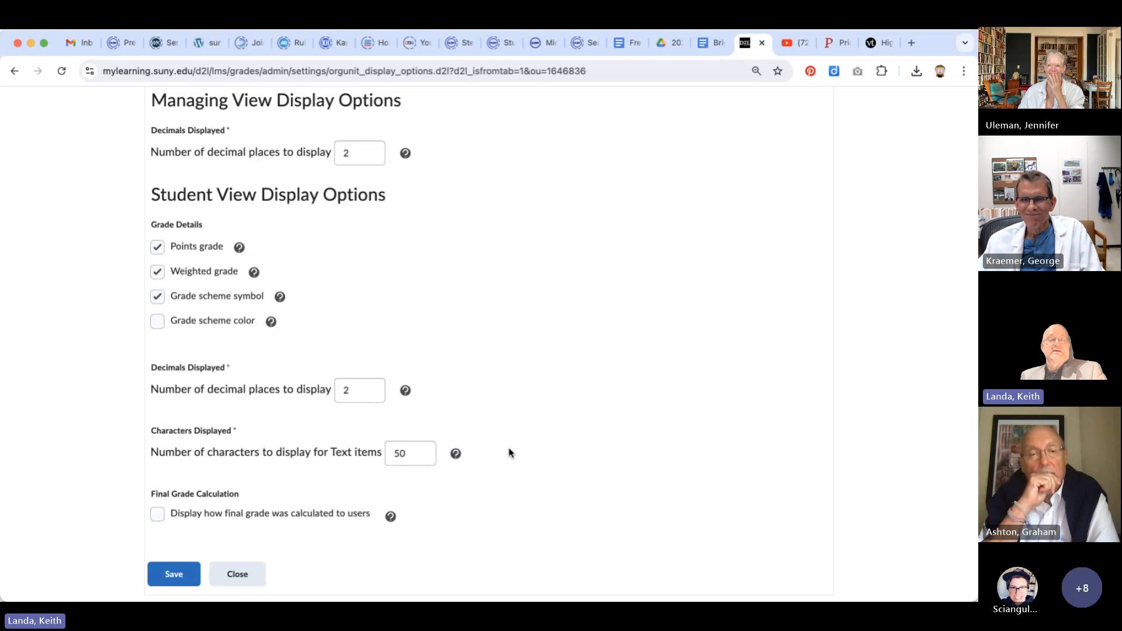
pyautogui.scroll(2, 508, 453)
pyautogui.scroll(-2, 509, 453)
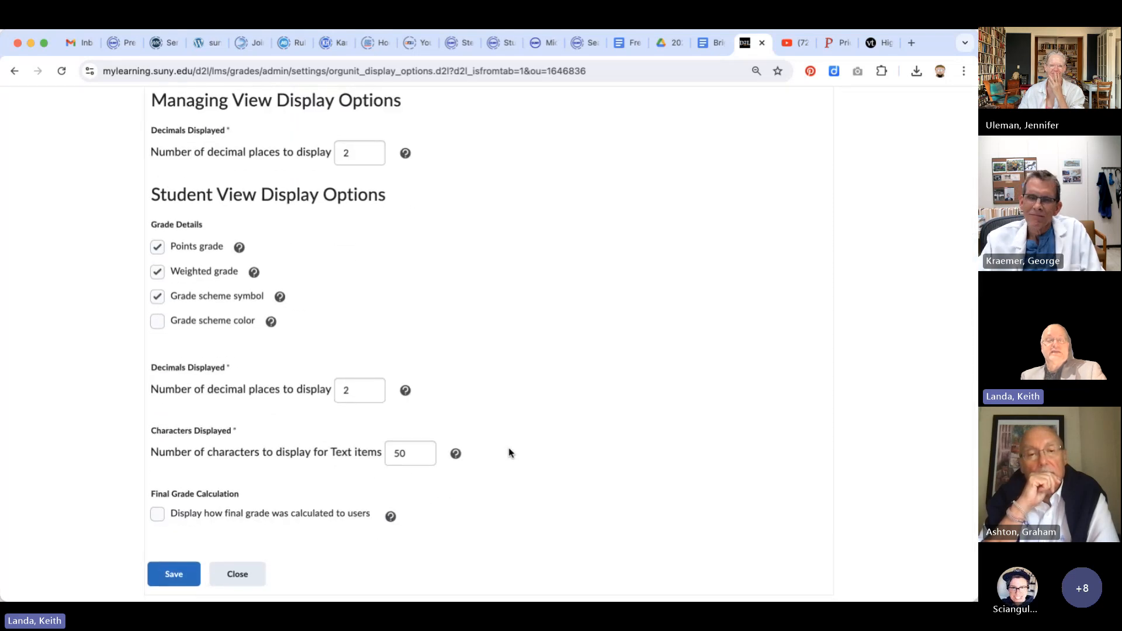
pyautogui.scroll(3, 509, 453)
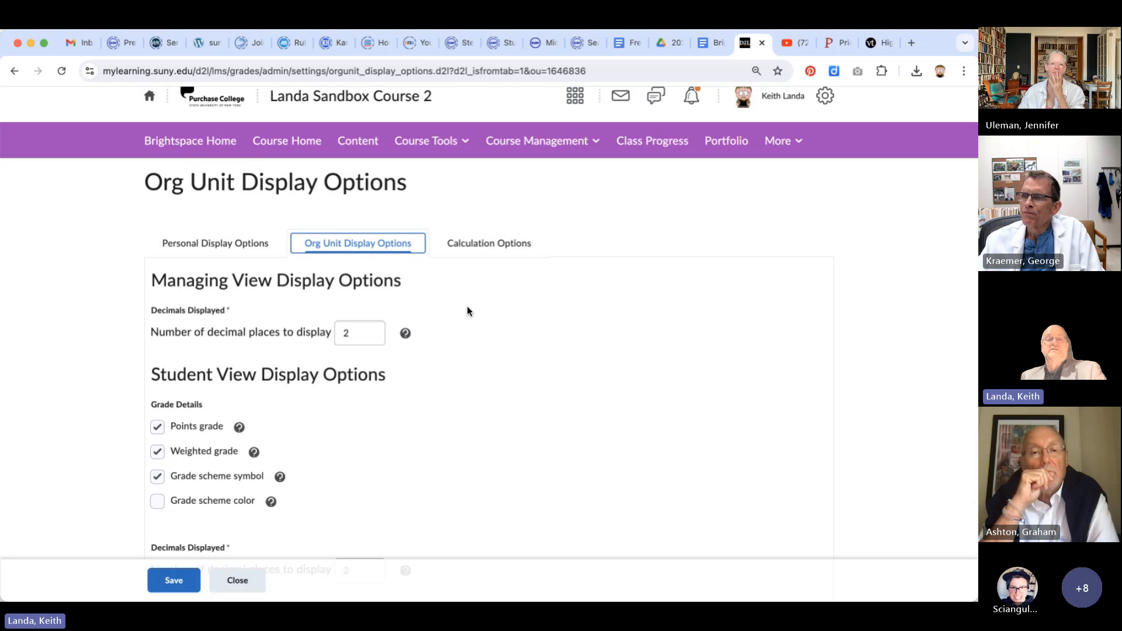
# Step: Open the Calculation Options and examine the Weighted, Points and Formula grading systems alongside the example grading schemas in the Brightspace Grade Book document
pyautogui.click(484, 247)
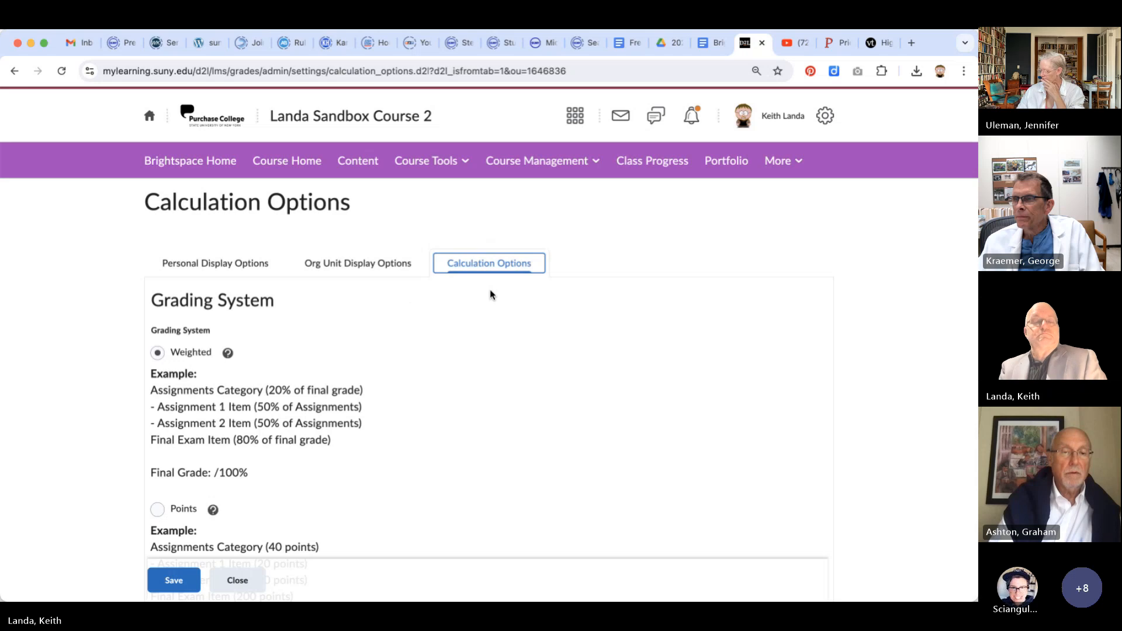
pyautogui.scroll(-2, 497, 351)
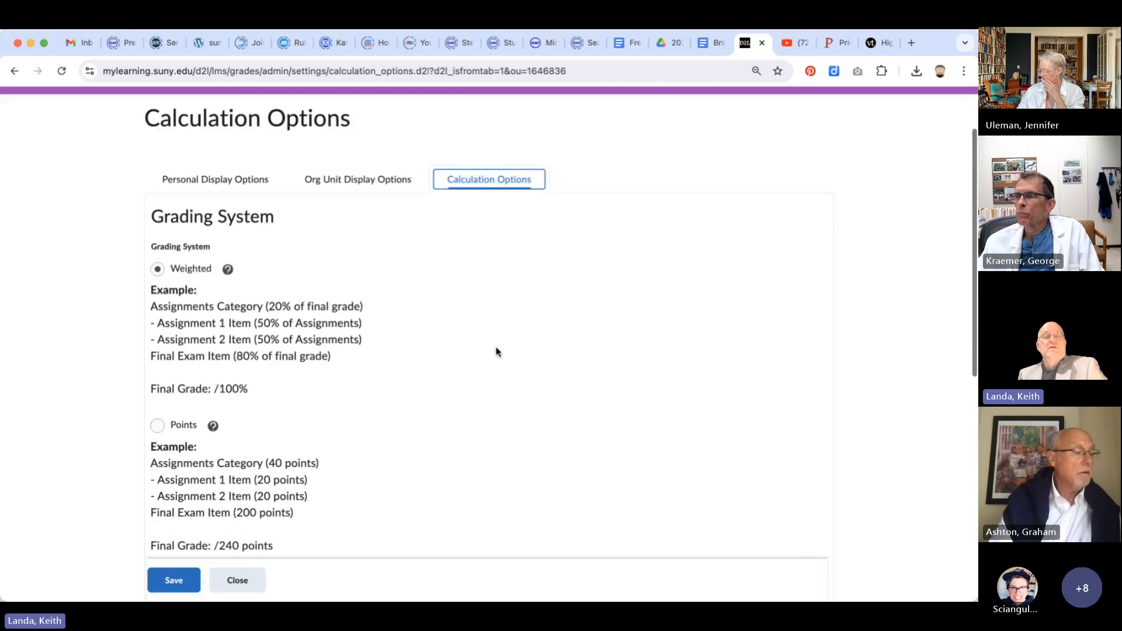
pyautogui.scroll(-2, 497, 351)
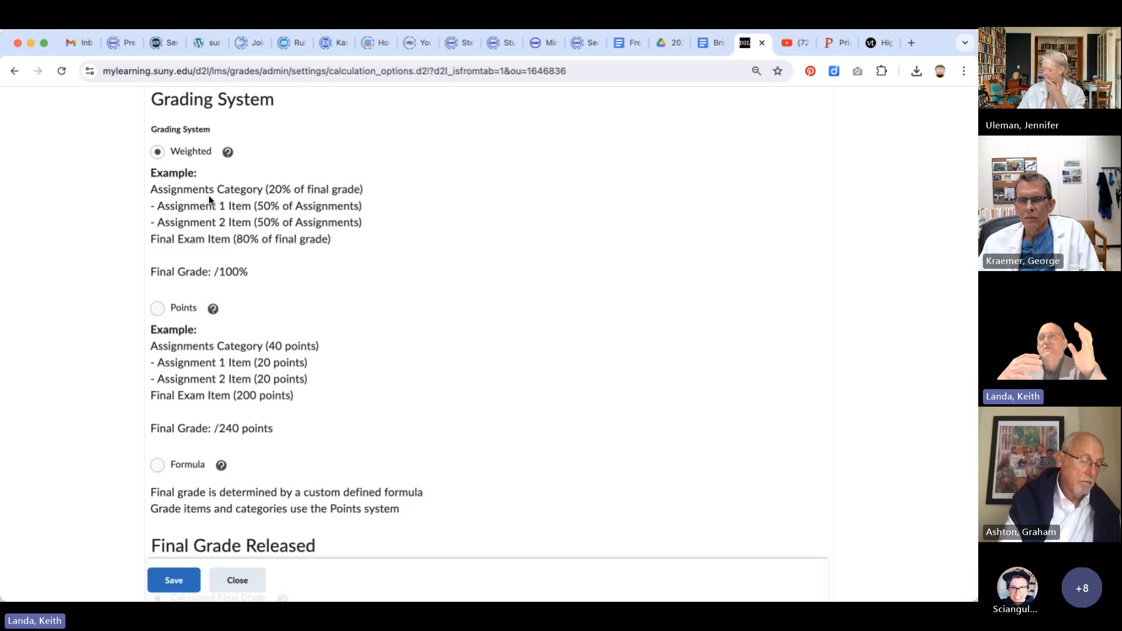
pyautogui.click(712, 43)
pyautogui.scroll(-2, 526, 379)
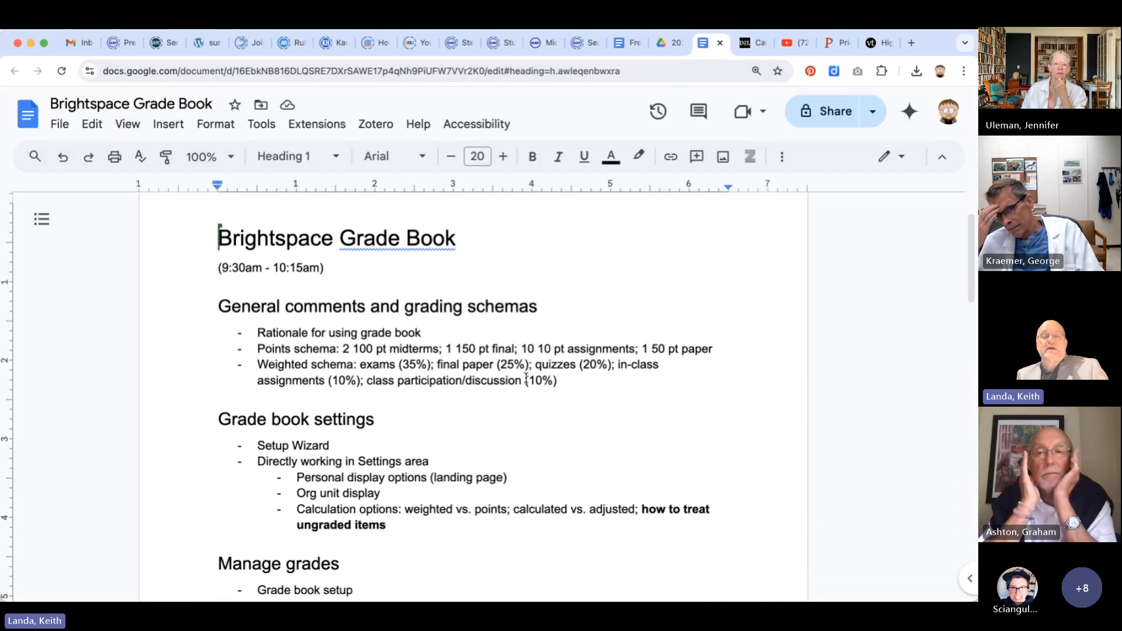
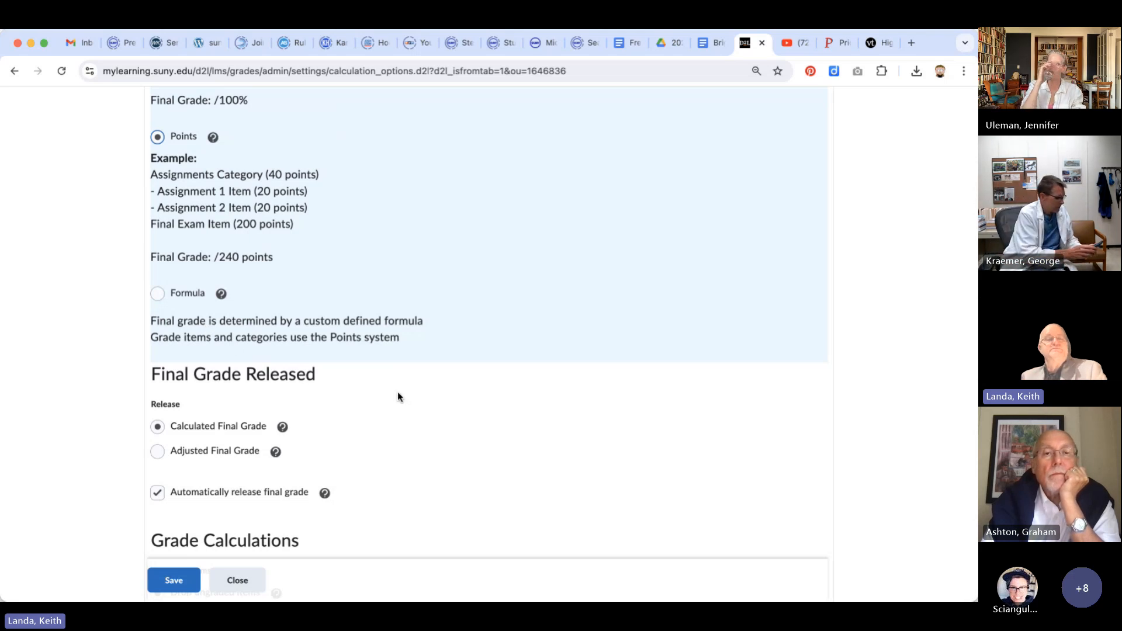
# Step: Examine the final grade release choices and the grade calculation settings for ungraded items and automatic updates
pyautogui.scroll(-3, 397, 397)
pyautogui.scroll(-3, 399, 393)
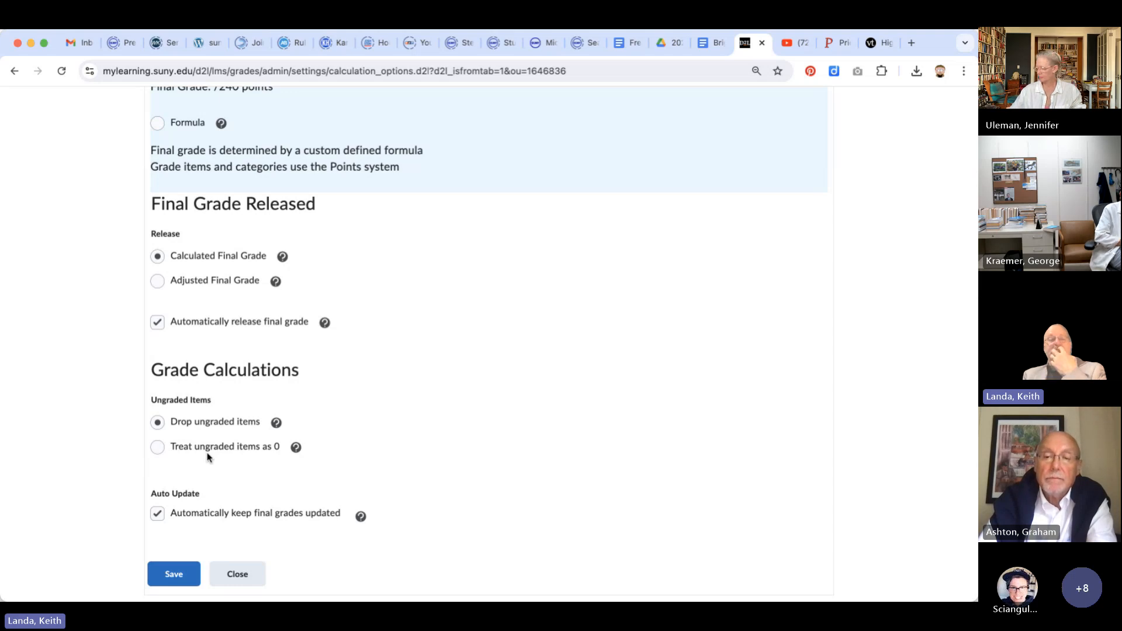
pyautogui.click(213, 422)
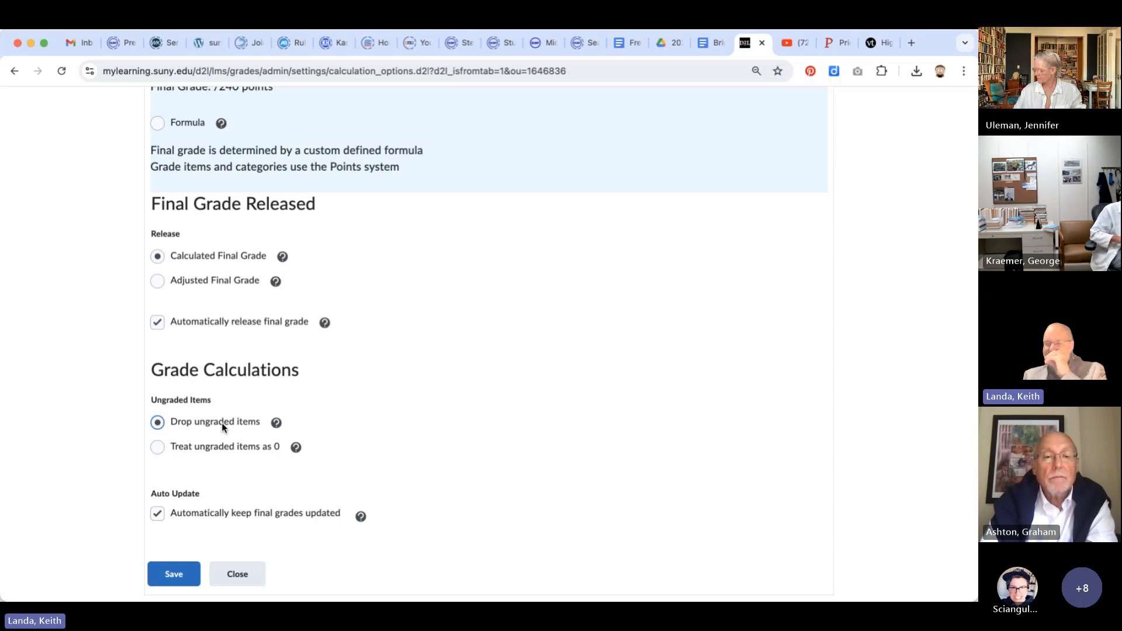
pyautogui.click(332, 413)
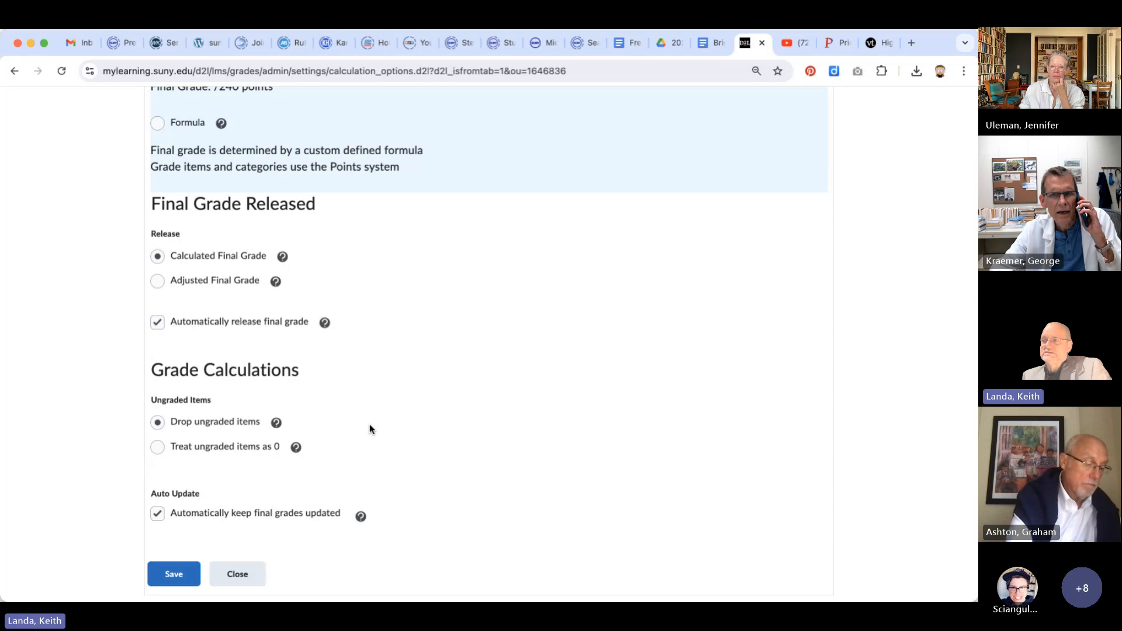
# Step: Try the Treat ungraded items as 0 setting, and switch back to Drop ungraded items
pyautogui.click(159, 448)
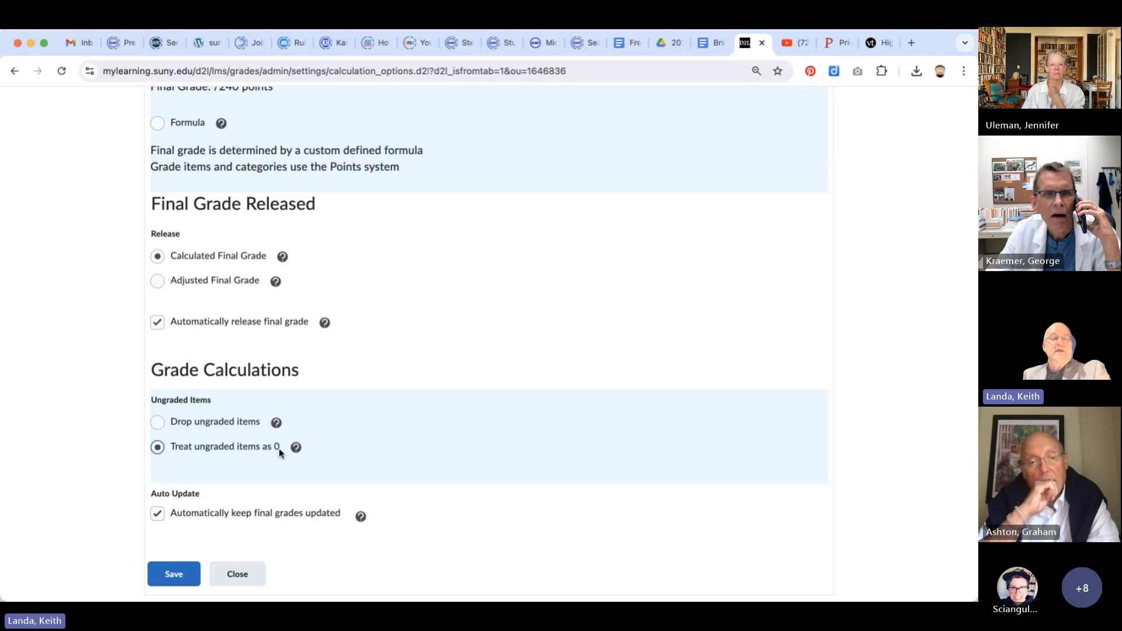
pyautogui.click(157, 423)
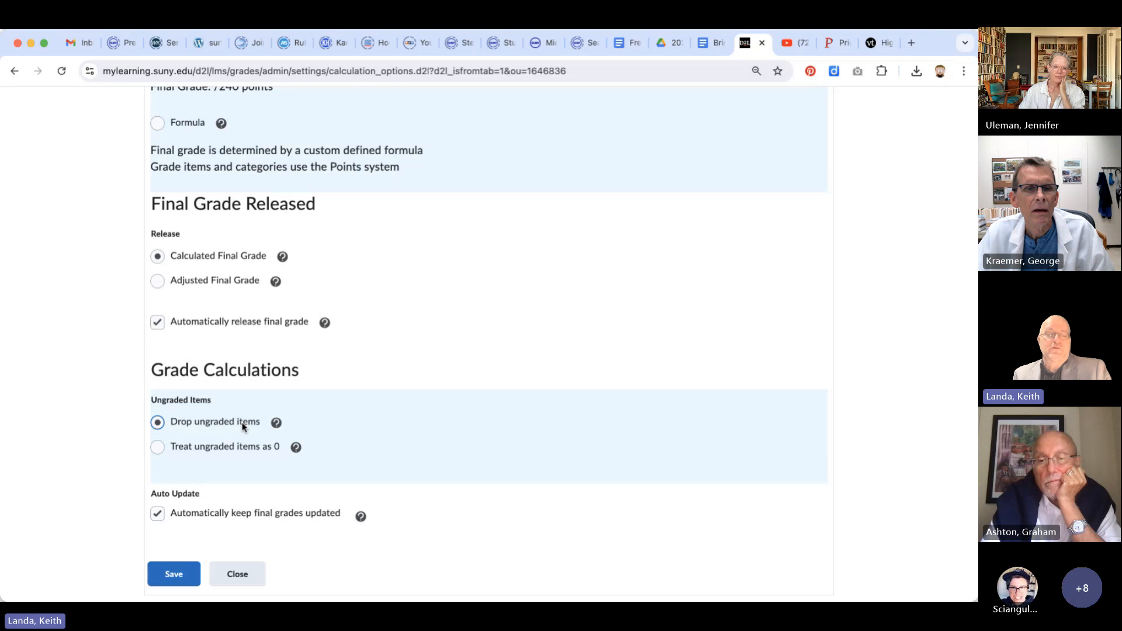
pyautogui.click(157, 448)
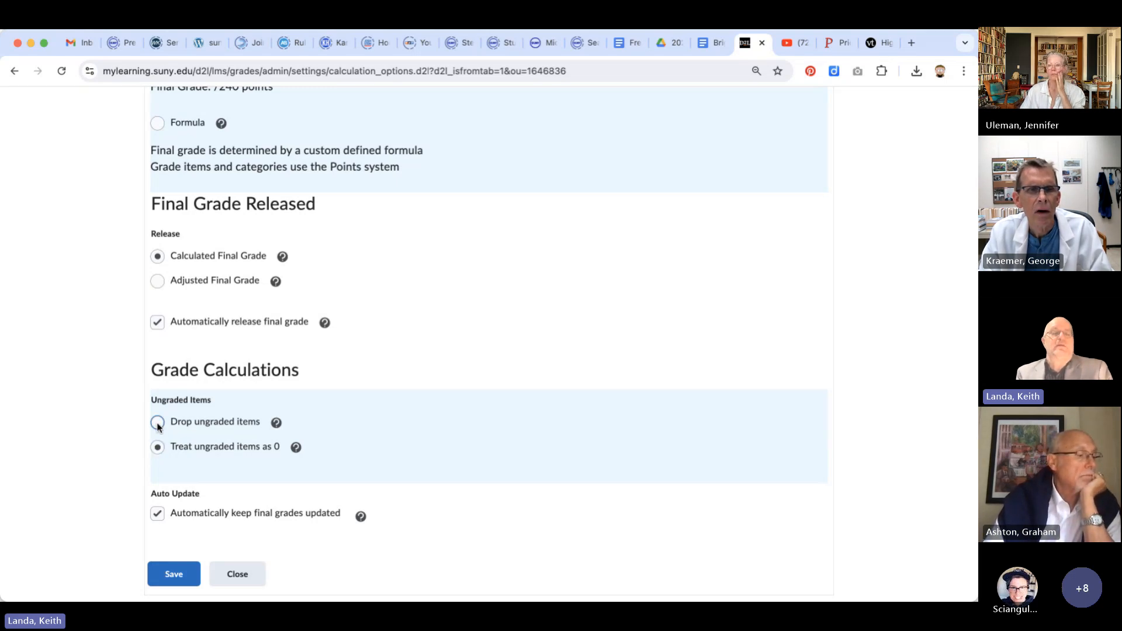
pyautogui.click(158, 423)
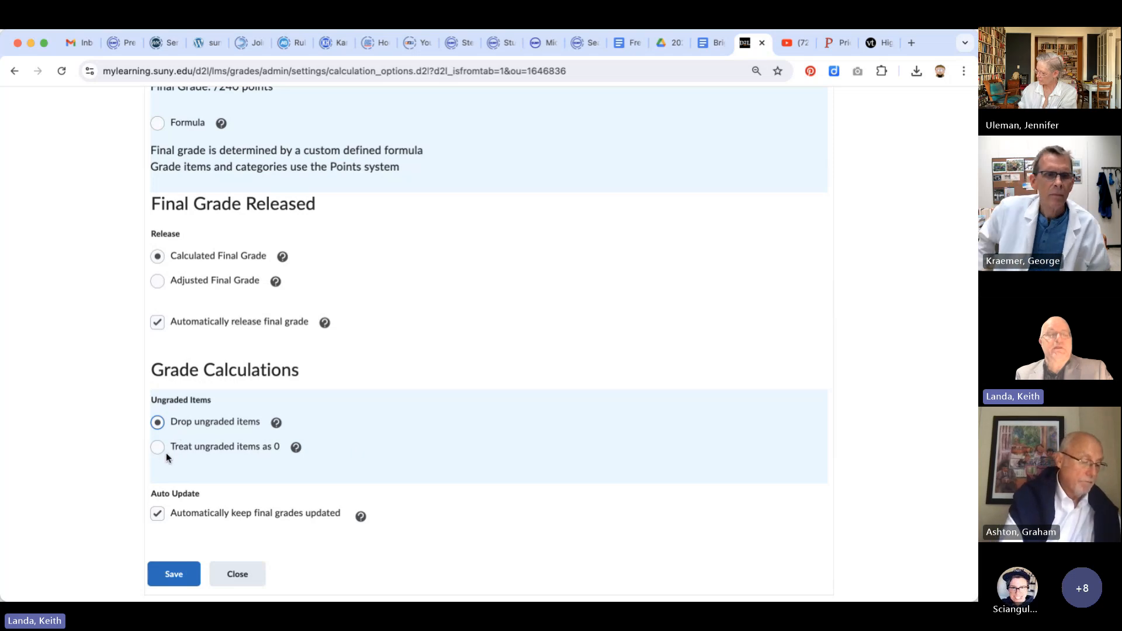
# Step: Save the calculation options with the Points grading system and Drop ungraded items, and close the grade settings
pyautogui.scroll(5, 166, 454)
pyautogui.scroll(-2, 166, 454)
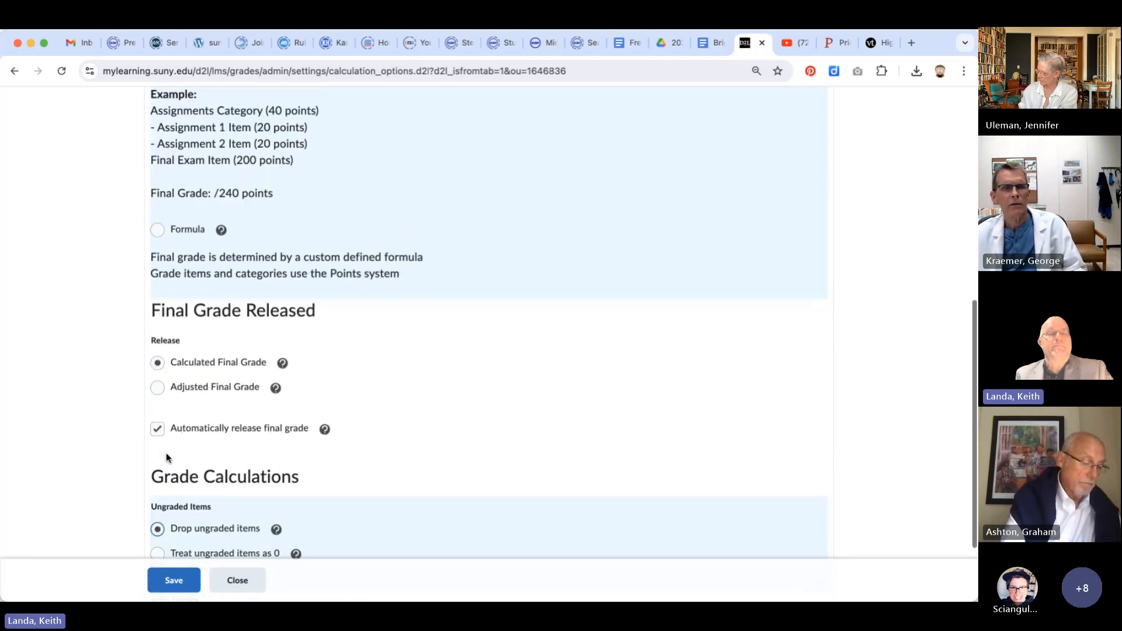
pyautogui.scroll(-2, 166, 454)
pyautogui.scroll(3, 166, 454)
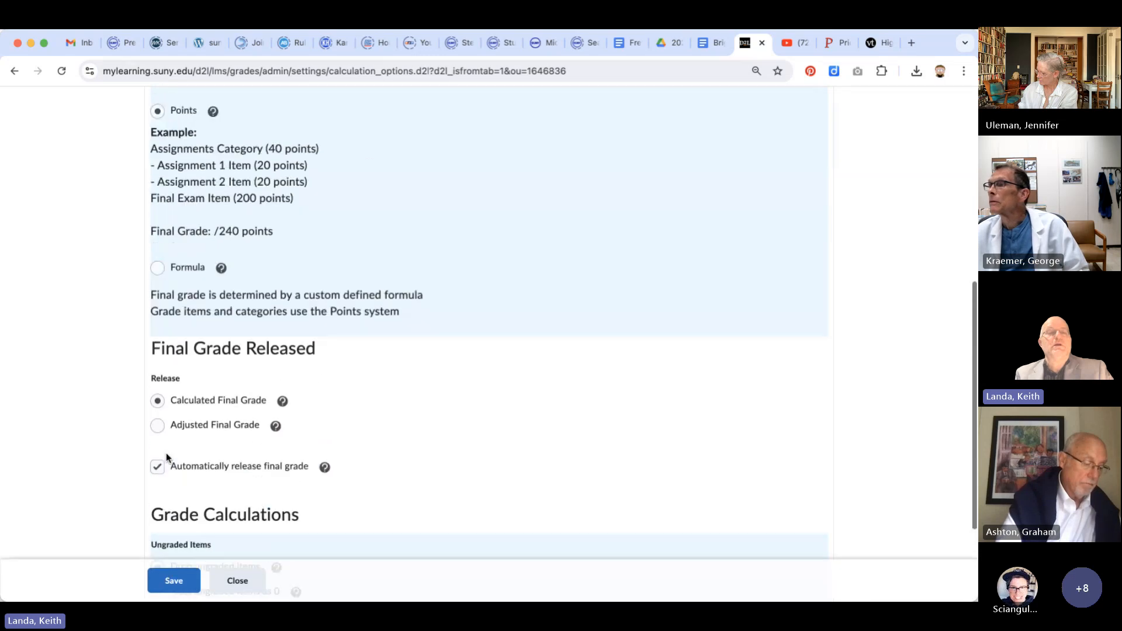
pyautogui.scroll(4, 166, 454)
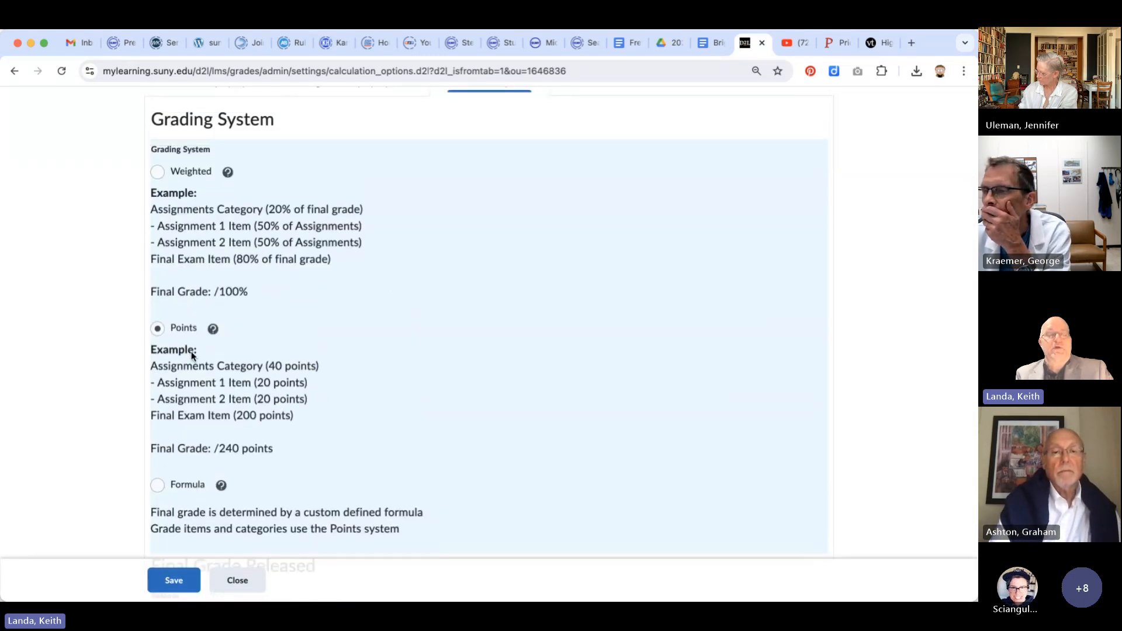
pyautogui.scroll(3, 378, 396)
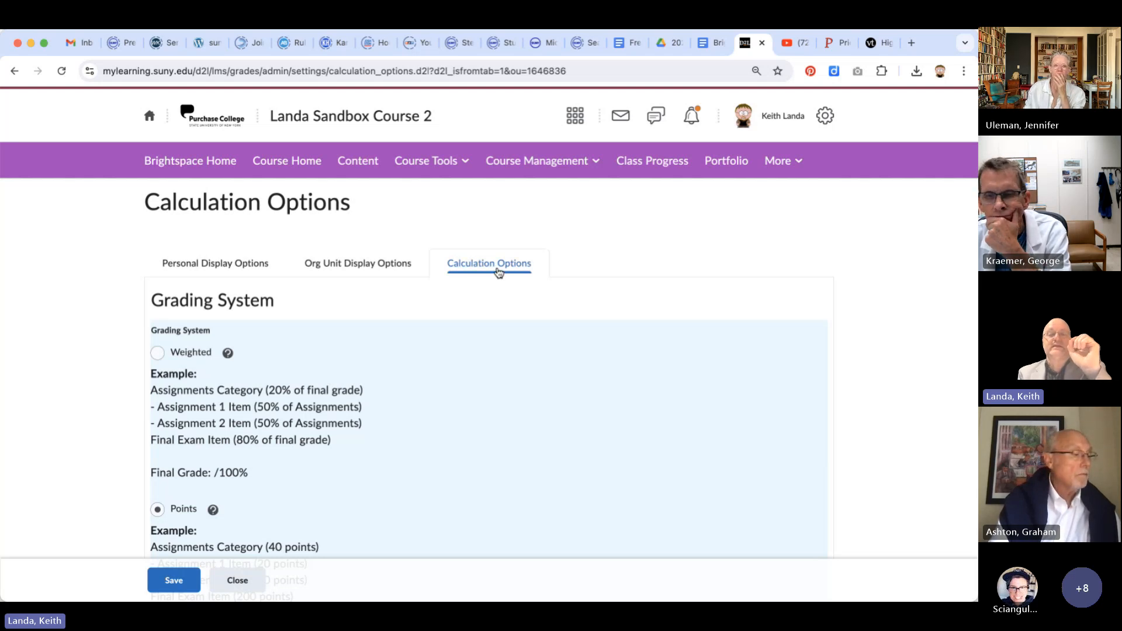
pyautogui.click(174, 580)
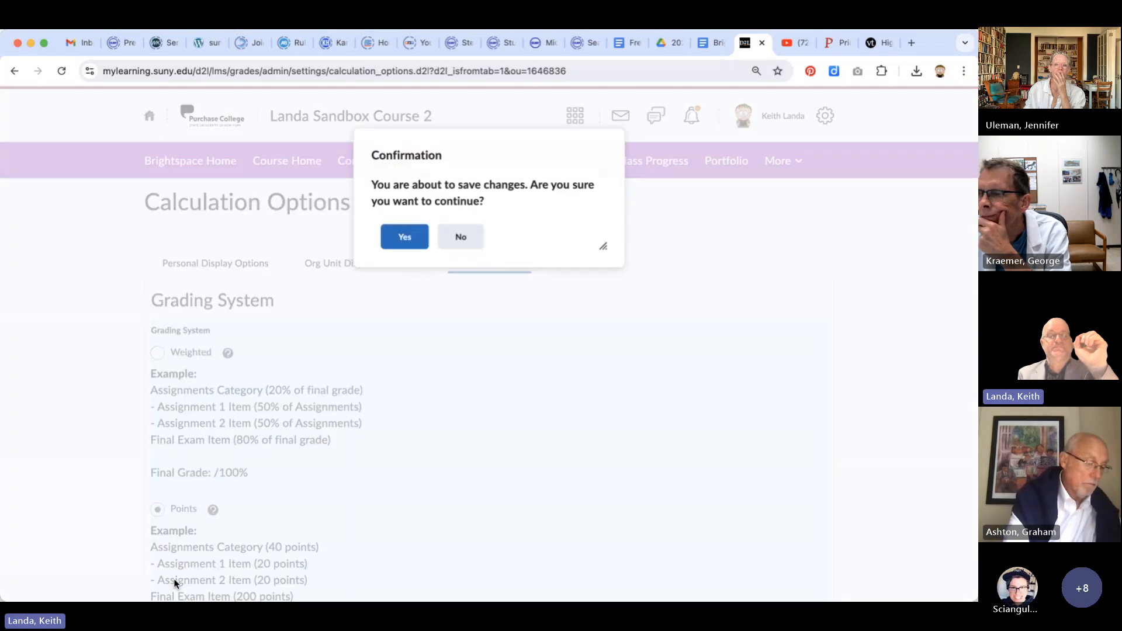
pyautogui.click(406, 237)
pyautogui.click(405, 235)
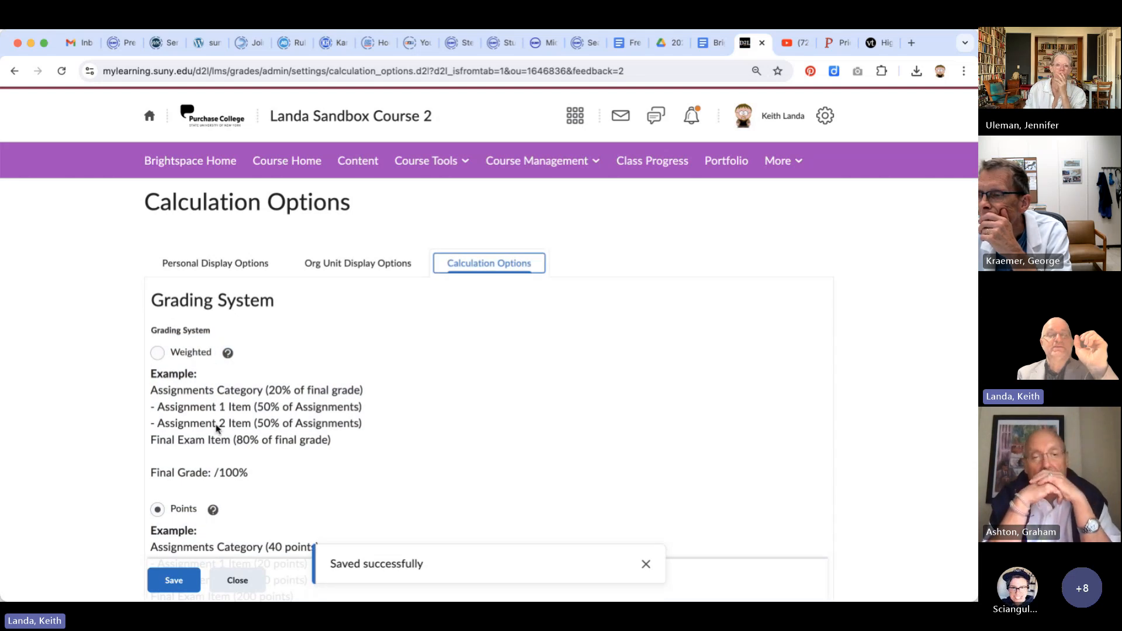
pyautogui.click(646, 563)
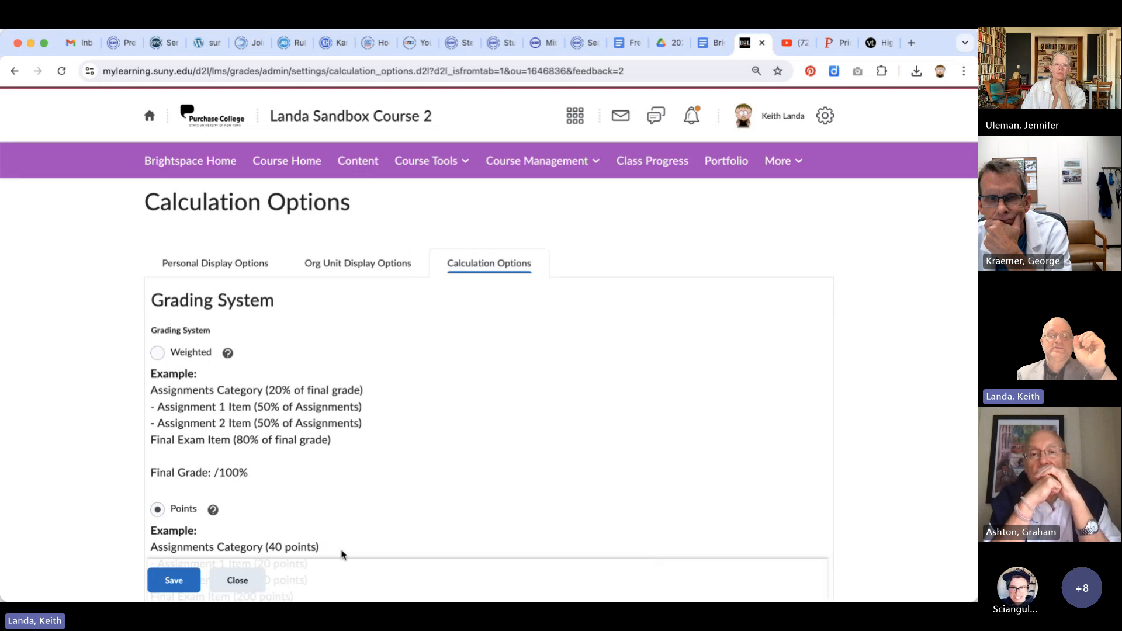
pyautogui.click(239, 579)
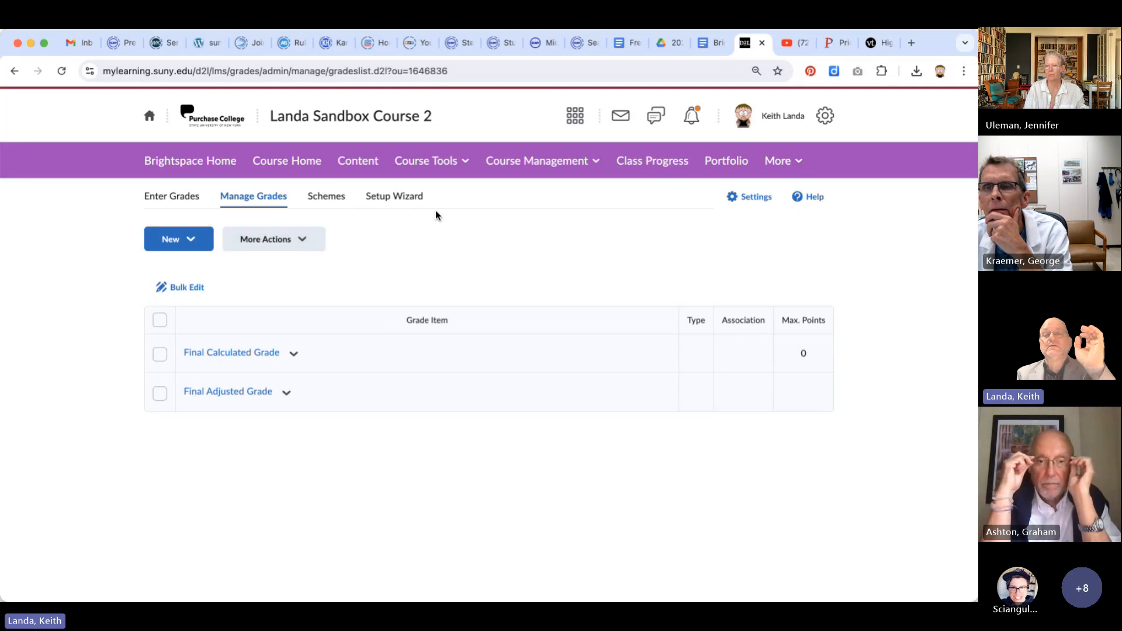
# Step: Reopen the grade settings from Enter Grades, review the grading system under Calculation Options, and close the settings
pyautogui.click(178, 201)
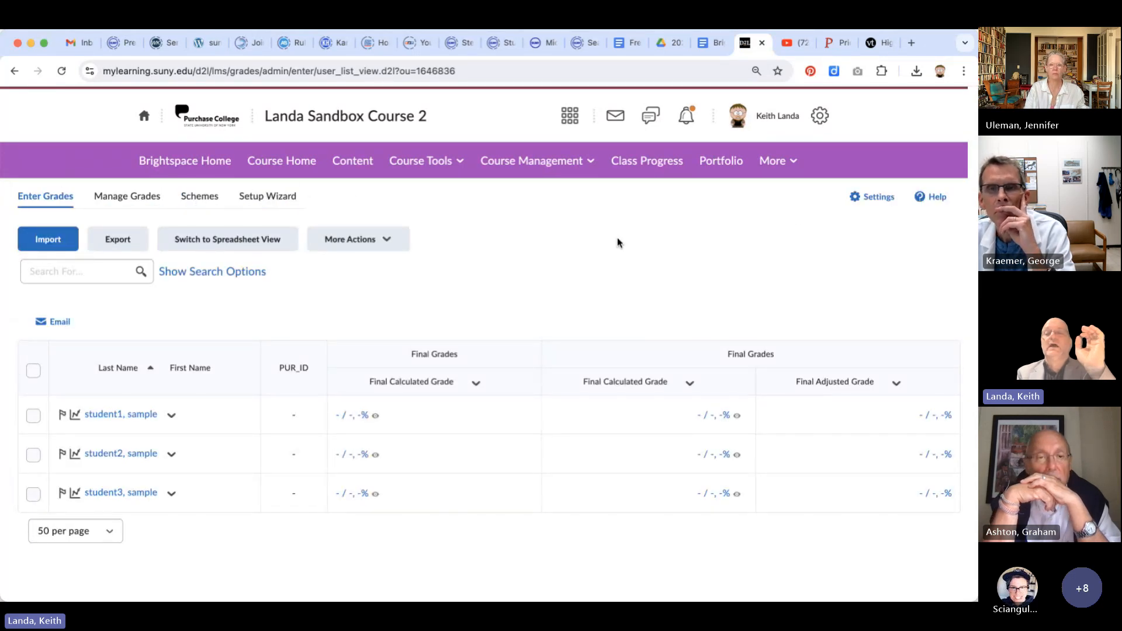
pyautogui.click(870, 202)
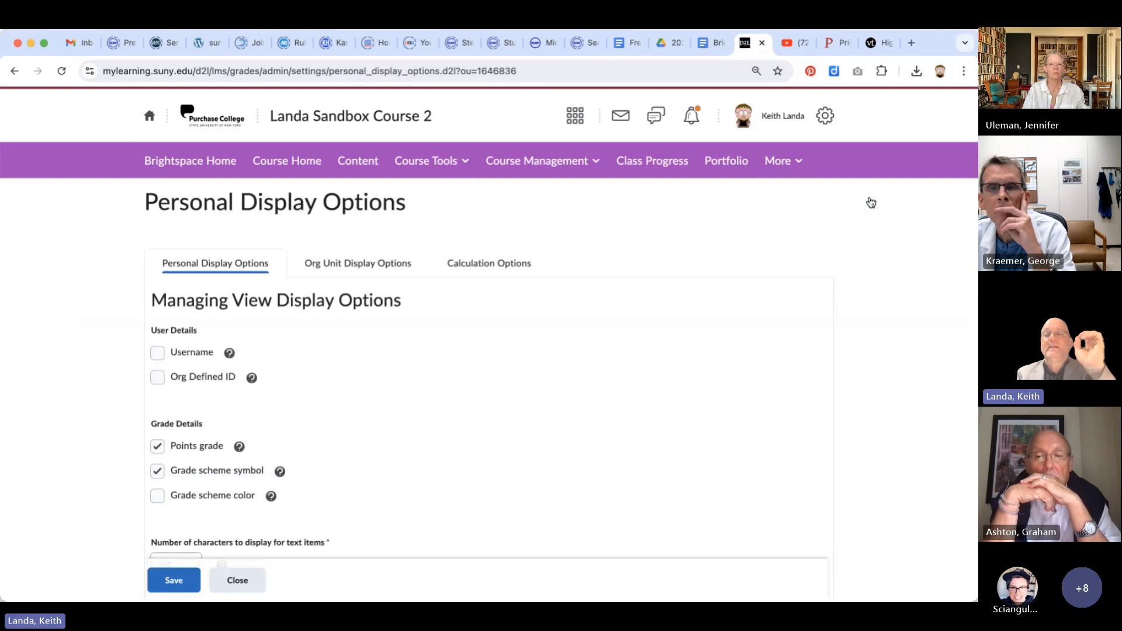
pyautogui.click(494, 264)
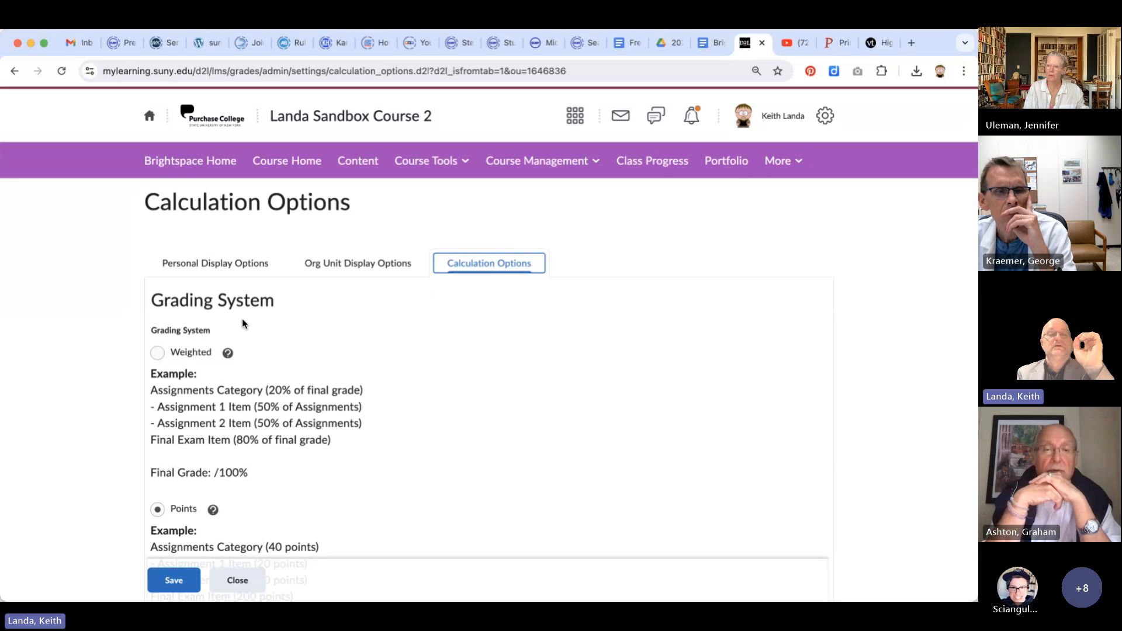
pyautogui.scroll(-3, 259, 350)
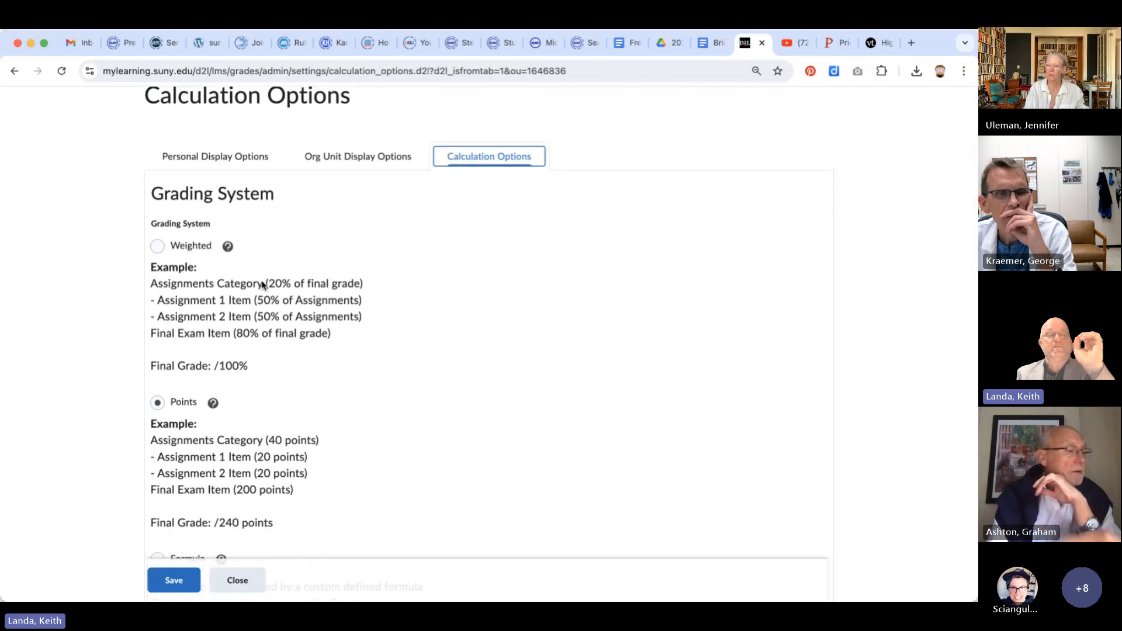
pyautogui.click(237, 580)
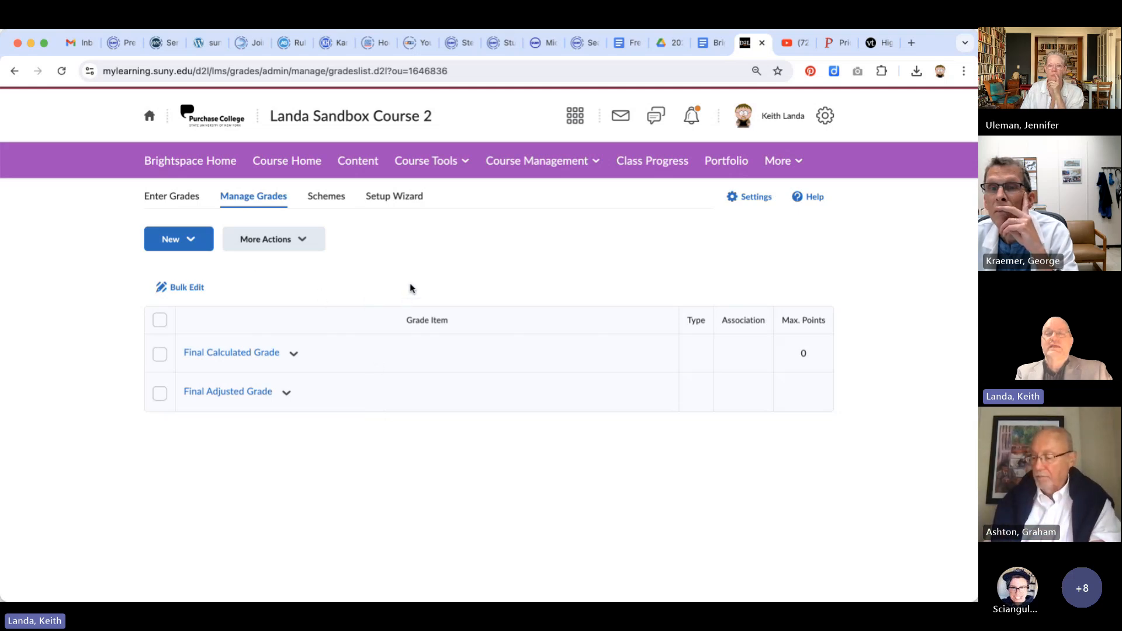
# Step: Start creating a new grade item in Manage Grades
pyautogui.click(189, 240)
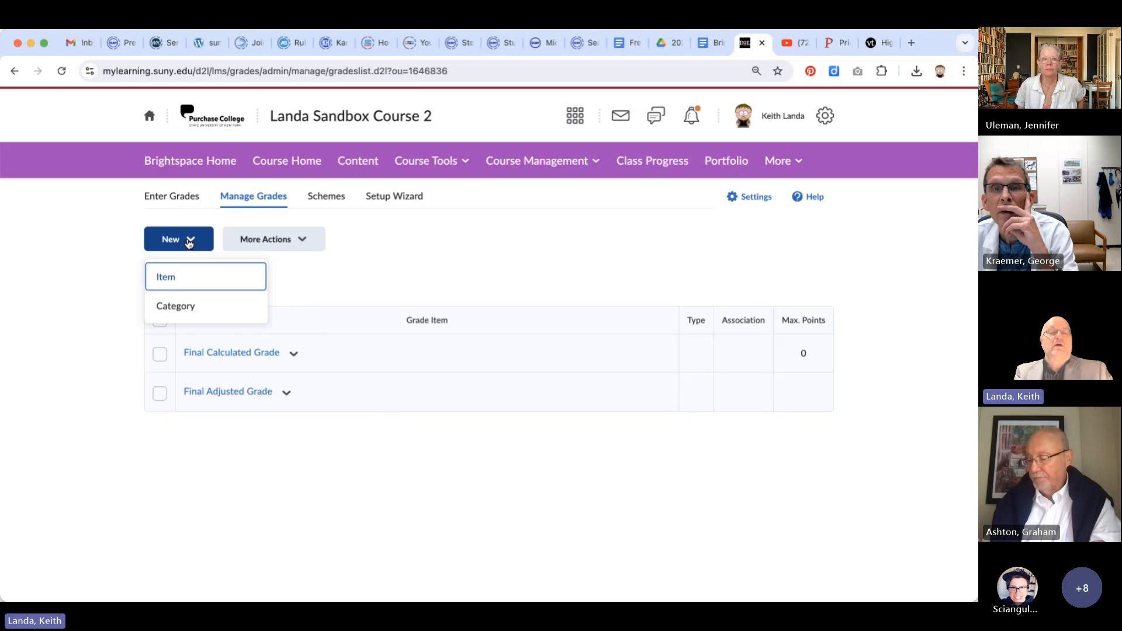
pyautogui.click(178, 277)
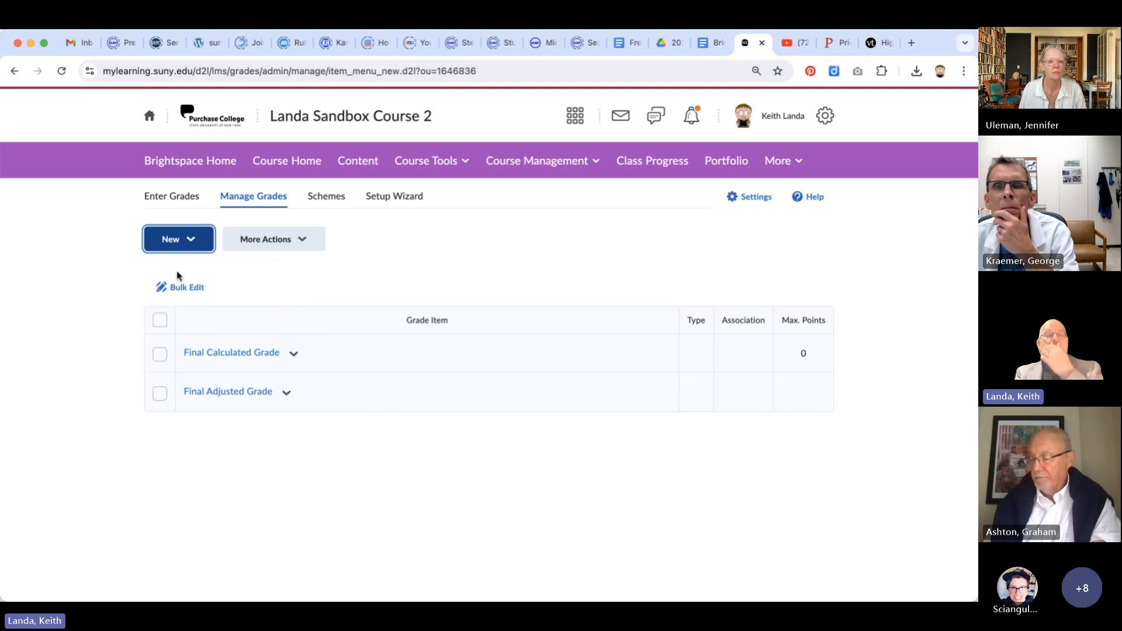
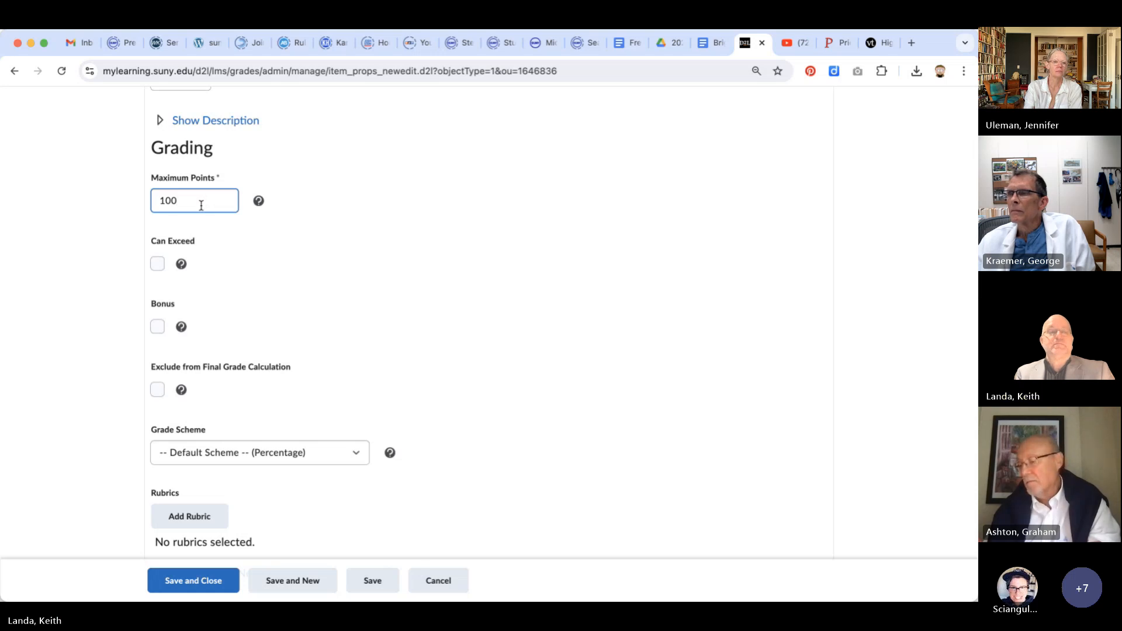
# Step: Try the Can Exceed option on the 100-point grade item, and turn it off again
pyautogui.click(158, 264)
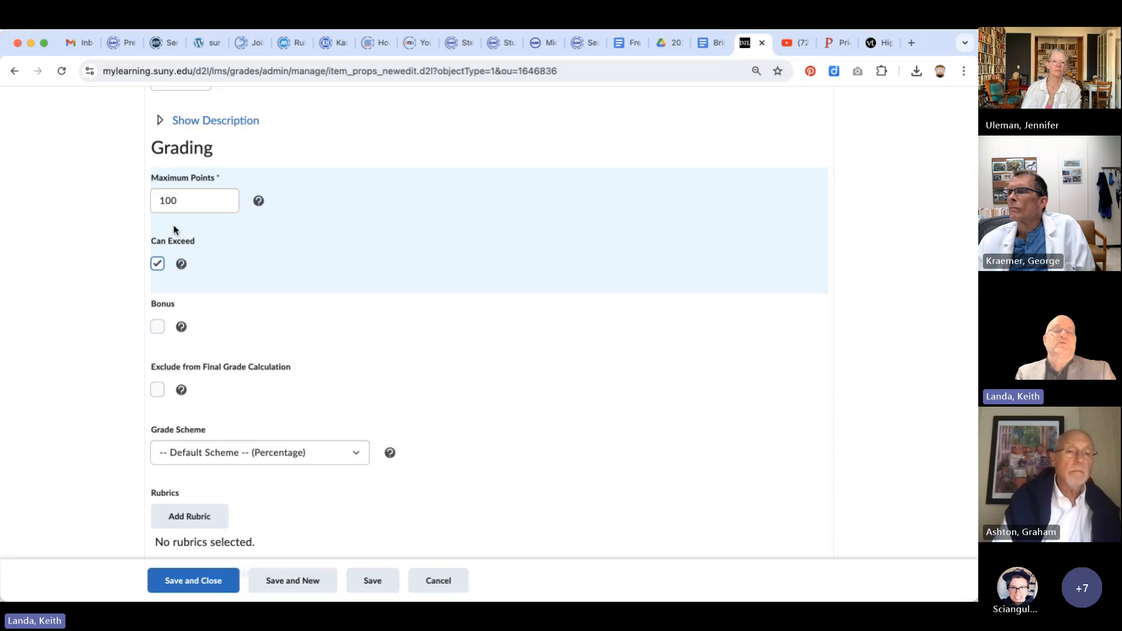
pyautogui.click(157, 264)
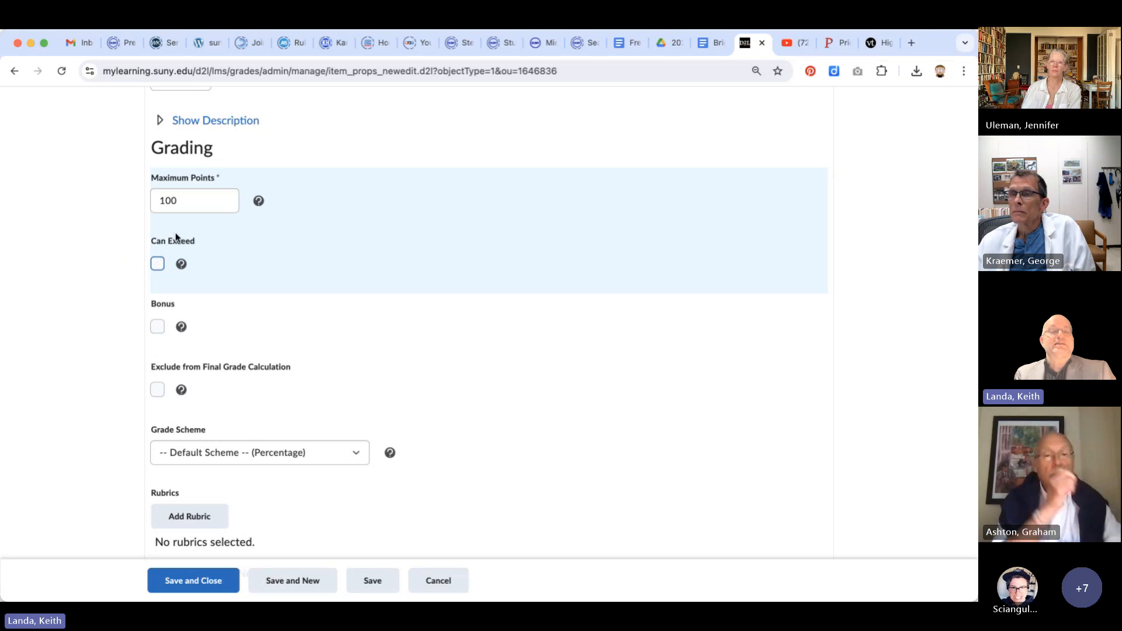
pyautogui.click(186, 202)
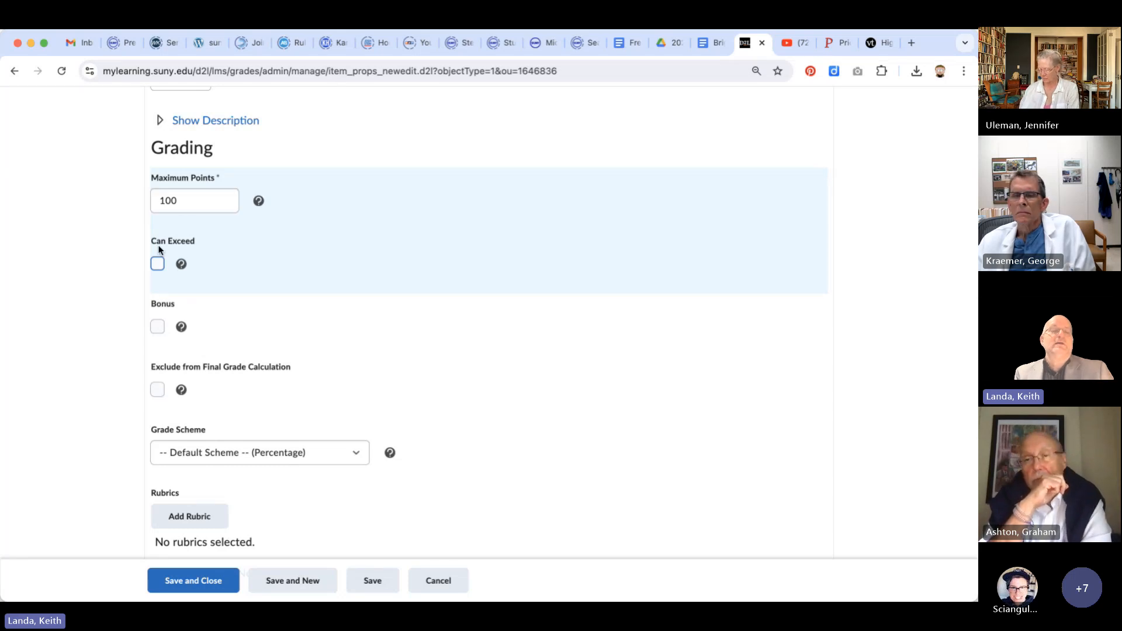
pyautogui.click(157, 264)
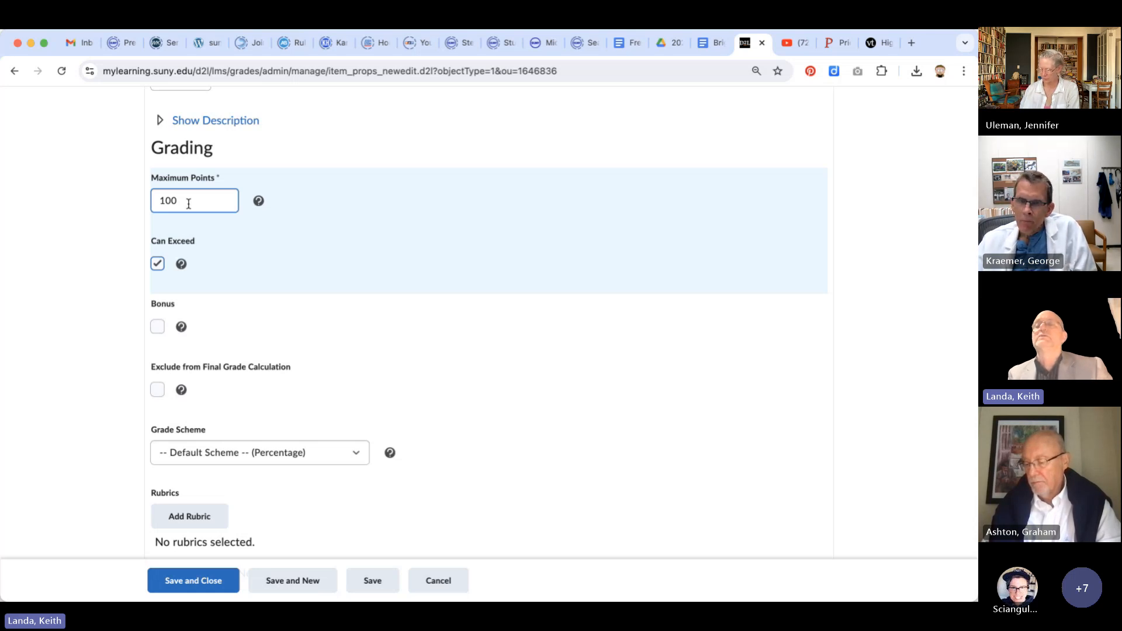
pyautogui.click(158, 265)
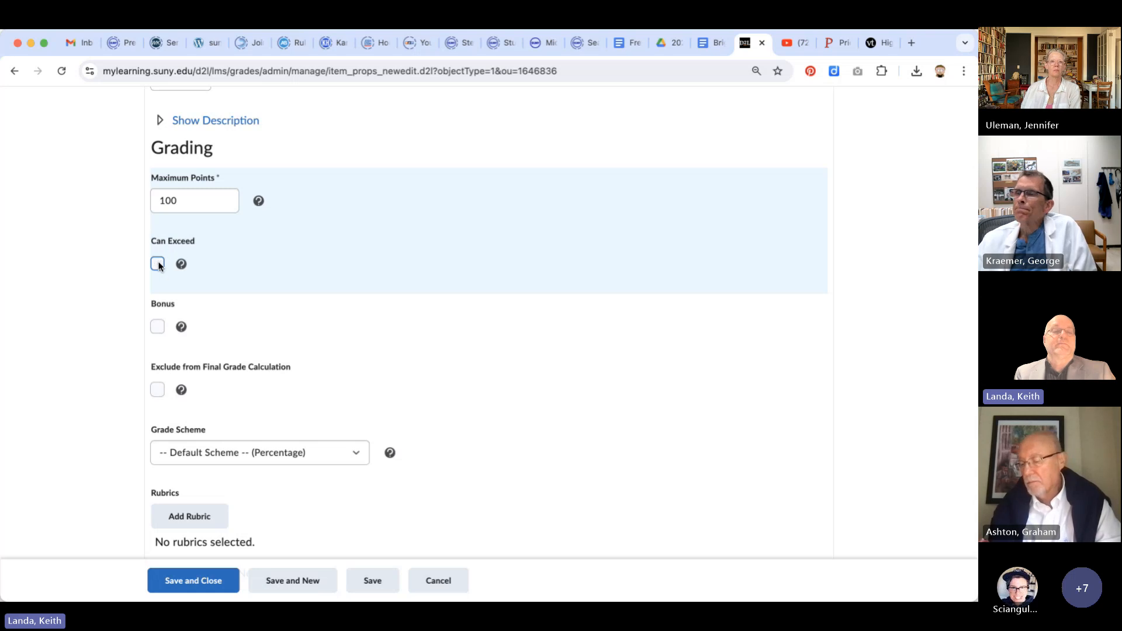
# Step: Turn on the Bonus option for the new grade item
pyautogui.click(158, 328)
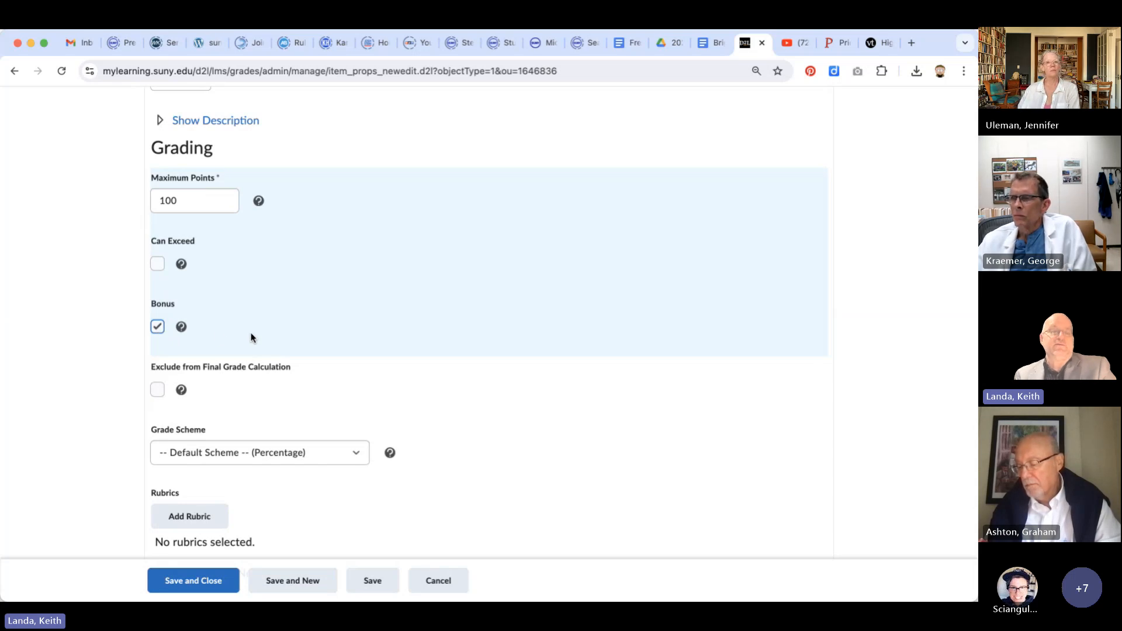
pyautogui.click(157, 328)
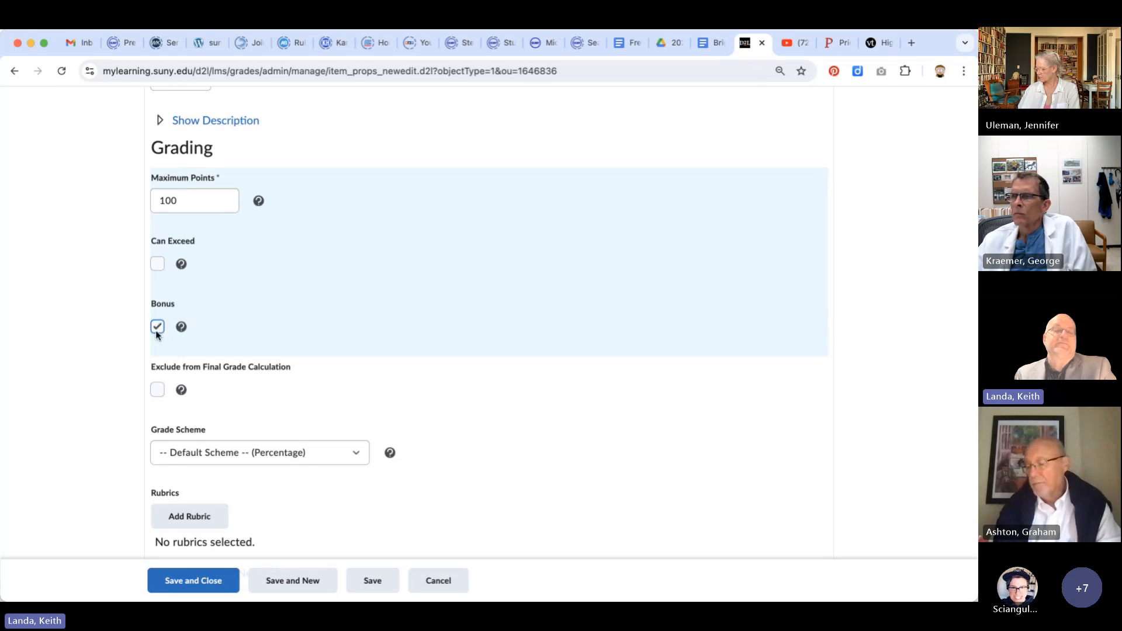
# Step: Try the Exclude from Final Grade Calculation option, and save the new grade item with that option and Bonus turned off
pyautogui.click(158, 391)
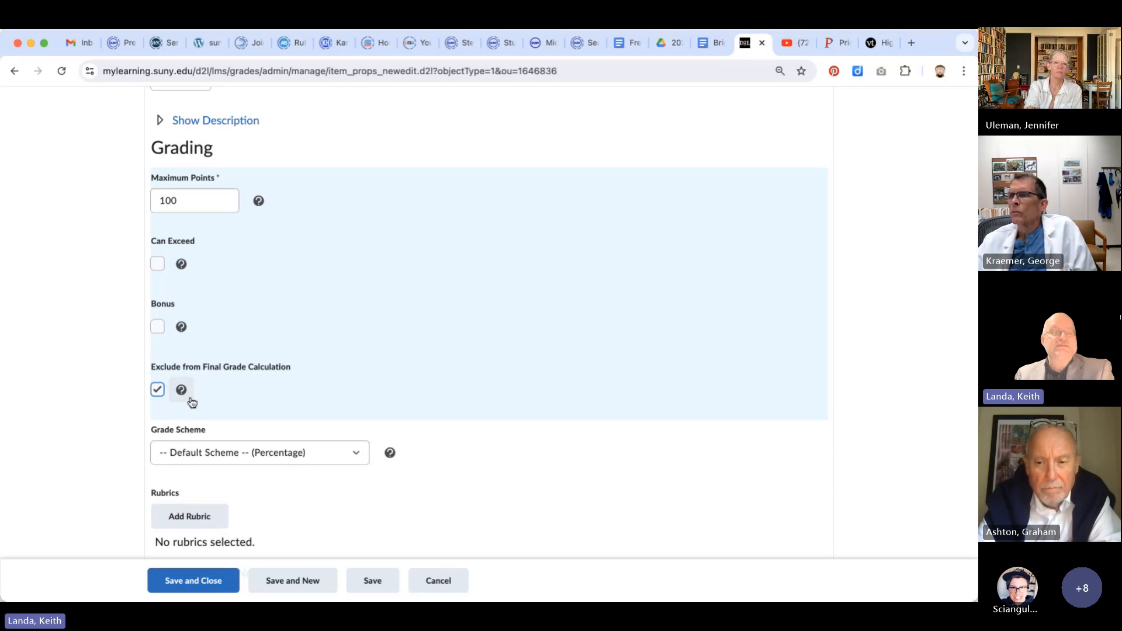
pyautogui.click(158, 390)
pyautogui.scroll(-2, 102, 426)
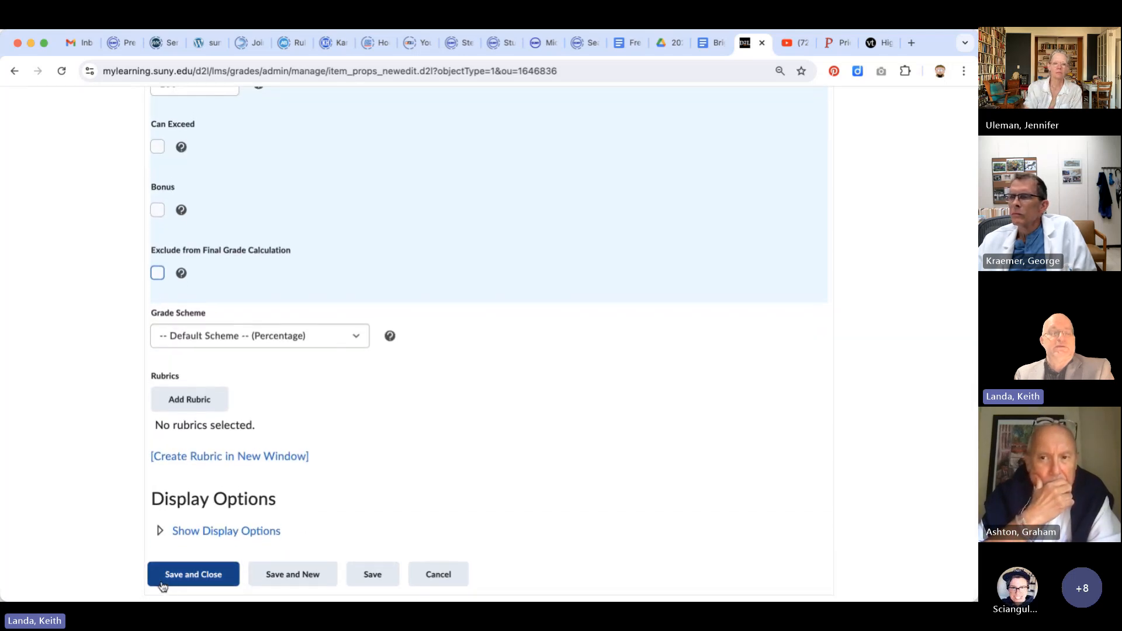
pyautogui.click(186, 575)
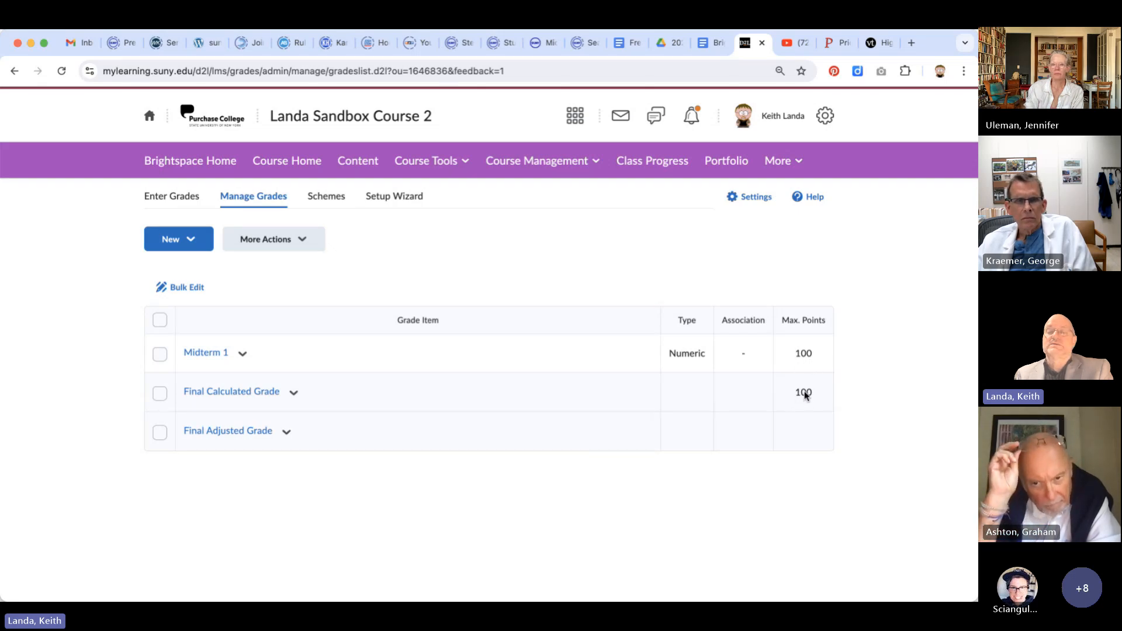
# Step: Start a new numeric grade item in Manage Grades and name it Midterm 2
pyautogui.click(186, 239)
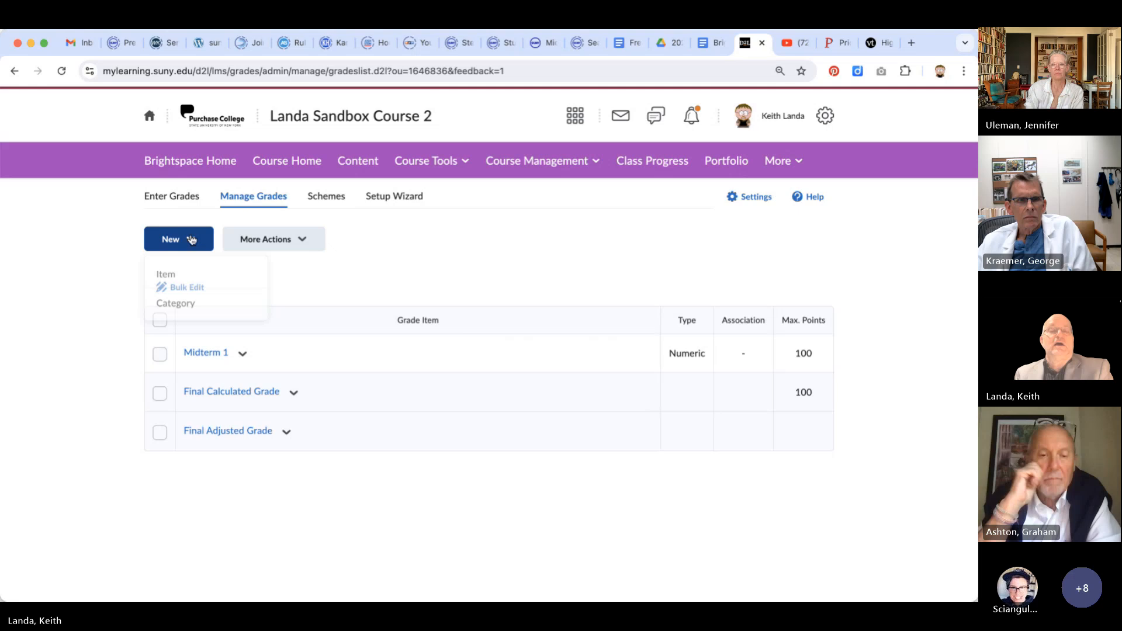
pyautogui.click(177, 272)
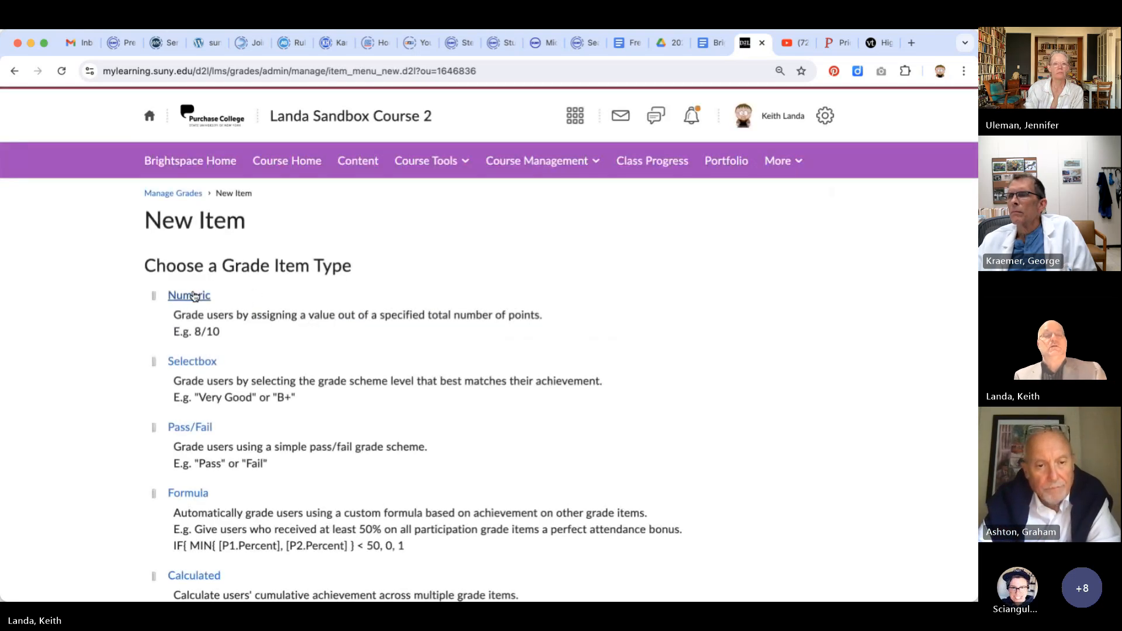
pyautogui.click(195, 296)
pyautogui.click(213, 407)
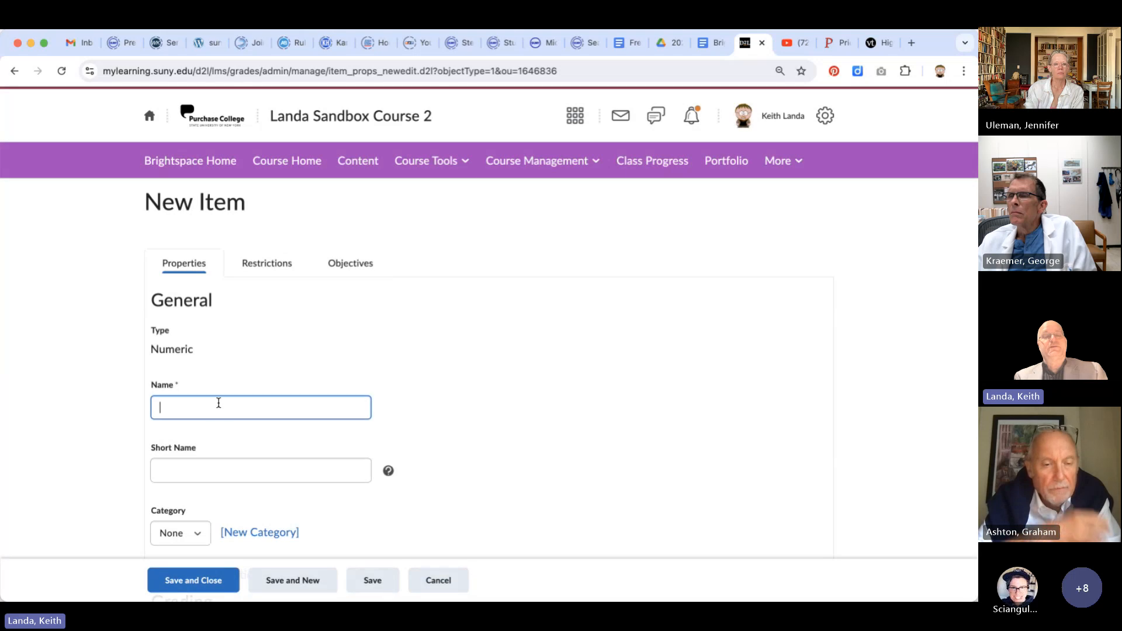
pyautogui.write('Mid')
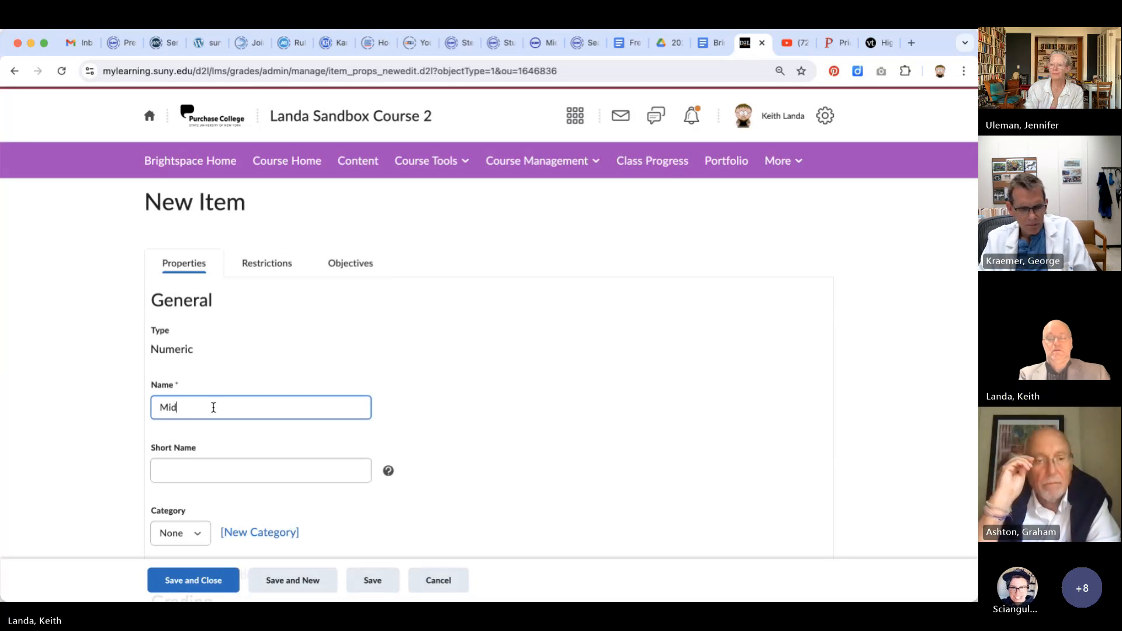
pyautogui.write('term 2')
# Step: Set the maximum points of Midterm 2 to 100 and save and close the item
pyautogui.scroll(-2, 213, 407)
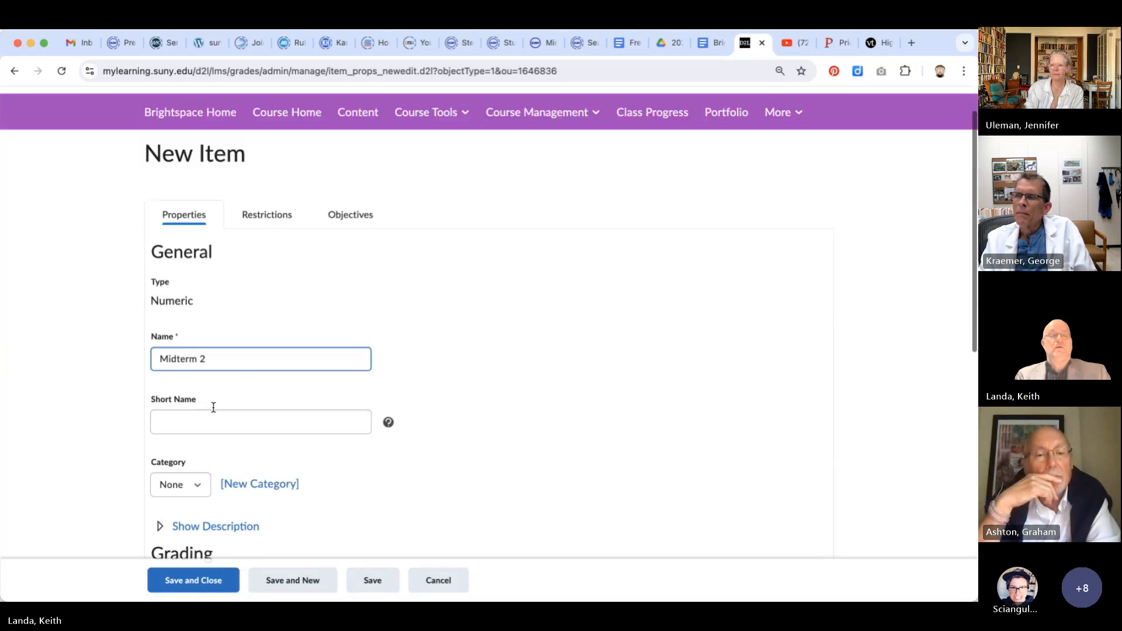
pyautogui.scroll(-2, 214, 411)
pyautogui.click(185, 419)
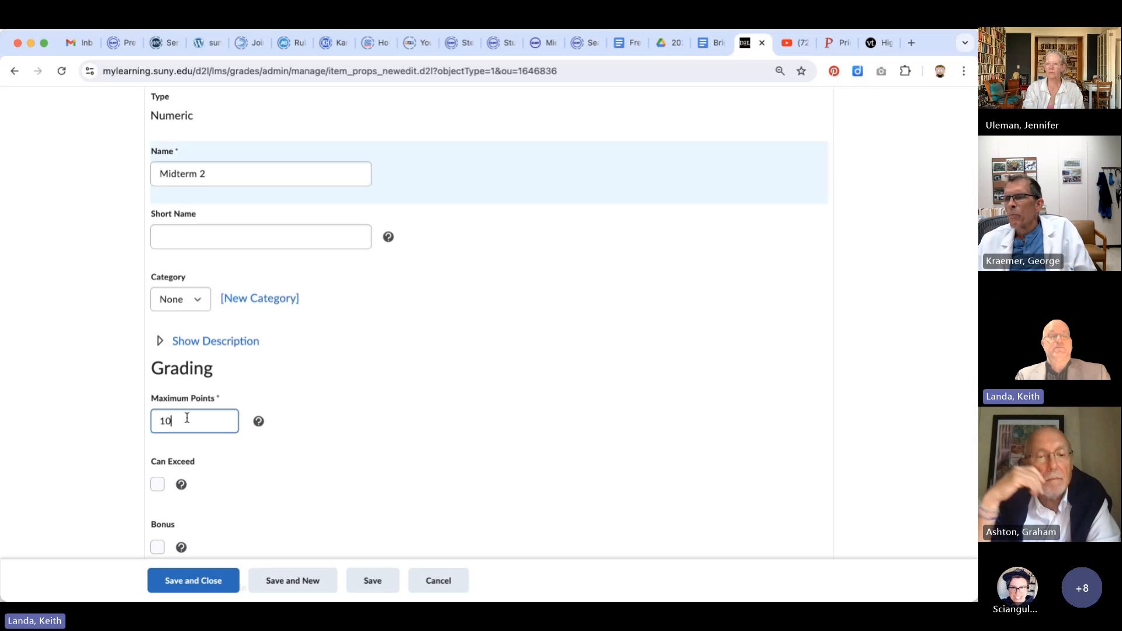
pyautogui.write('100')
pyautogui.scroll(-6, 186, 418)
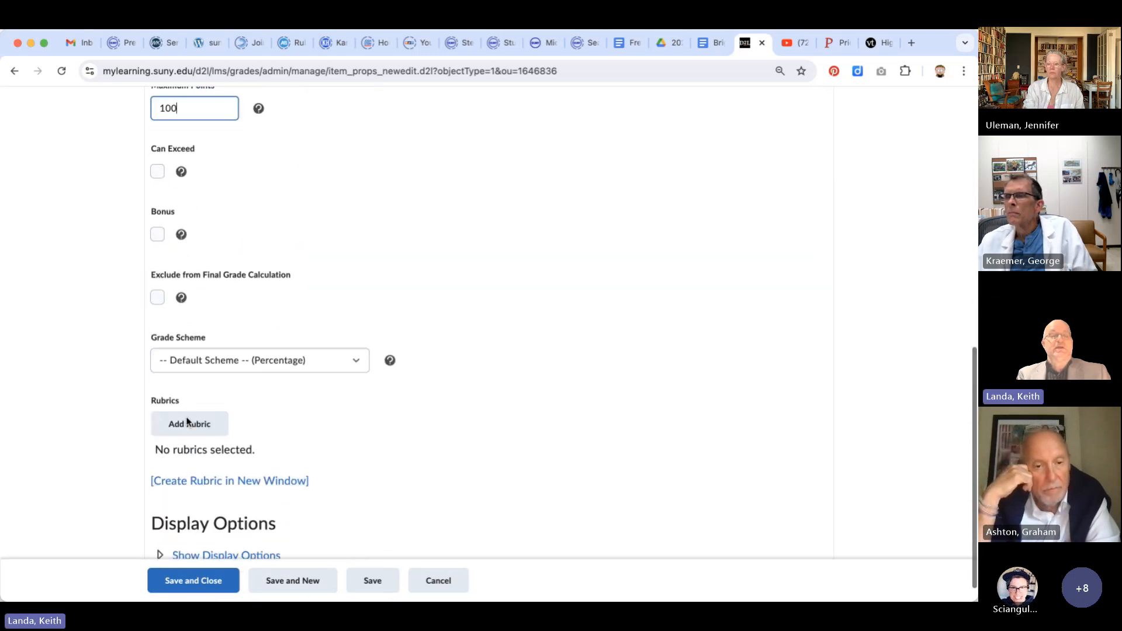
pyautogui.click(190, 571)
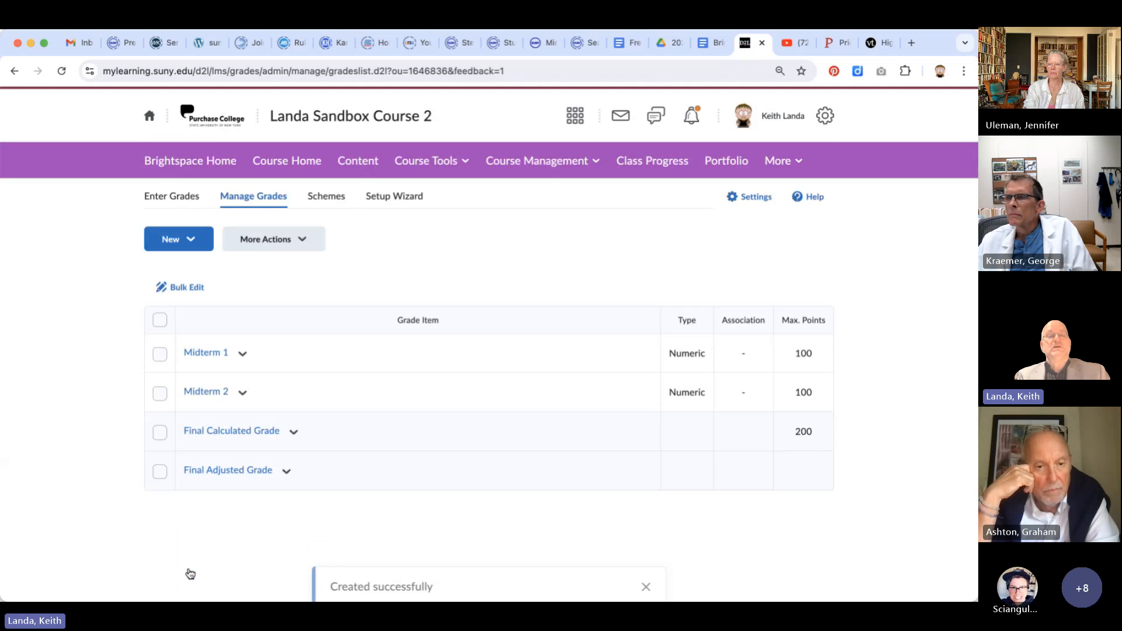
# Step: Start another numeric grade item and name it Final
pyautogui.click(199, 245)
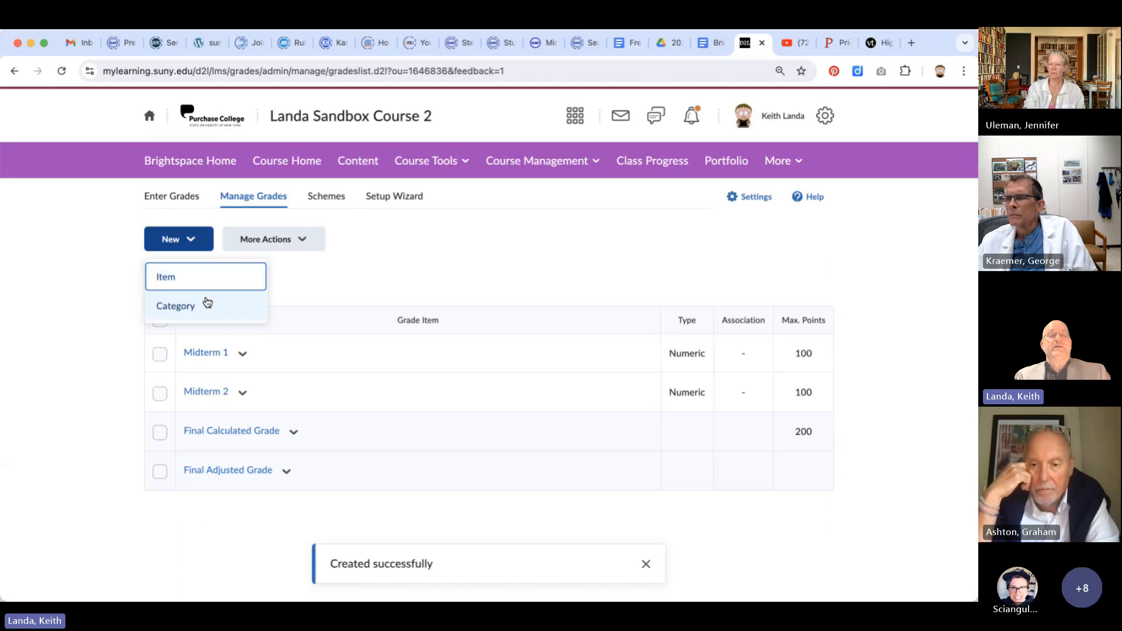
pyautogui.click(199, 280)
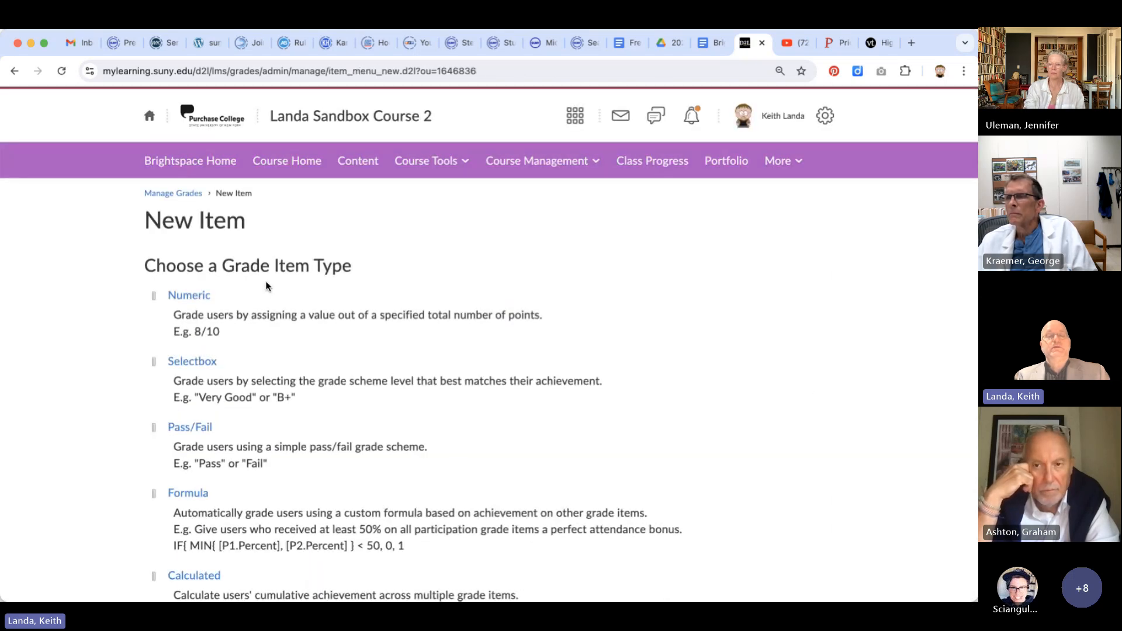
pyautogui.click(198, 300)
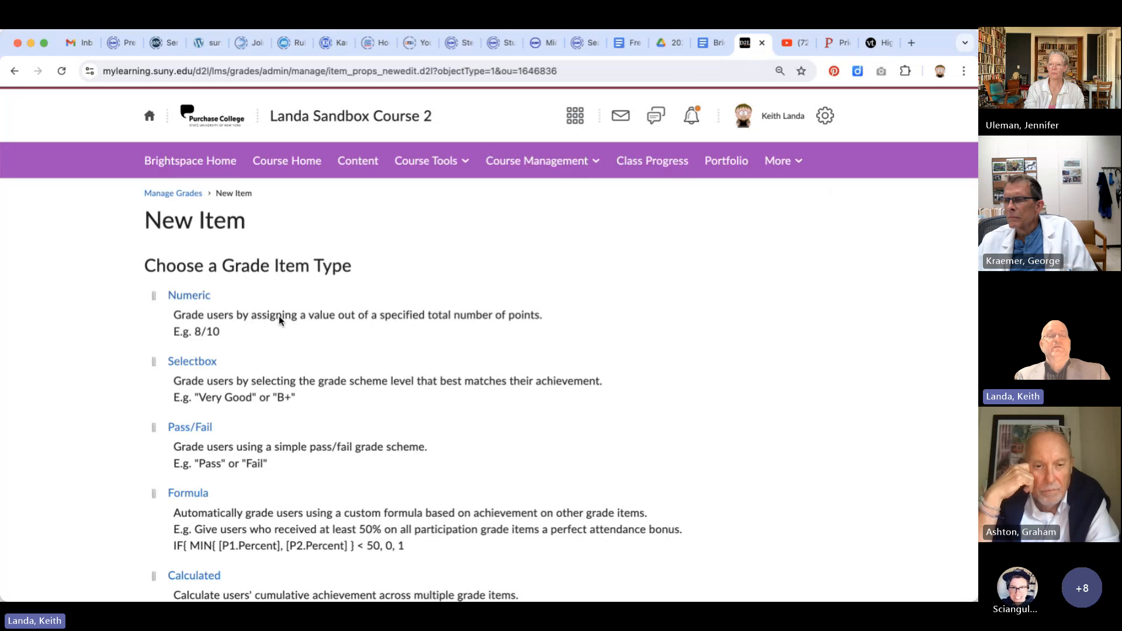
pyautogui.write('Final')
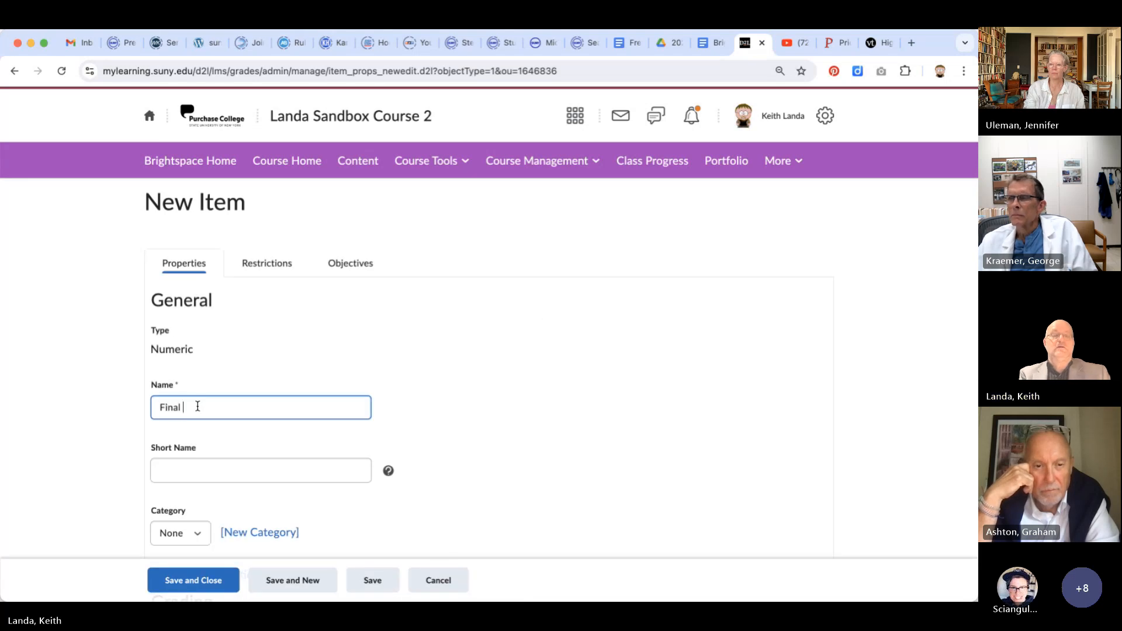
pyautogui.scroll(-5, 197, 405)
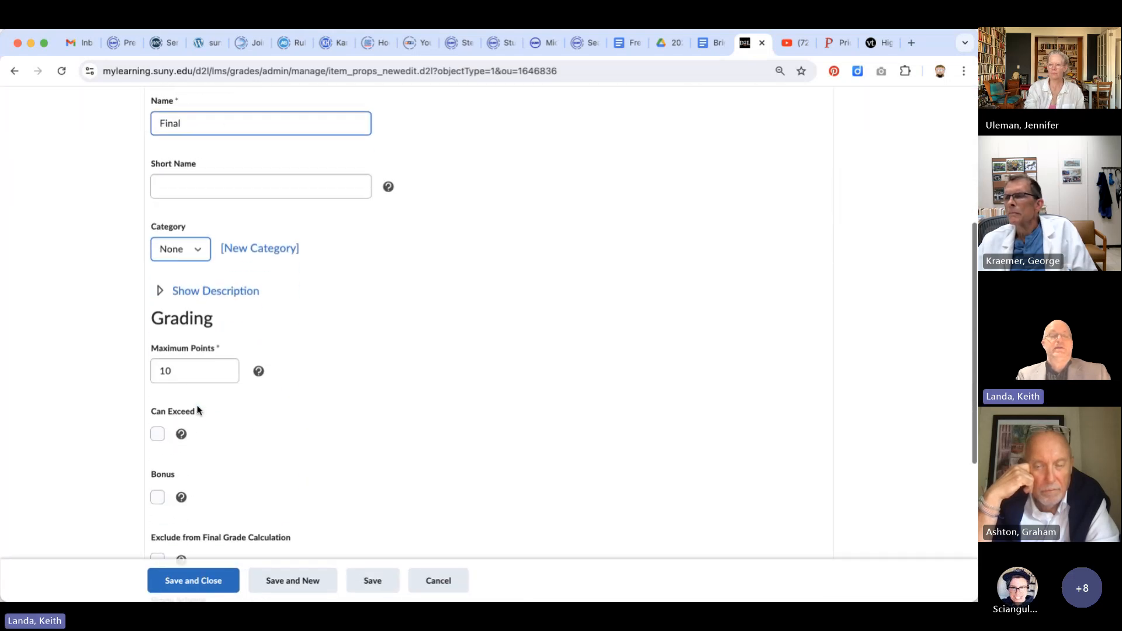
pyautogui.write('l')
# Step: Set the maximum points of the Final item to 150 and save and close it
pyautogui.click(165, 368)
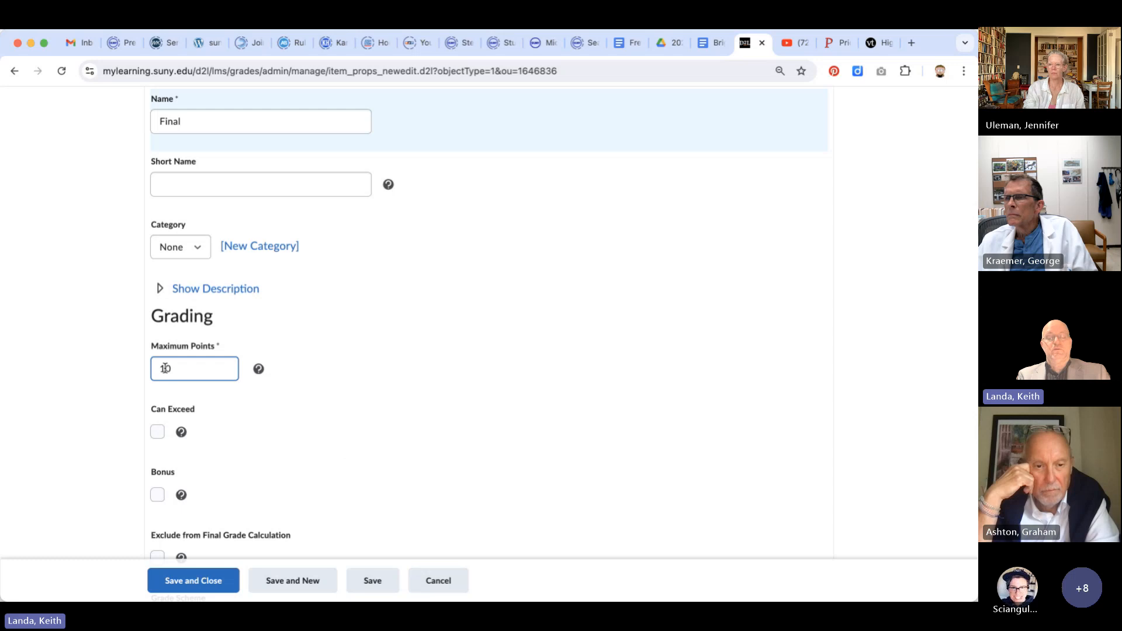
pyautogui.doubleClick(165, 368)
pyautogui.write('150')
pyautogui.scroll(-4, 231, 398)
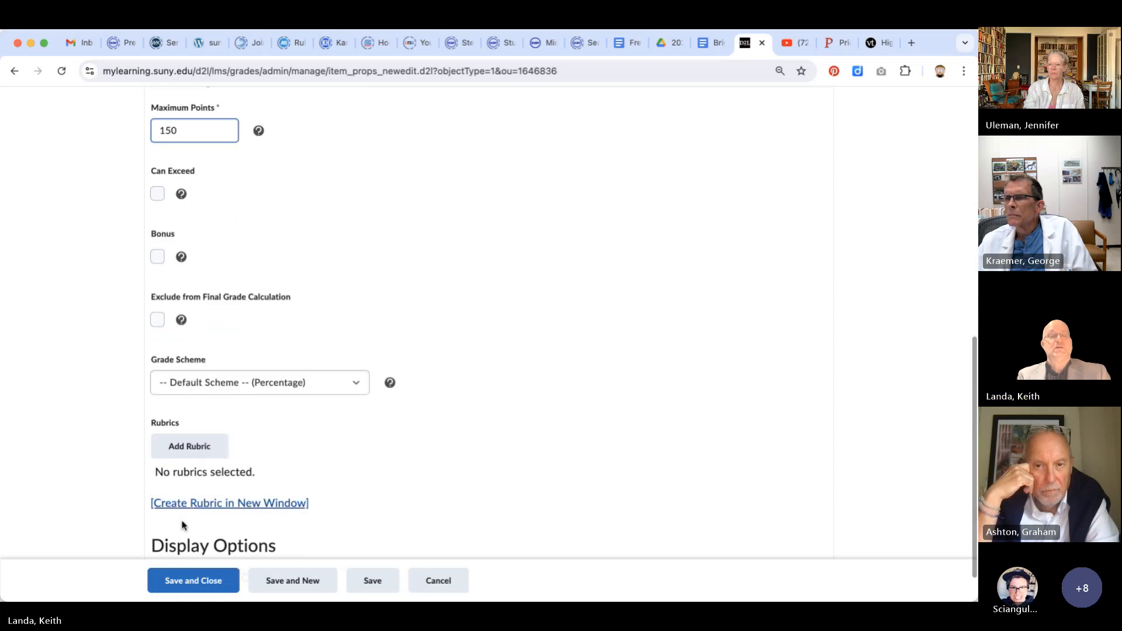
pyautogui.click(192, 583)
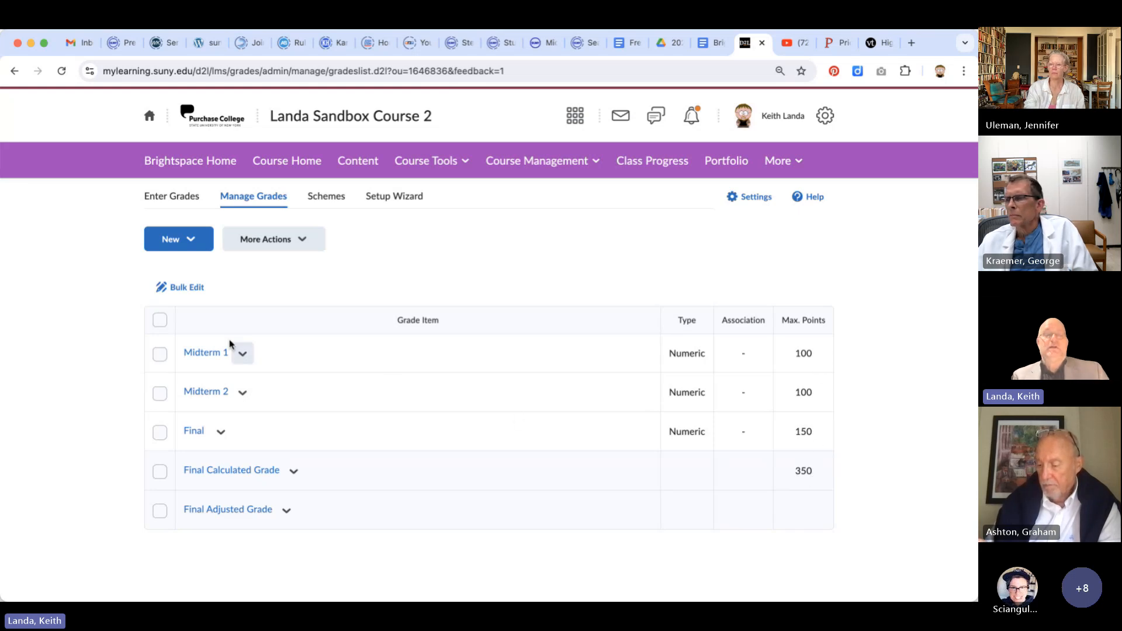
# Step: Start a numeric grade item named Final paper
pyautogui.click(190, 241)
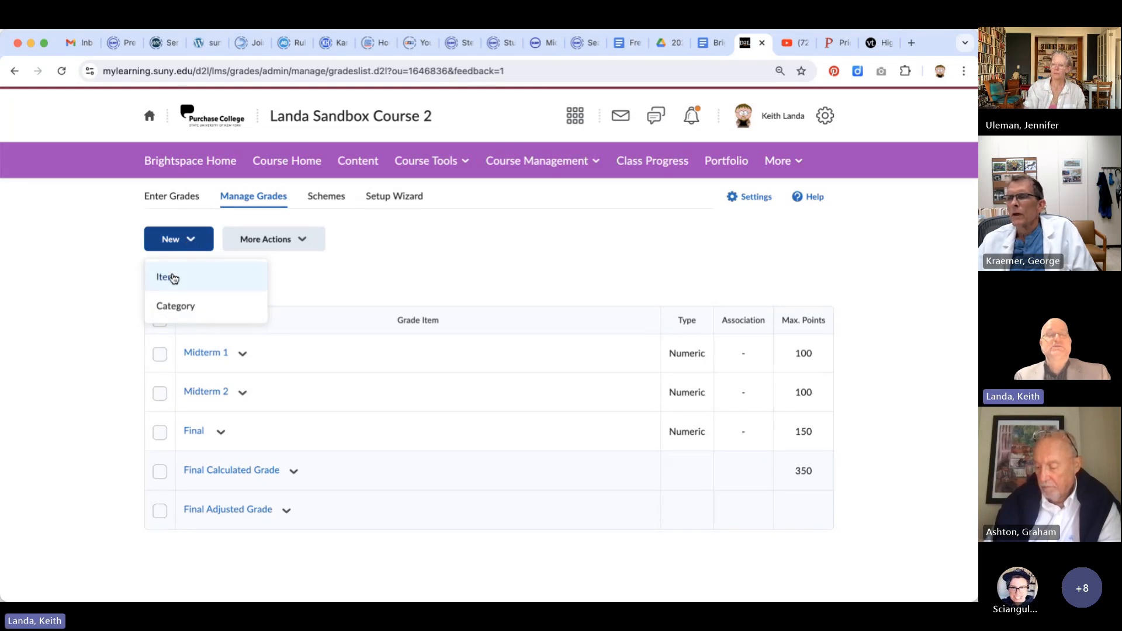
pyautogui.click(173, 278)
pyautogui.click(263, 316)
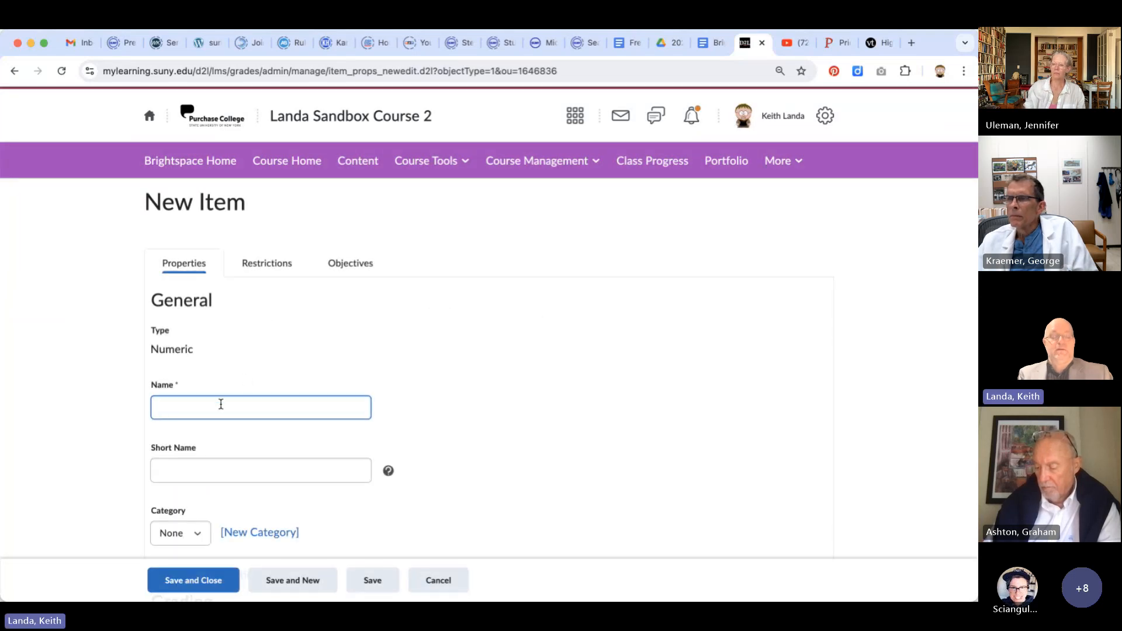
pyautogui.write('Final paper')
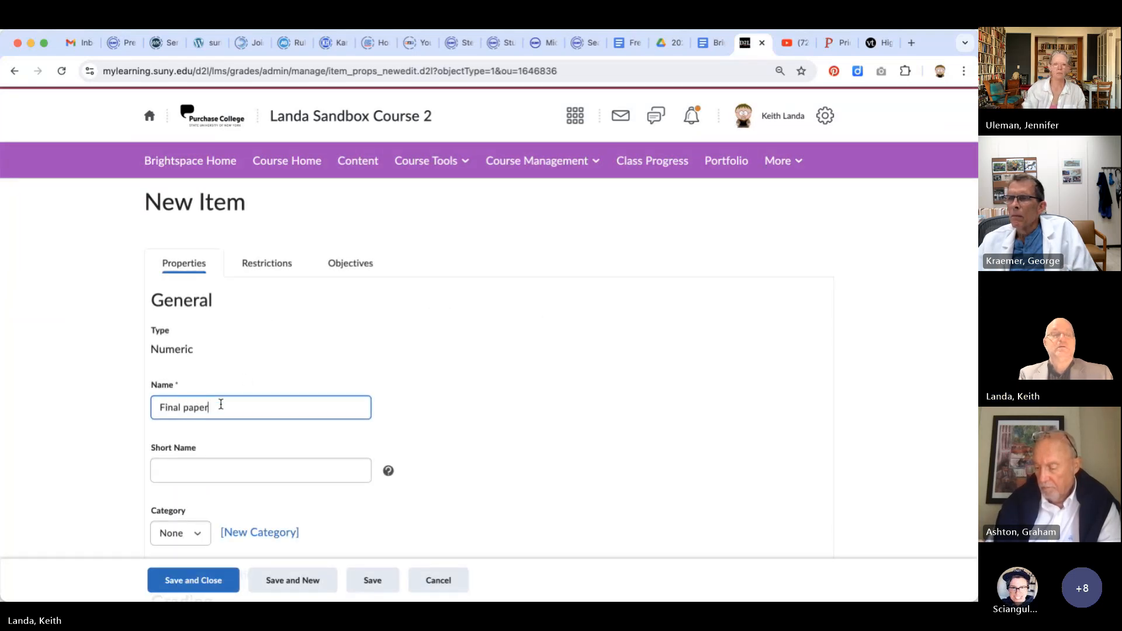
# Step: Set the maximum points of the Final paper item to 50 and save and close it
pyautogui.scroll(-1, 233, 432)
pyautogui.scroll(-5, 234, 433)
pyautogui.click(165, 485)
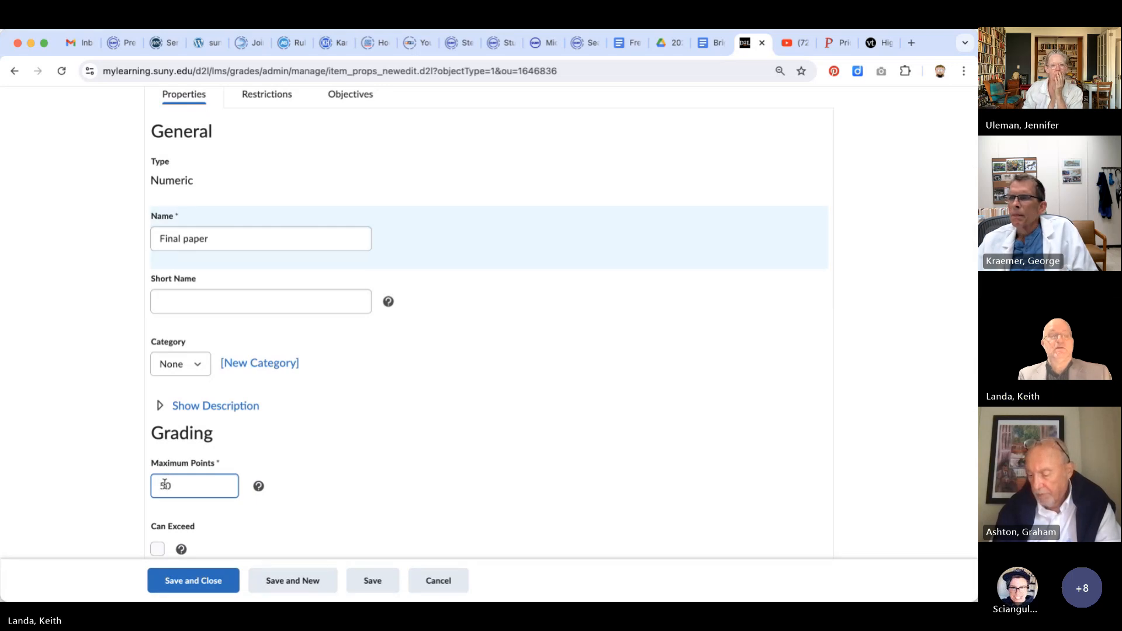
pyautogui.scroll(-12, 164, 485)
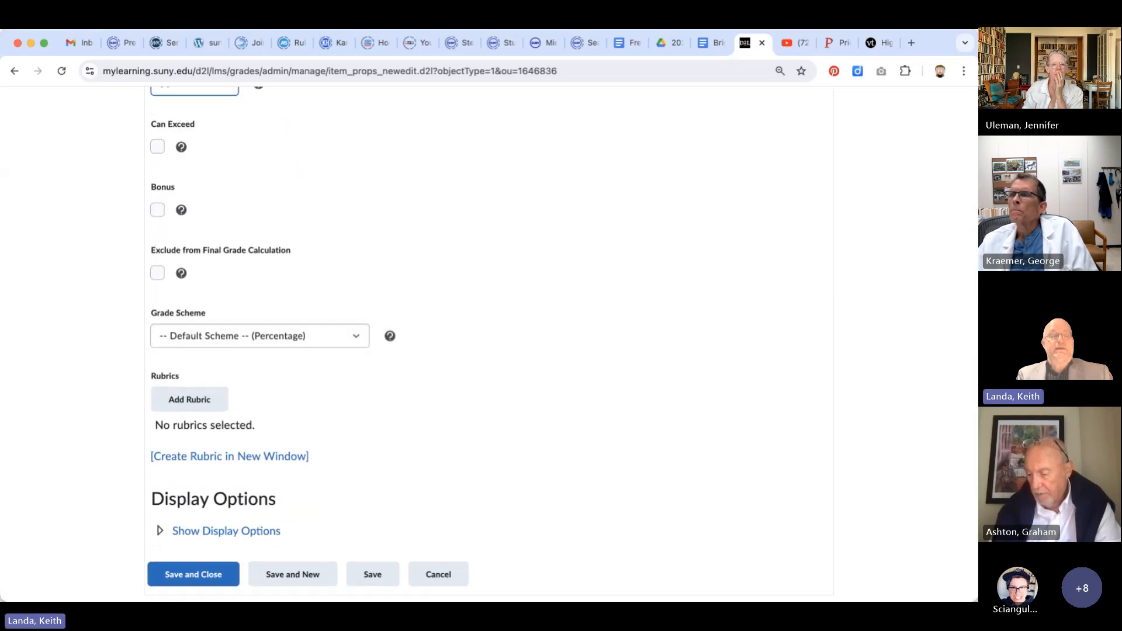
pyautogui.click(203, 576)
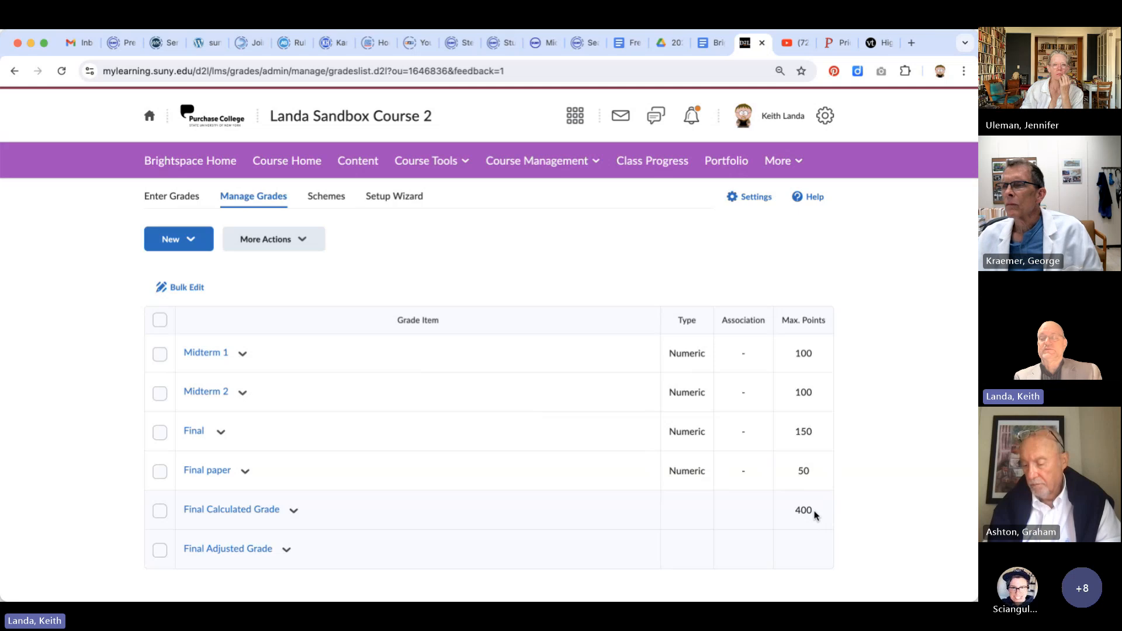
# Step: Examine the grade fields of all items in the spreadsheet view of Enter Grades, and return to the standard view
pyautogui.click(162, 202)
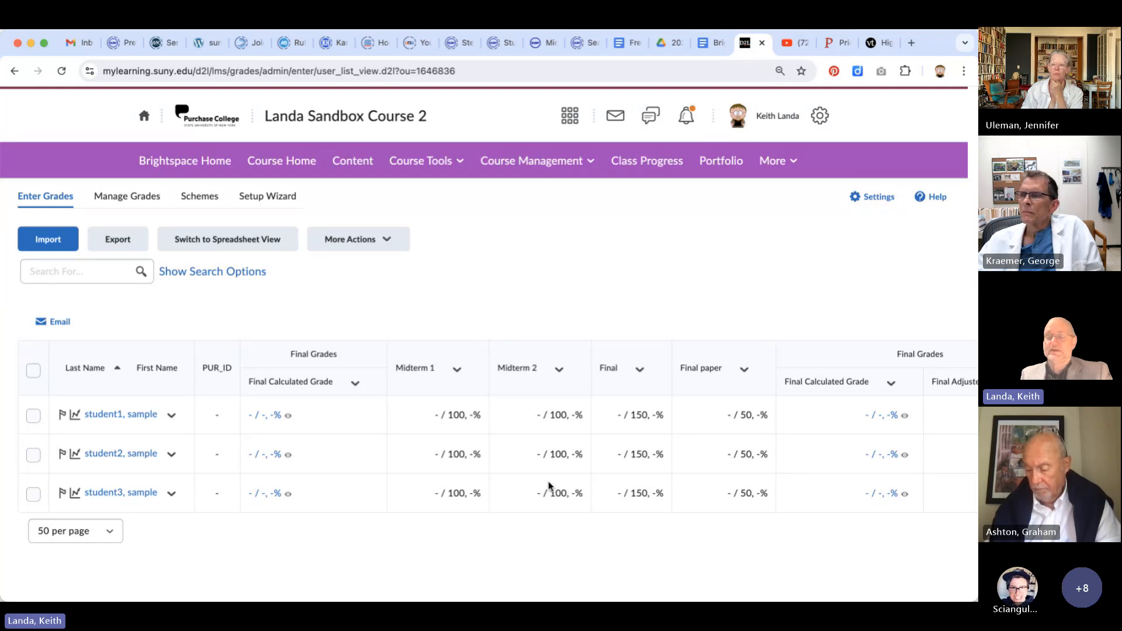
pyautogui.click(253, 239)
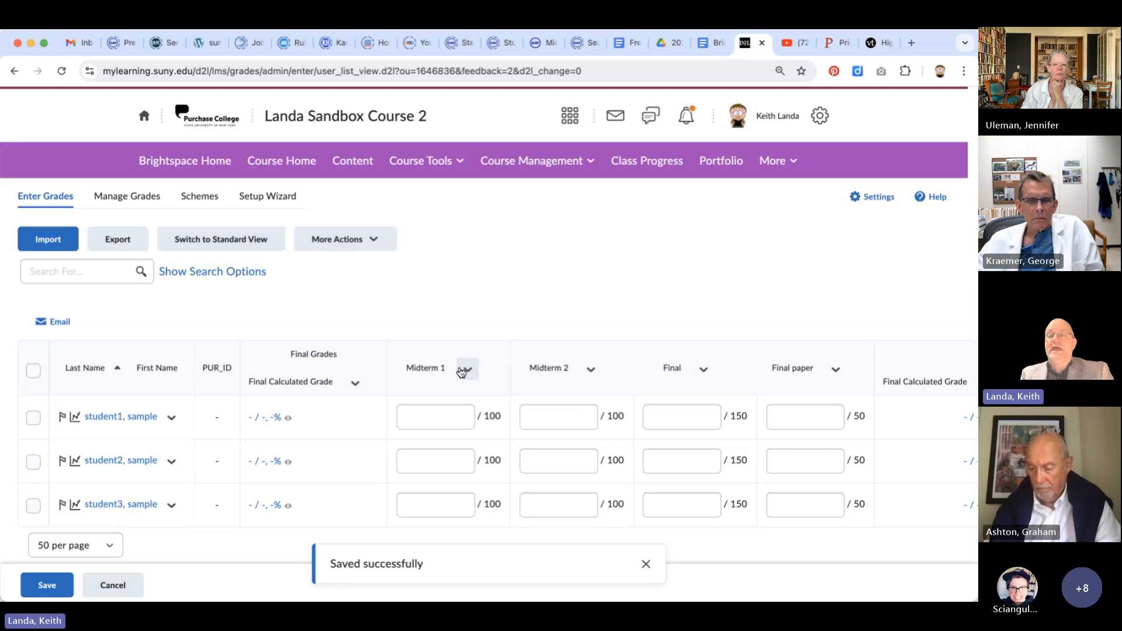
pyautogui.hscroll(2, 376, 488)
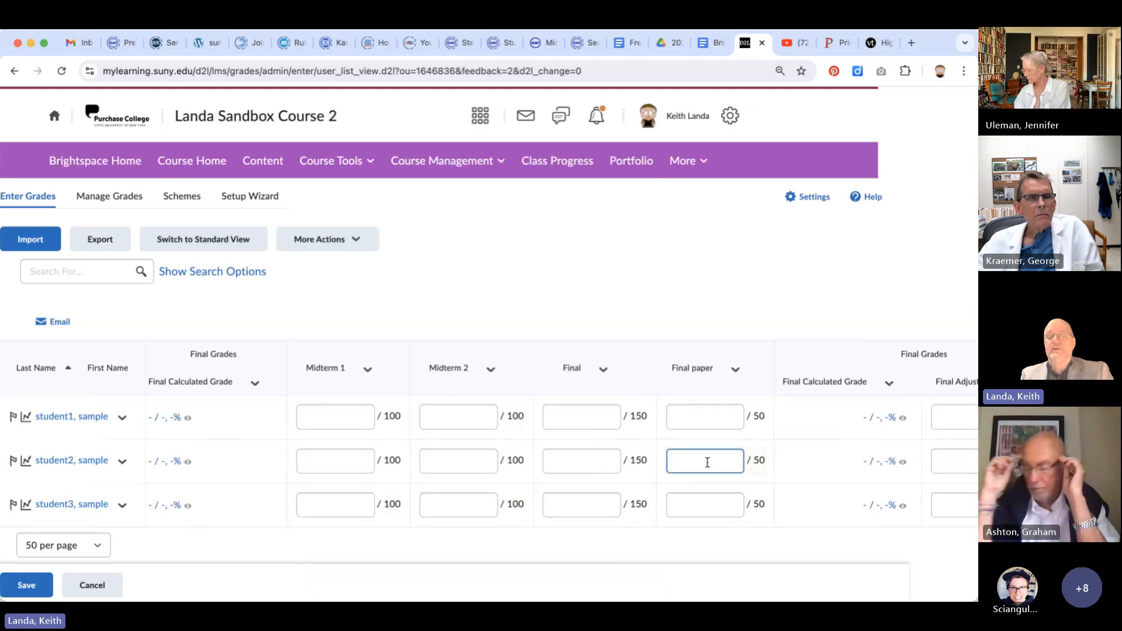
pyautogui.scroll(-1, 707, 528)
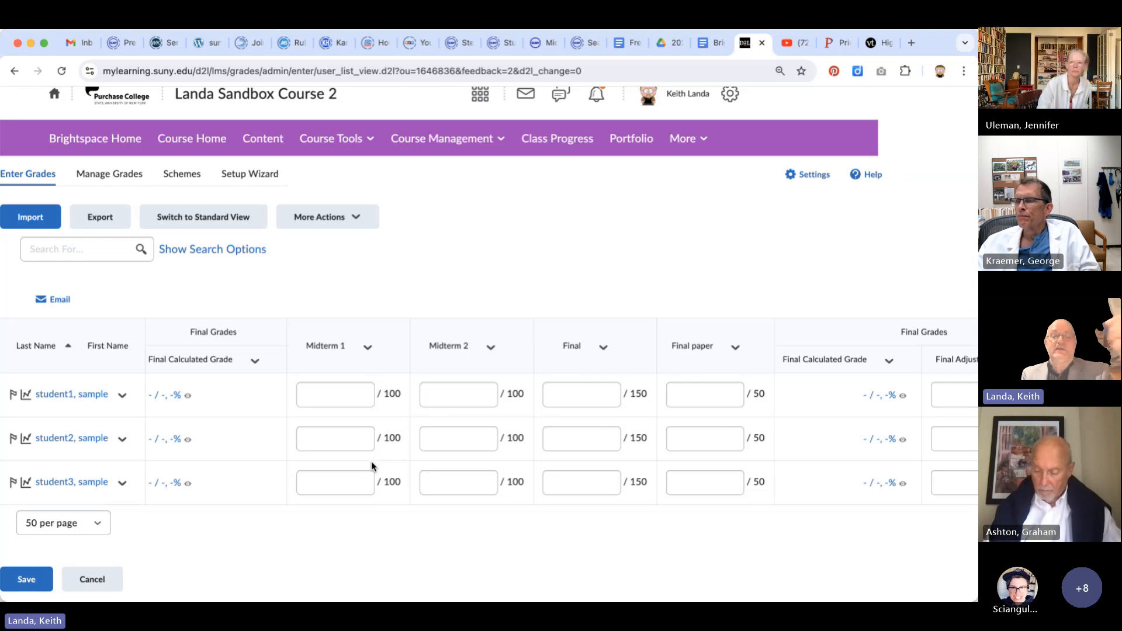
pyautogui.click(360, 394)
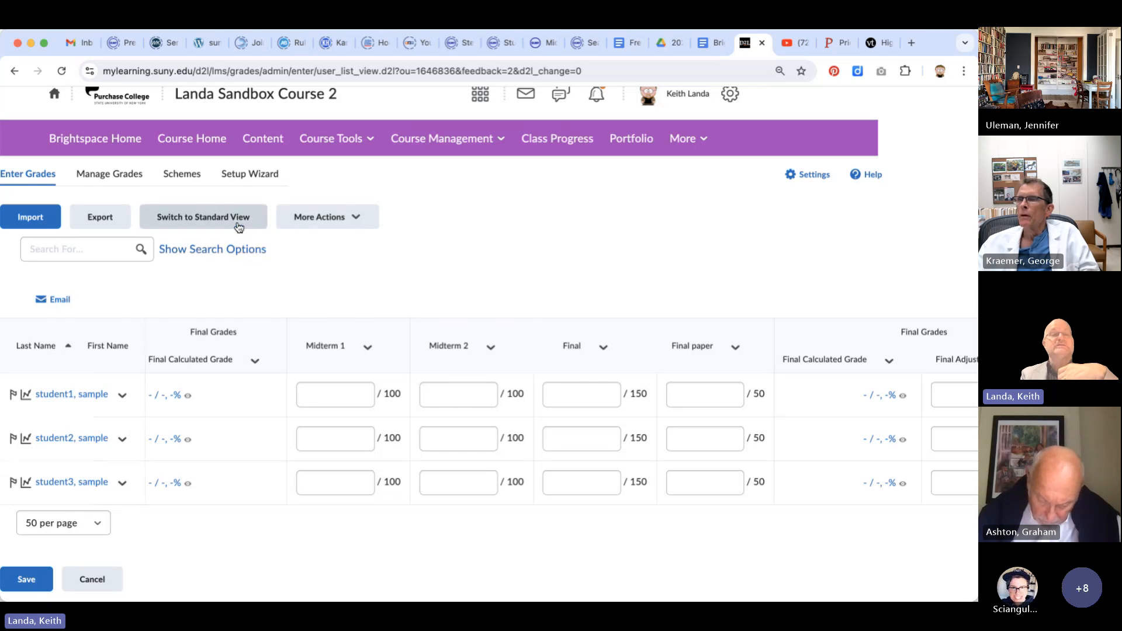
pyautogui.click(222, 215)
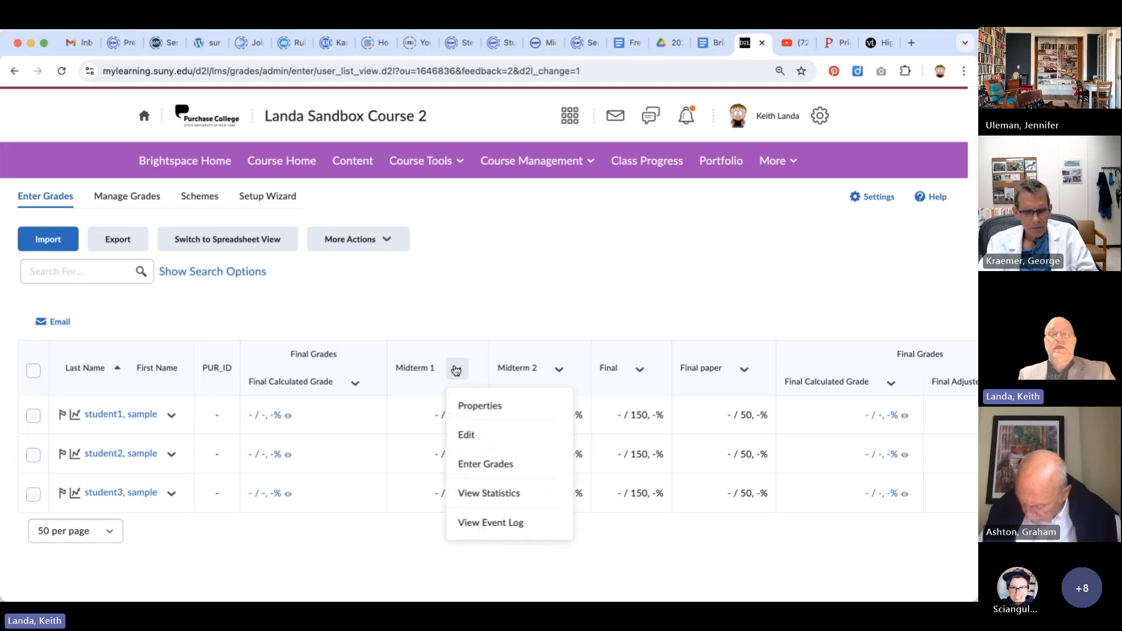
pyautogui.click(468, 271)
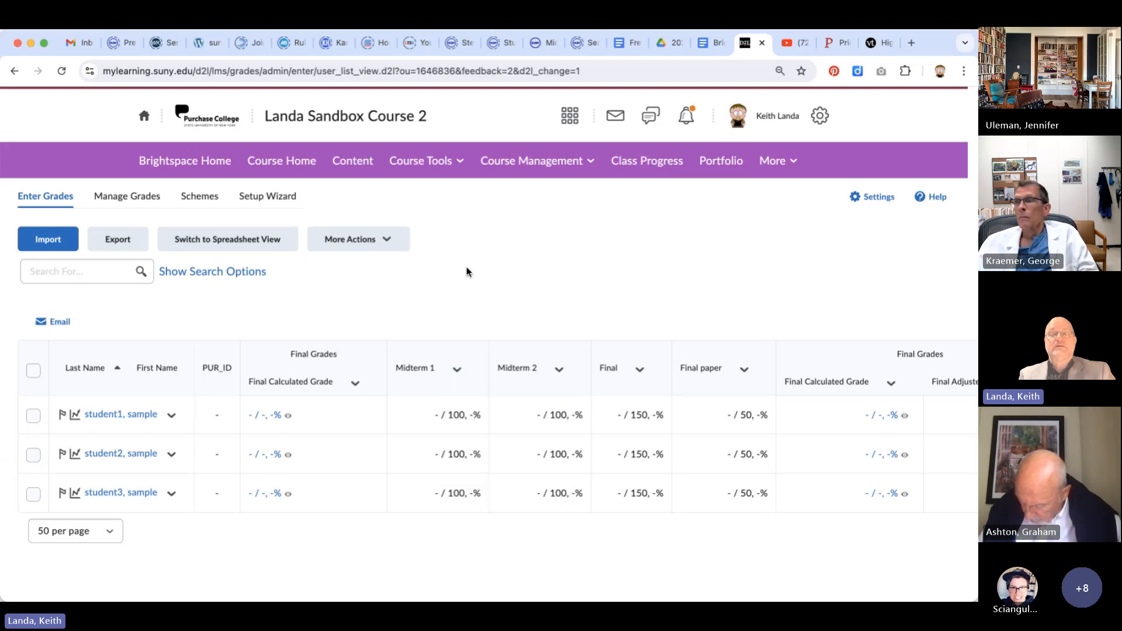
# Step: Go back to Manage Grades and open the grade entry page for Midterm 1
pyautogui.click(145, 199)
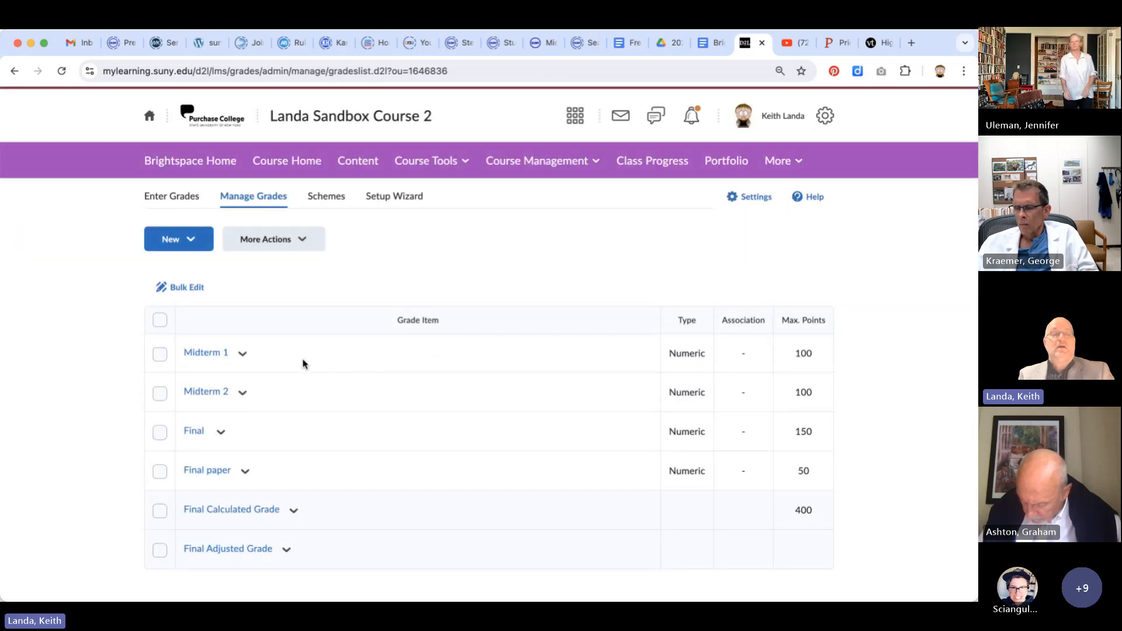
pyautogui.click(242, 354)
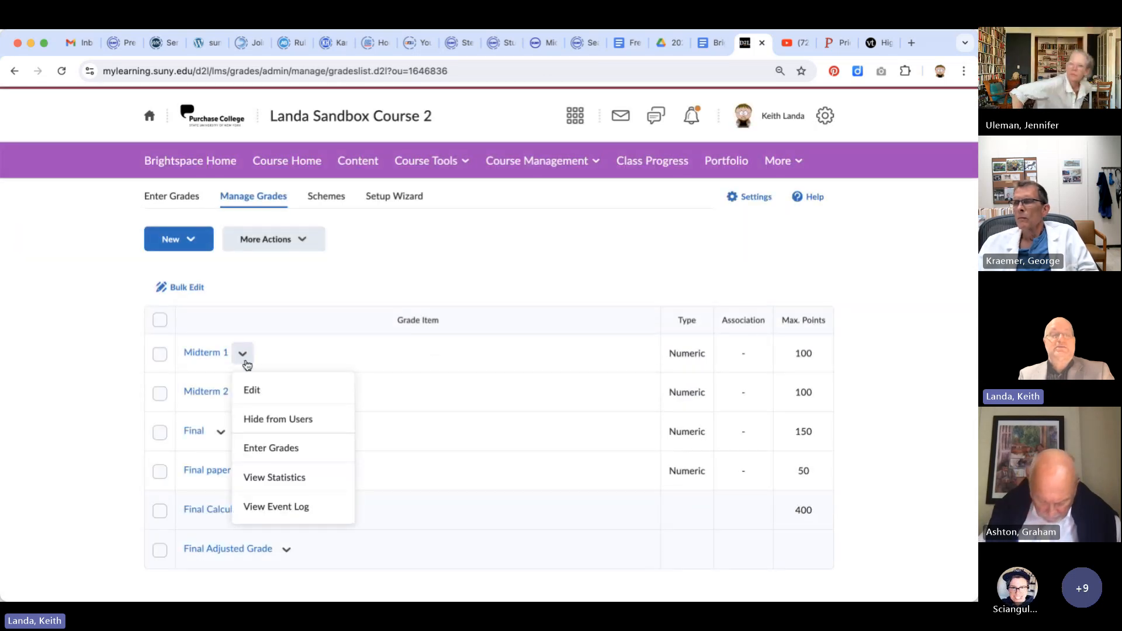
pyautogui.click(277, 447)
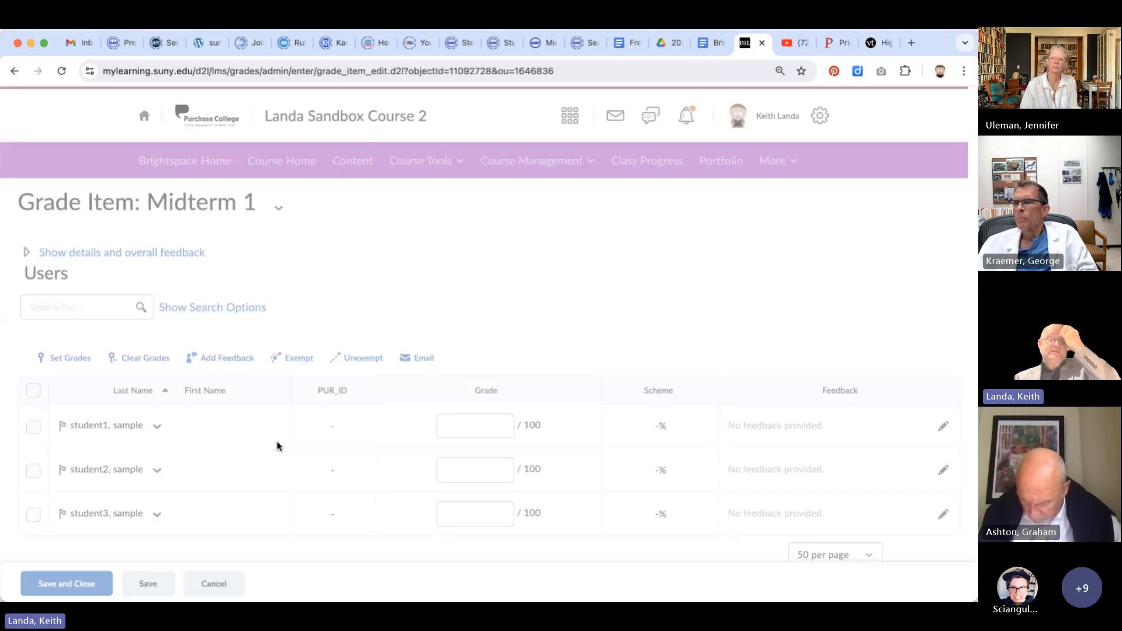
# Step: Leave the Midterm 1 grade entry page without saving and return to the Manage Grades list
pyautogui.scroll(-2, 387, 472)
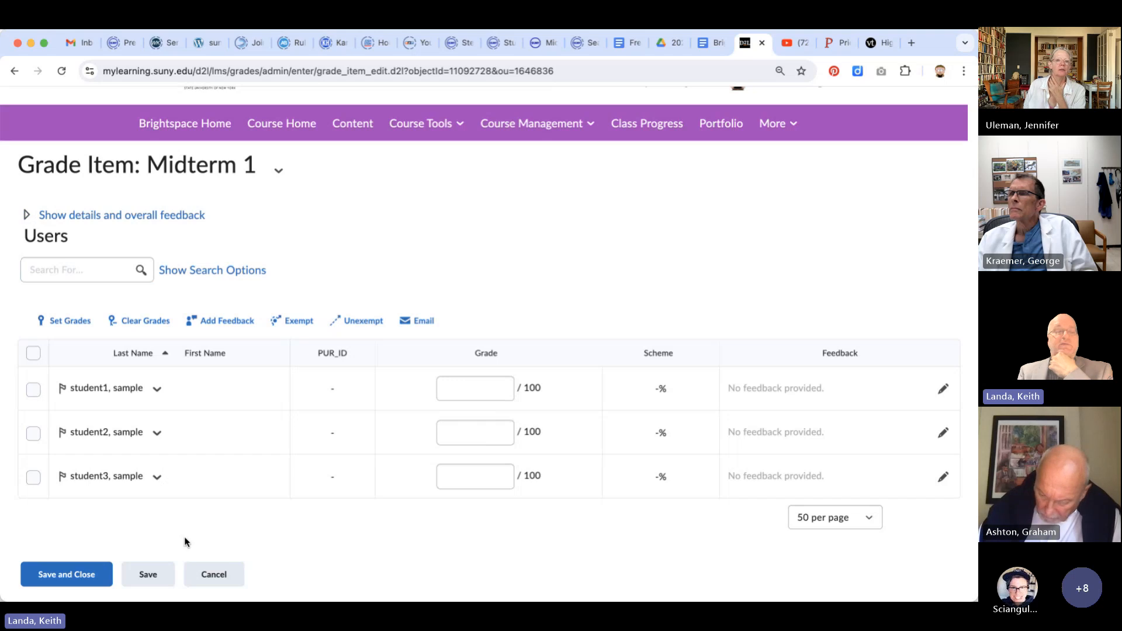
pyautogui.click(213, 575)
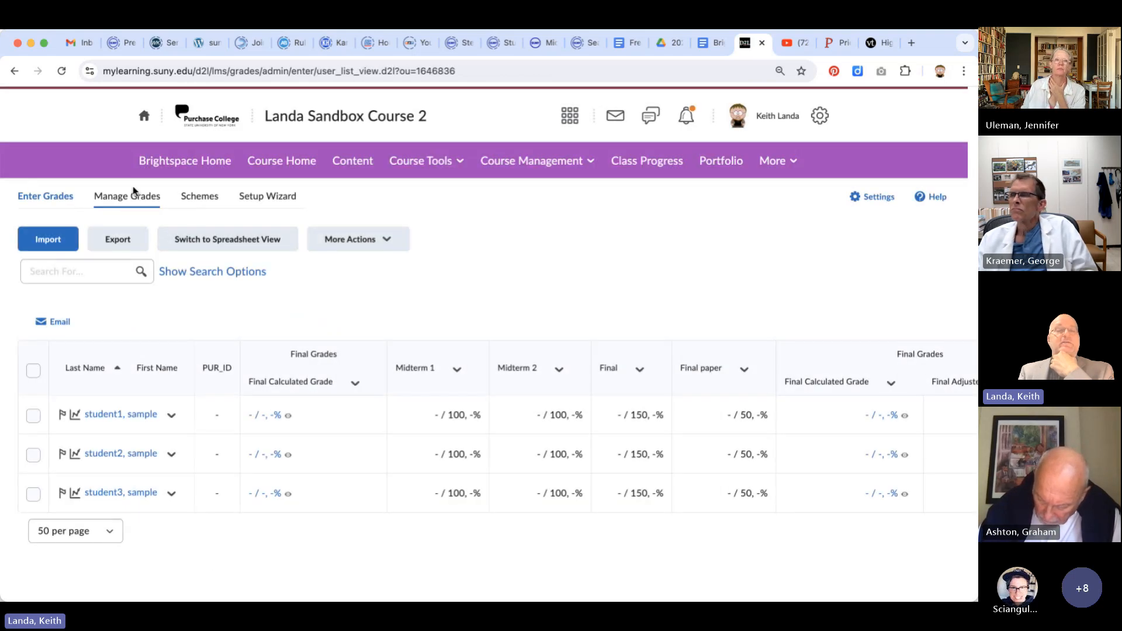
pyautogui.click(132, 196)
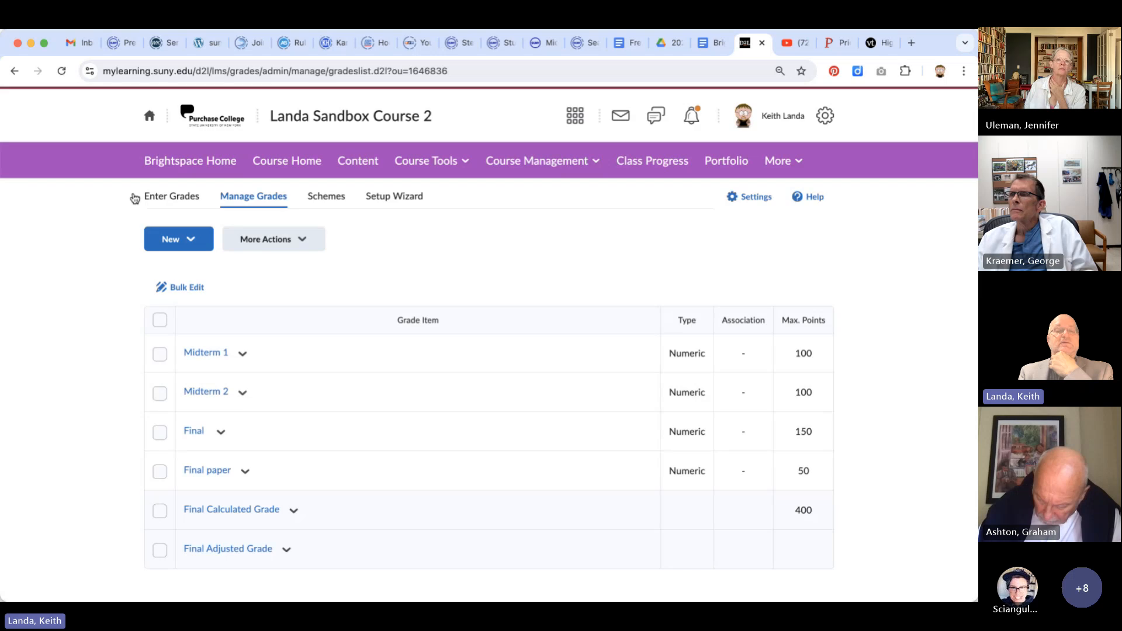
# Step: Start a new numeric grade item named Extra credit
pyautogui.click(193, 243)
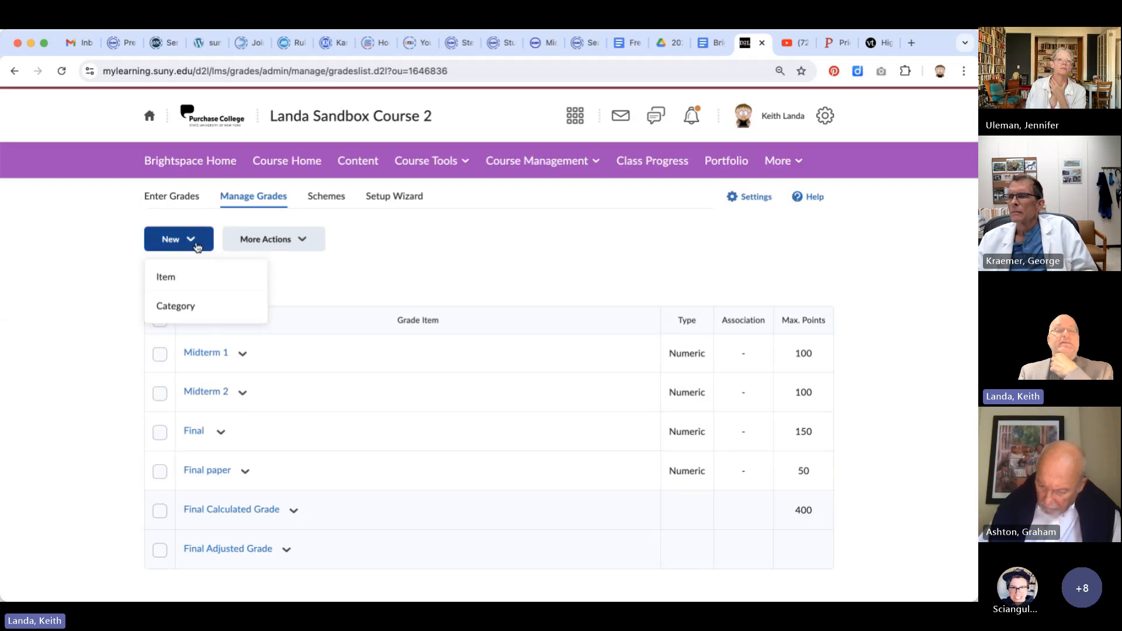
pyautogui.click(183, 277)
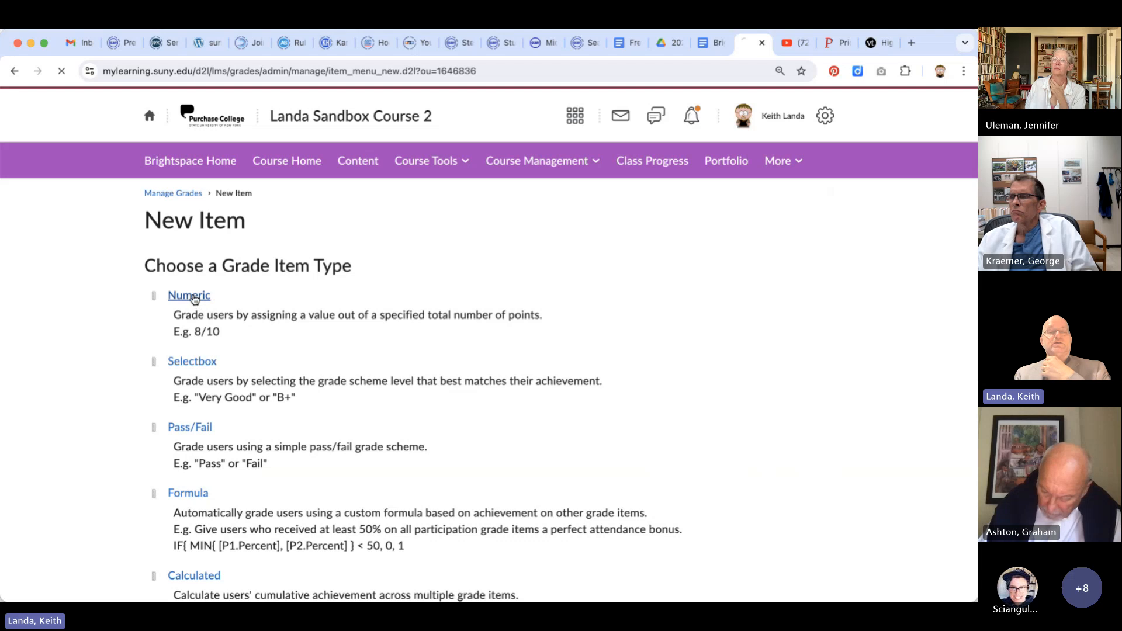
pyautogui.click(197, 296)
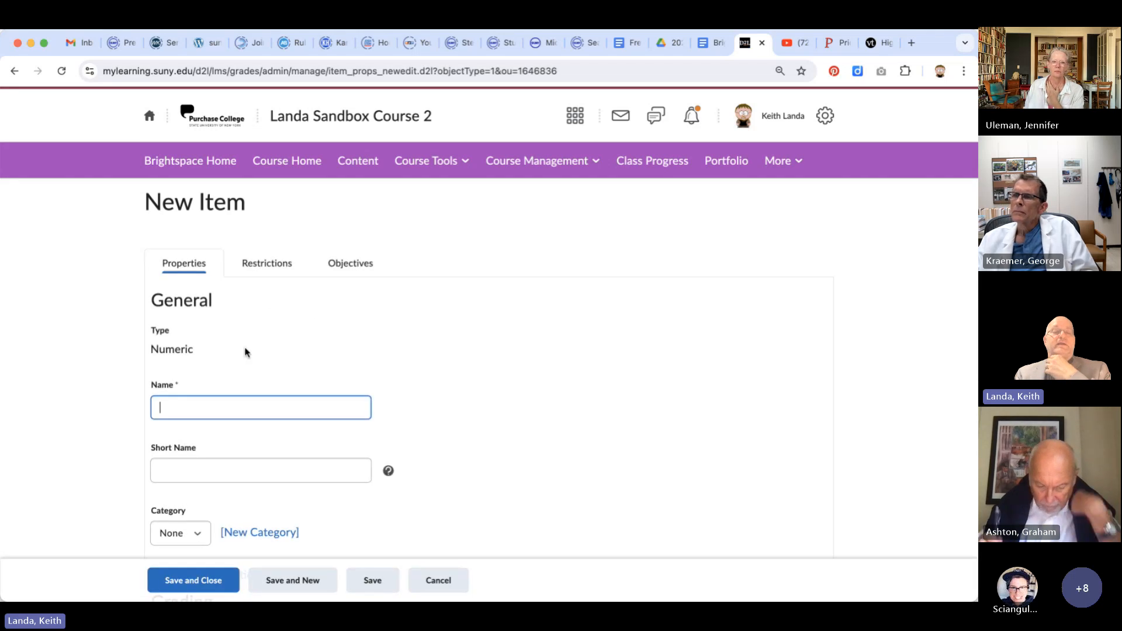
pyautogui.write('Ex')
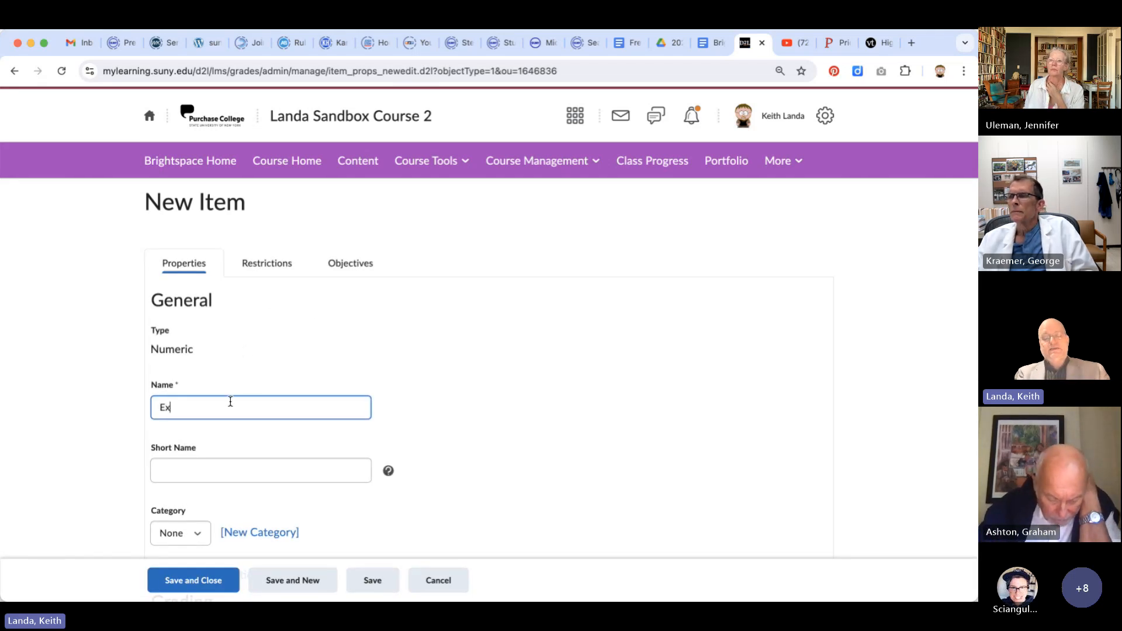
pyautogui.write('tra cre')
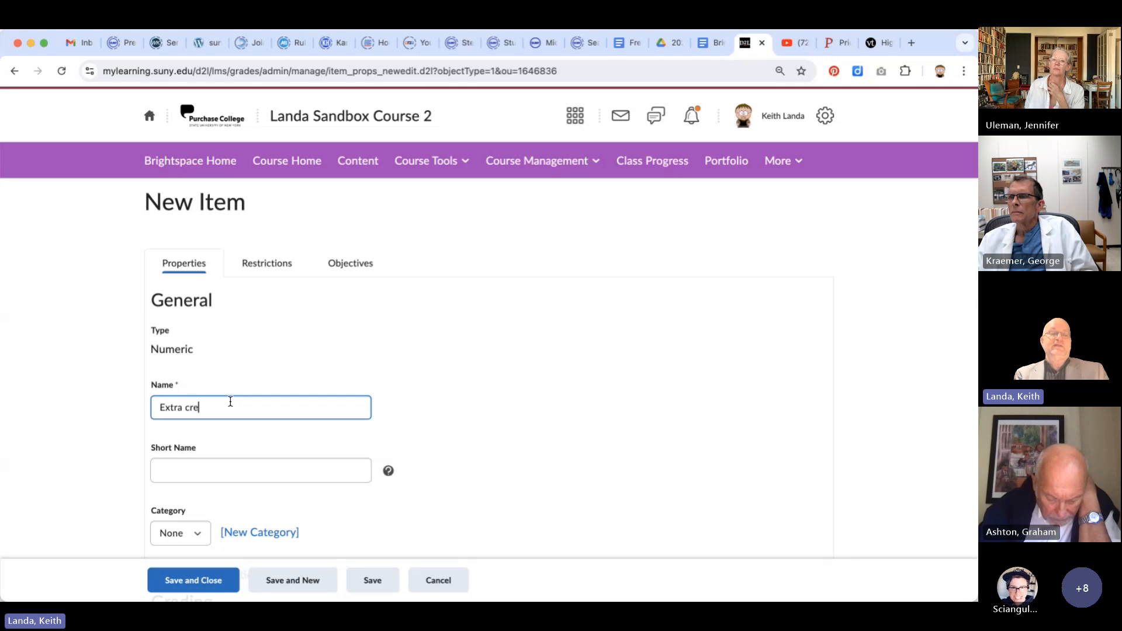
pyautogui.write('dit')
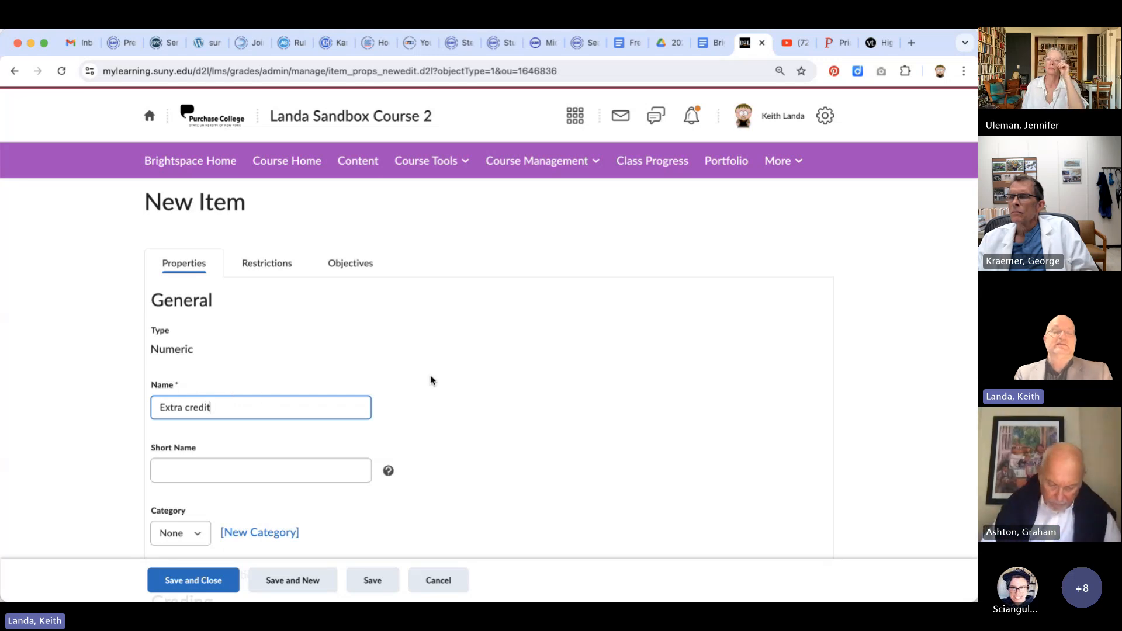
# Step: Mark the Extra credit item as a bonus item, then save and close it
pyautogui.scroll(-1, 444, 399)
pyautogui.scroll(-7, 444, 398)
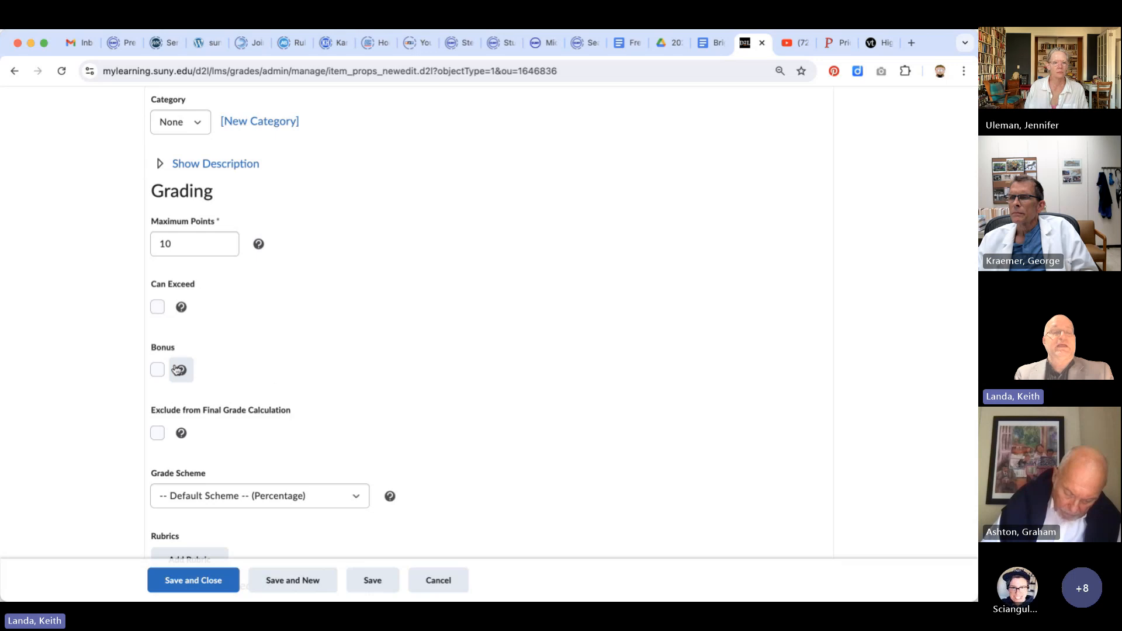
pyautogui.click(157, 368)
pyautogui.scroll(-3, 351, 328)
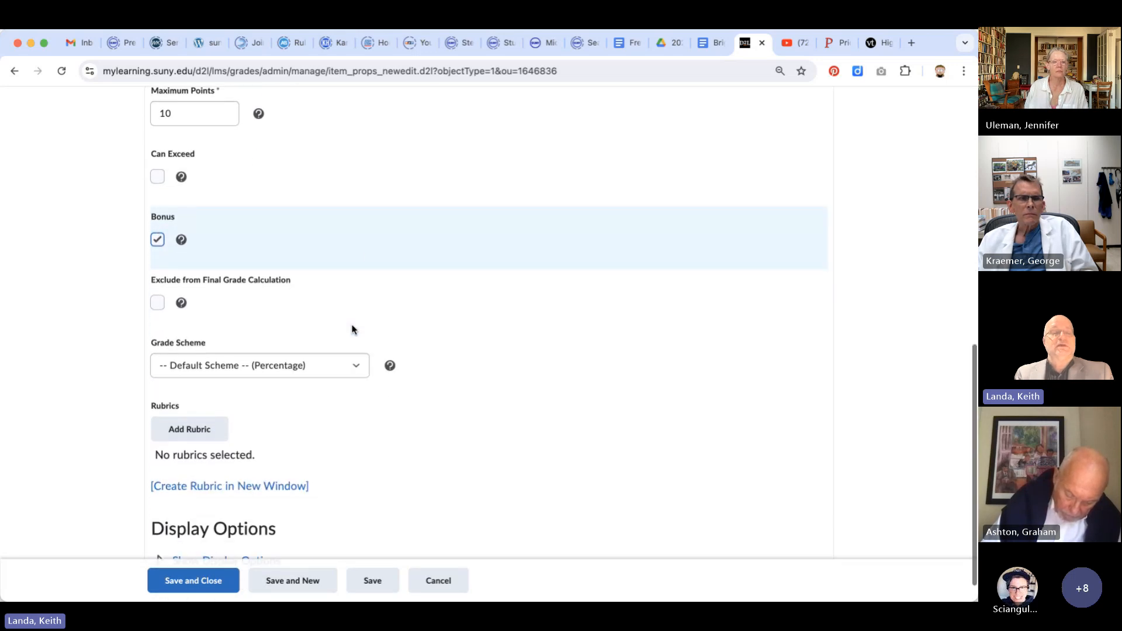
pyautogui.click(182, 578)
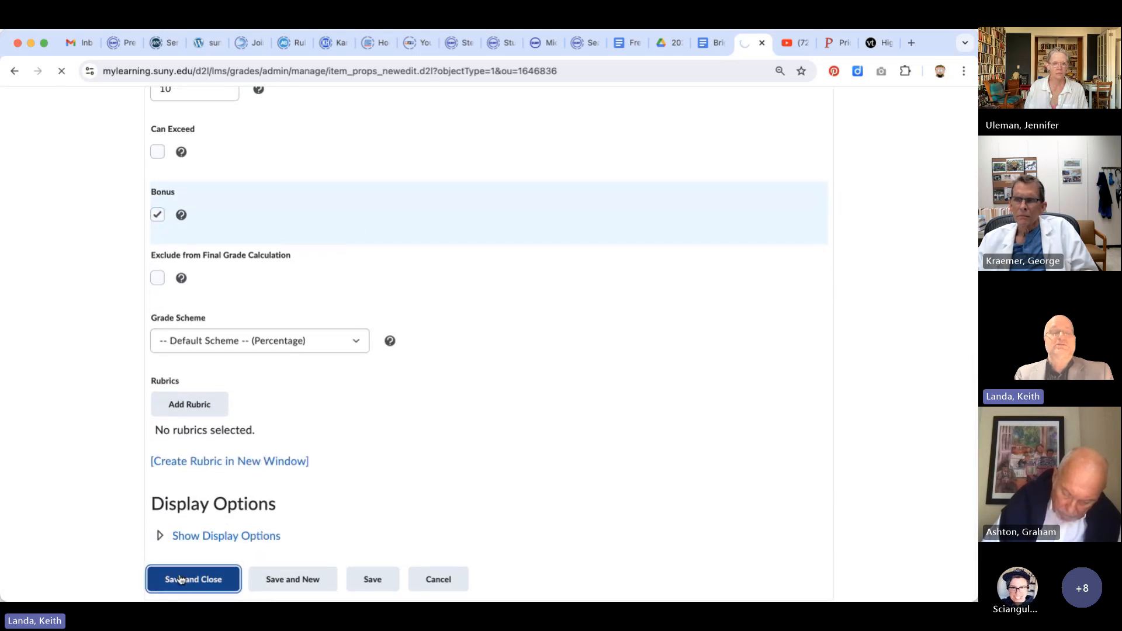
pyautogui.scroll(-1, 384, 401)
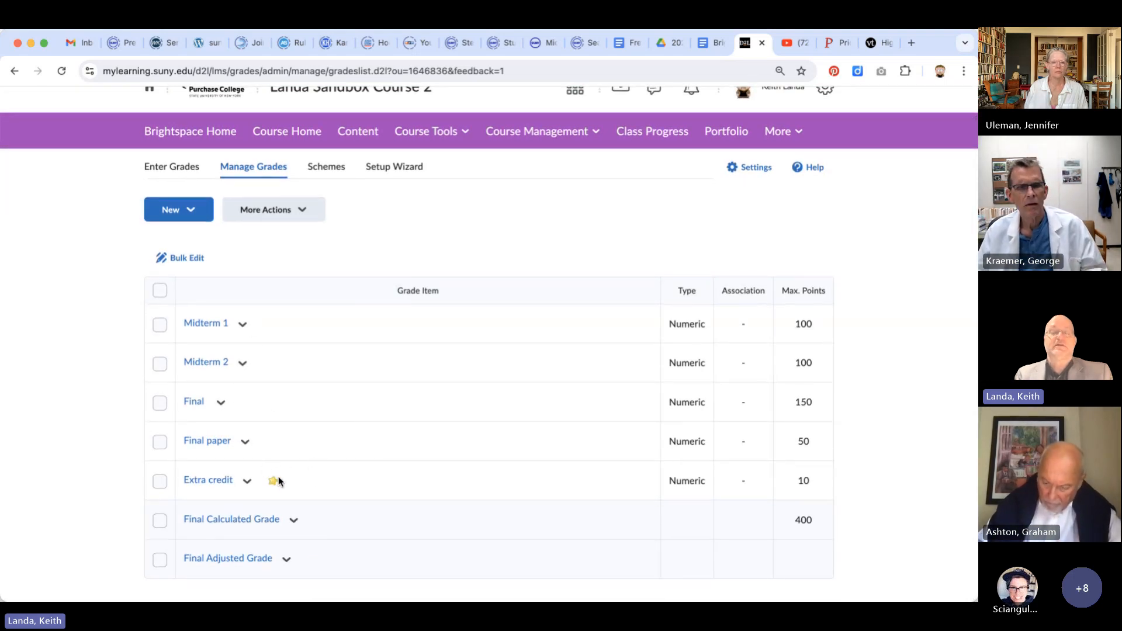
pyautogui.click(178, 168)
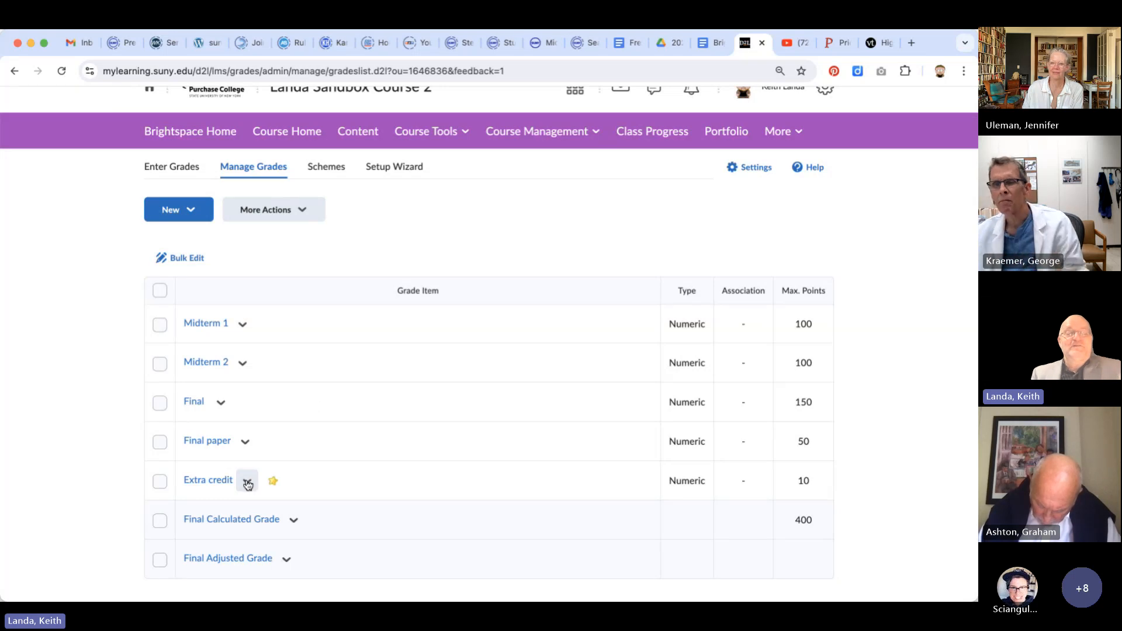
pyautogui.click(159, 481)
pyautogui.click(159, 442)
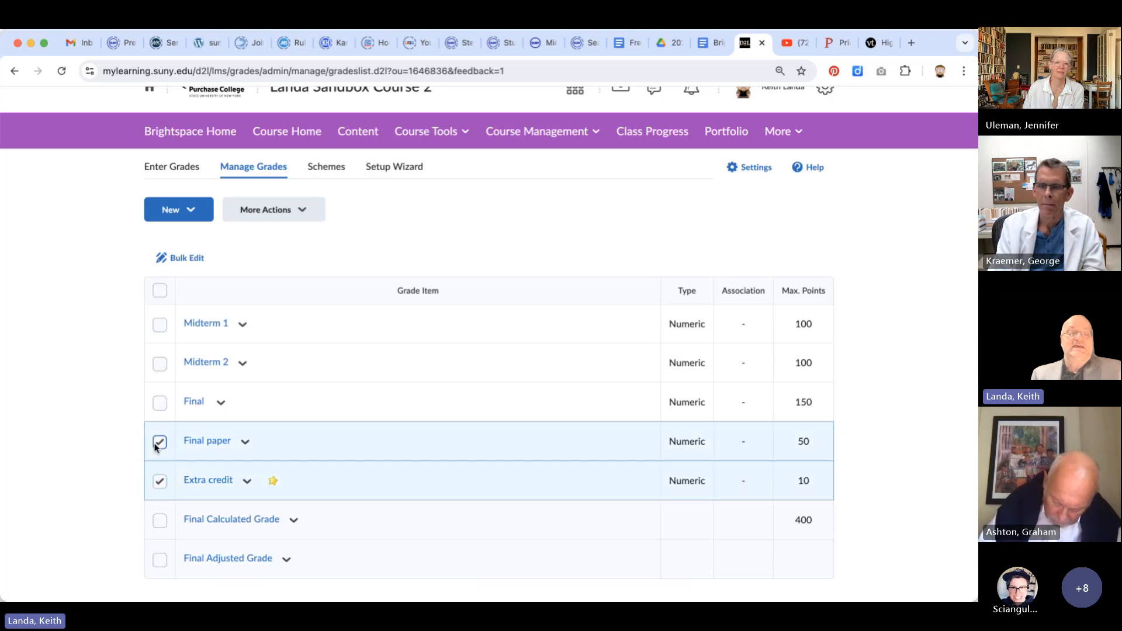
pyautogui.click(159, 403)
pyautogui.click(159, 364)
pyautogui.click(159, 325)
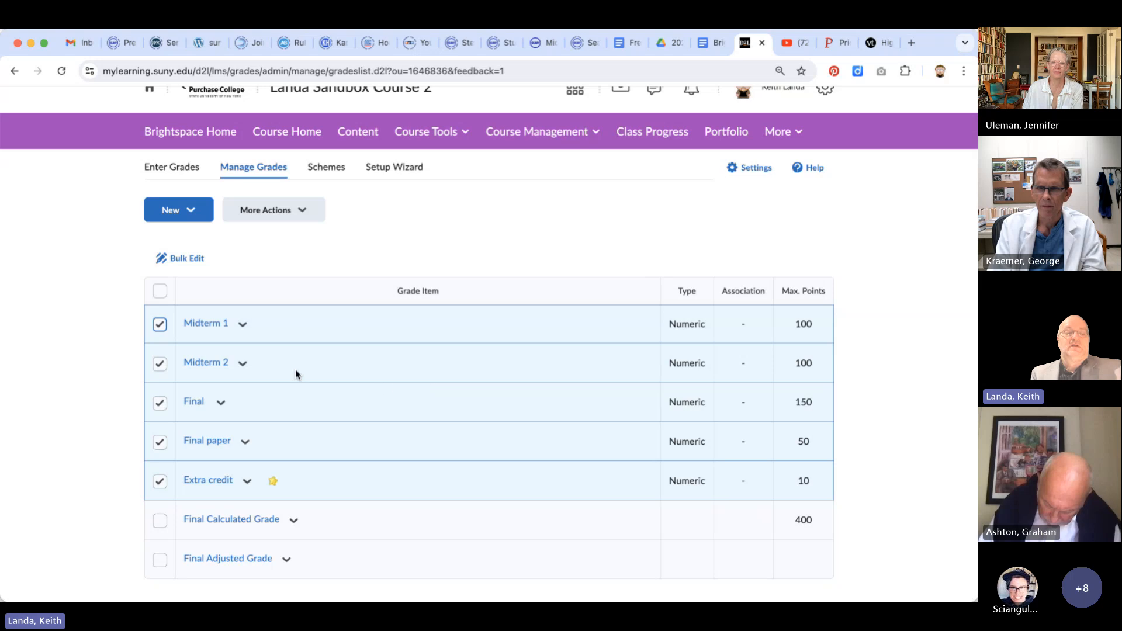
pyautogui.click(309, 211)
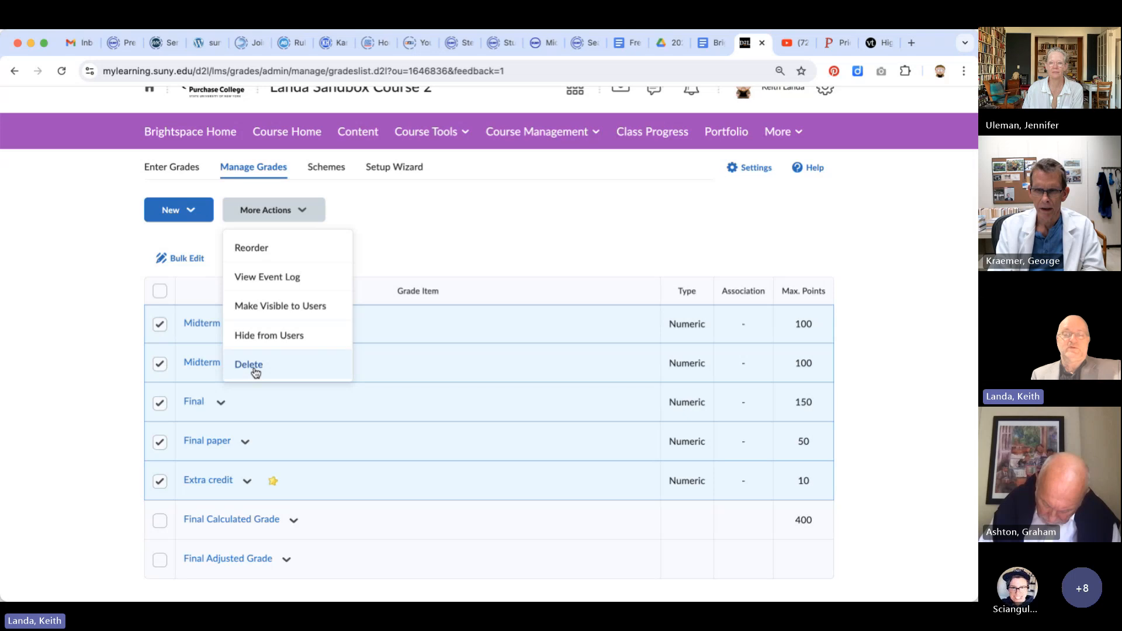
pyautogui.click(255, 367)
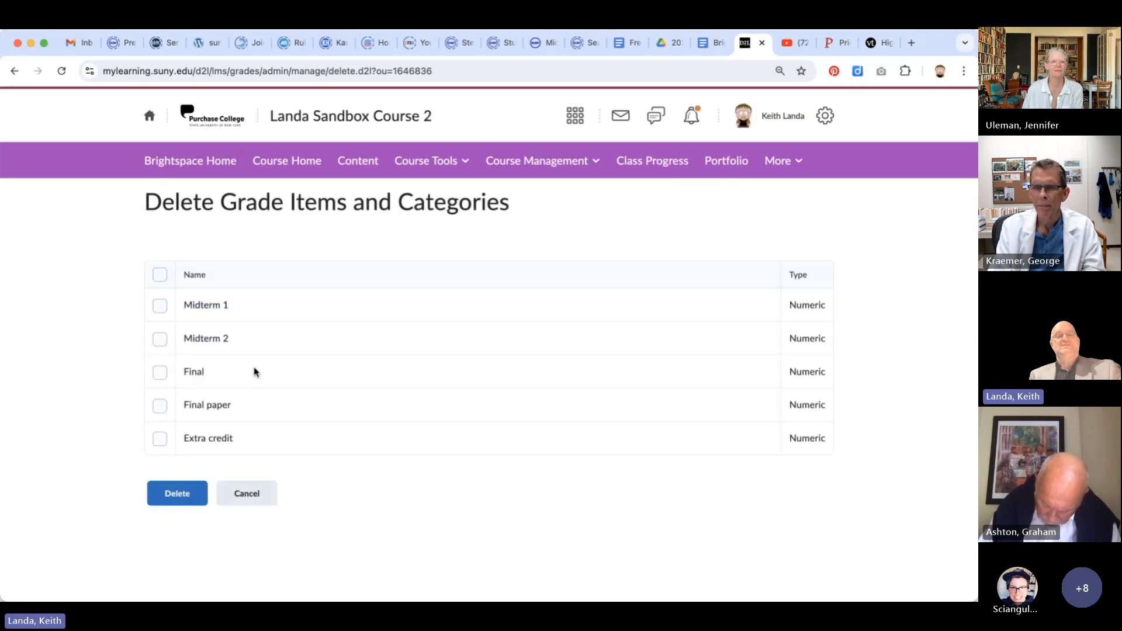
pyautogui.click(160, 305)
pyautogui.click(160, 339)
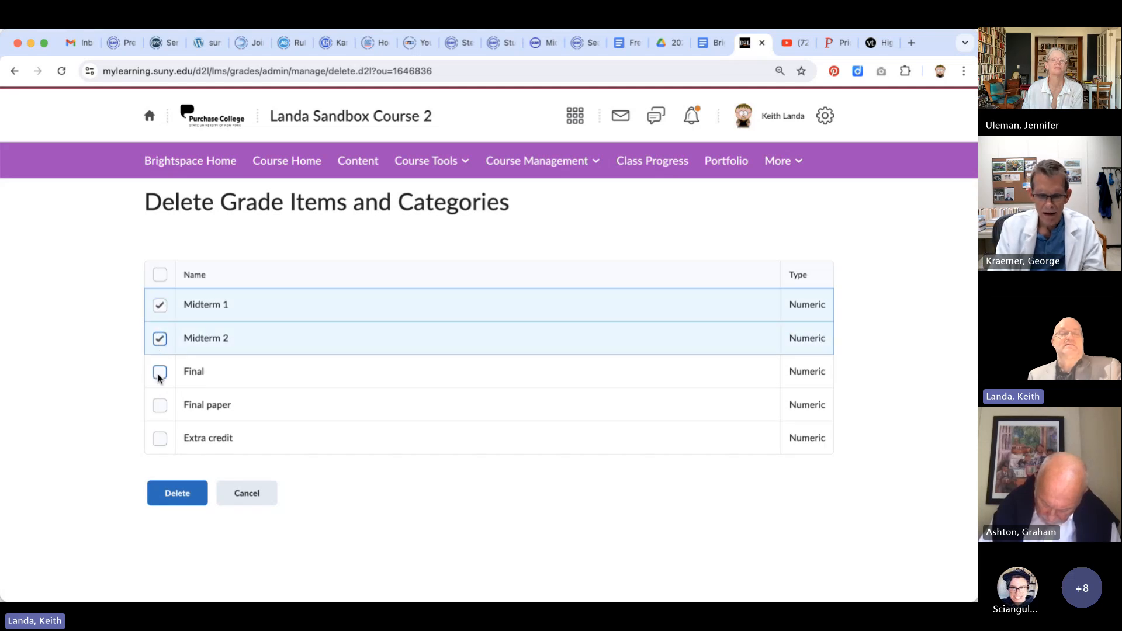
pyautogui.click(159, 375)
pyautogui.click(159, 405)
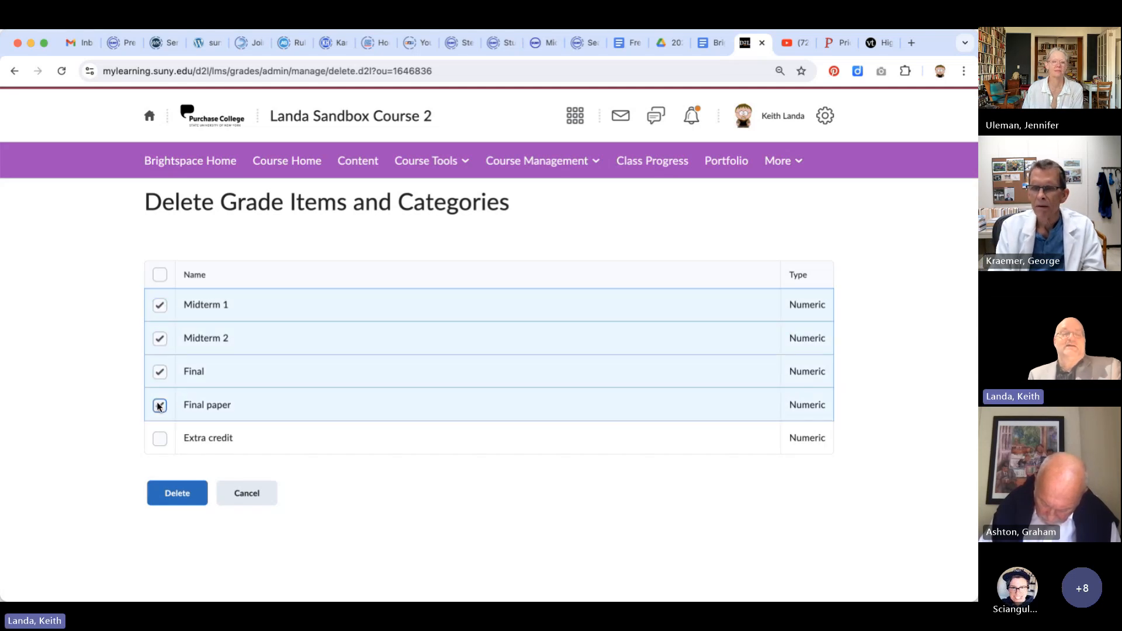
pyautogui.click(159, 406)
pyautogui.click(158, 406)
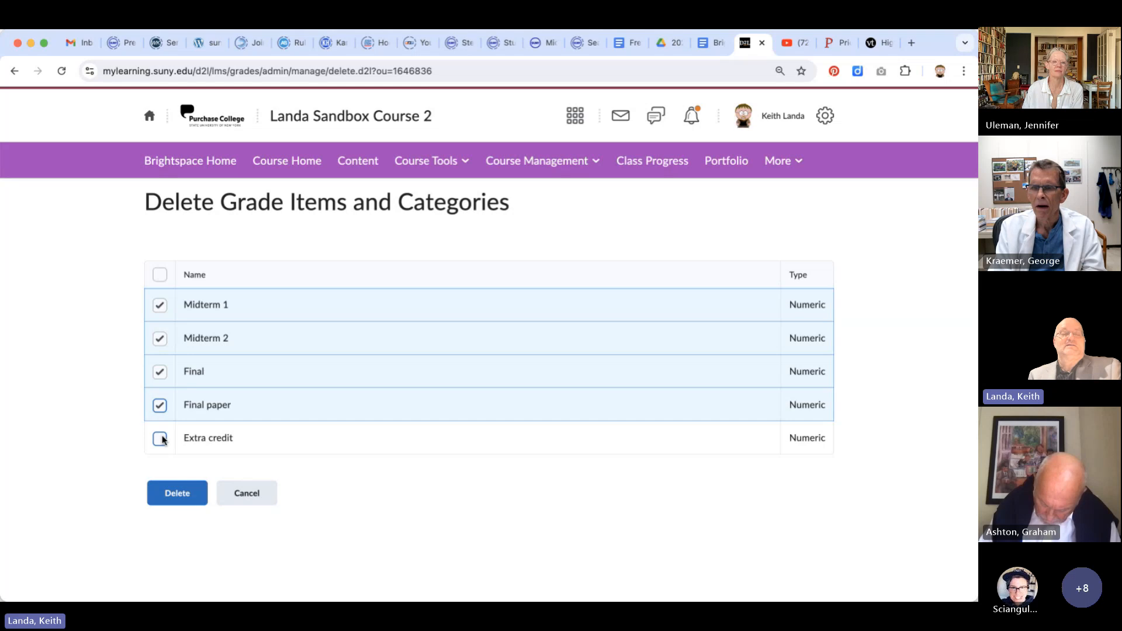
pyautogui.click(160, 439)
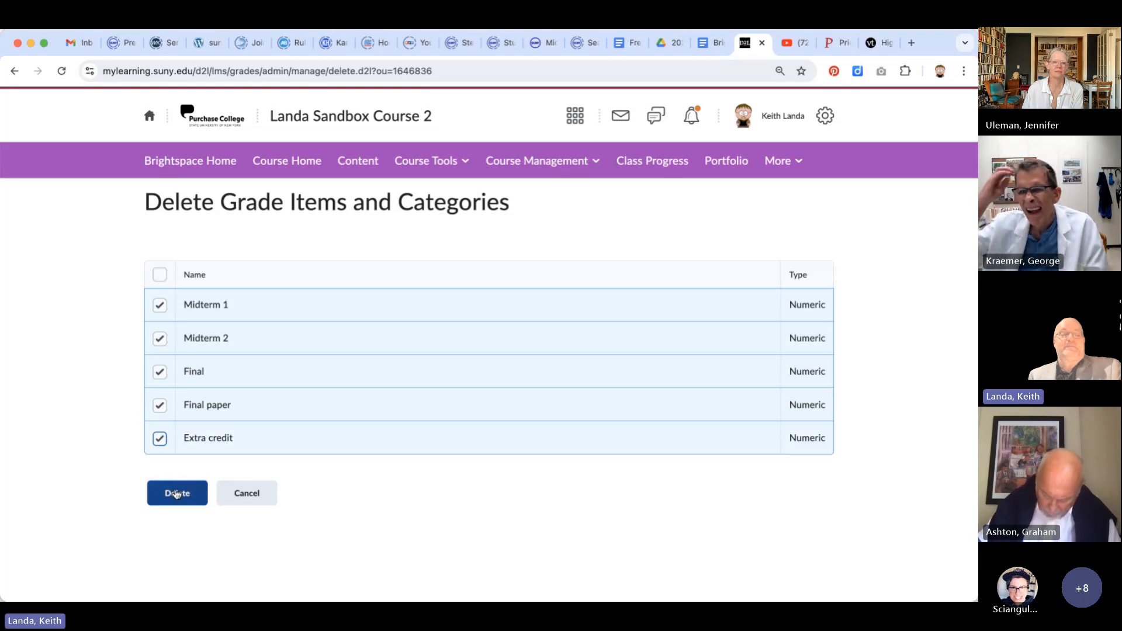
pyautogui.click(248, 495)
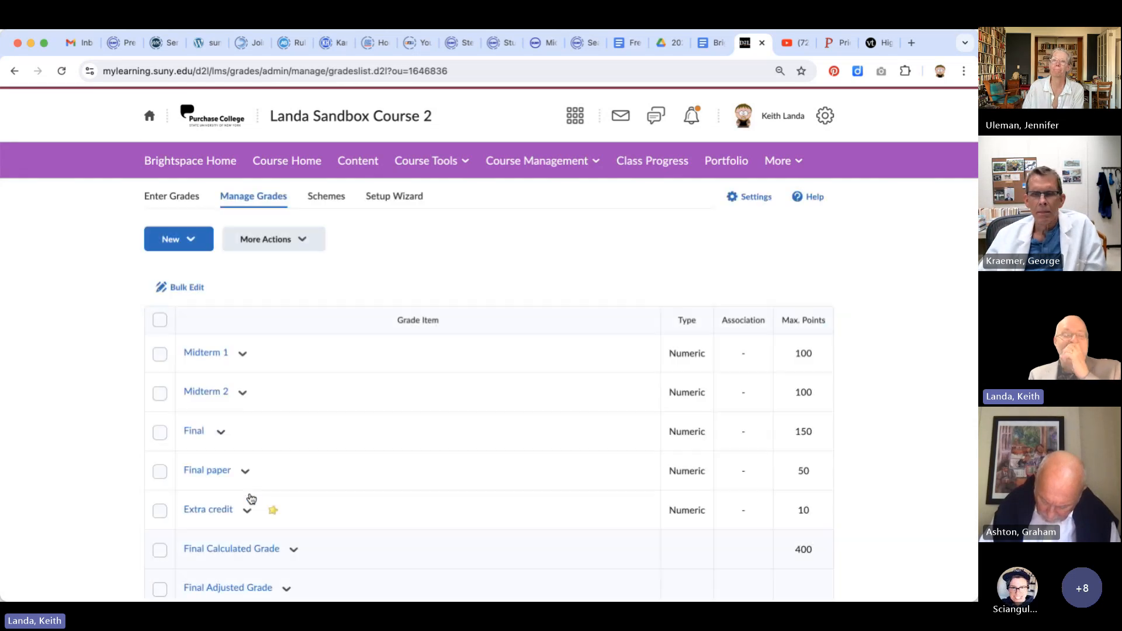
# Step: Delete the grade items Midterm 1, Midterm 2, Final, Final paper and Extra credit from the grade book and confirm the deletion
pyautogui.scroll(-1, 347, 456)
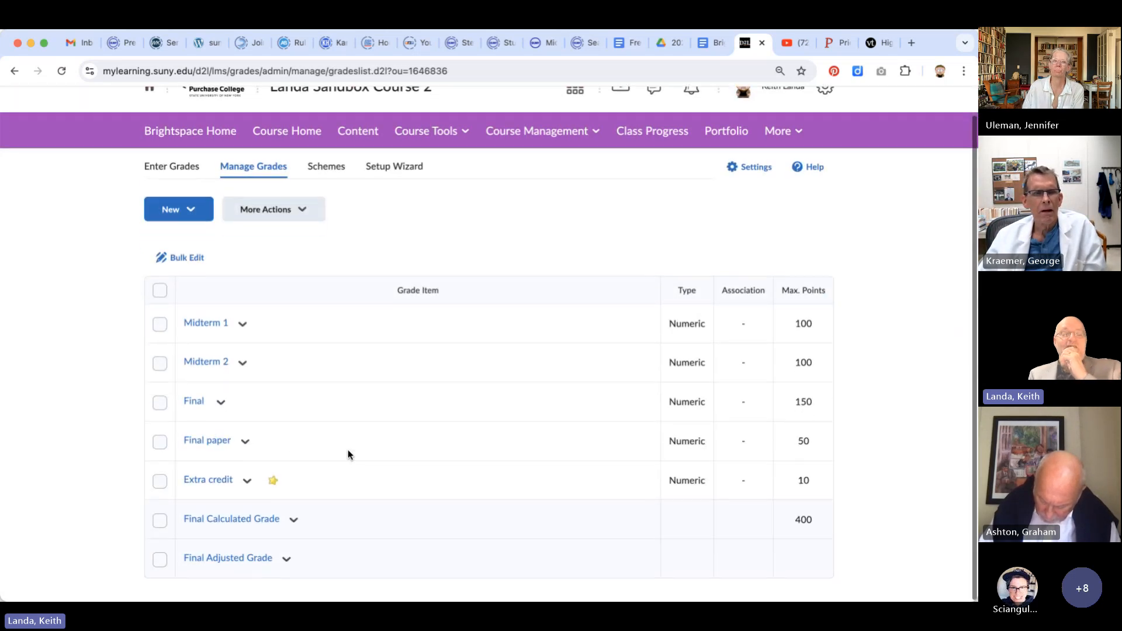
pyautogui.click(160, 483)
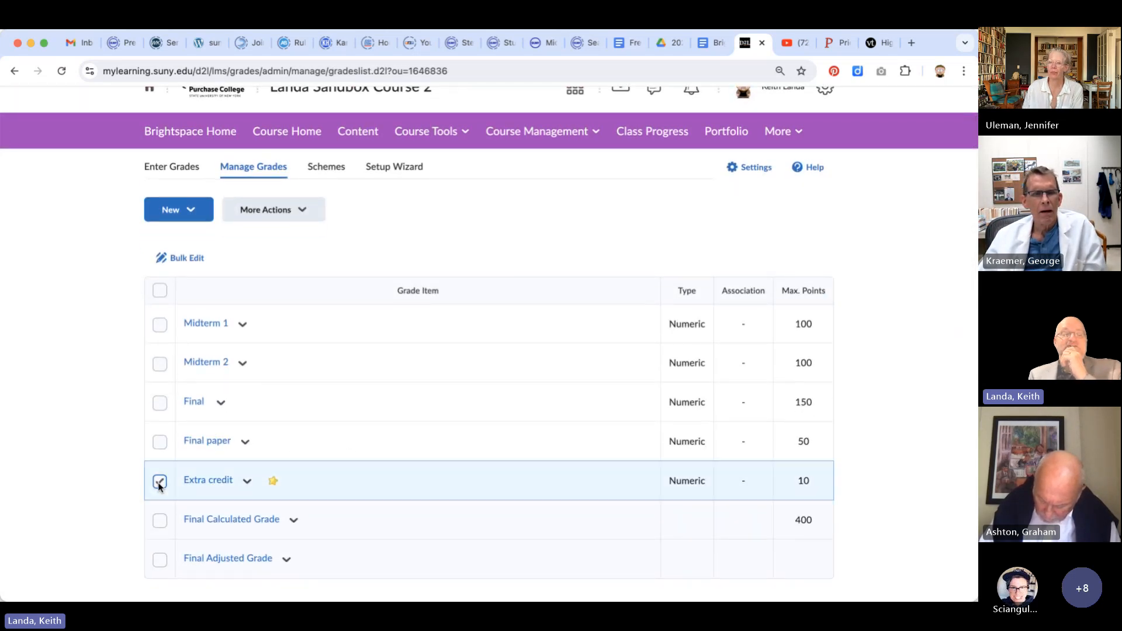
pyautogui.click(302, 211)
pyautogui.click(241, 365)
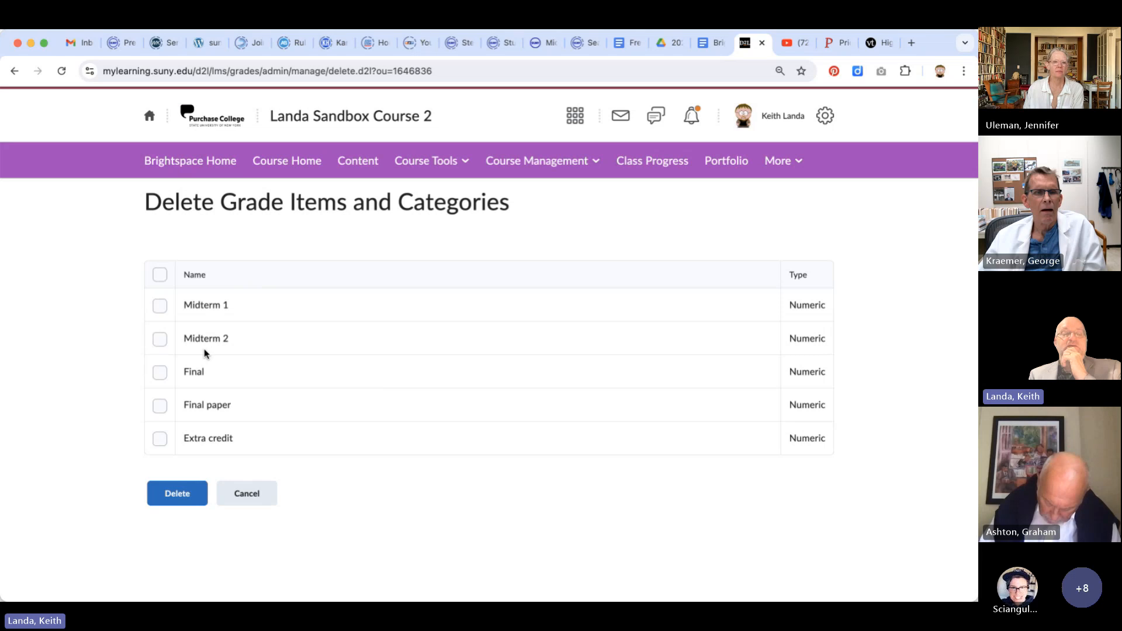
pyautogui.click(160, 405)
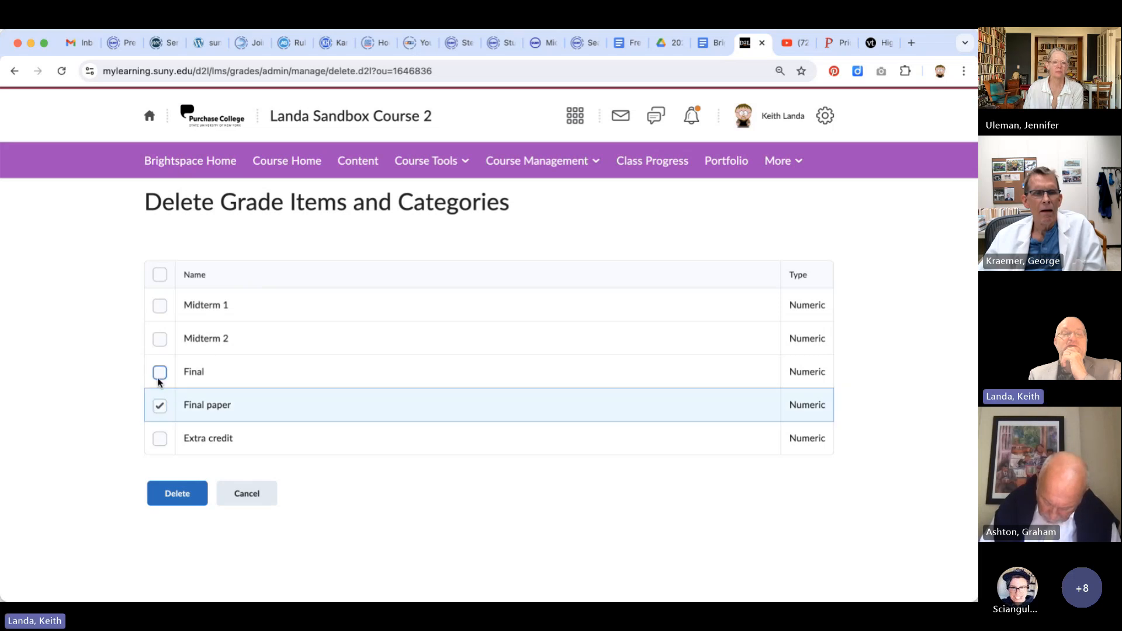
pyautogui.click(159, 375)
pyautogui.click(160, 339)
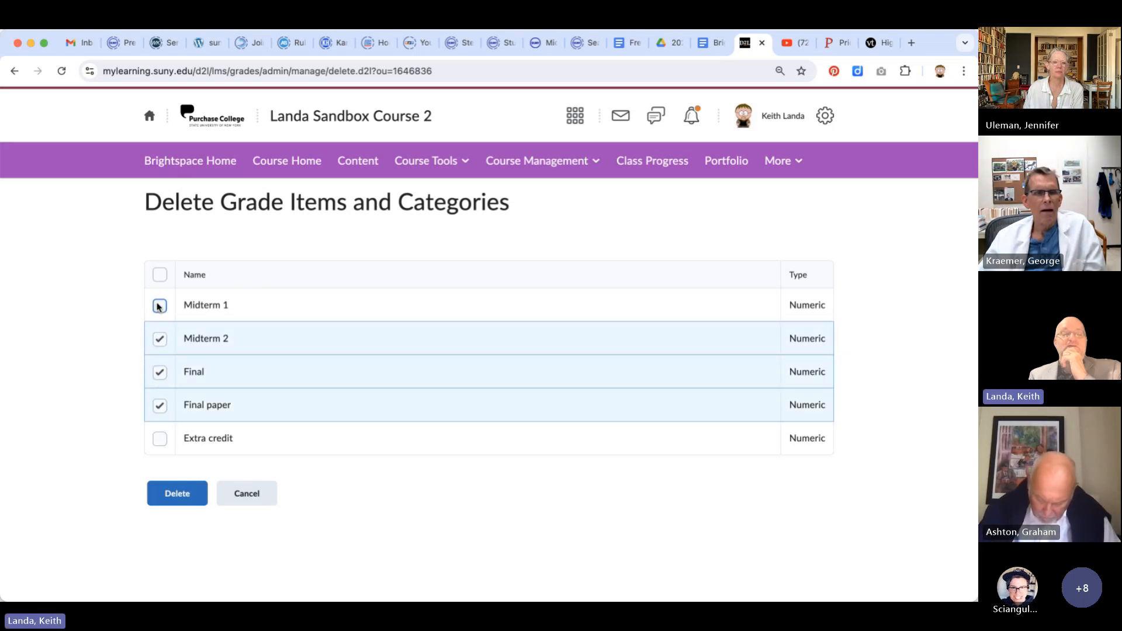
pyautogui.click(159, 305)
pyautogui.click(160, 438)
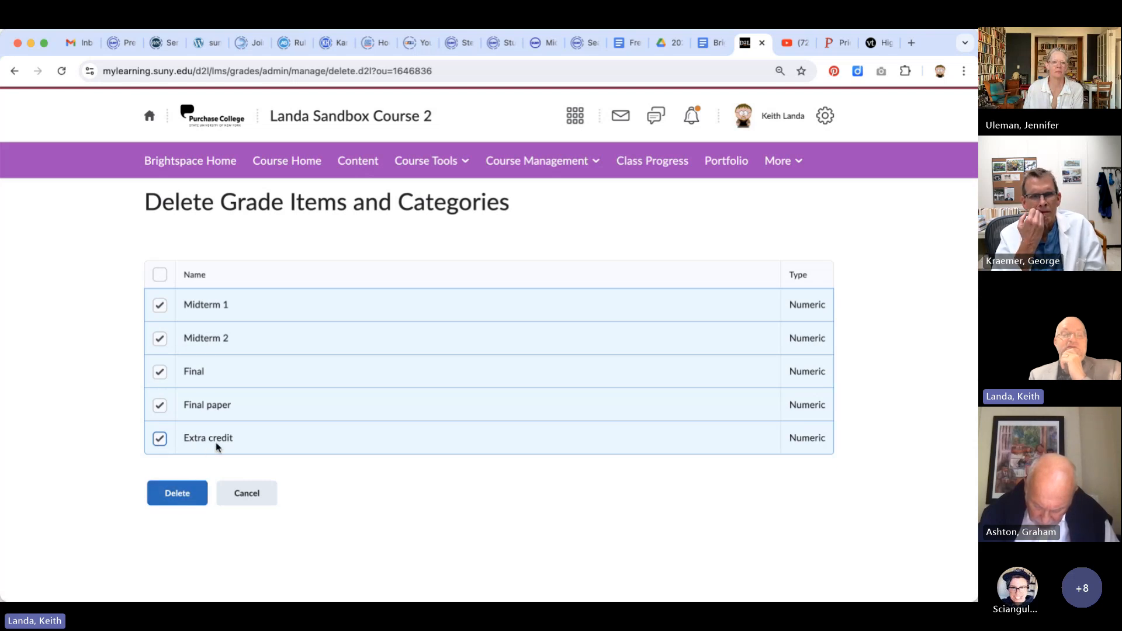
pyautogui.click(177, 496)
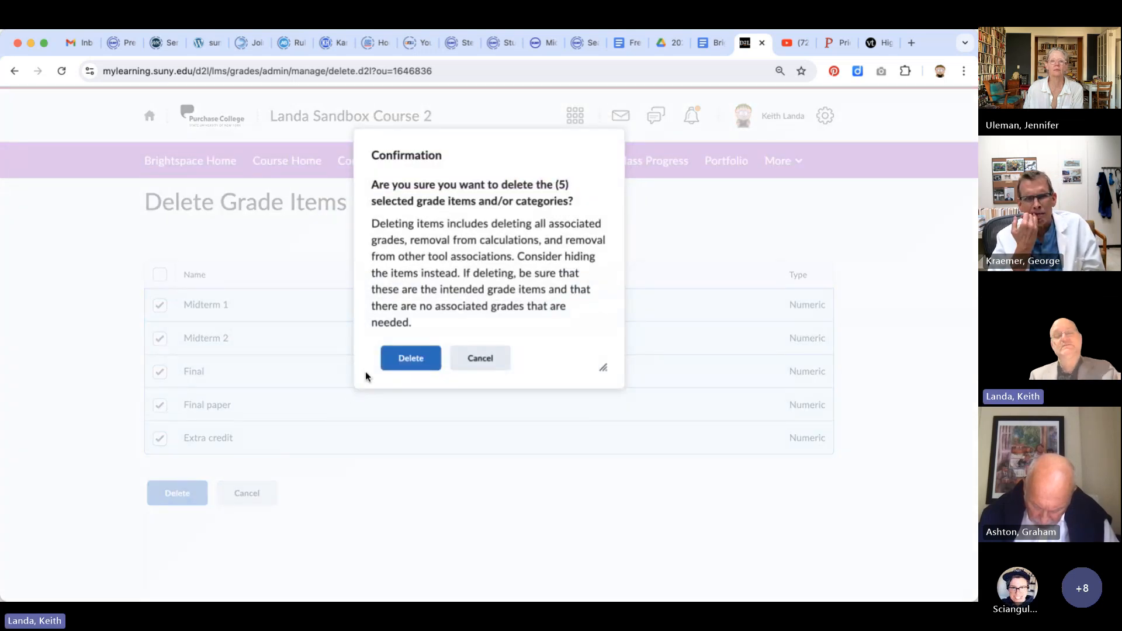
pyautogui.click(408, 359)
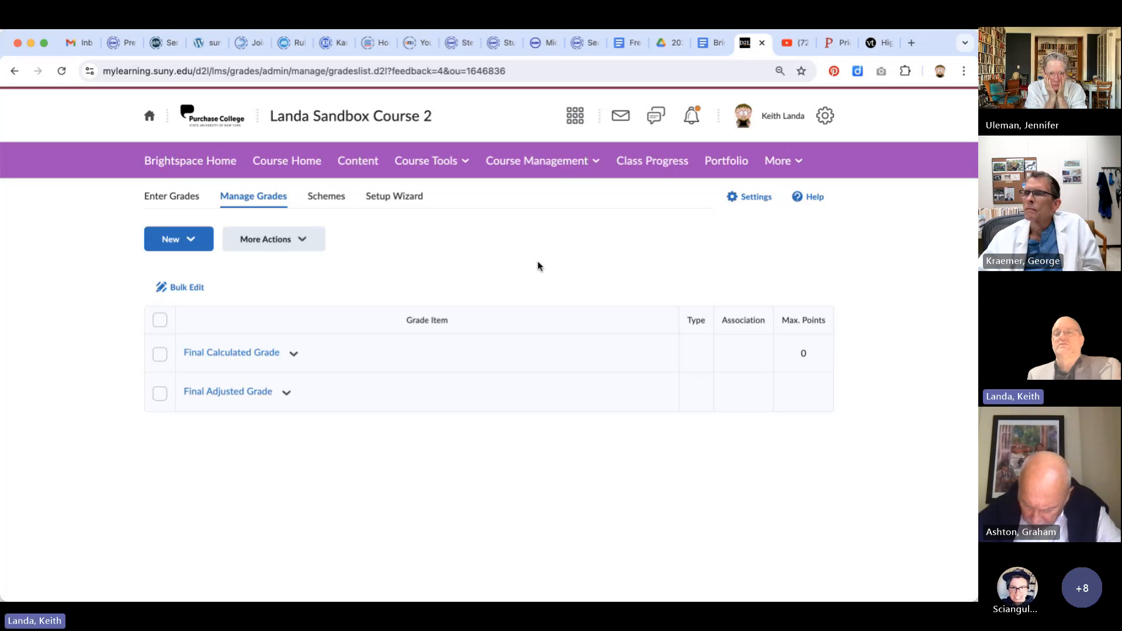
# Step: Change the grade book's calculation options to the Weighted grading system, save and confirm the change, and close the settings
pyautogui.click(757, 198)
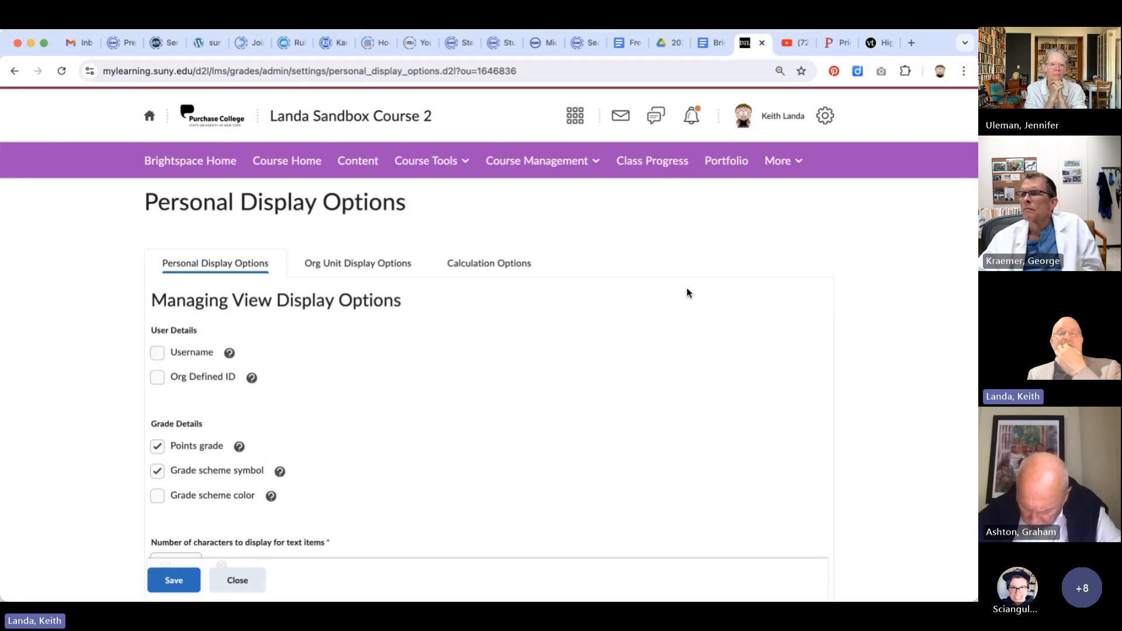
pyautogui.click(500, 268)
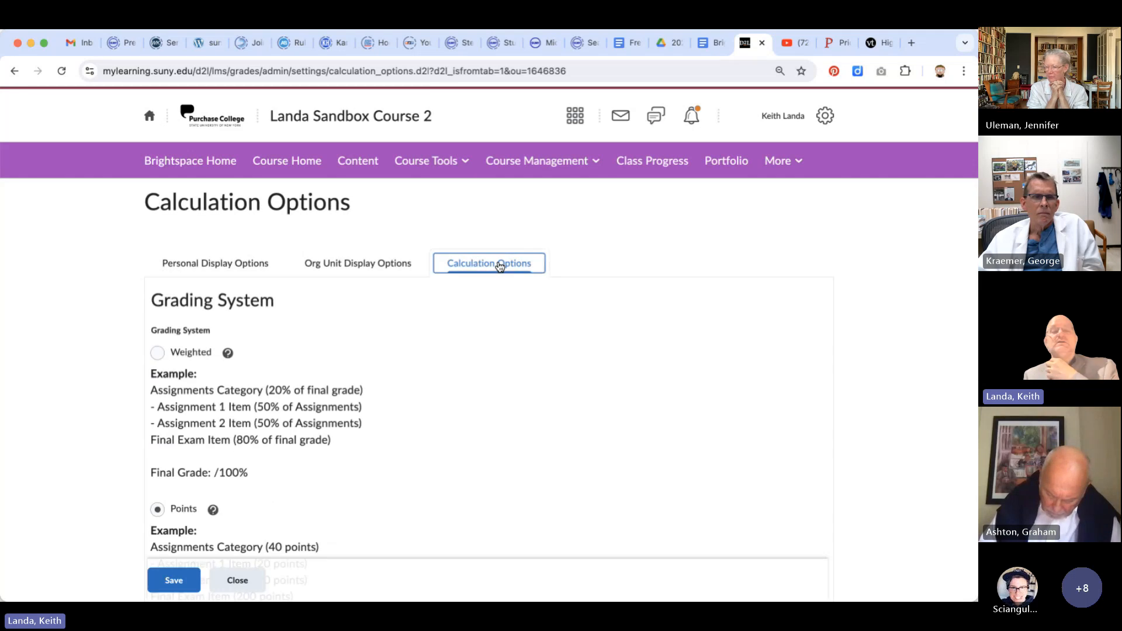
pyautogui.click(156, 353)
pyautogui.scroll(-1, 351, 387)
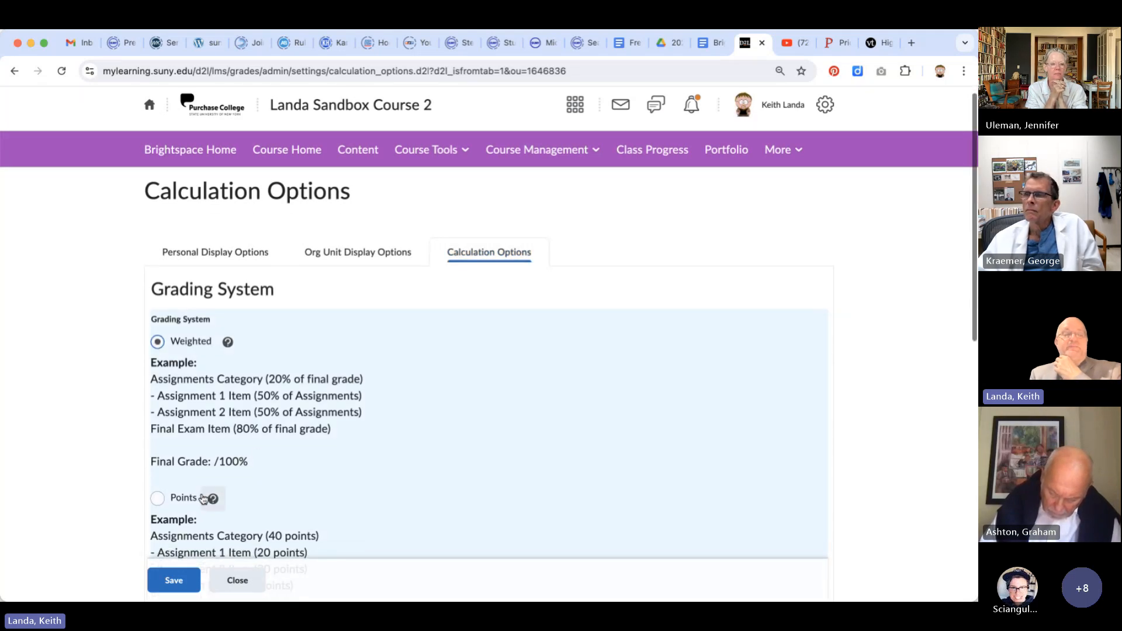
pyautogui.click(174, 580)
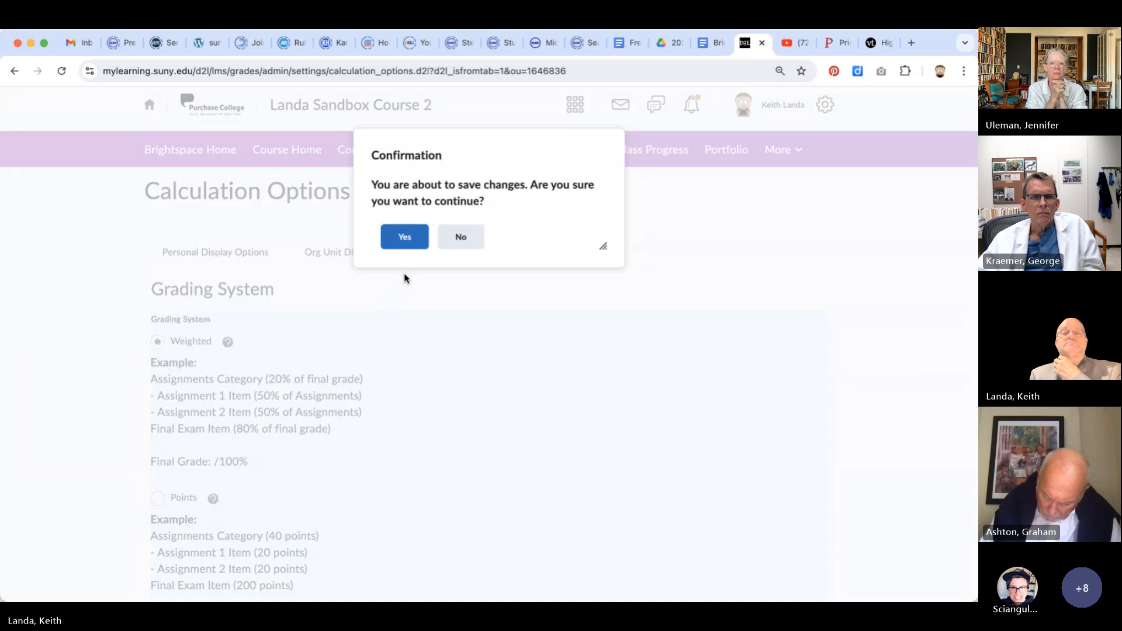
pyautogui.click(412, 237)
pyautogui.click(412, 237)
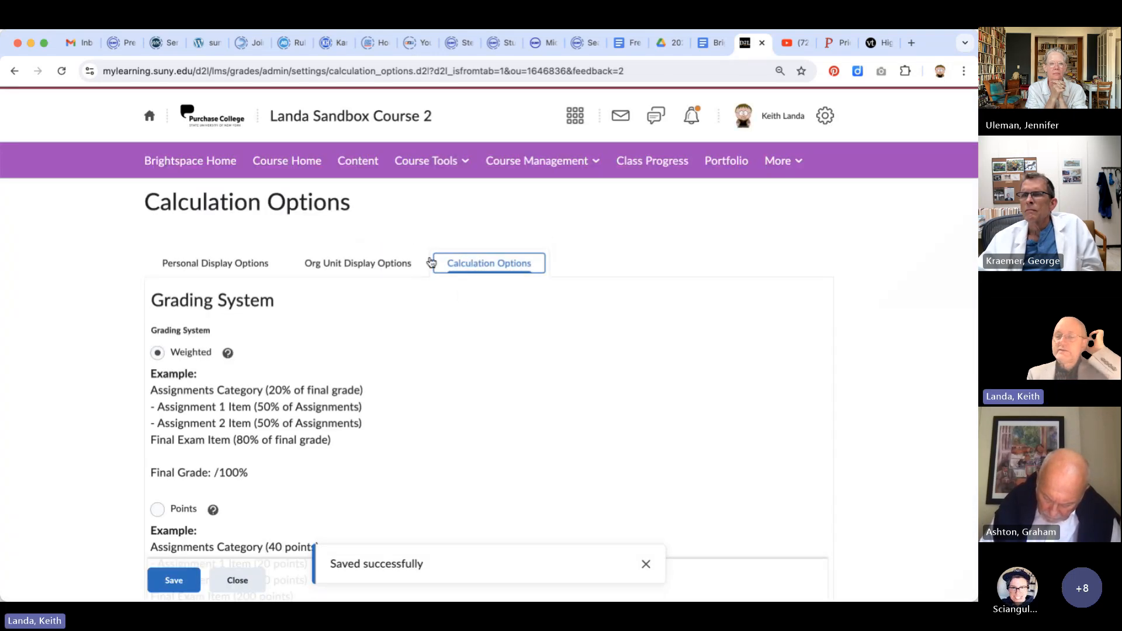
pyautogui.click(238, 581)
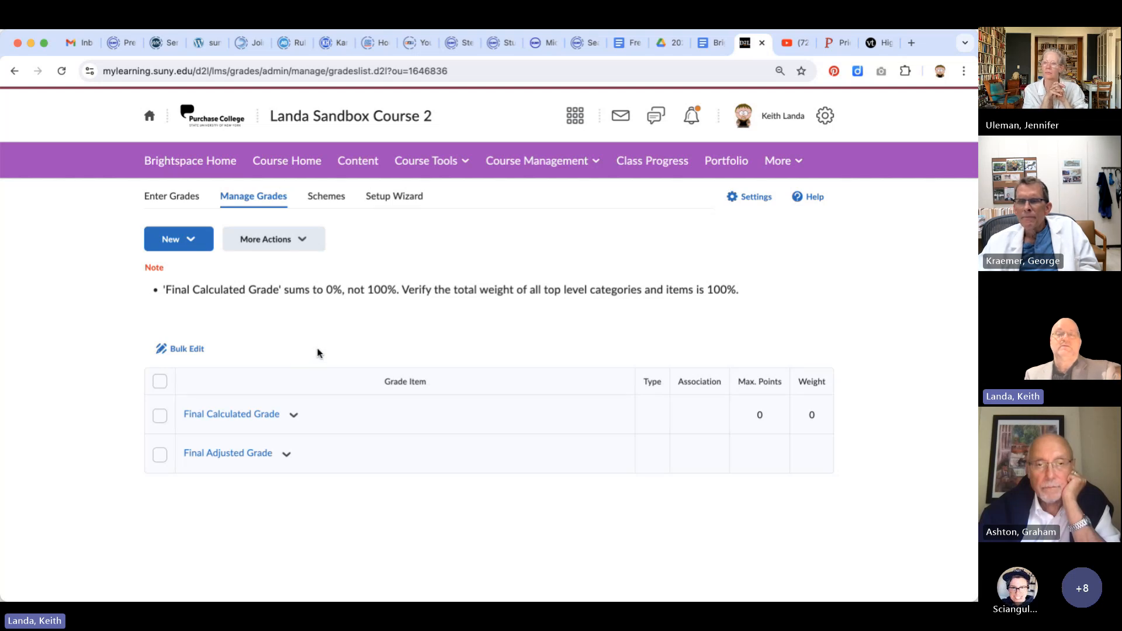
# Step: Start a new grade category named Exams and set its weight to 35
pyautogui.click(192, 241)
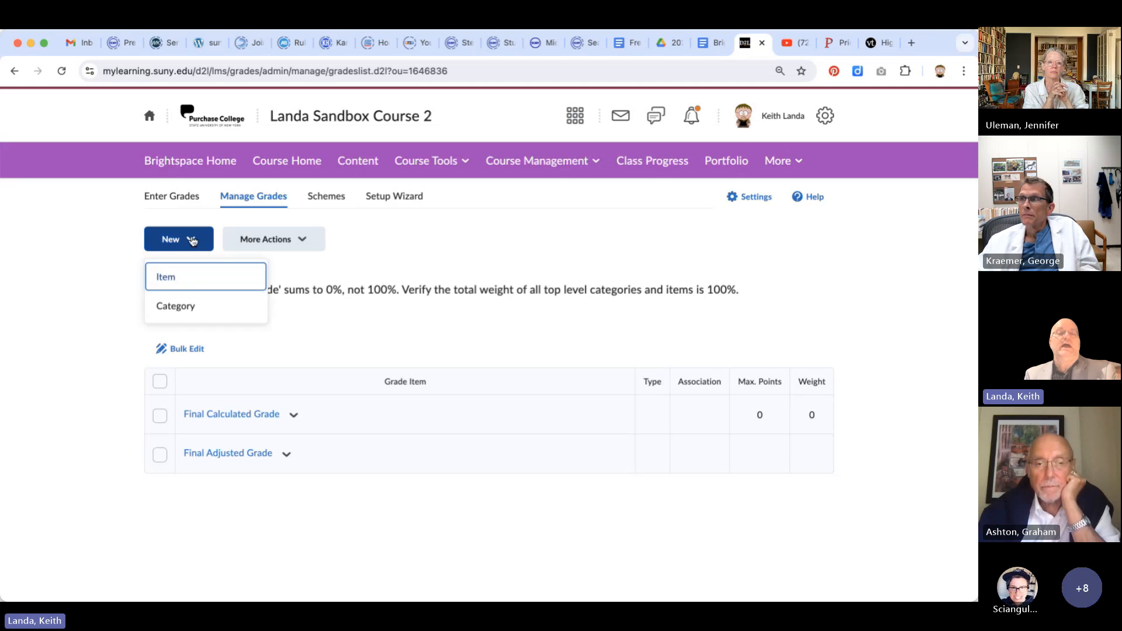
pyautogui.click(182, 315)
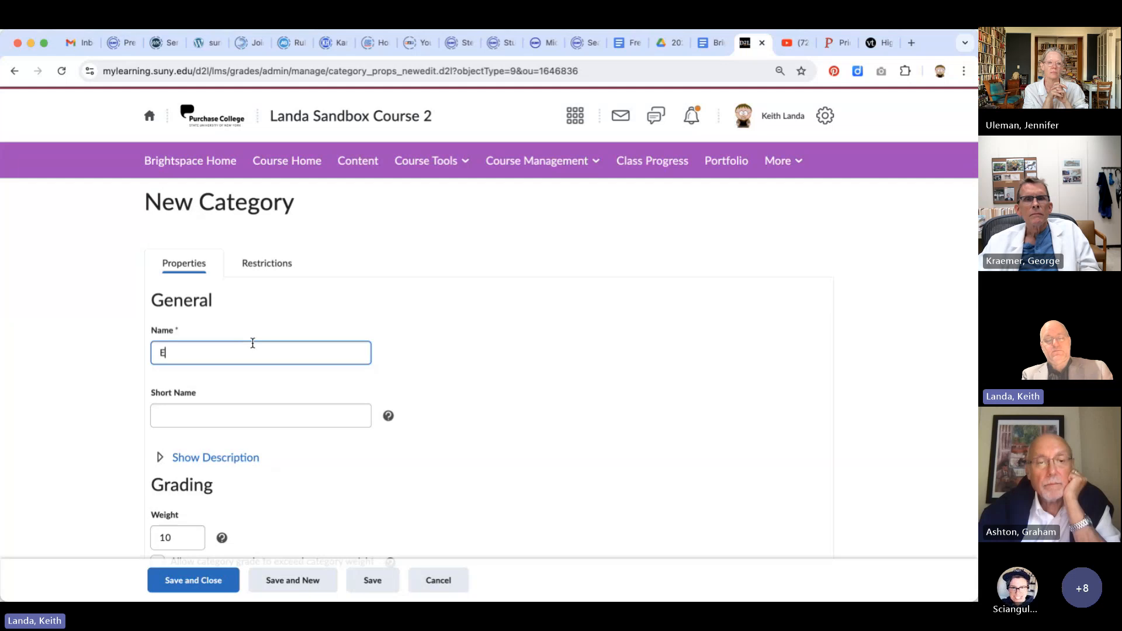
pyautogui.write('Exams')
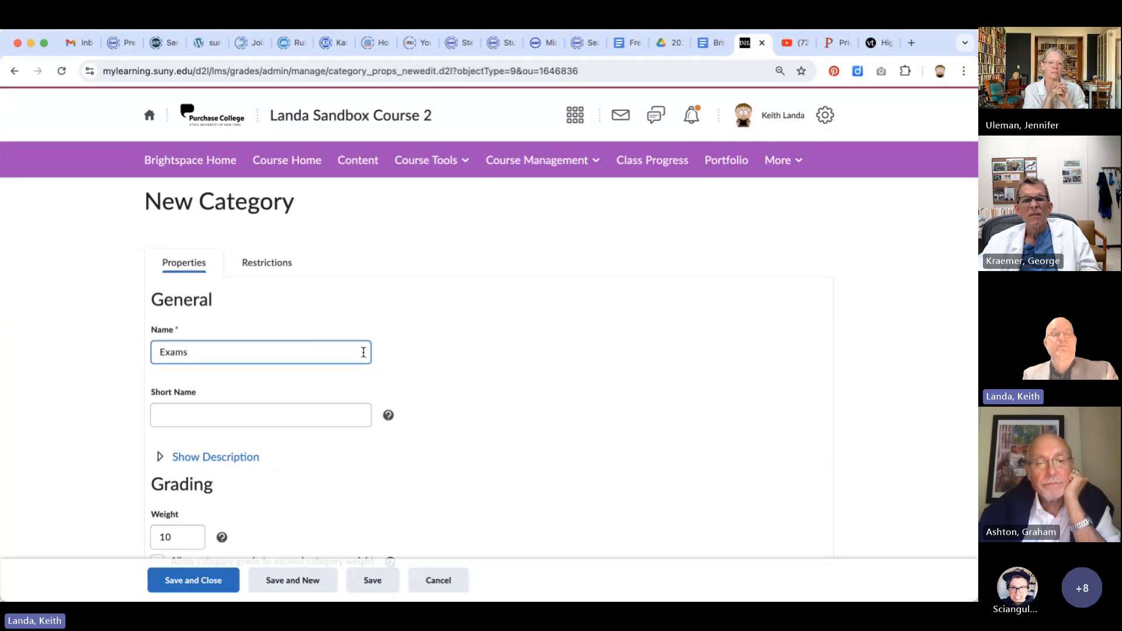
pyautogui.scroll(-3, 363, 351)
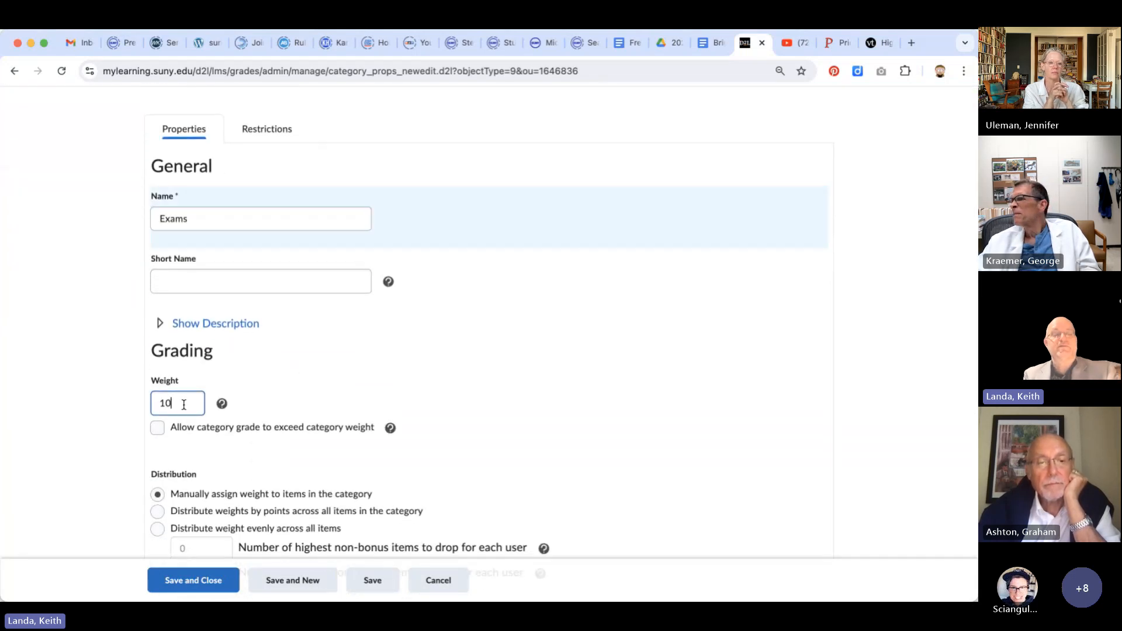
pyautogui.moveTo(182, 403); pyautogui.dragTo(125, 401)
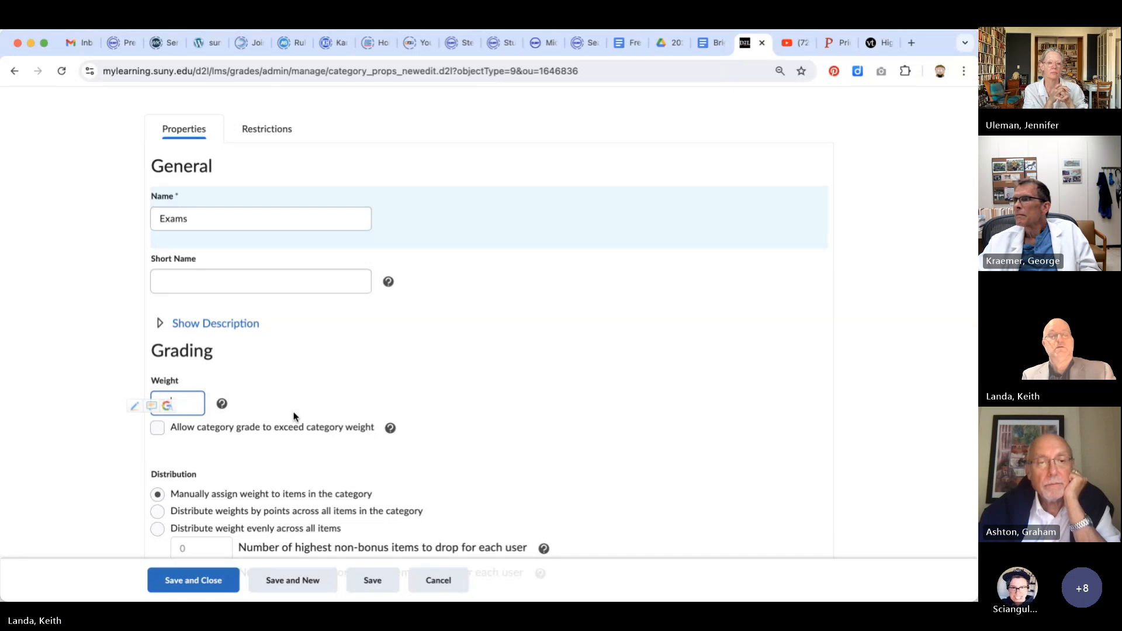
pyautogui.scroll(-4, 293, 418)
pyautogui.write('35')
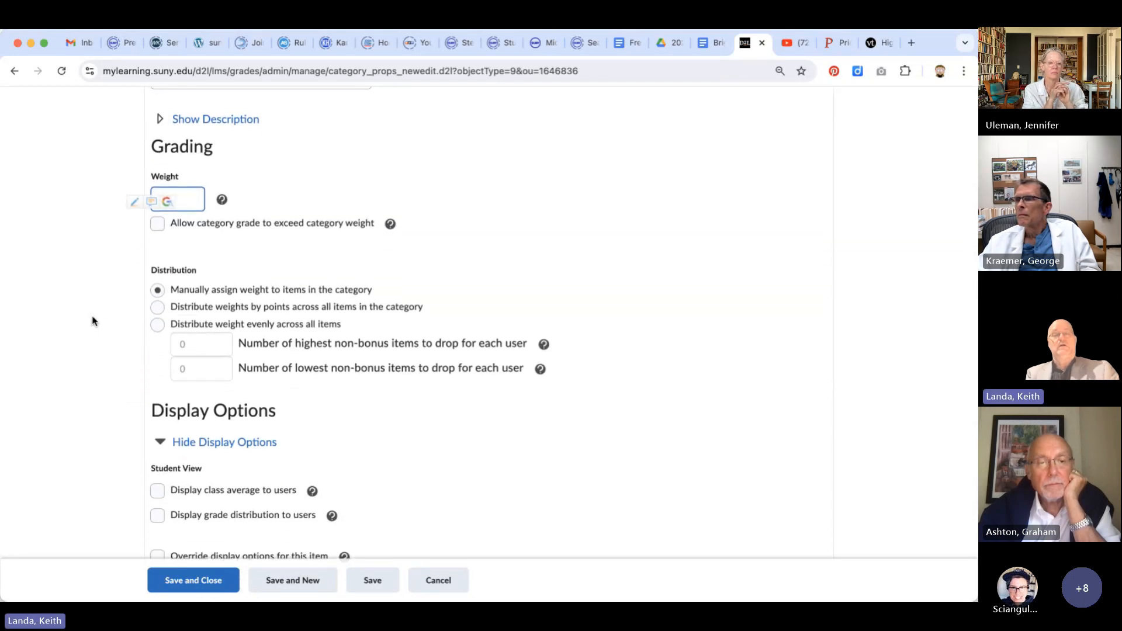
pyautogui.click(92, 321)
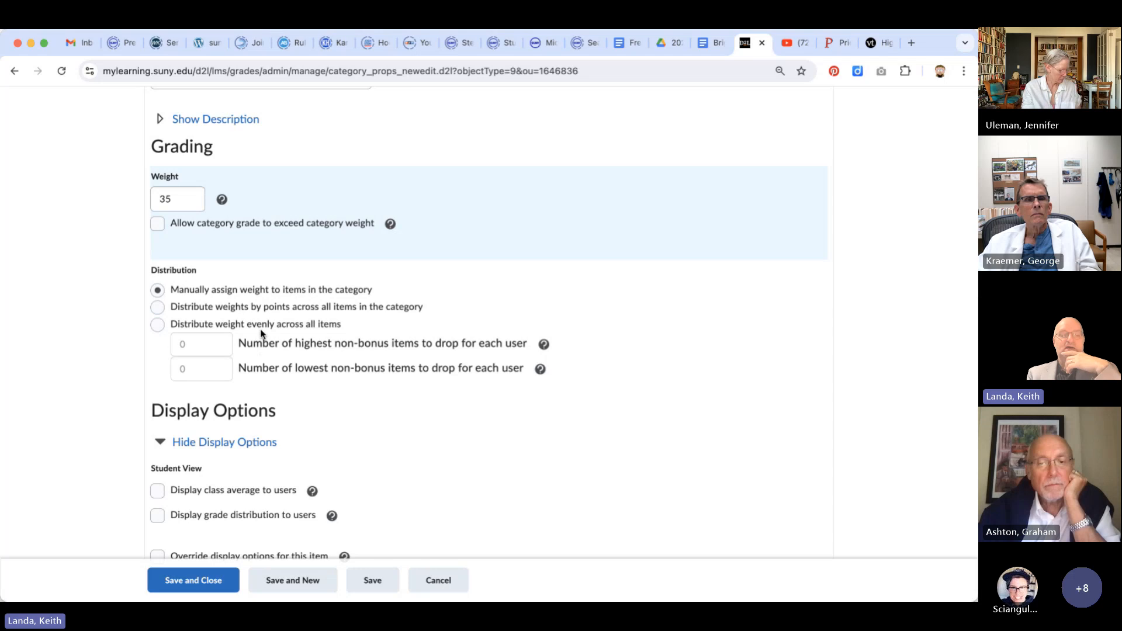
# Step: Try out the points-based, even and manual weight distribution options for the Exams category
pyautogui.click(158, 308)
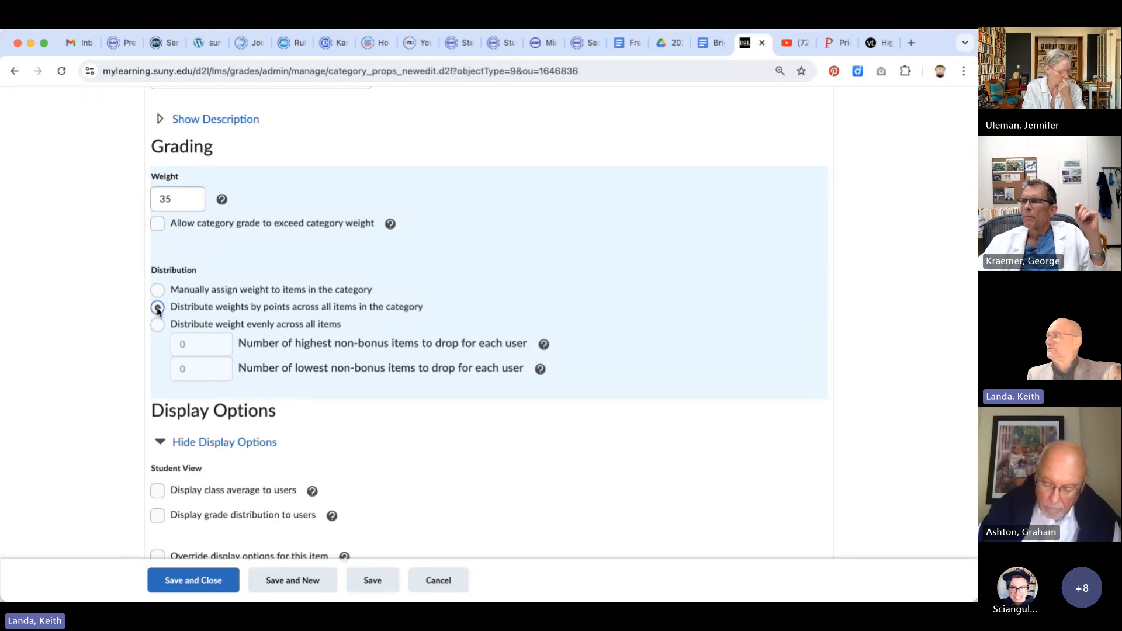
pyautogui.click(188, 197)
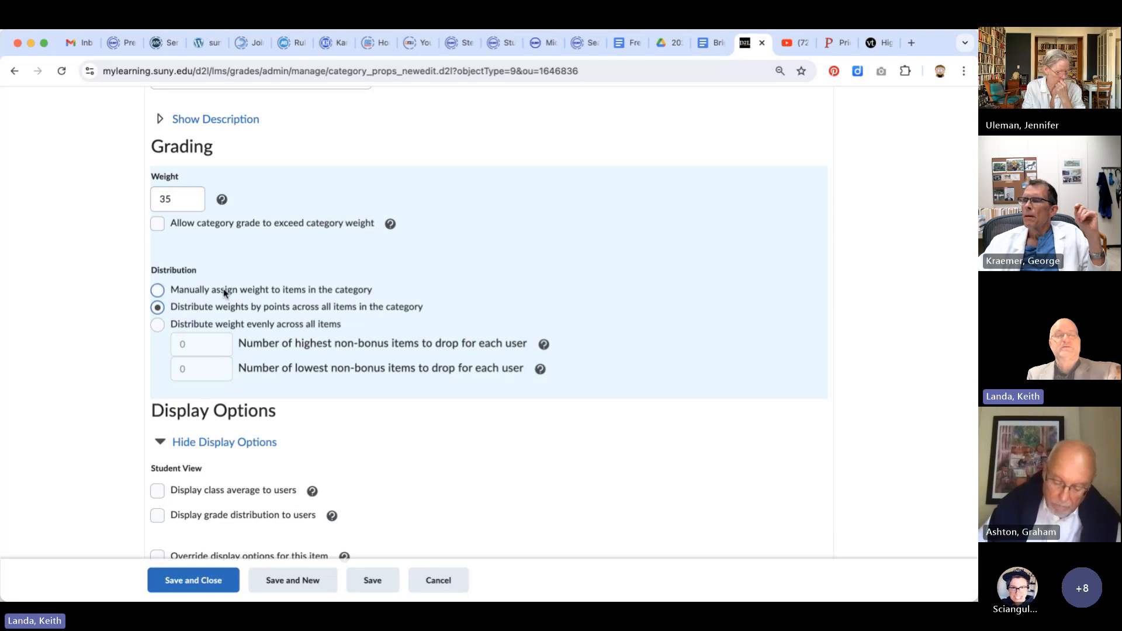
pyautogui.click(158, 326)
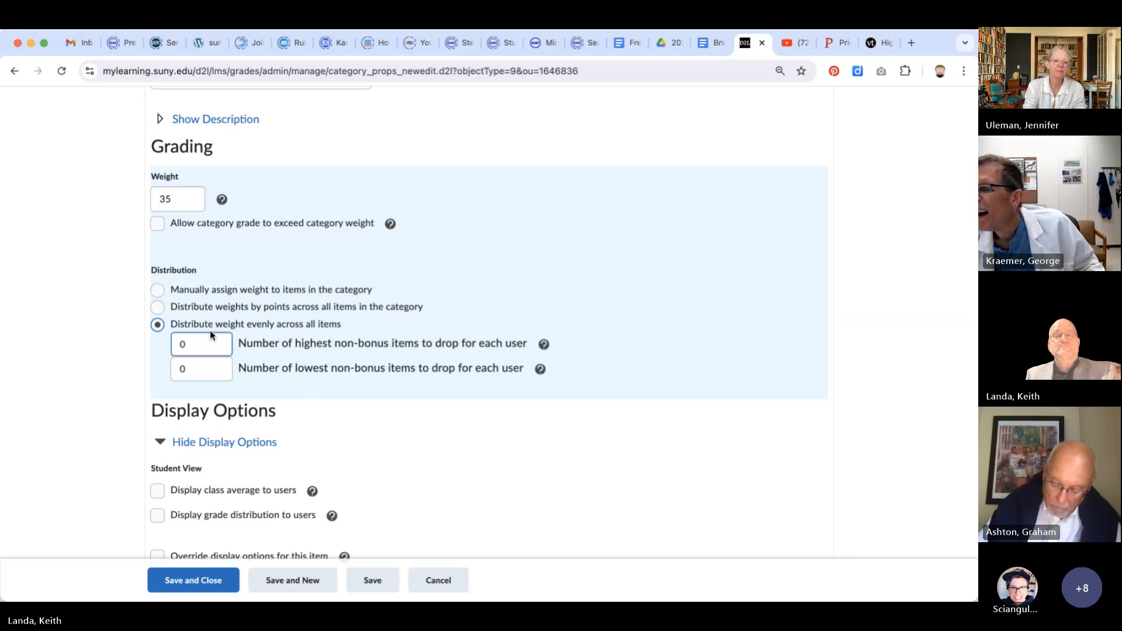
pyautogui.click(158, 290)
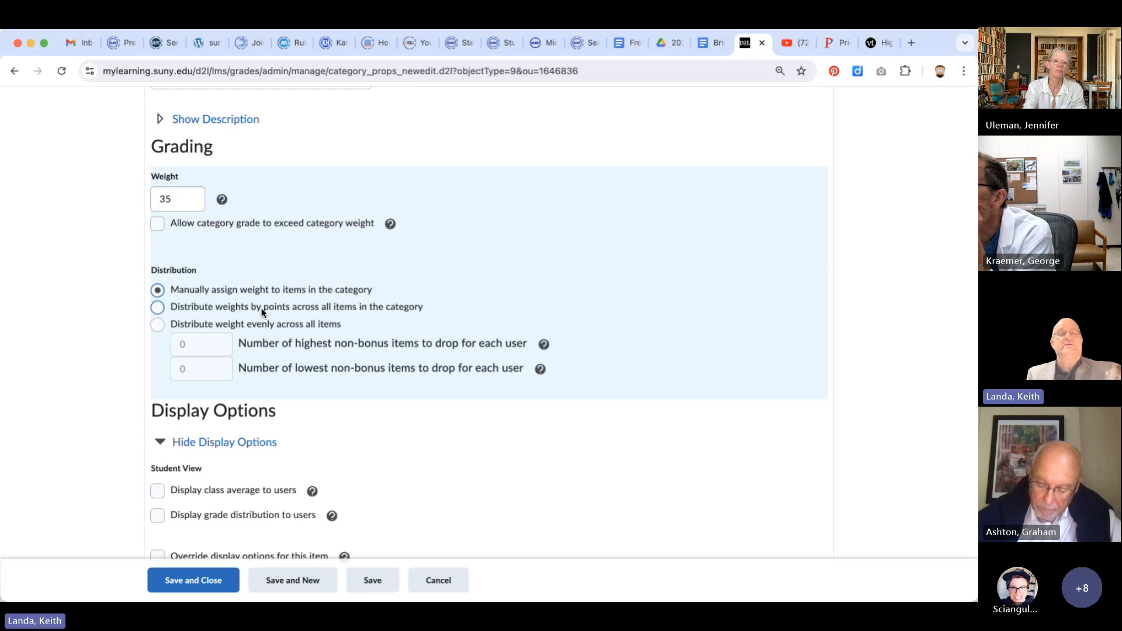
pyautogui.click(156, 309)
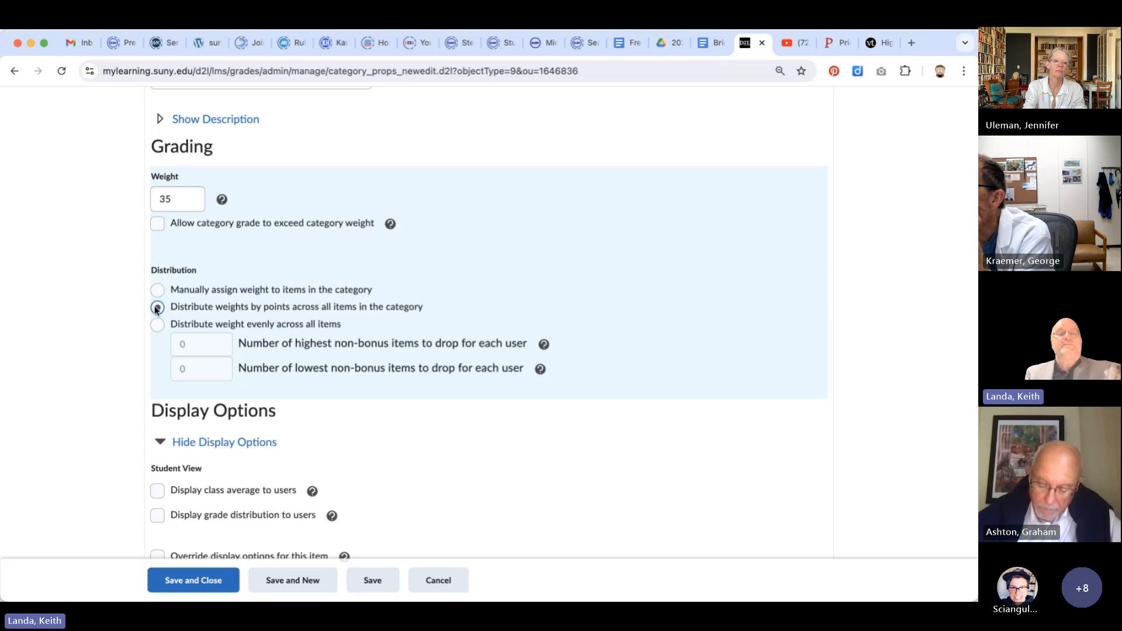
pyautogui.click(157, 325)
pyautogui.click(156, 308)
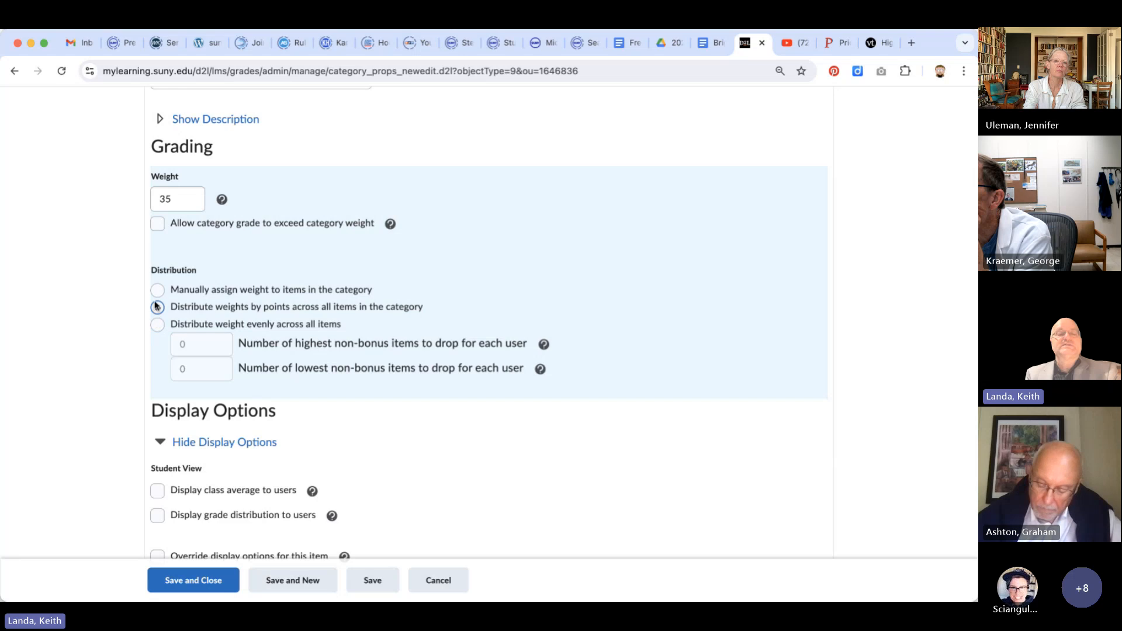
pyautogui.click(157, 291)
pyautogui.click(157, 308)
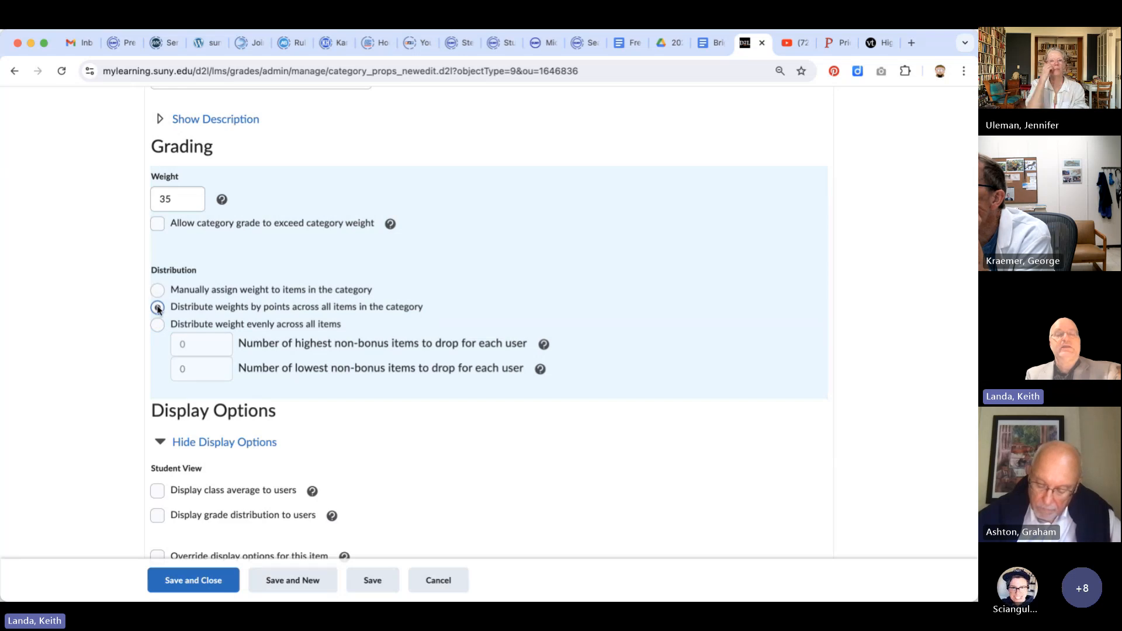
pyautogui.click(156, 325)
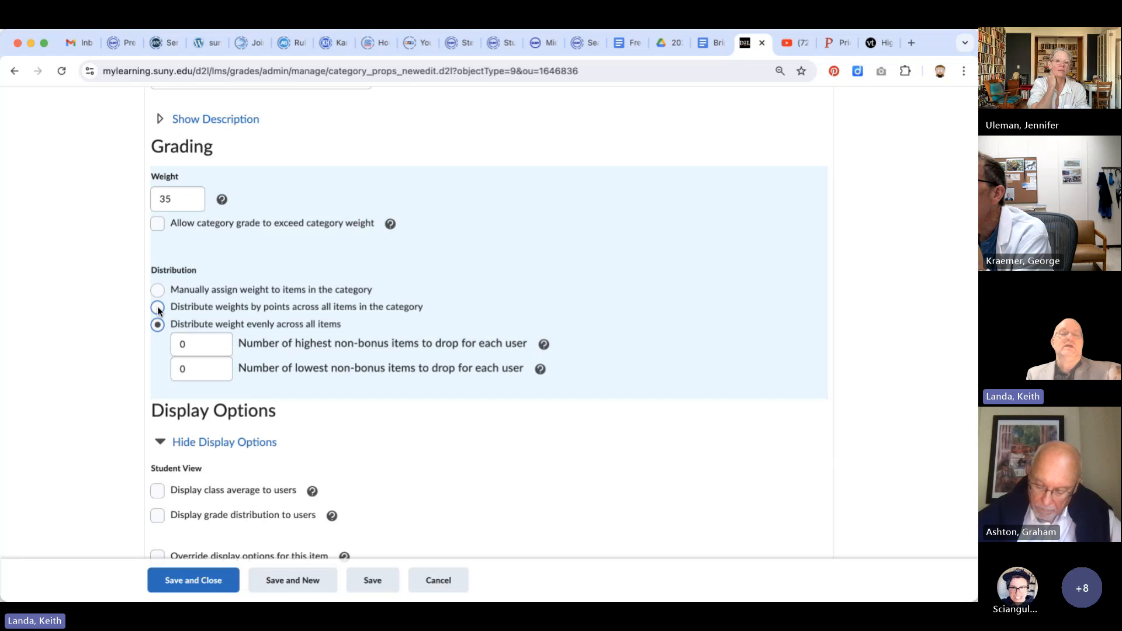
# Step: Set the Exams category to distribute weights by points across all items, then save and close it
pyautogui.click(156, 306)
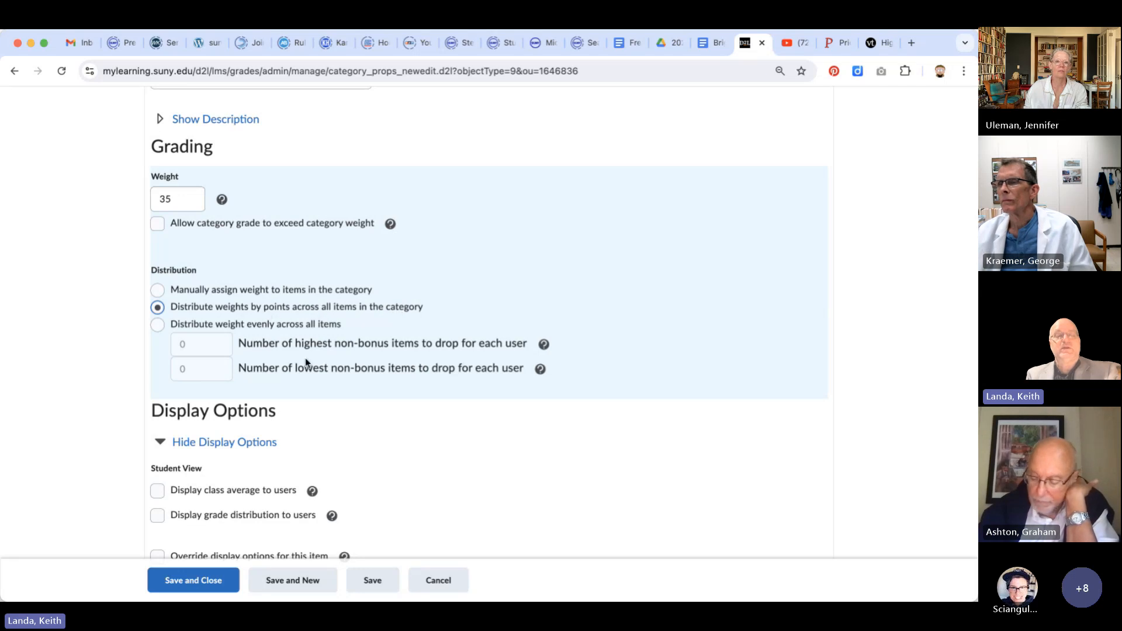
pyautogui.scroll(-3, 306, 360)
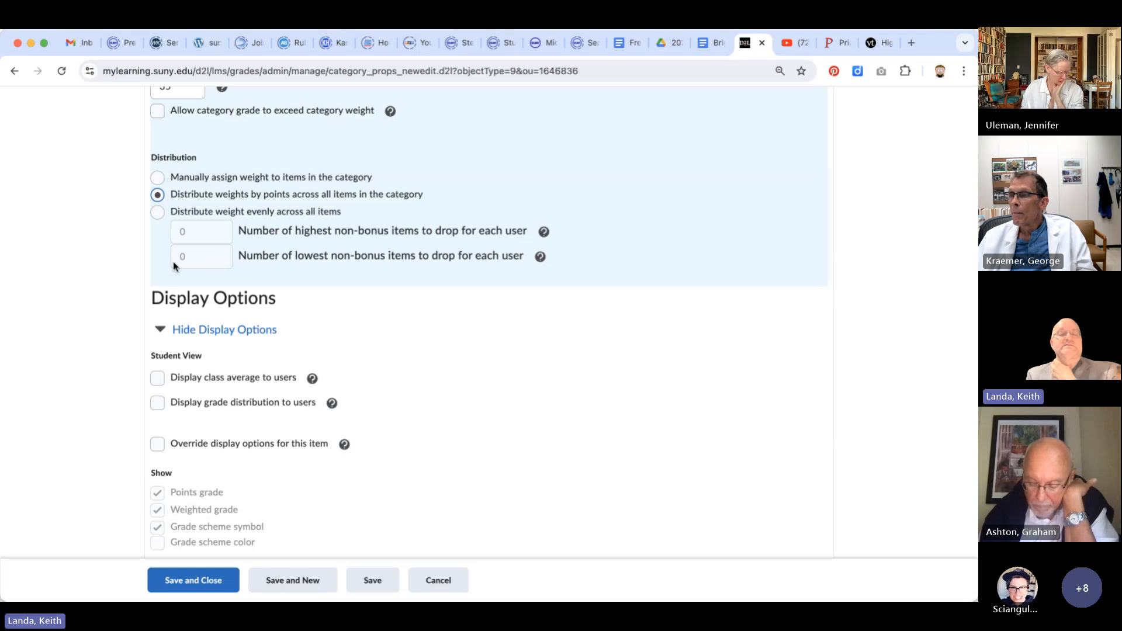
pyautogui.scroll(-2, 361, 346)
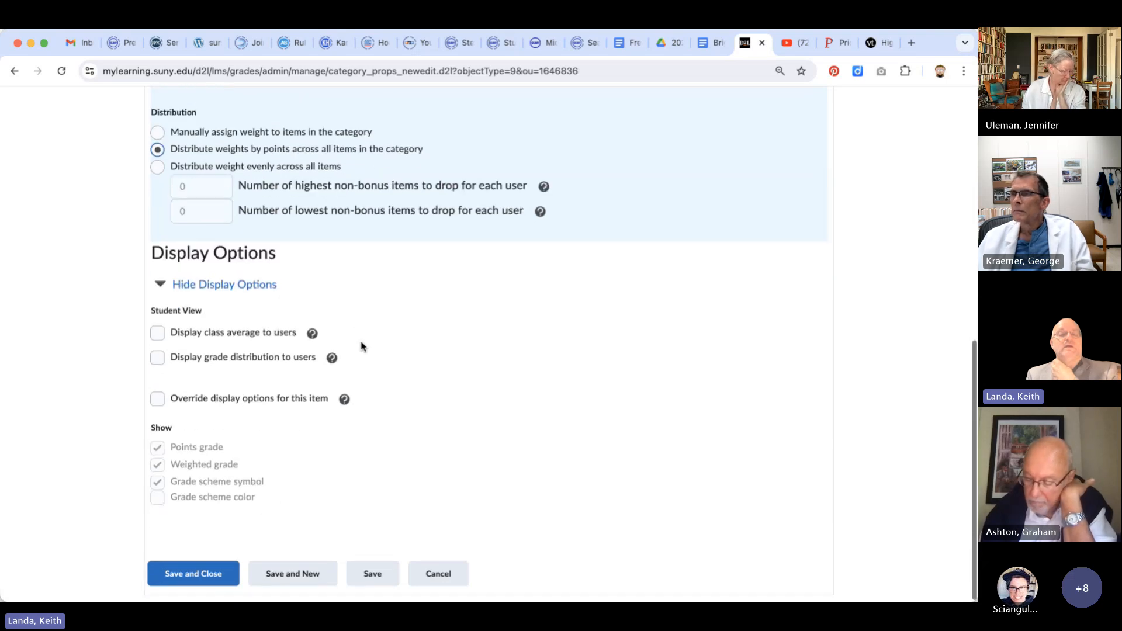
pyautogui.click(185, 577)
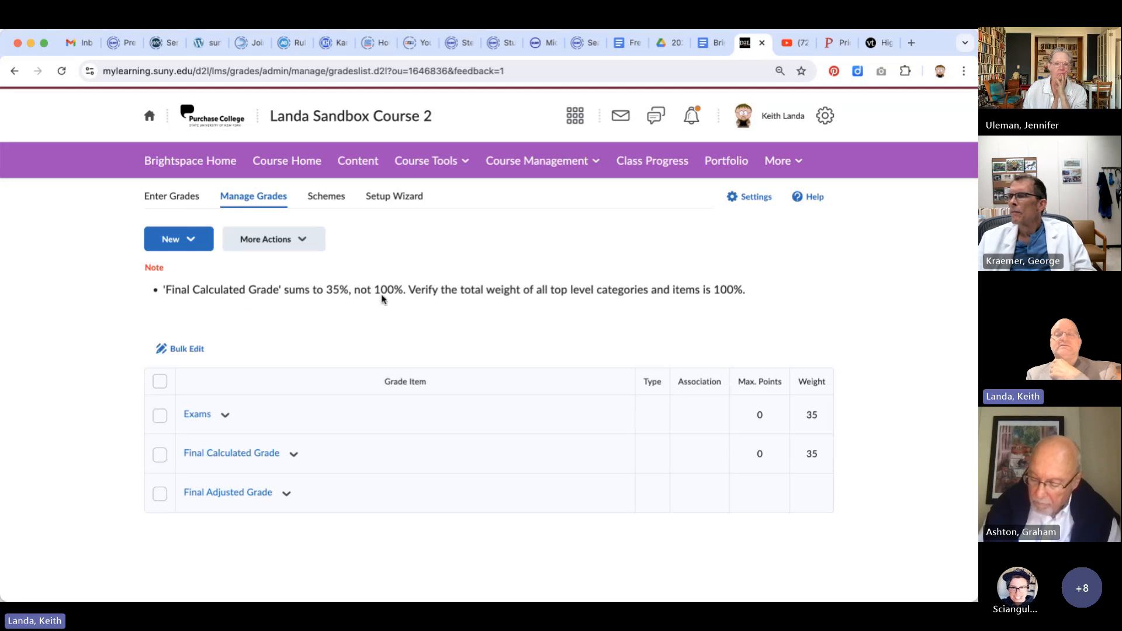
# Step: Check the weighted schema in the Brightspace Grade Book Google Doc, then start a numeric grade item named Final paper in Brightspace
pyautogui.click(713, 43)
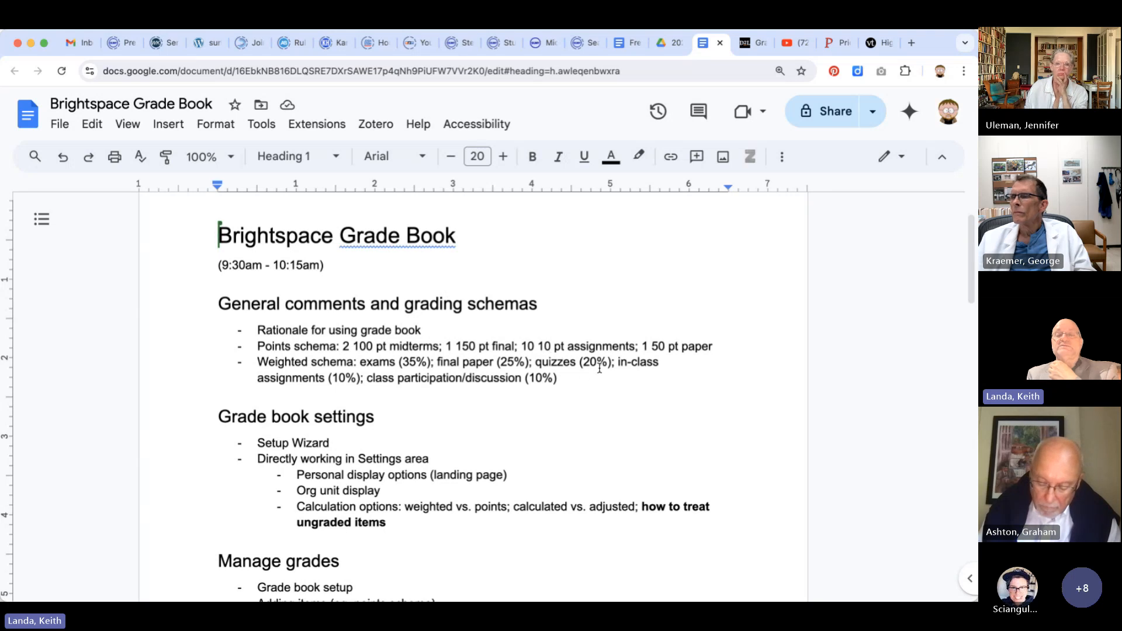
pyautogui.click(751, 43)
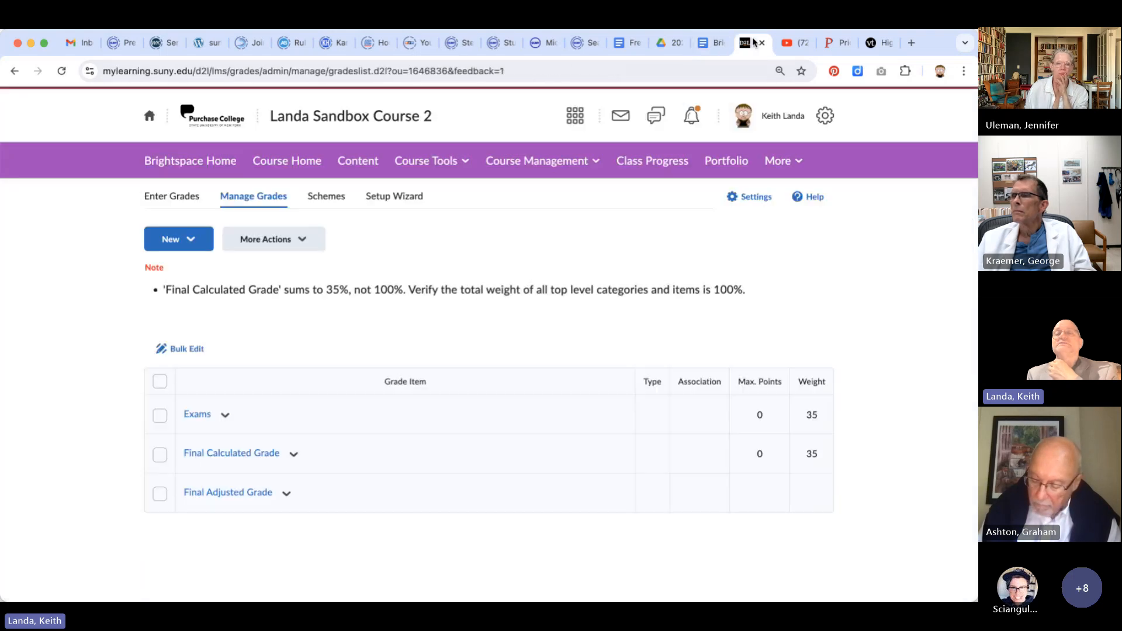
pyautogui.click(192, 240)
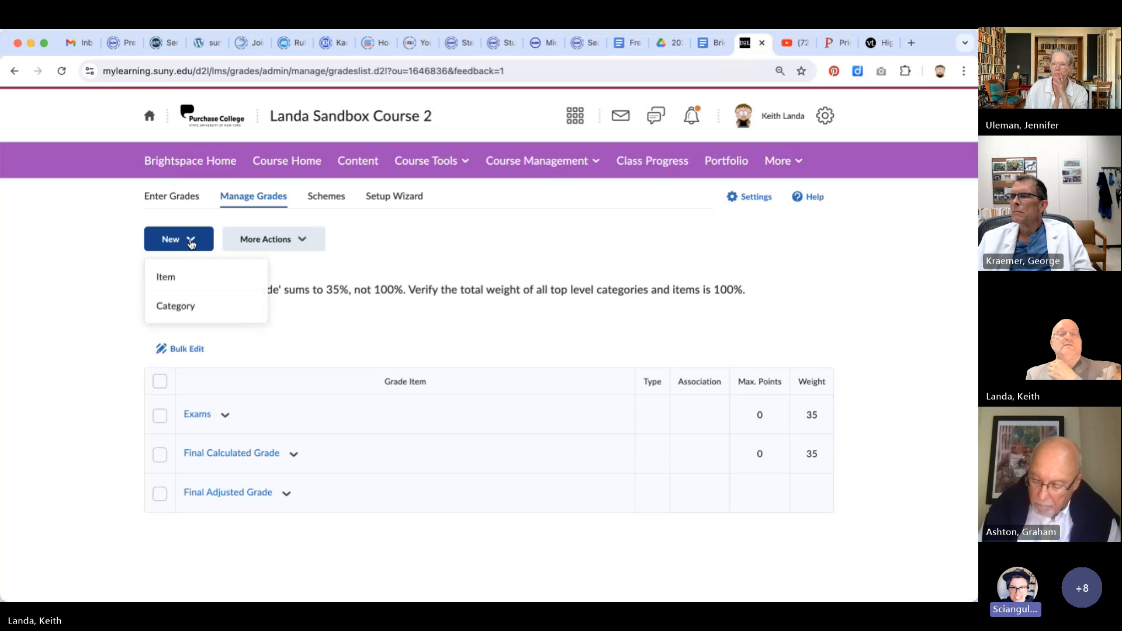
pyautogui.click(182, 284)
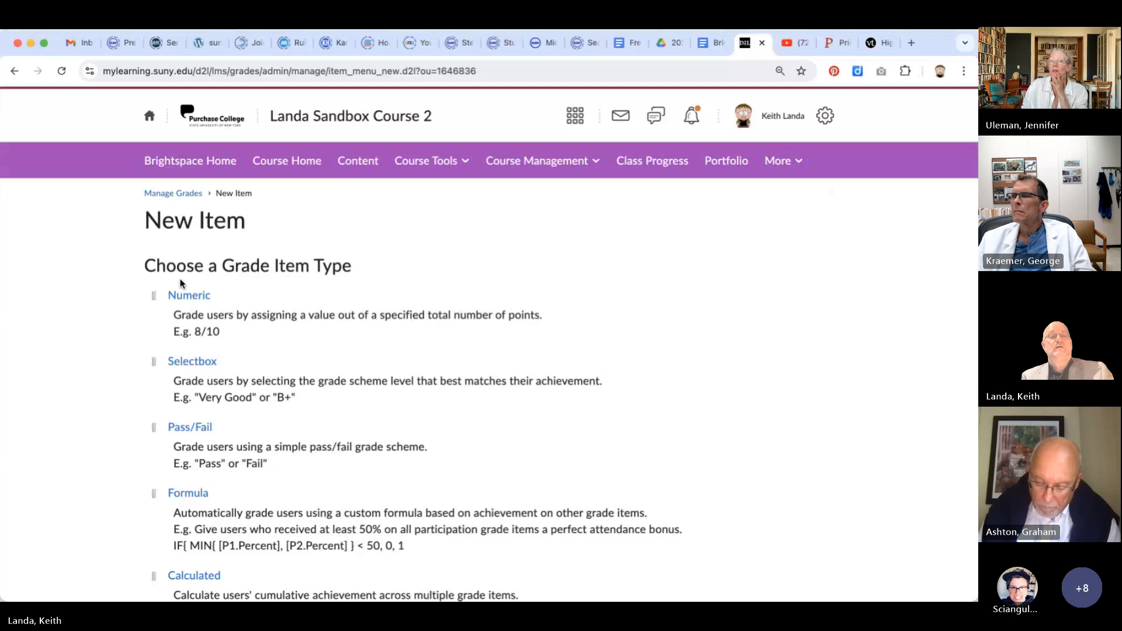
pyautogui.click(188, 295)
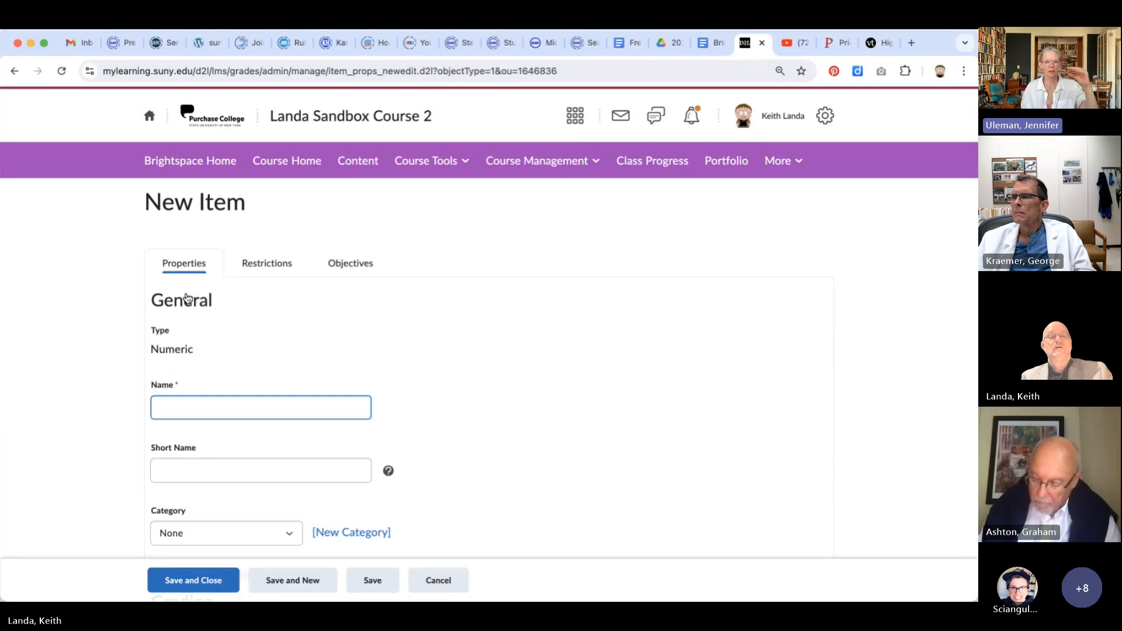
pyautogui.write('Final ')
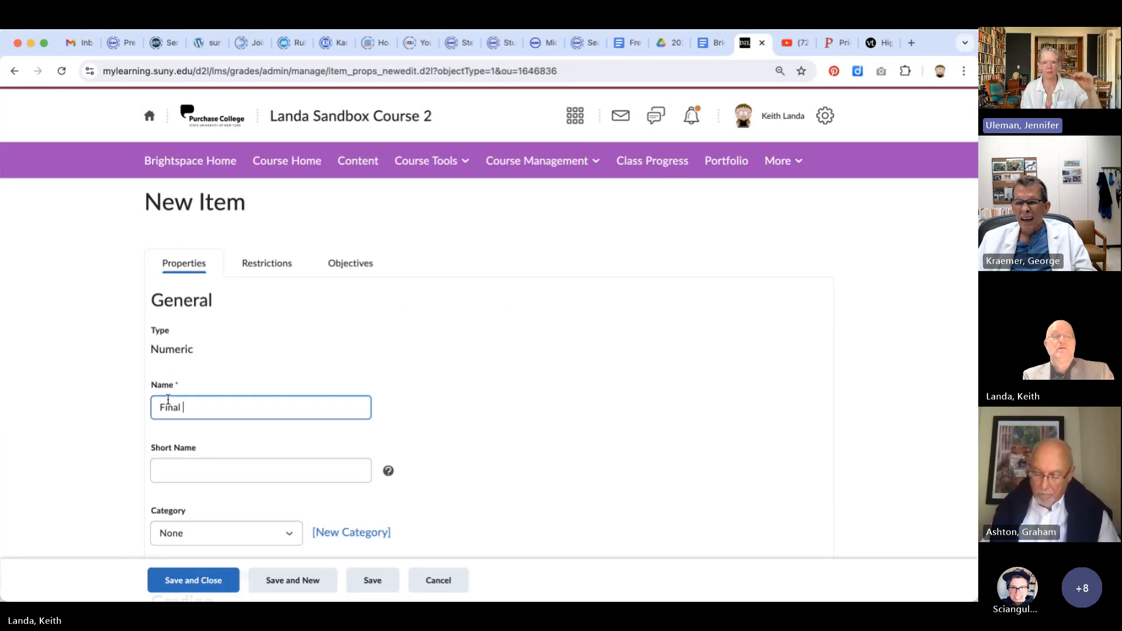
pyautogui.write('paper')
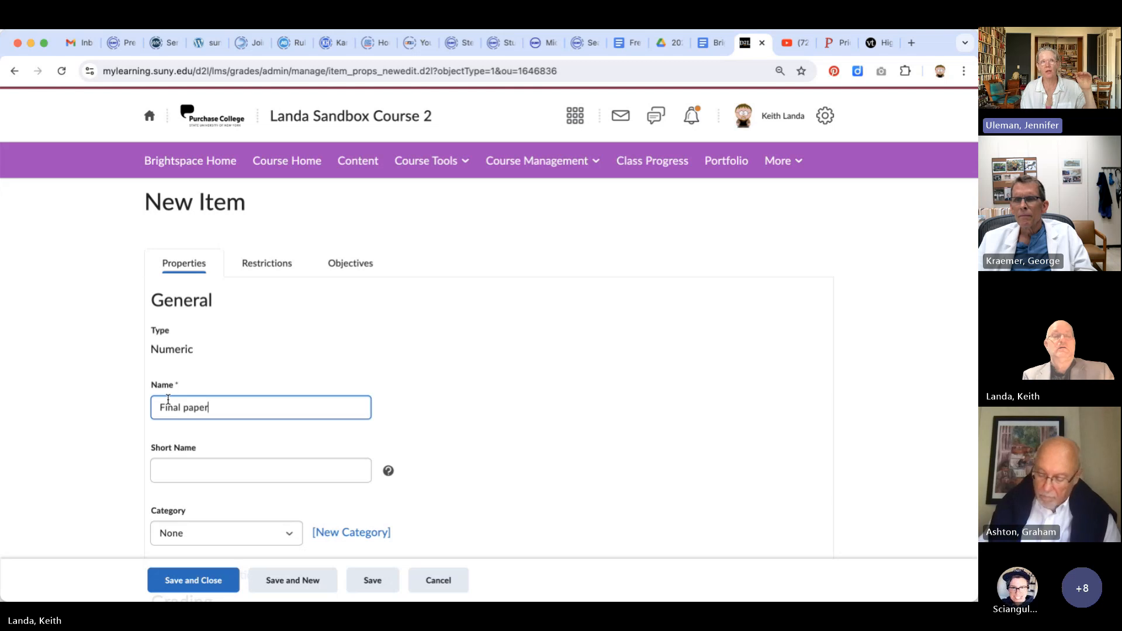
# Step: Check the weighted schema in the Google Doc, then set the Final paper item's maximum points to 25 in Brightspace and save and close it
pyautogui.scroll(-3, 167, 399)
pyautogui.scroll(-3, 168, 399)
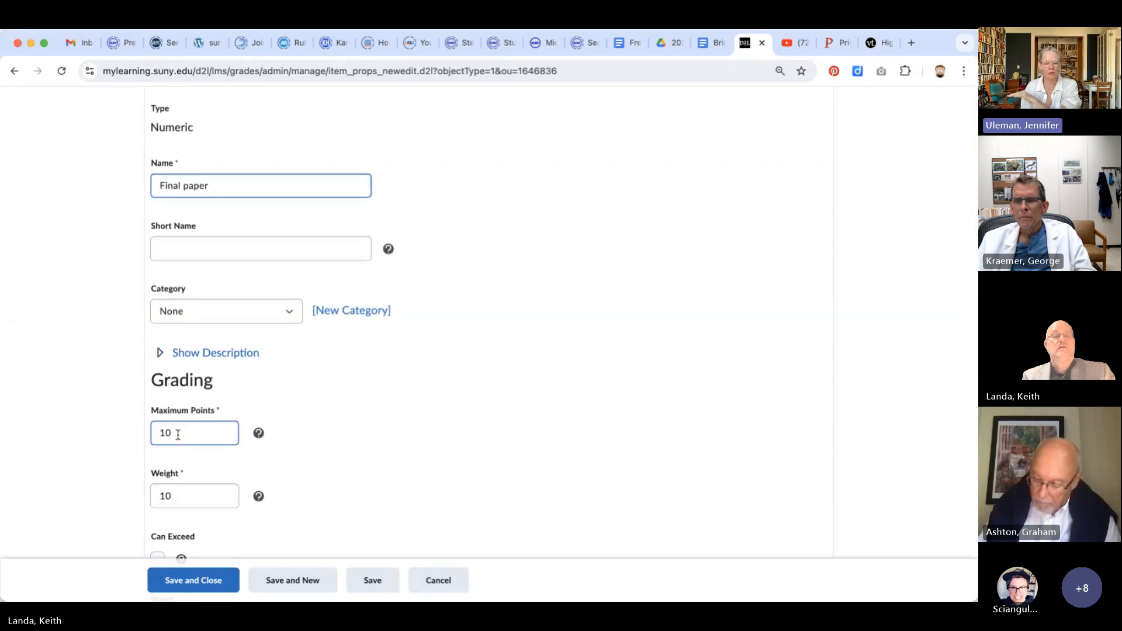
pyautogui.click(708, 42)
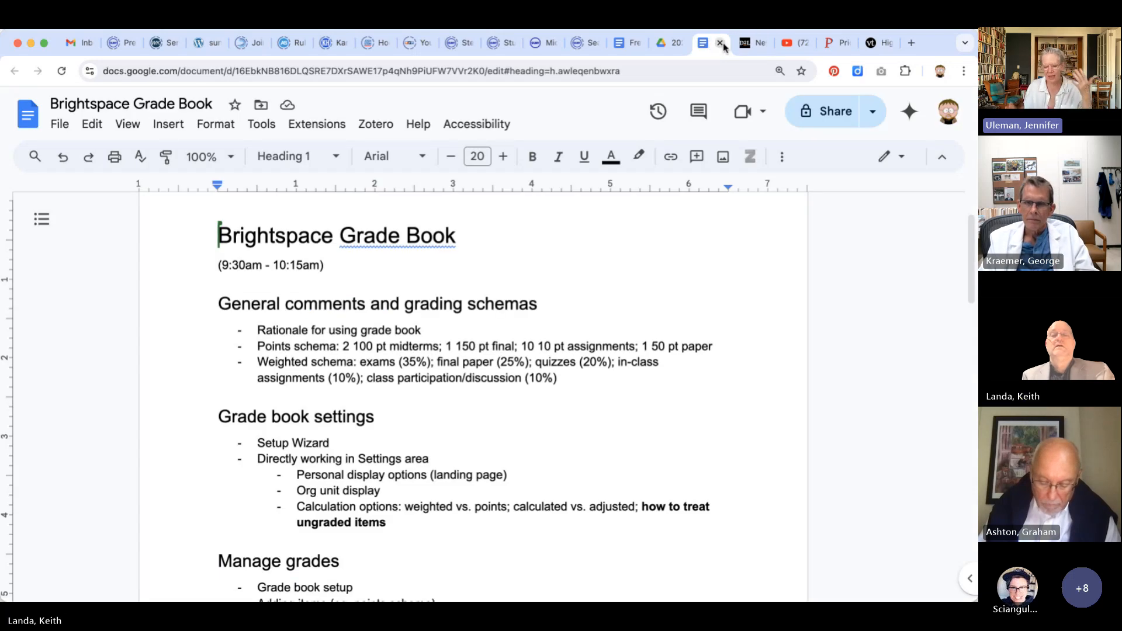
pyautogui.click(749, 45)
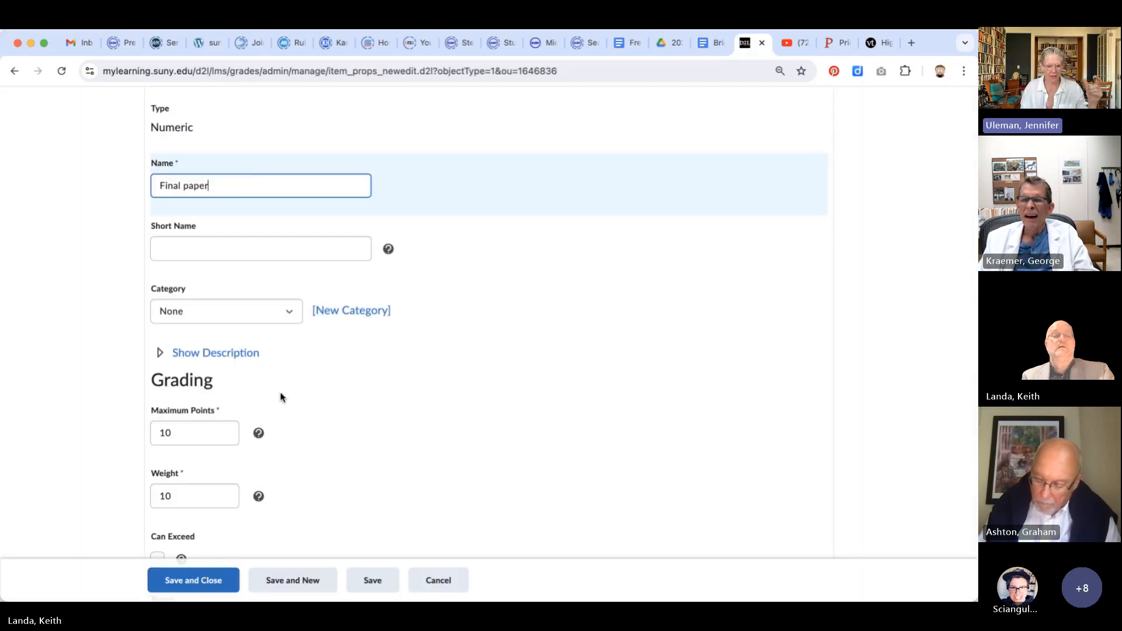
pyautogui.moveTo(179, 433); pyautogui.dragTo(138, 436)
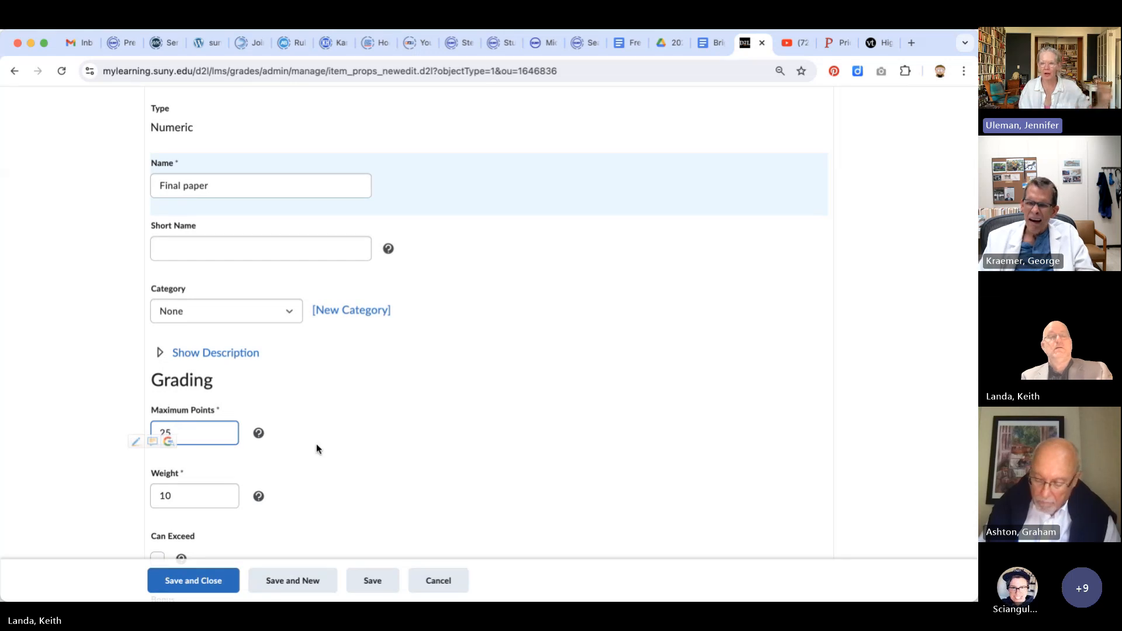
pyautogui.click(356, 441)
pyautogui.scroll(-2, 356, 443)
pyautogui.scroll(-2, 358, 444)
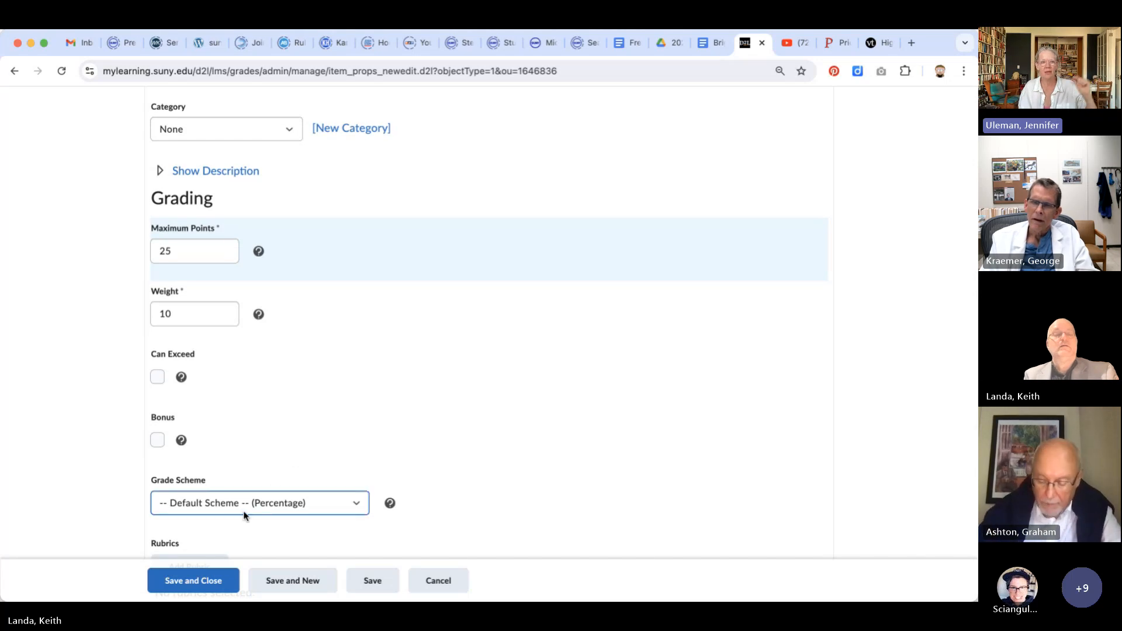
pyautogui.click(206, 581)
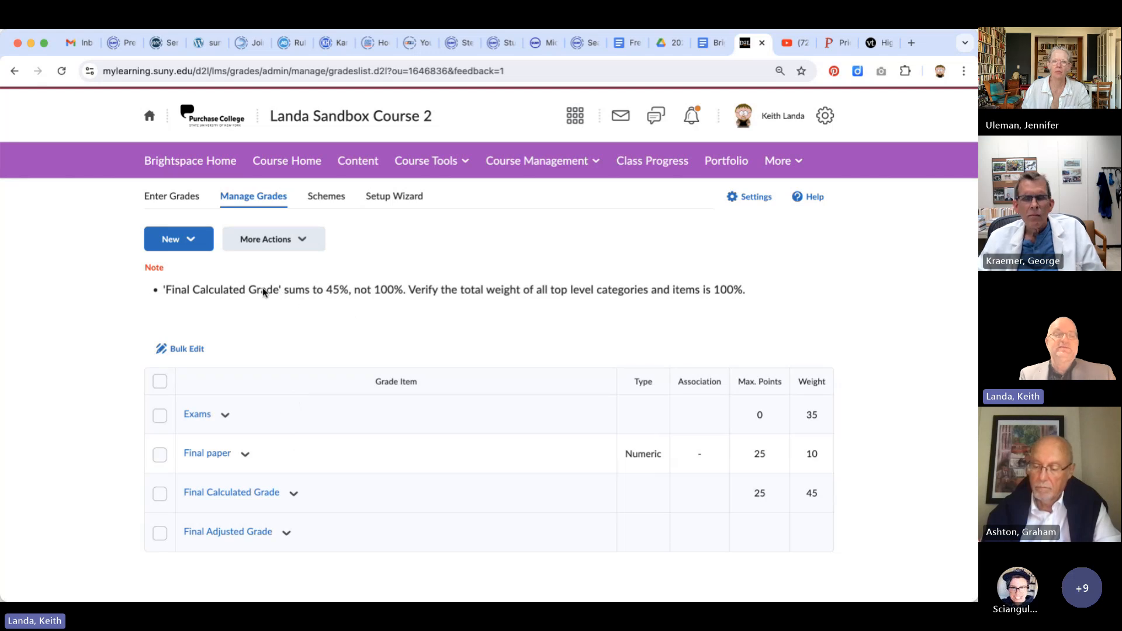
# Step: Recheck the schema in the Brightspace Grade Book Google Doc, then start a grade category named Brightspace assignments in Brightspace
pyautogui.click(713, 47)
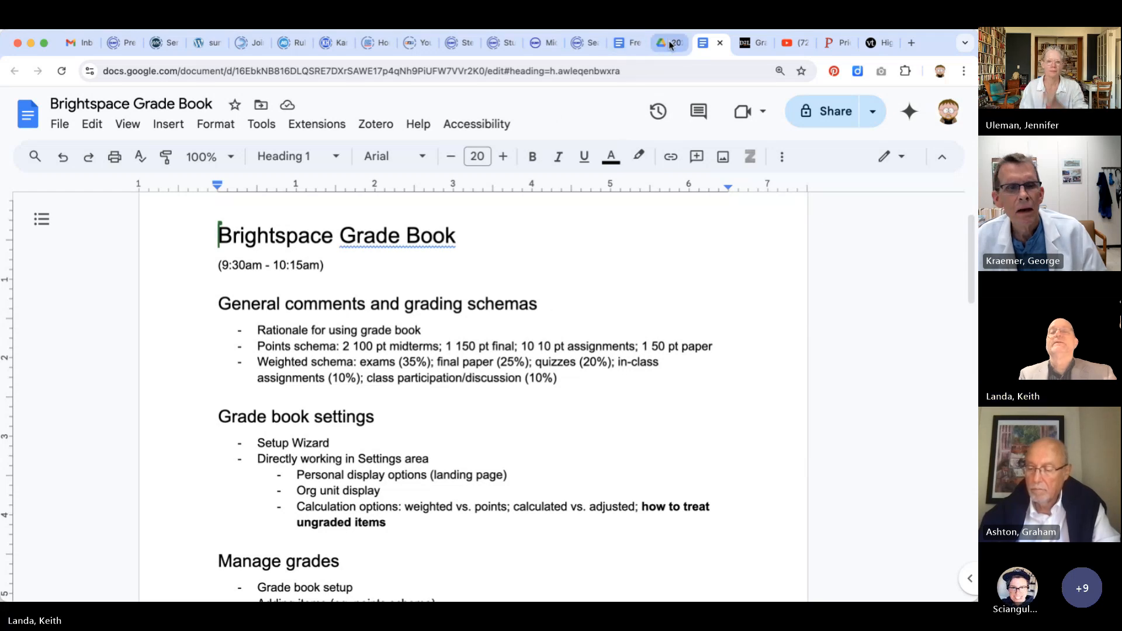
pyautogui.click(749, 43)
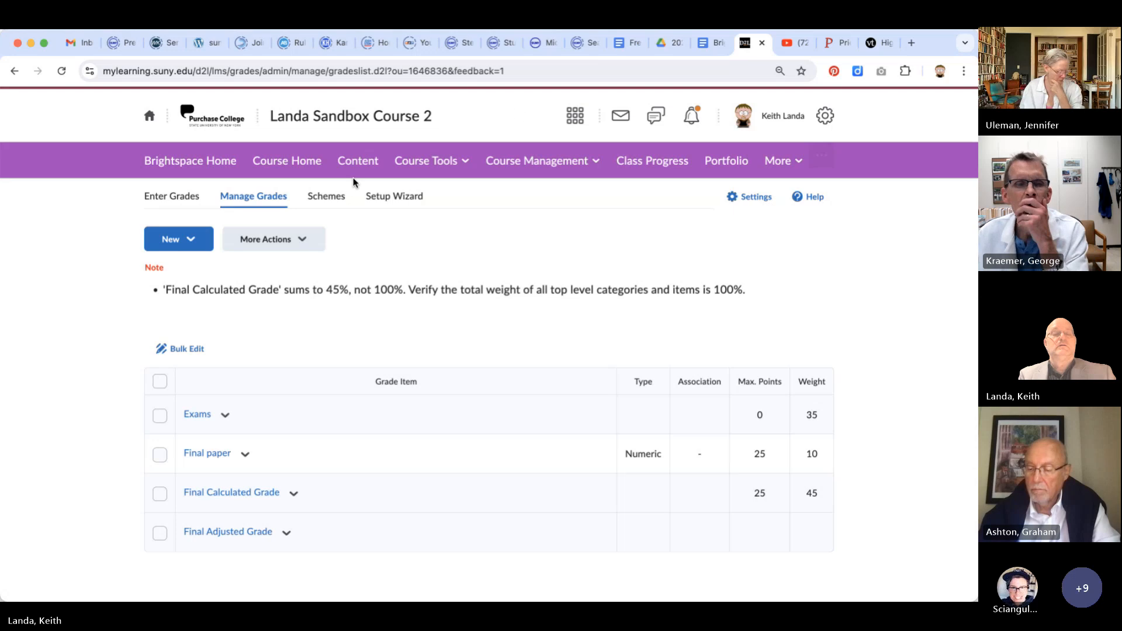
pyautogui.click(190, 245)
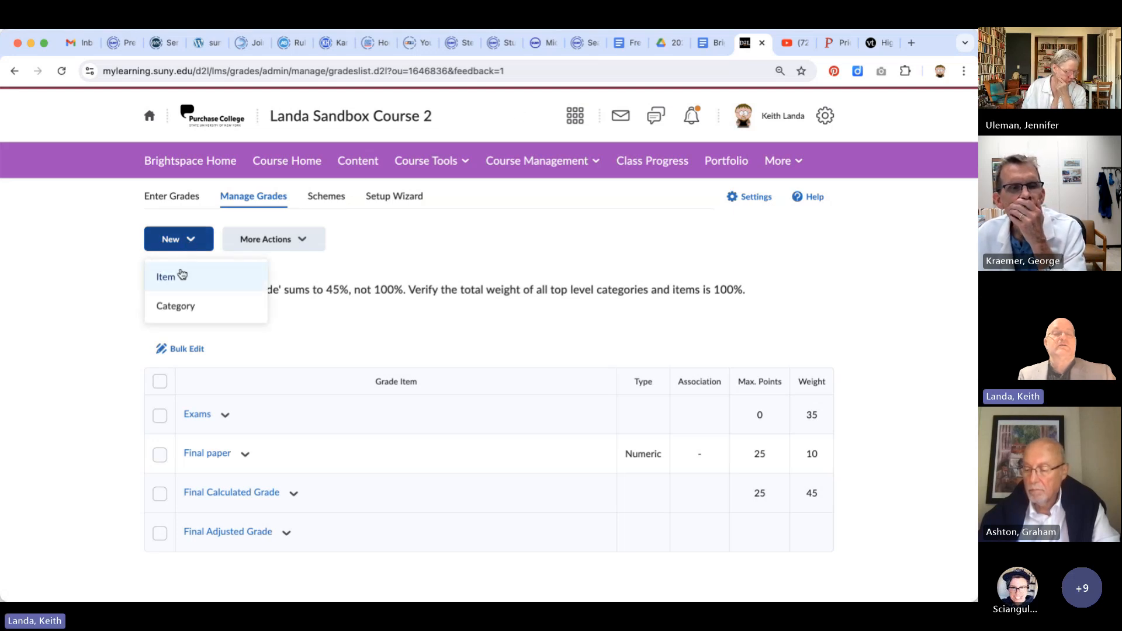
pyautogui.click(175, 306)
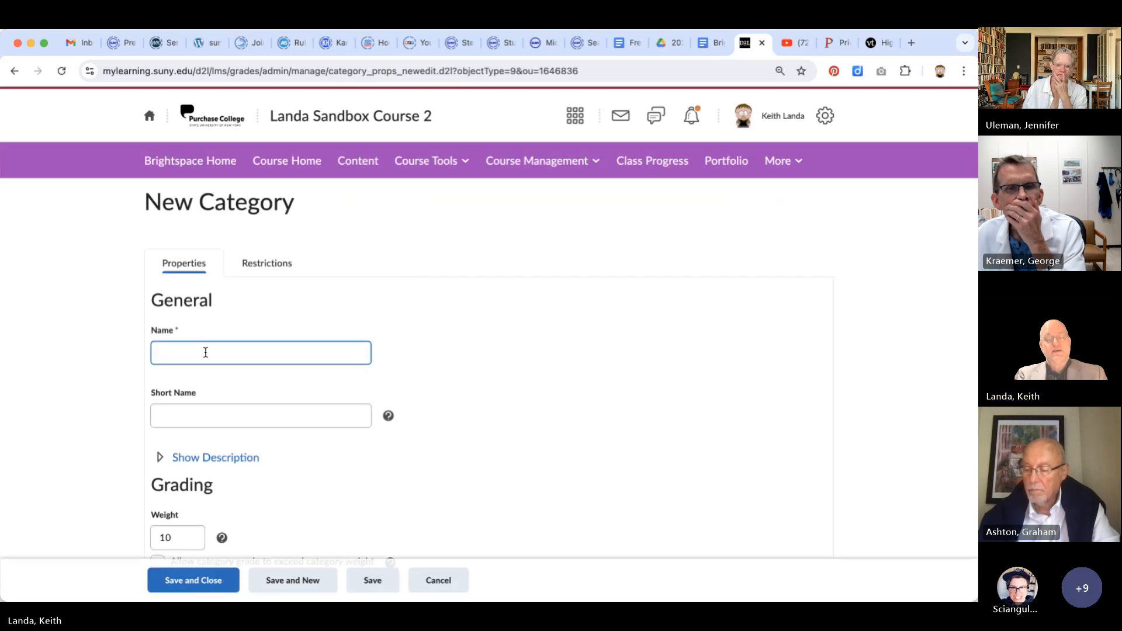
pyautogui.write('ght')
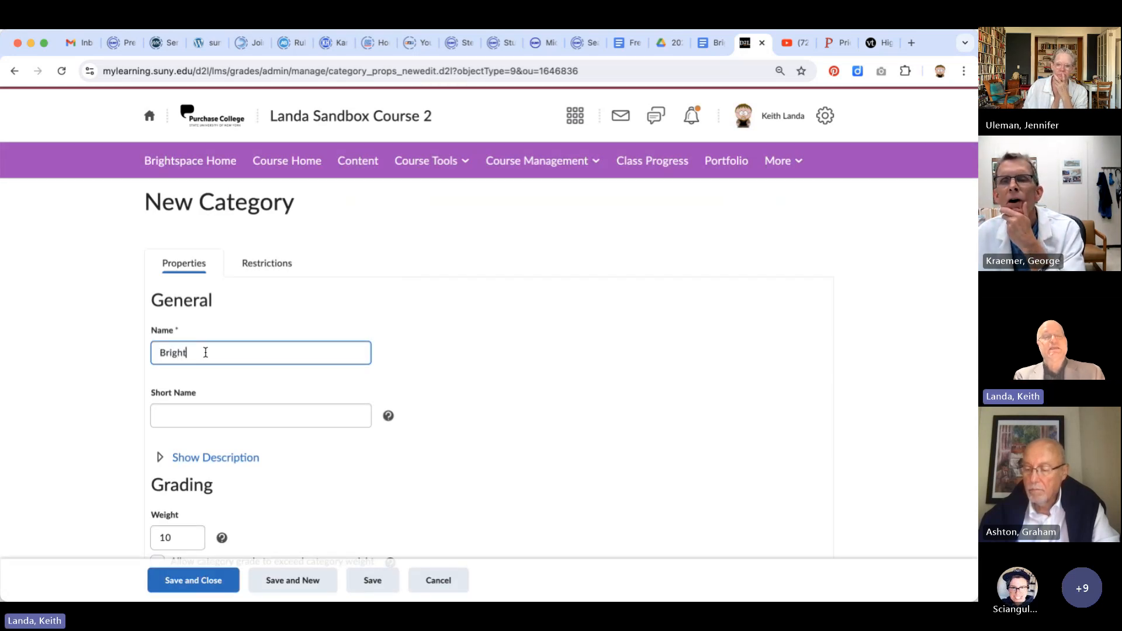
pyautogui.write('sp')
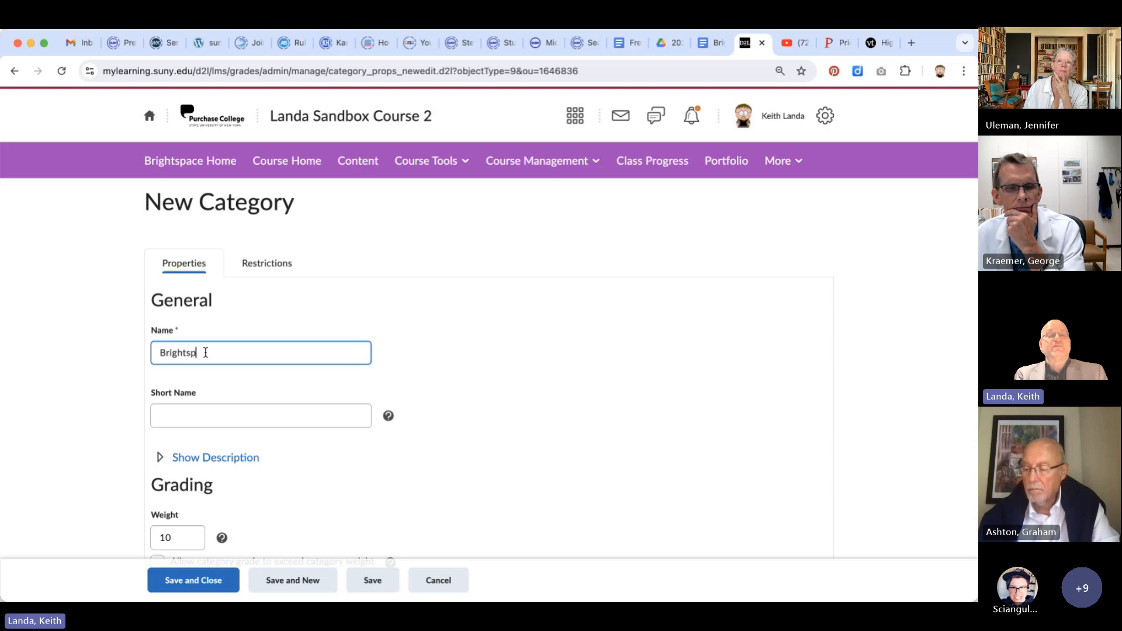
pyautogui.write('ace assig')
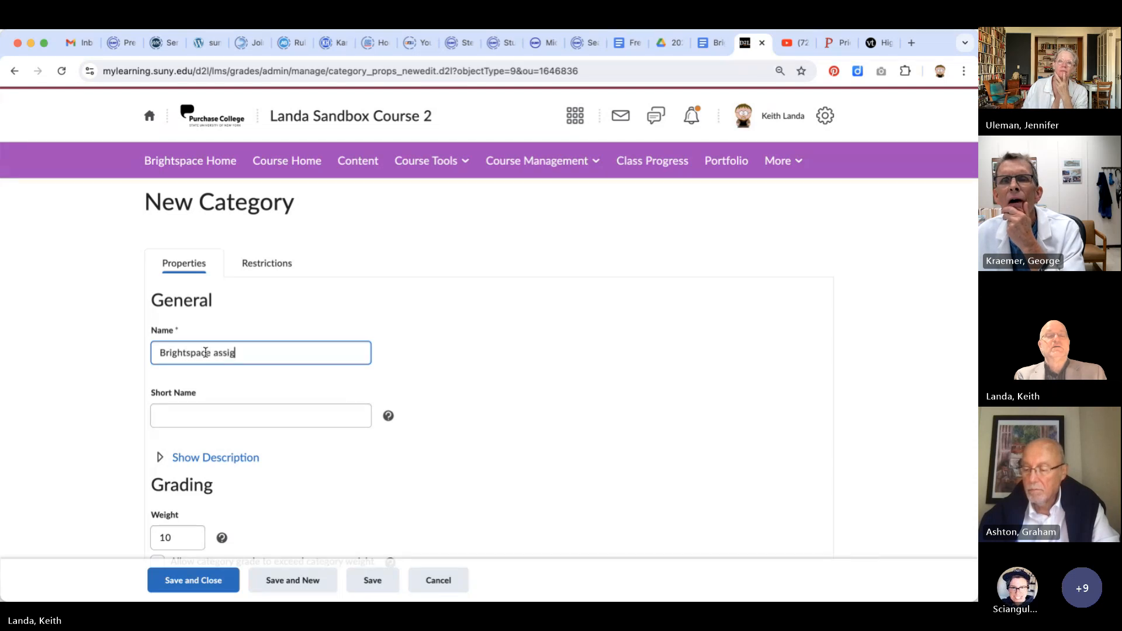
pyautogui.write('nments')
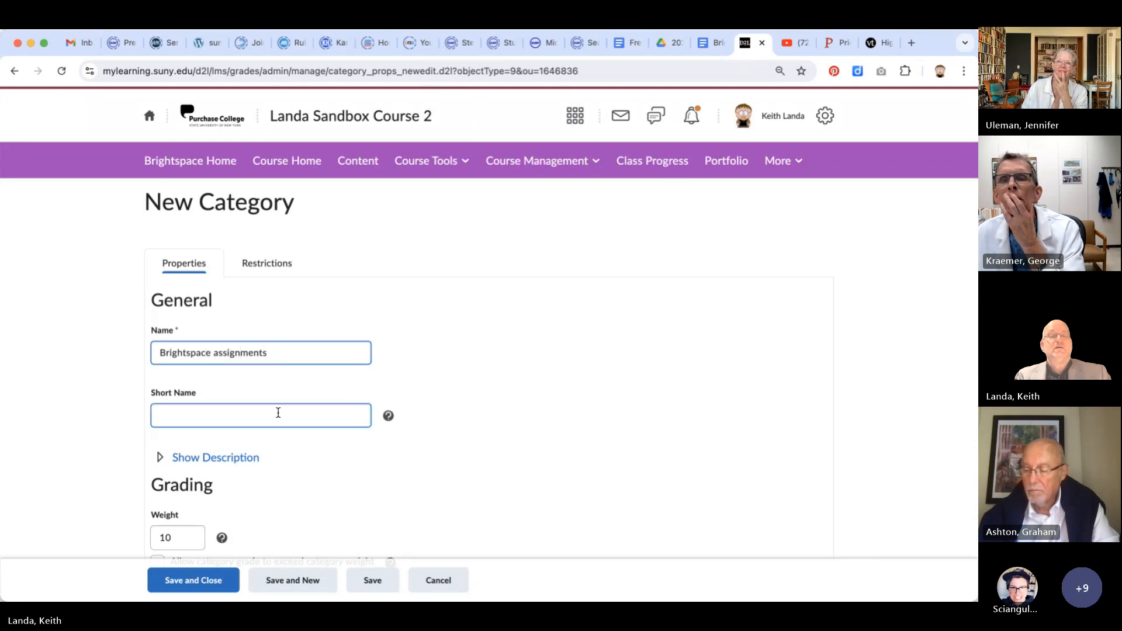
# Step: Give the Brightspace assignments category a weight of 20 distributed evenly across all items, then save and close it
pyautogui.scroll(-2, 275, 413)
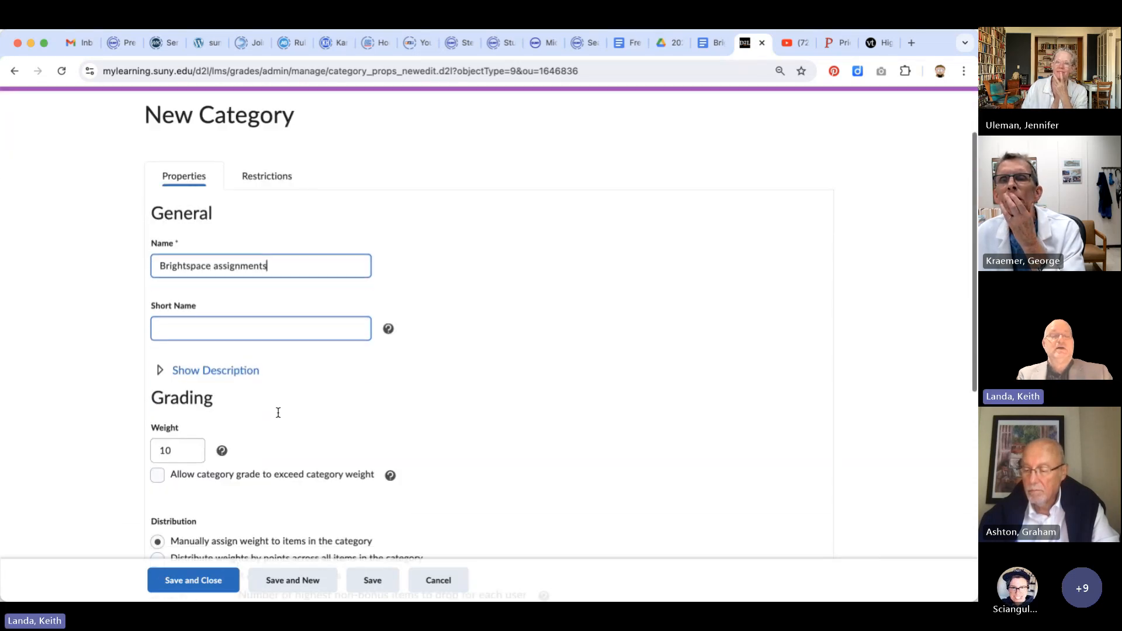
pyautogui.click(165, 451)
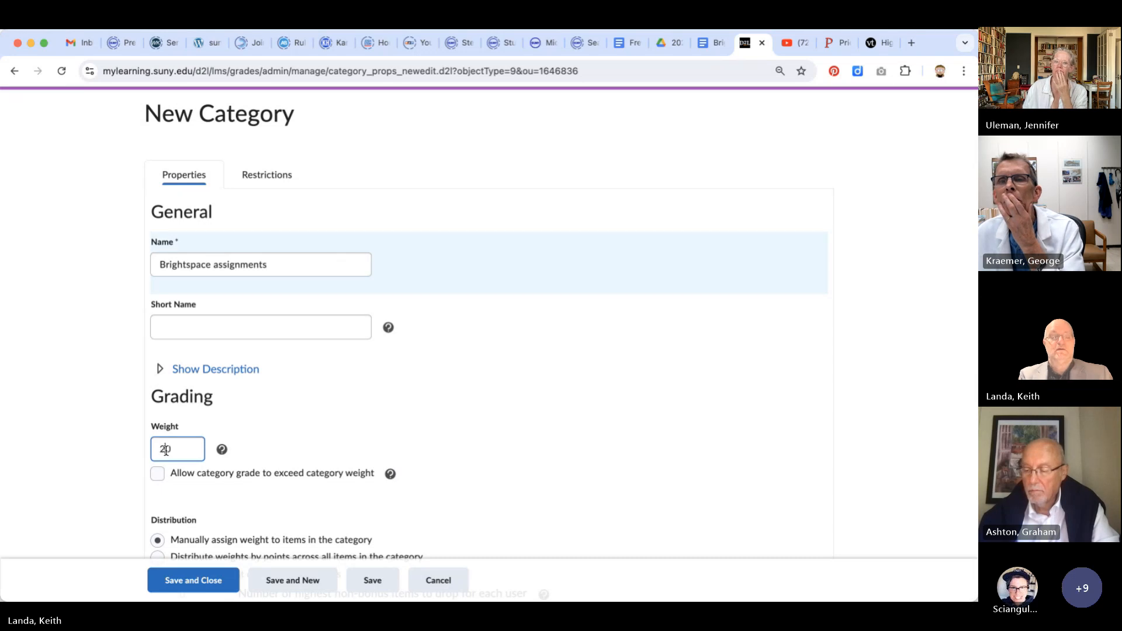
pyautogui.scroll(-5, 345, 467)
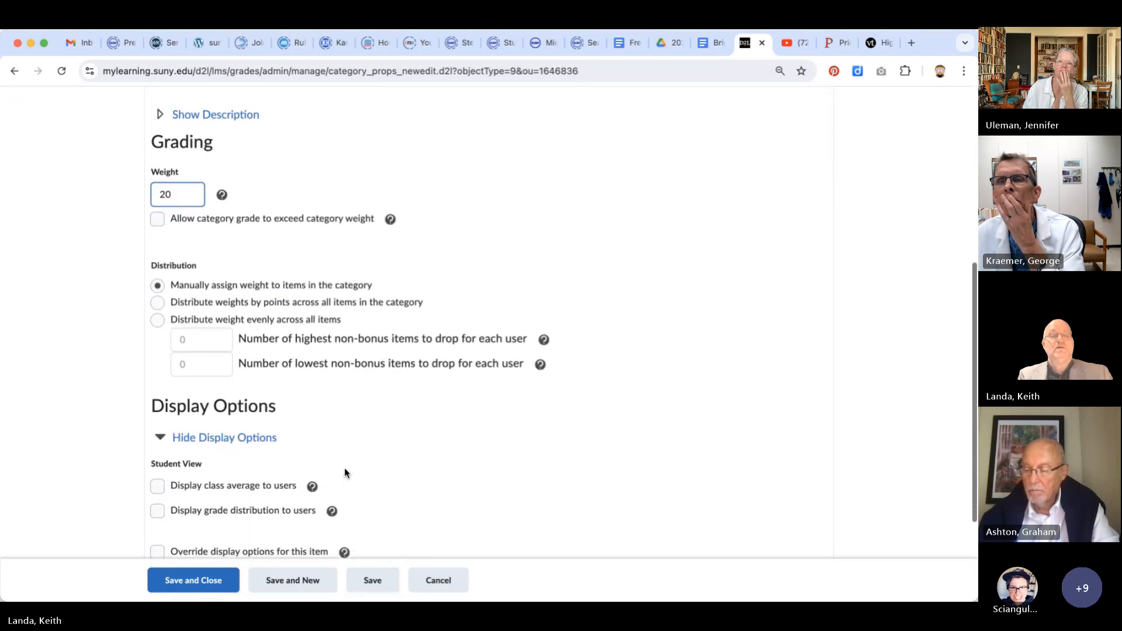
pyautogui.click(156, 316)
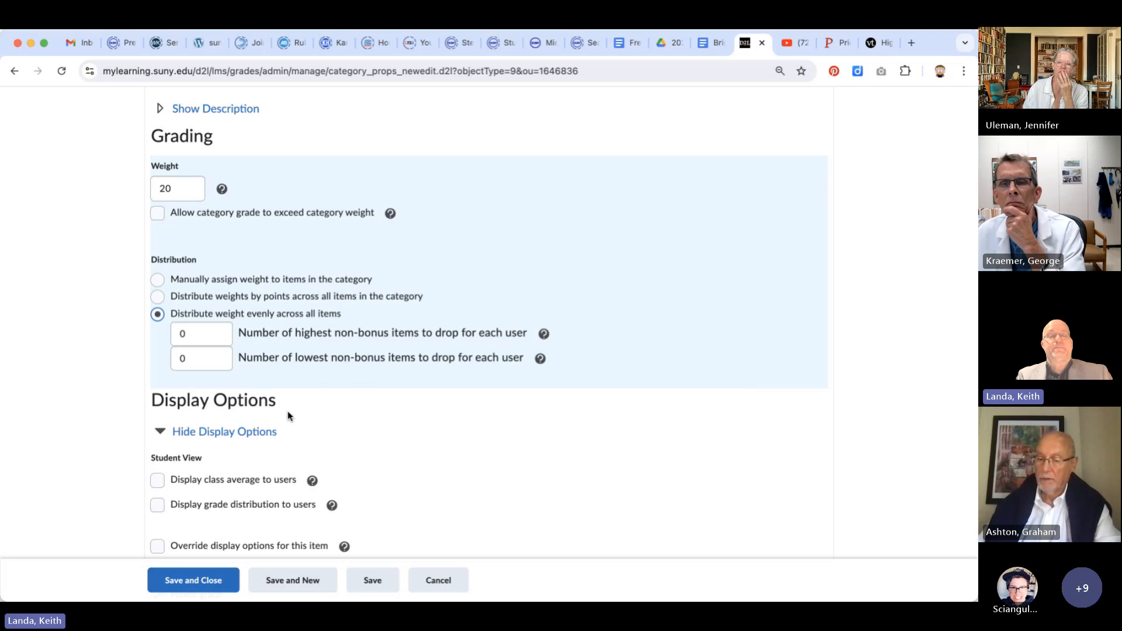
pyautogui.scroll(-3, 288, 419)
pyautogui.click(193, 574)
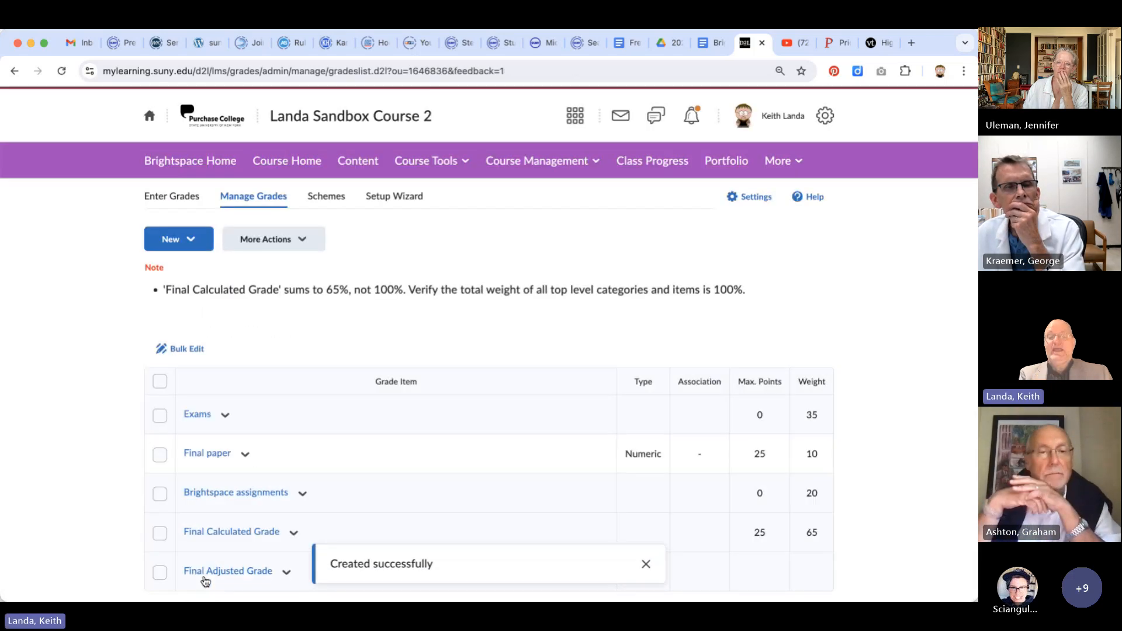
# Step: Start a new numeric grade item named Midterm 1
pyautogui.scroll(-1, 439, 477)
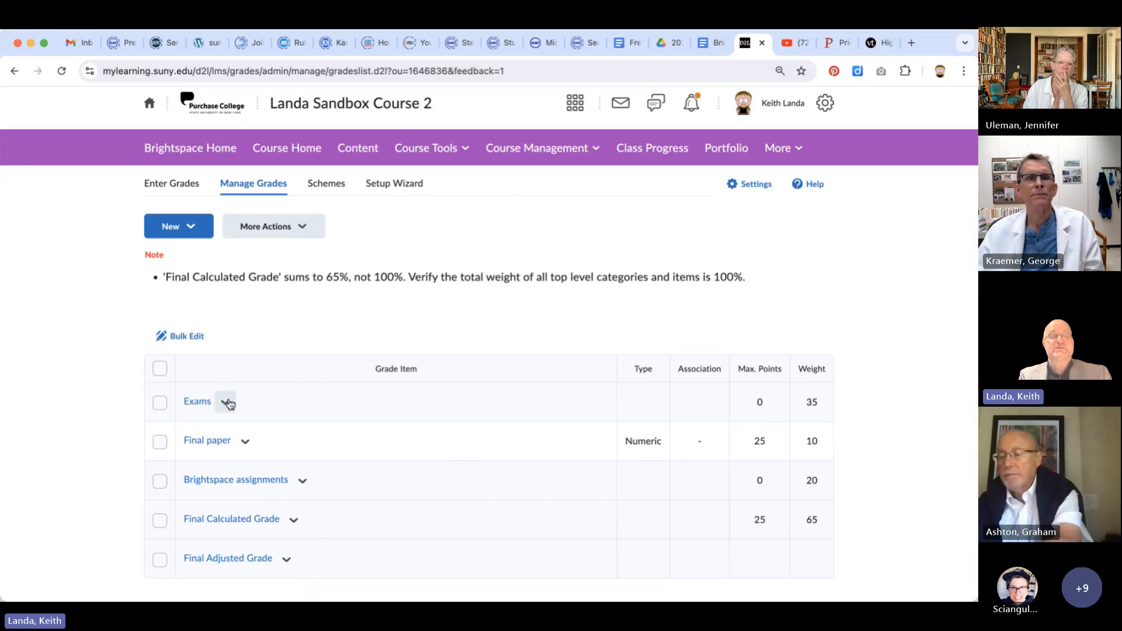
pyautogui.click(191, 227)
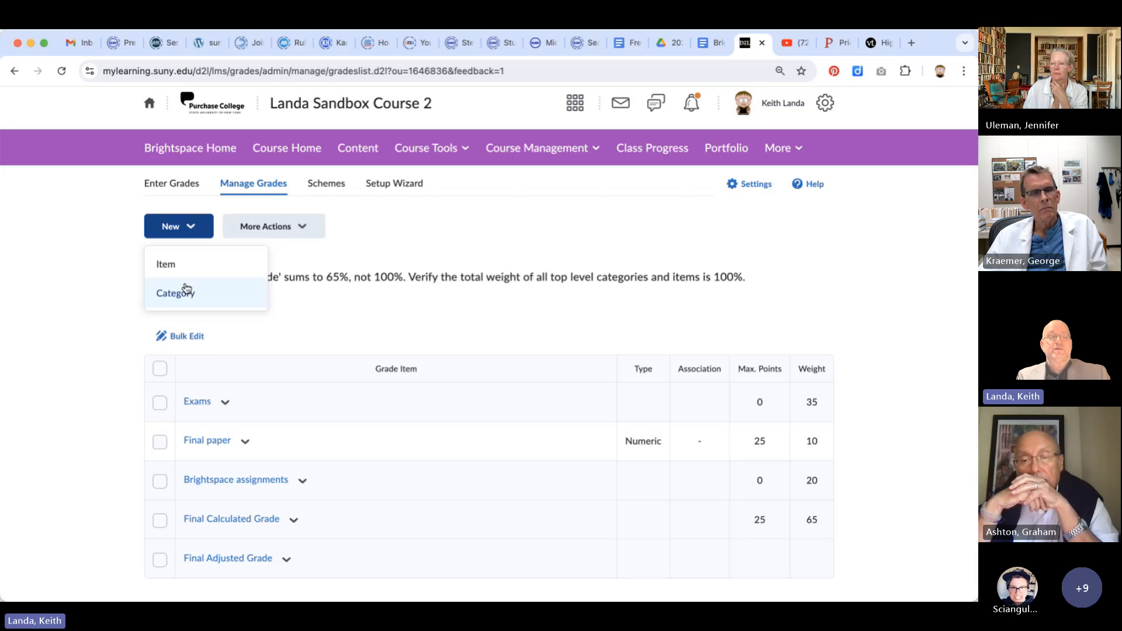
pyautogui.click(191, 228)
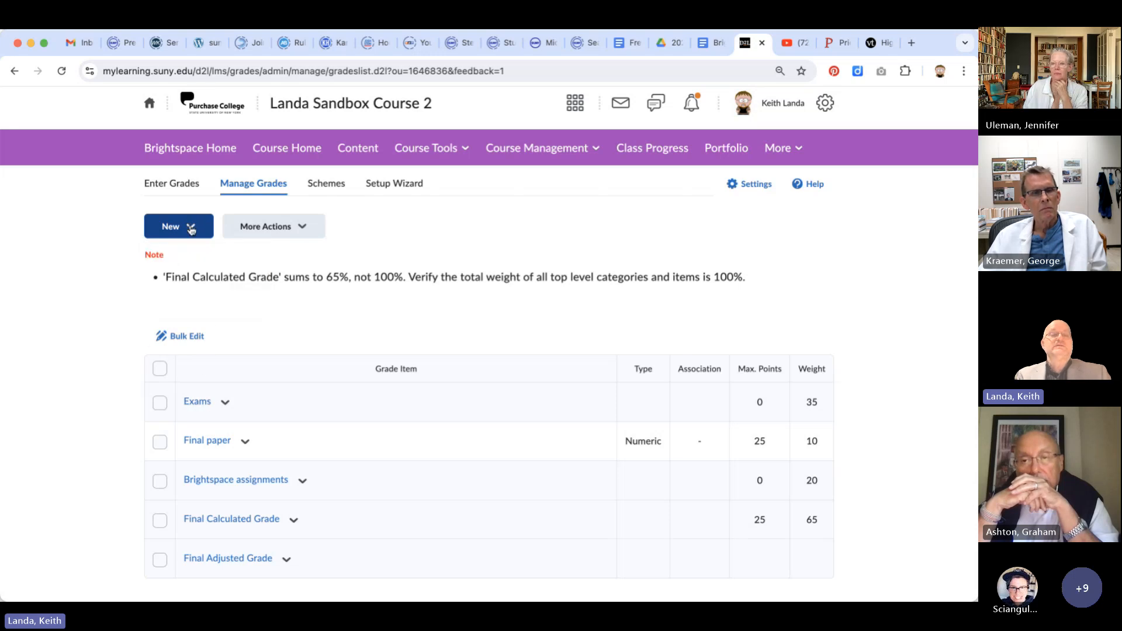
pyautogui.click(190, 229)
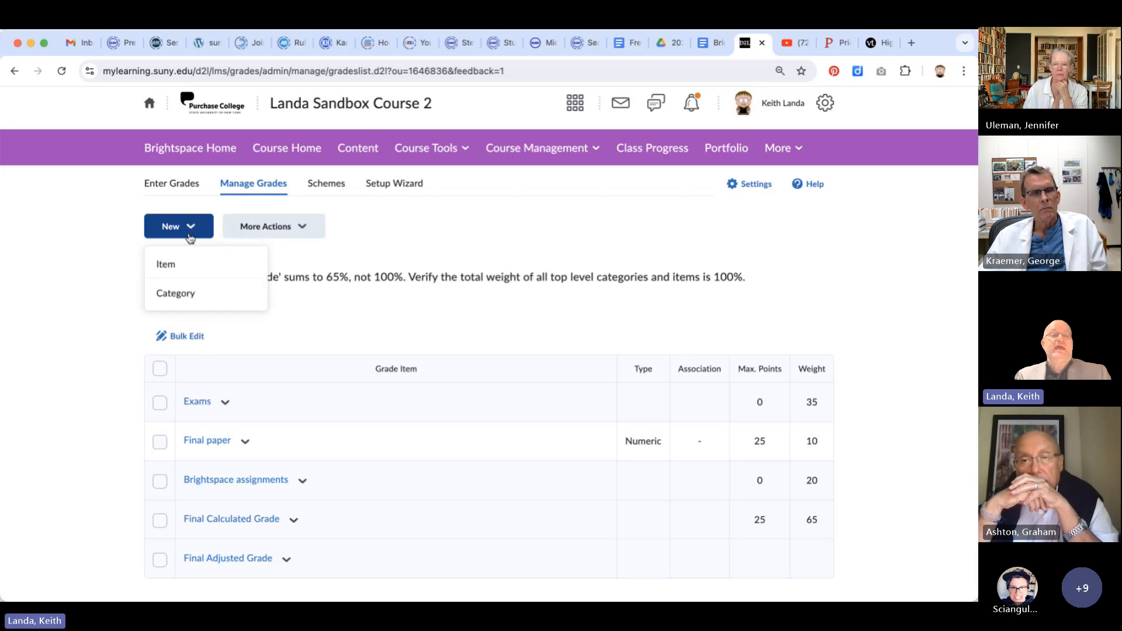
pyautogui.click(180, 269)
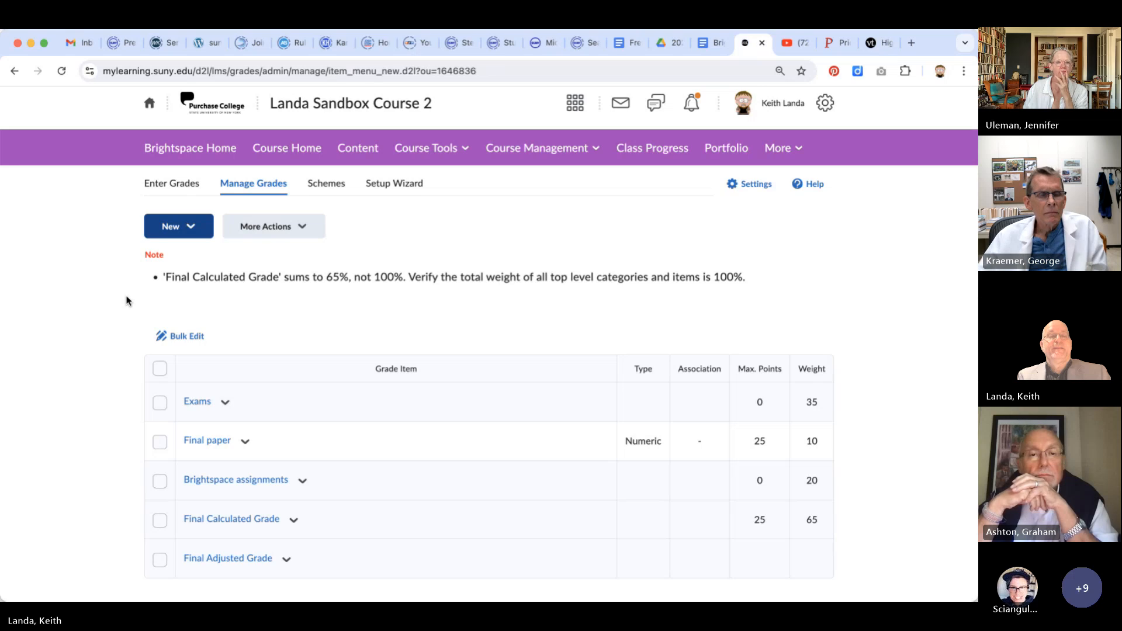
pyautogui.click(204, 299)
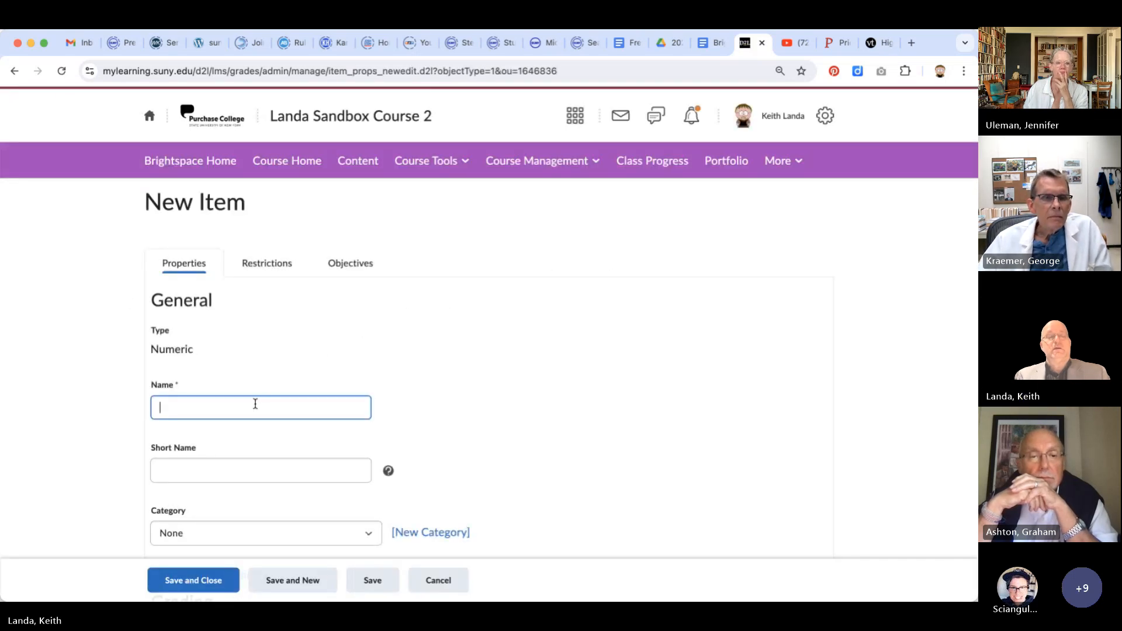
pyautogui.write('Midterm ')
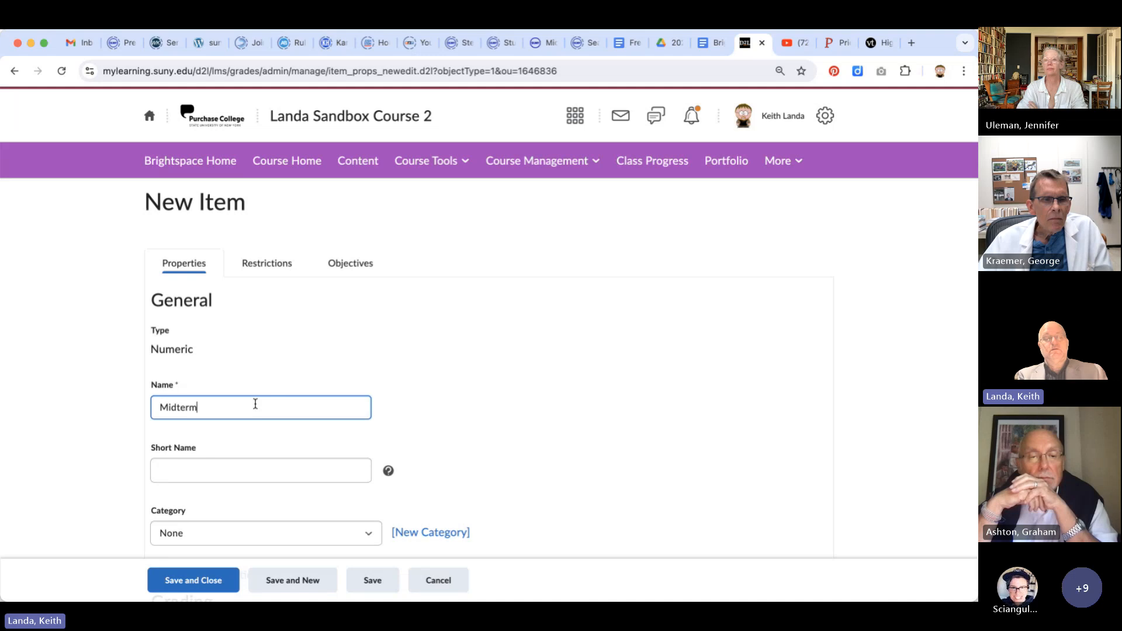
pyautogui.write('1')
# Step: Set the maximum points of the Midterm 1 item to 100
pyautogui.scroll(-6, 256, 404)
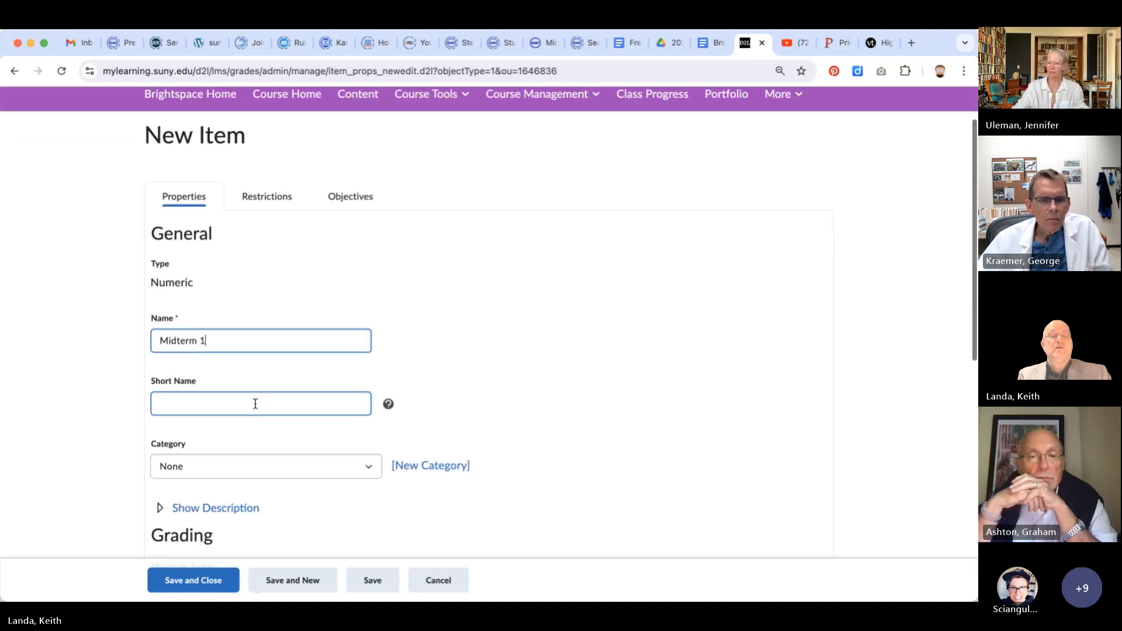
pyautogui.click(196, 310)
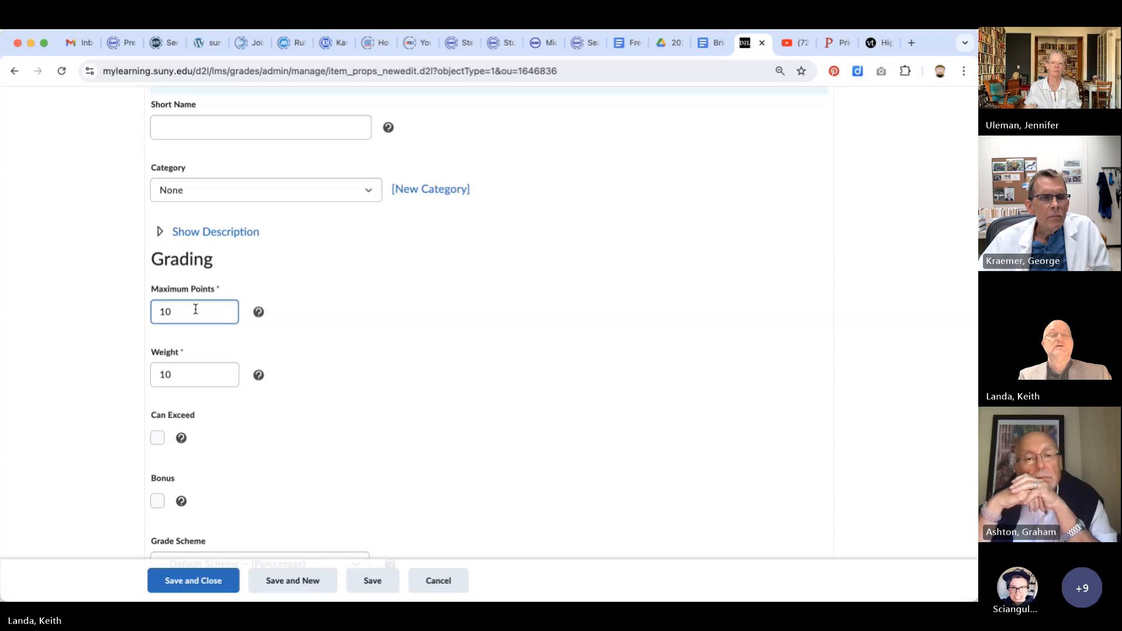
pyautogui.scroll(-3, 281, 345)
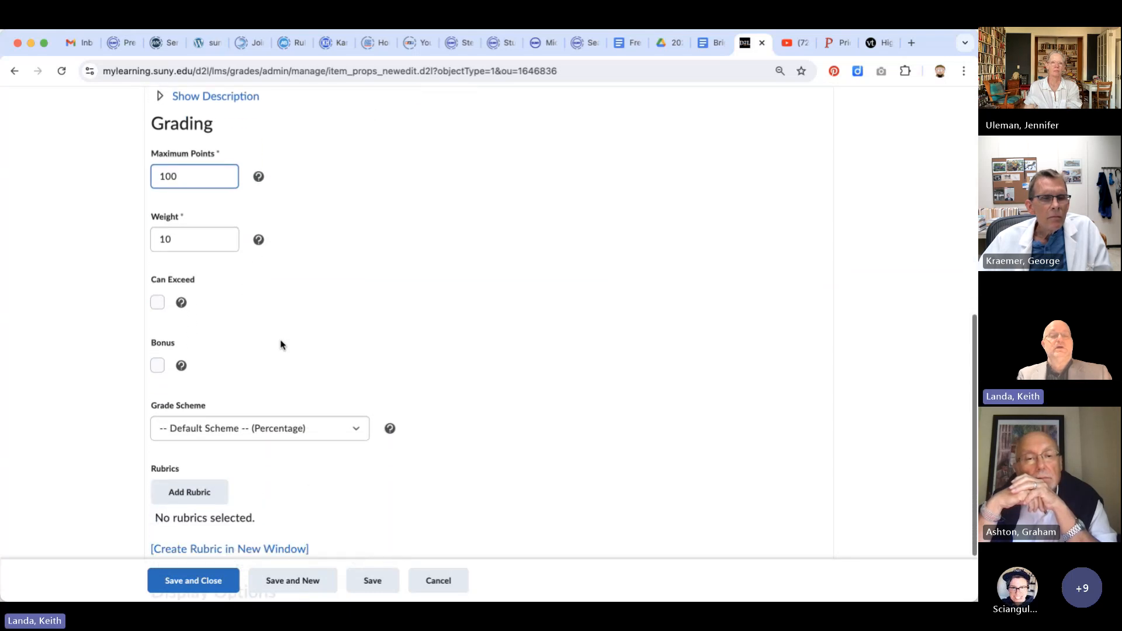
pyautogui.scroll(-1, 281, 345)
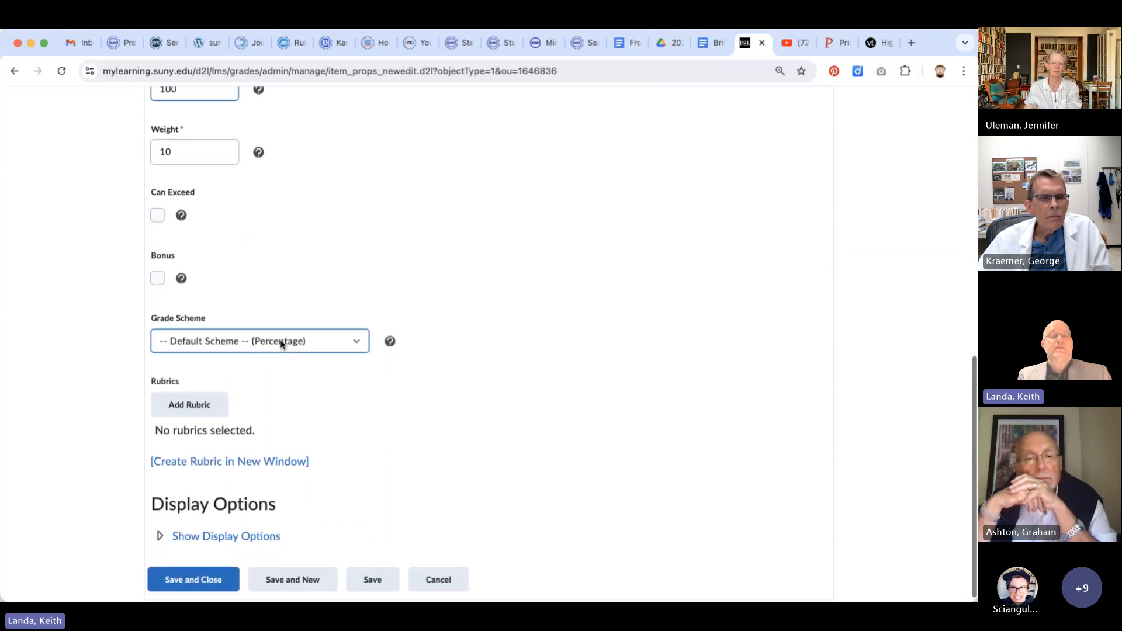
pyautogui.scroll(6, 281, 345)
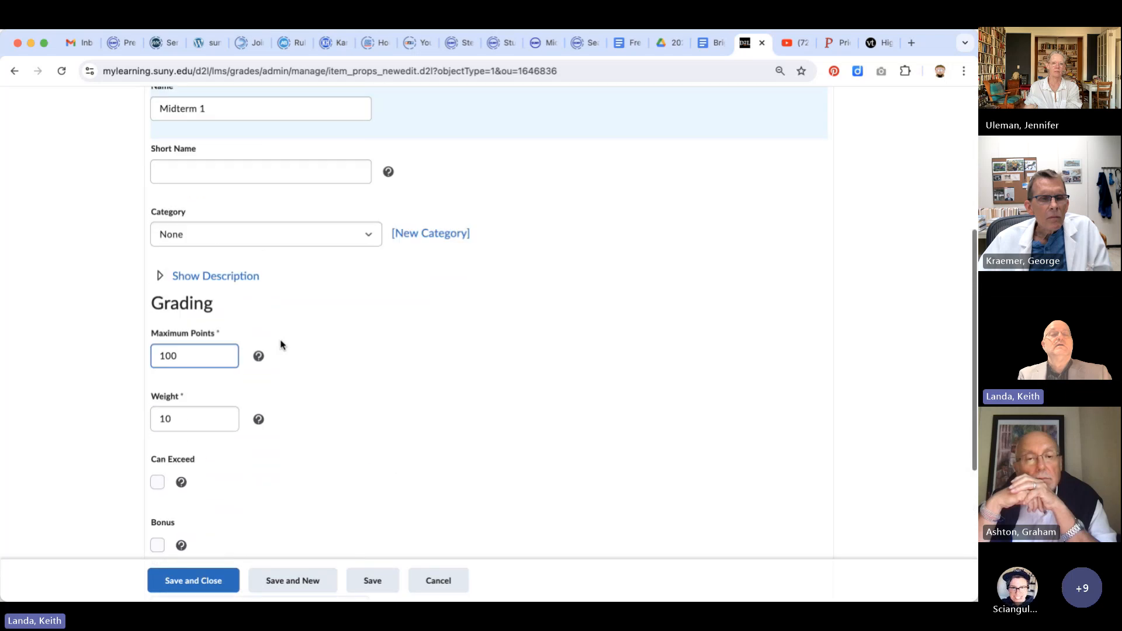
# Step: Assign the Midterm 1 item to the Exams category, then save and close it
pyautogui.click(368, 295)
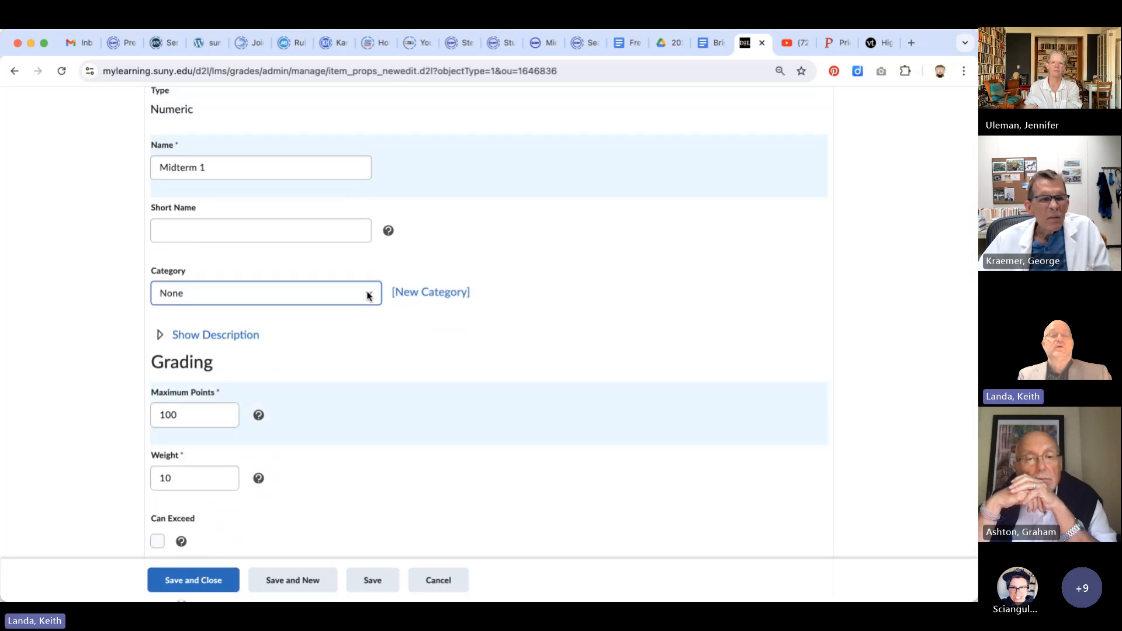
pyautogui.click(287, 307)
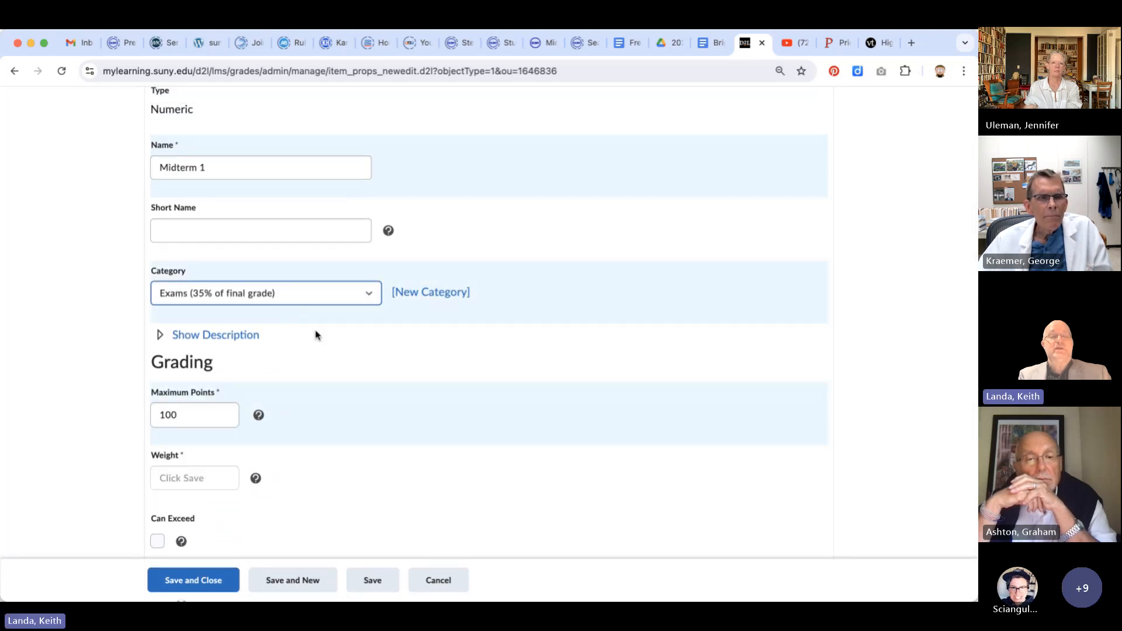
pyautogui.scroll(-5, 455, 438)
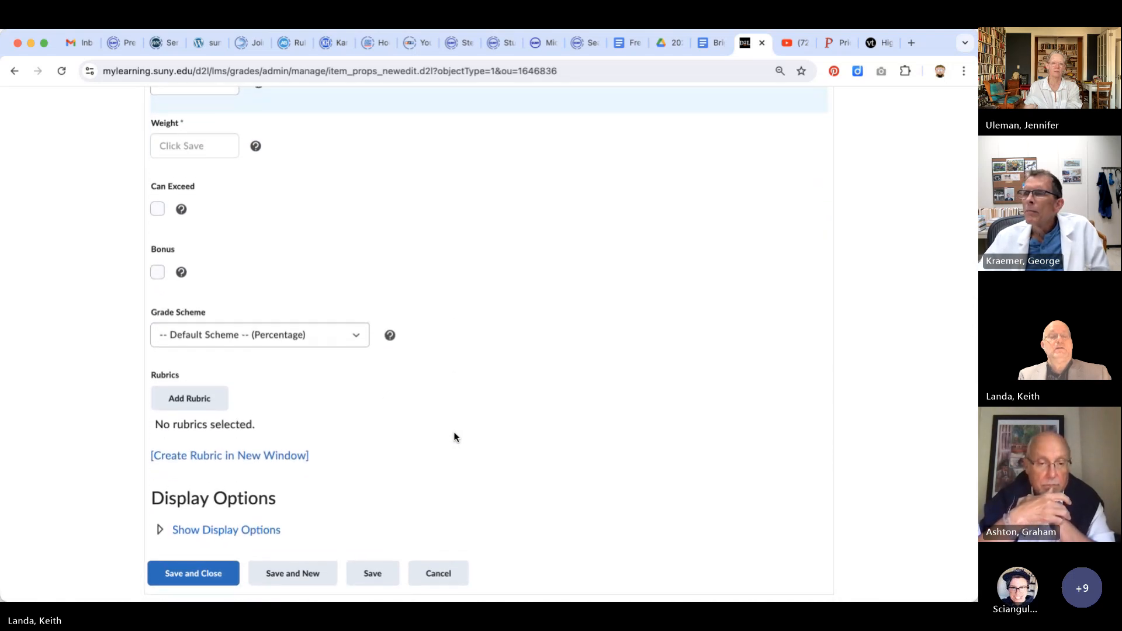
pyautogui.click(192, 573)
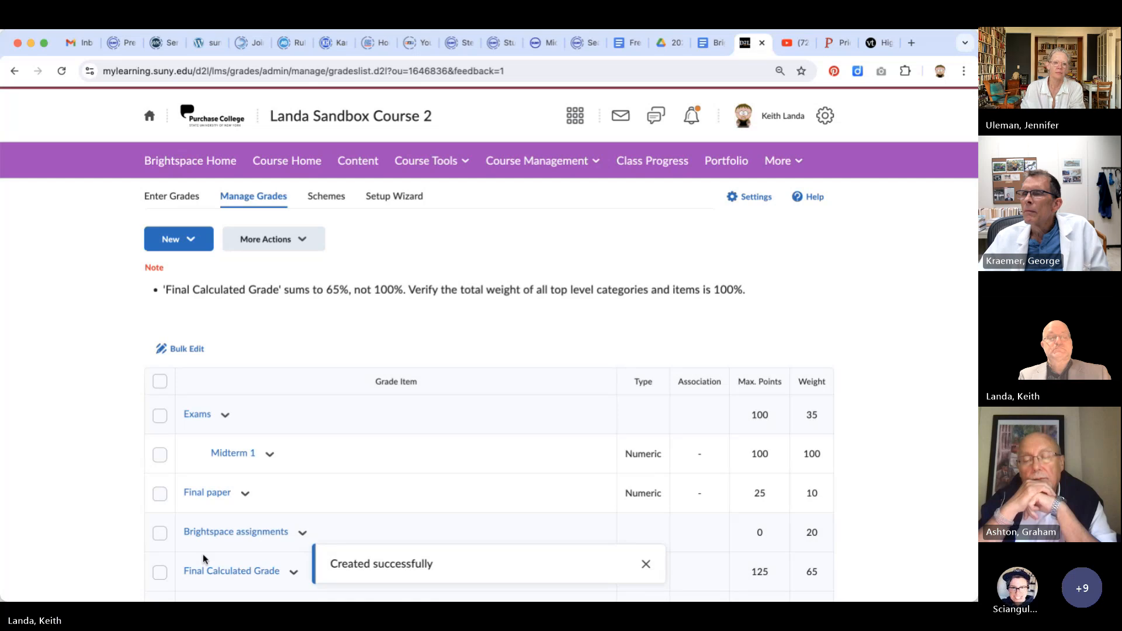
# Step: Start a new numeric grade item named Midterm 2
pyautogui.scroll(-1, 359, 454)
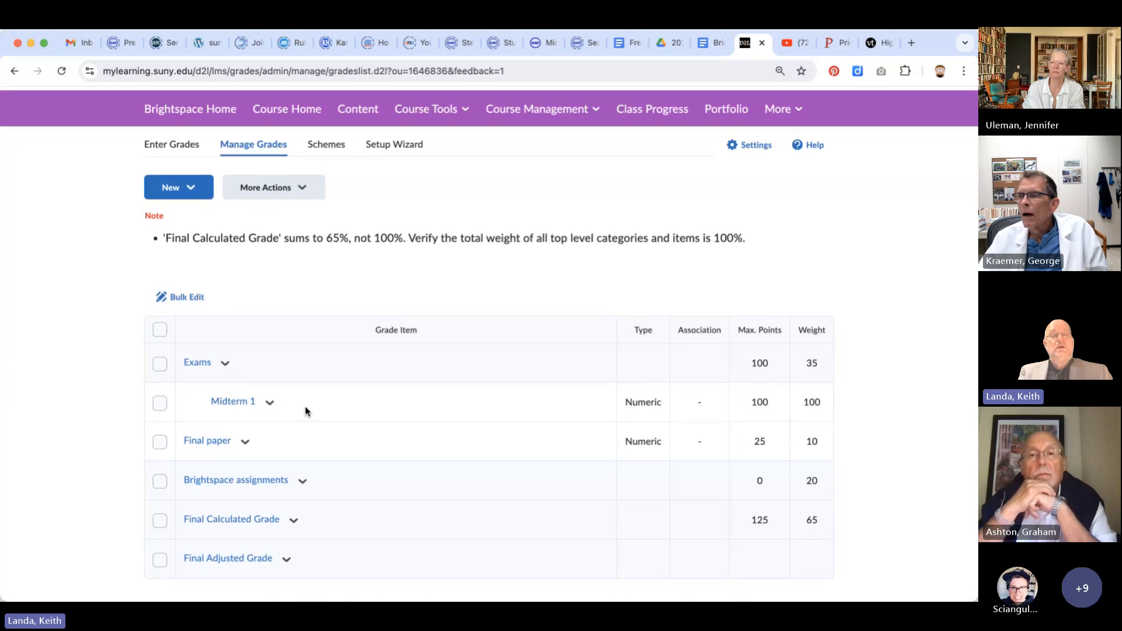
pyautogui.click(192, 189)
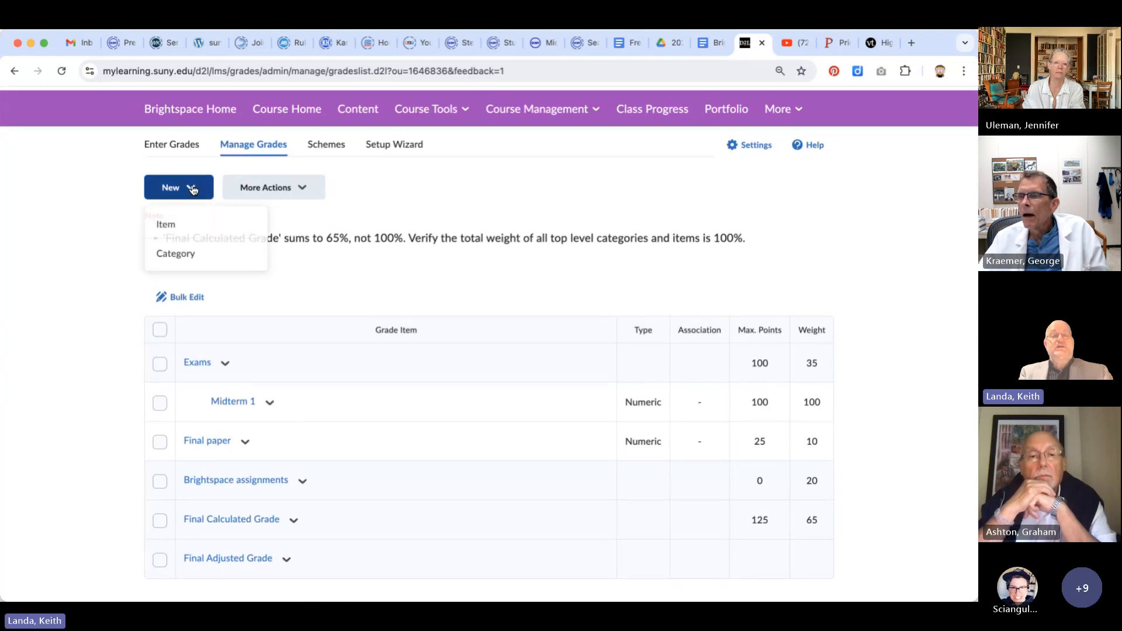
pyautogui.click(177, 222)
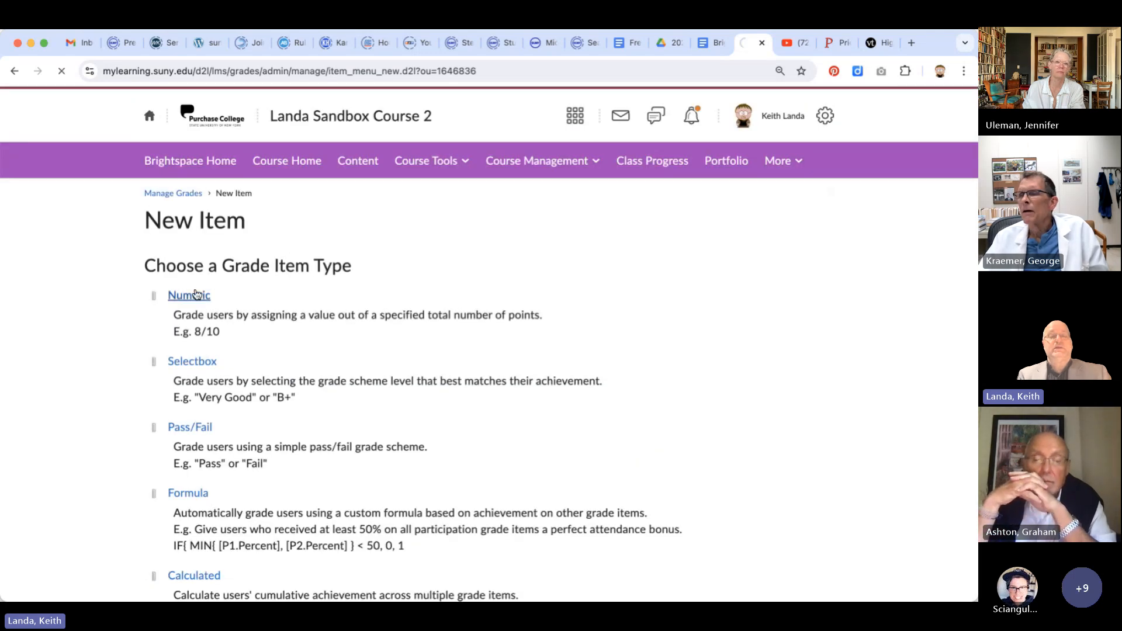
pyautogui.click(193, 295)
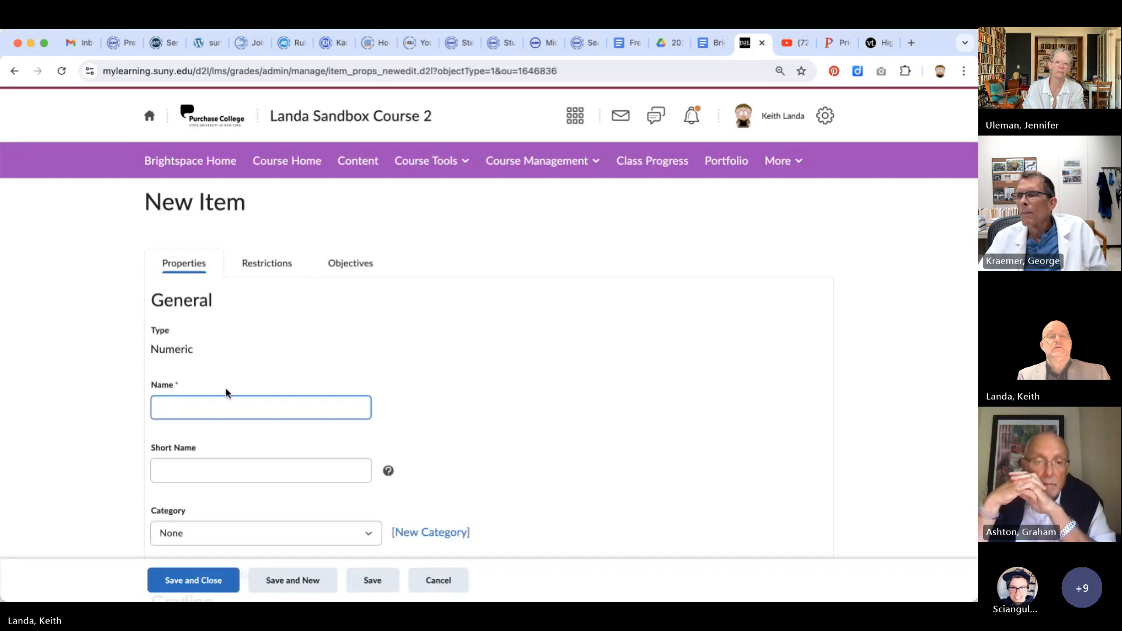
pyautogui.write('Midterm 2')
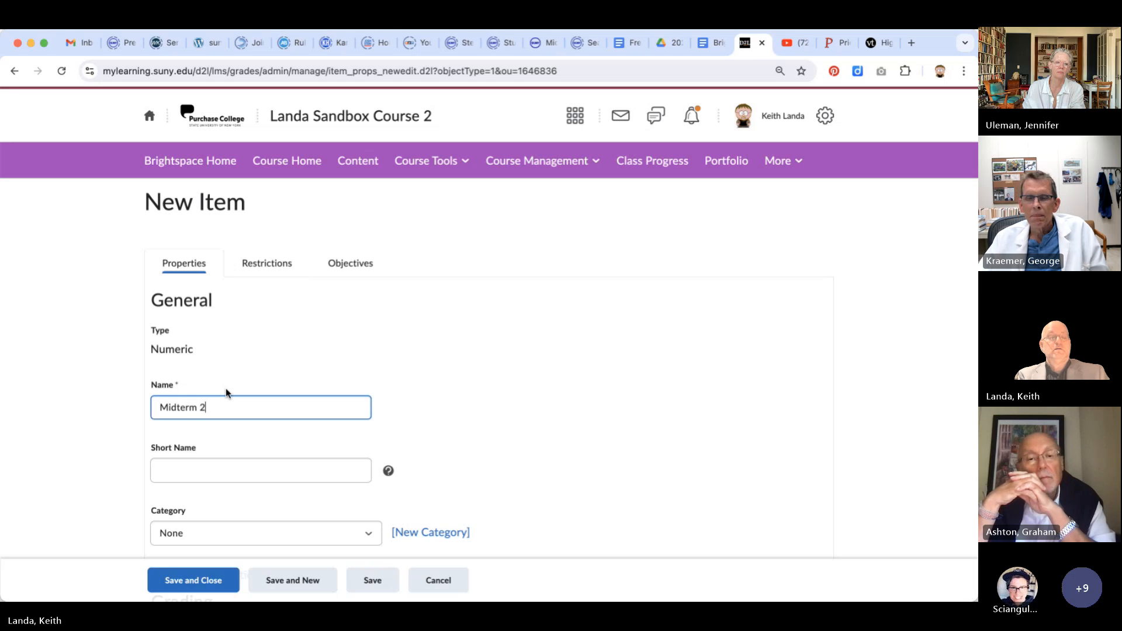
# Step: Set the maximum points of the Midterm 2 item to 100, then save and close it
pyautogui.scroll(-4, 226, 388)
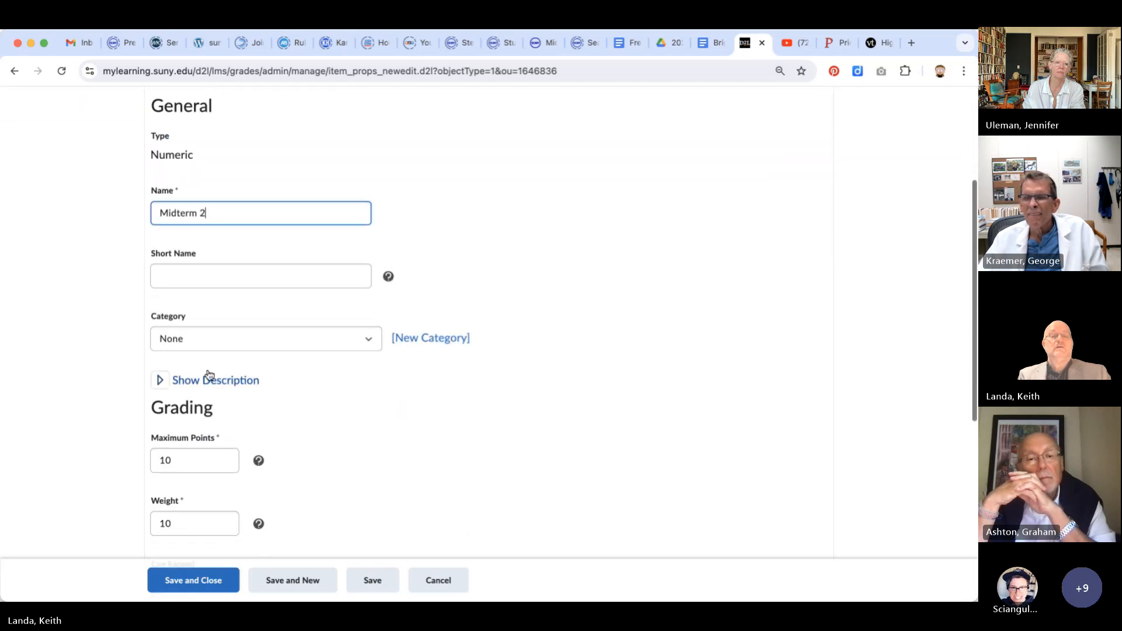
pyautogui.click(183, 454)
pyautogui.write('0')
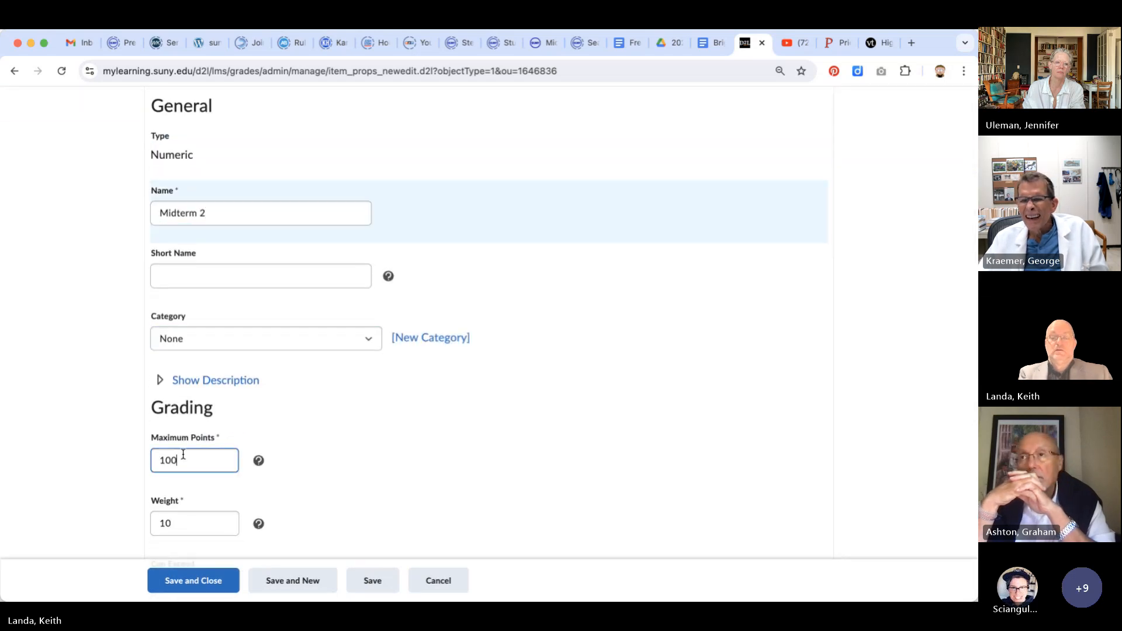
pyautogui.scroll(-2, 328, 459)
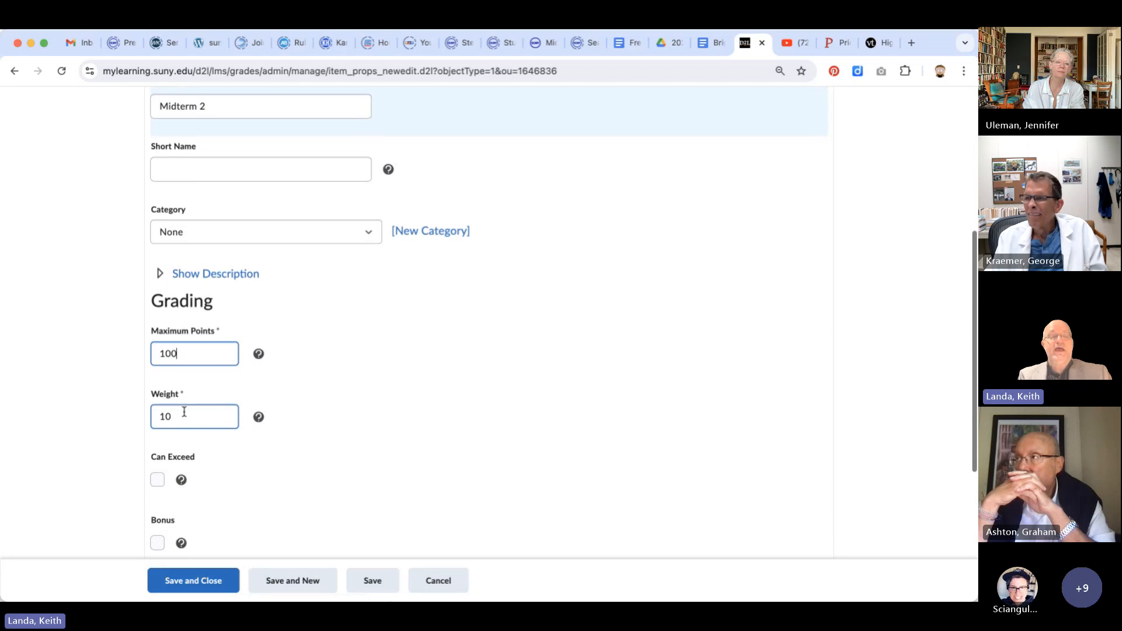
pyautogui.click(190, 414)
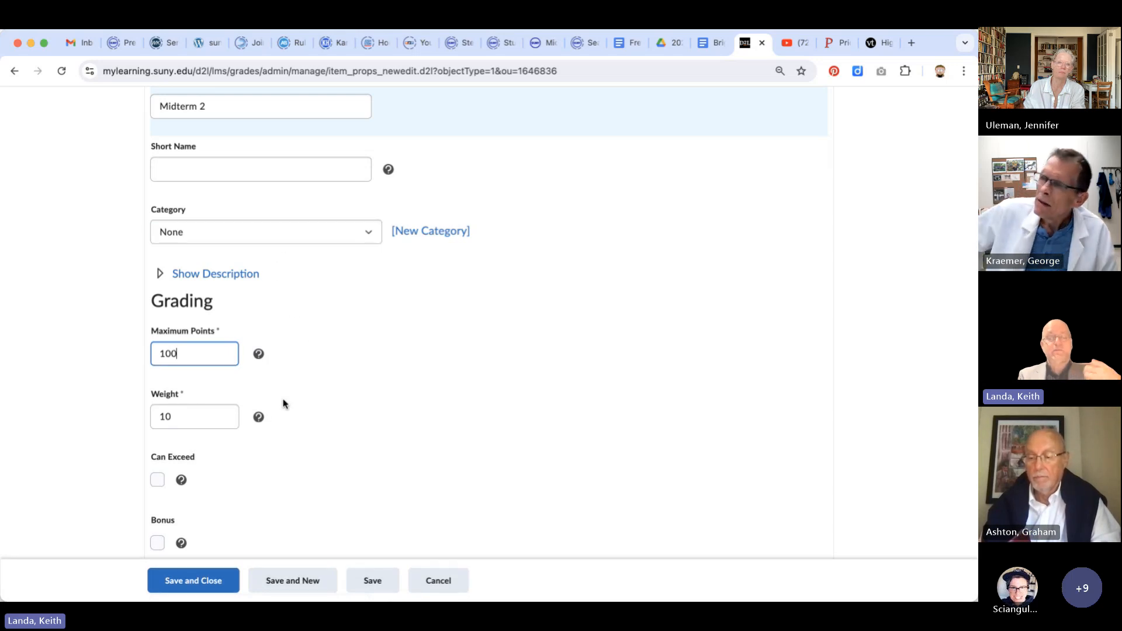
pyautogui.scroll(-1, 292, 492)
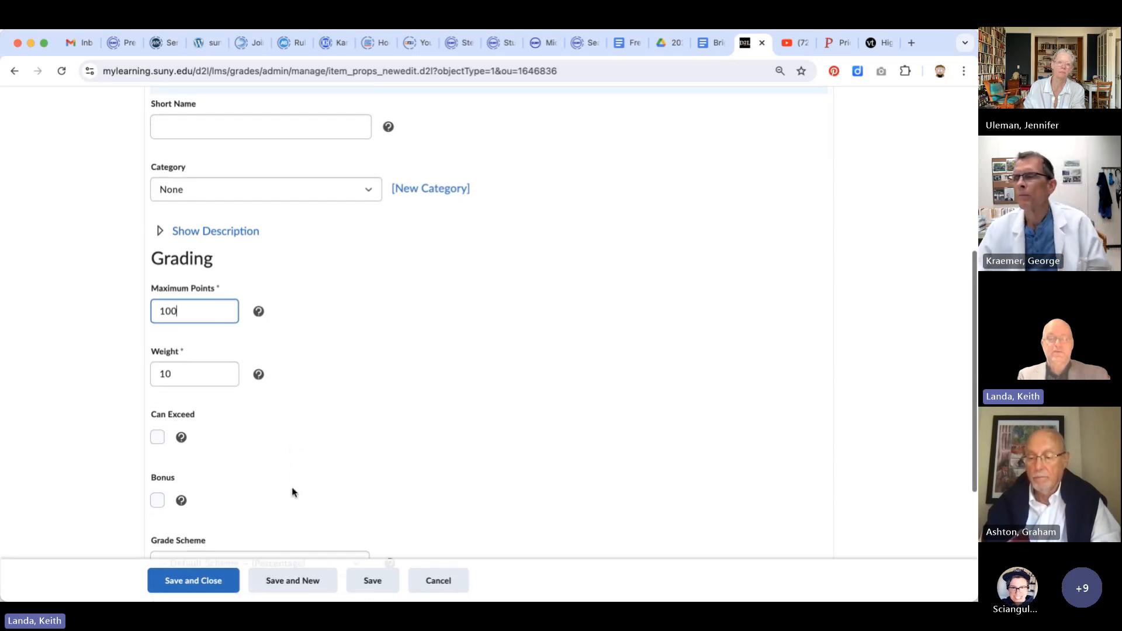
pyautogui.click(193, 583)
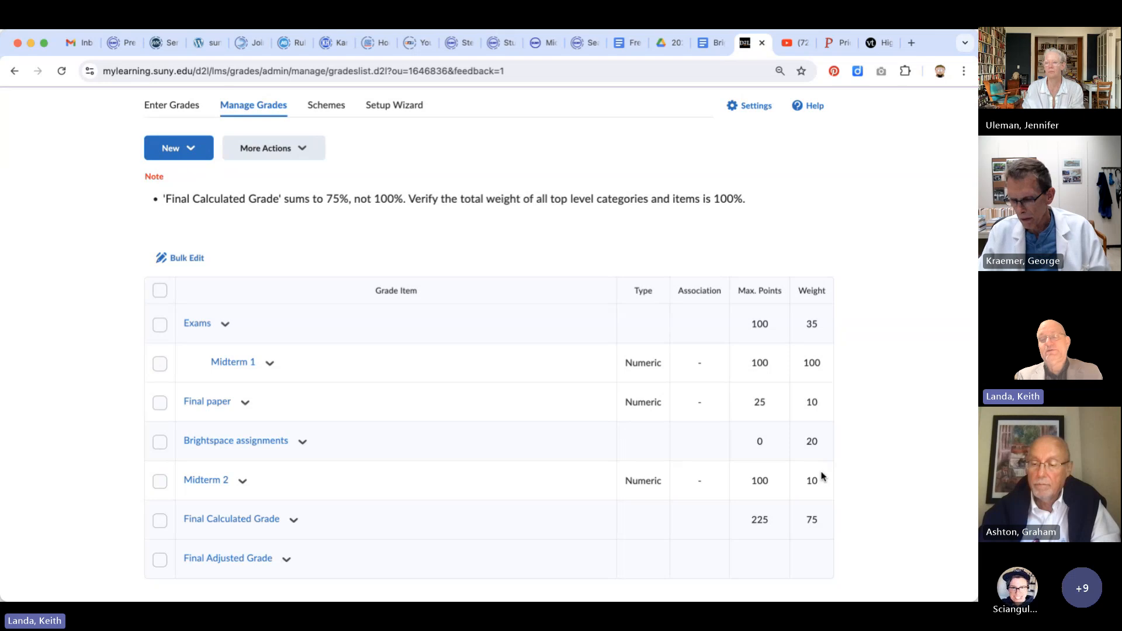
# Step: Edit the Midterm 2 item to assign it to the Exams category, then save and close it
pyautogui.click(242, 481)
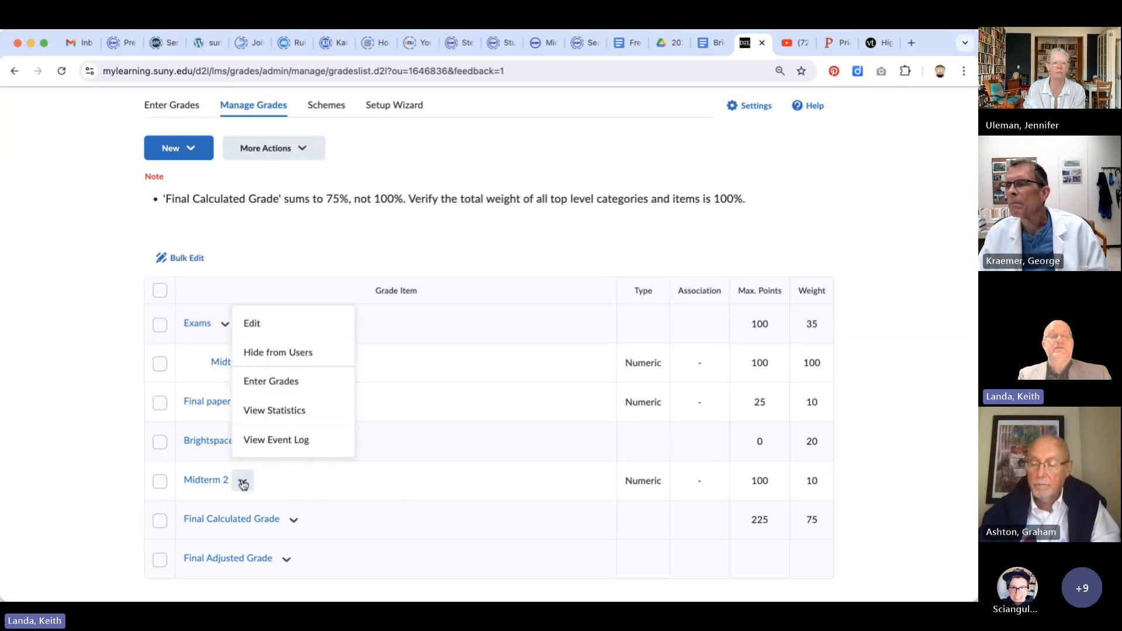
pyautogui.click(254, 323)
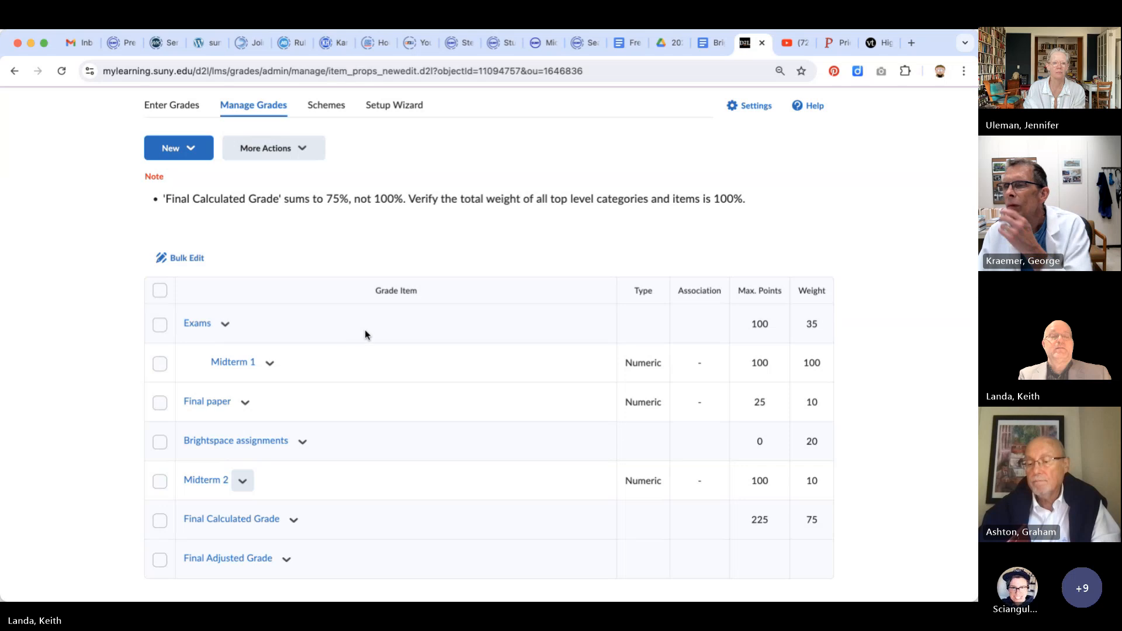
pyautogui.scroll(-2, 365, 333)
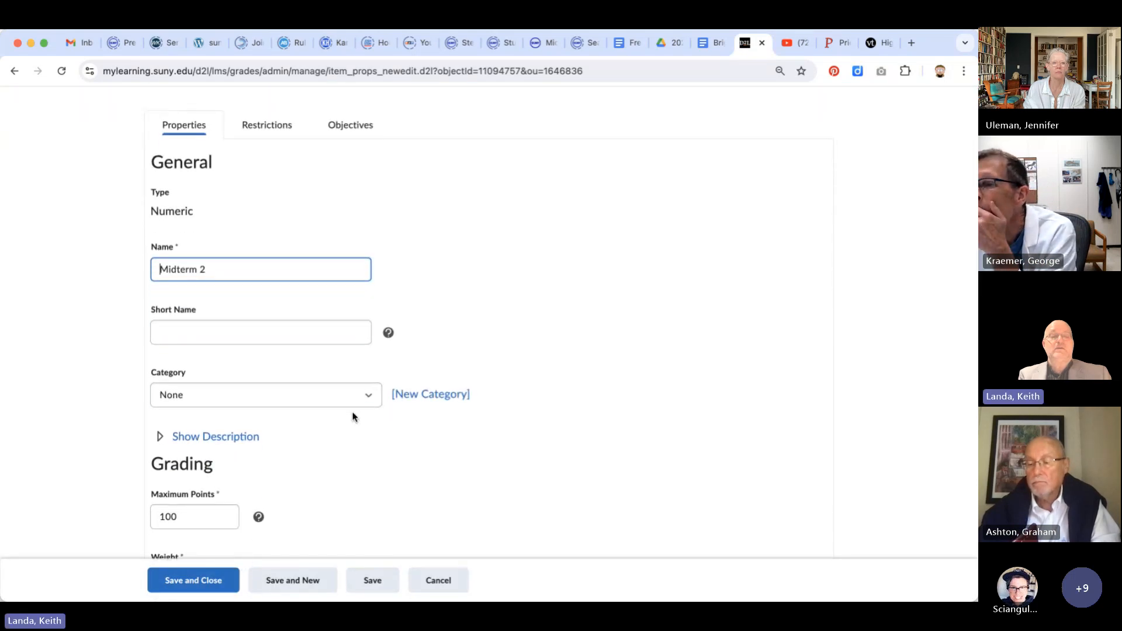
pyautogui.click(364, 396)
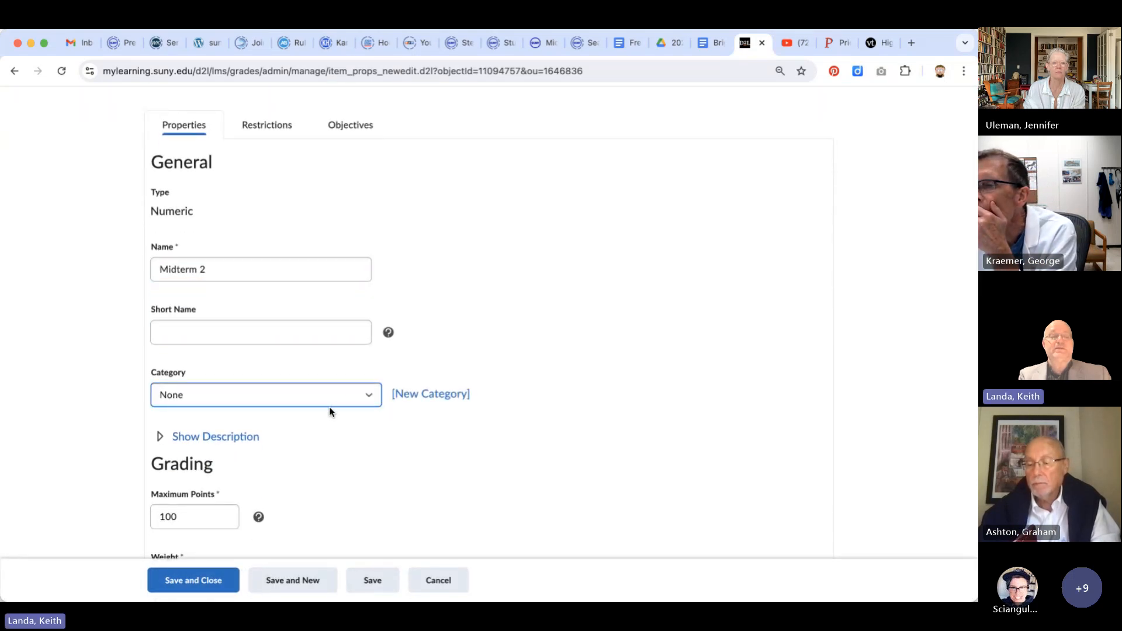
pyautogui.click(434, 421)
pyautogui.scroll(-6, 436, 421)
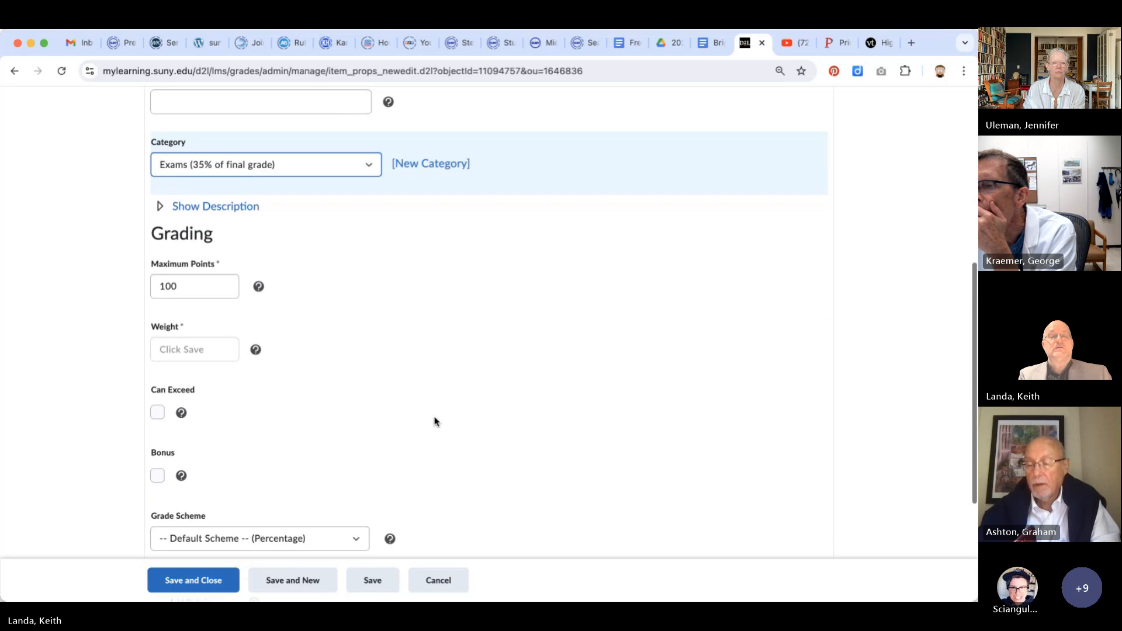
pyautogui.scroll(-4, 435, 420)
pyautogui.click(208, 576)
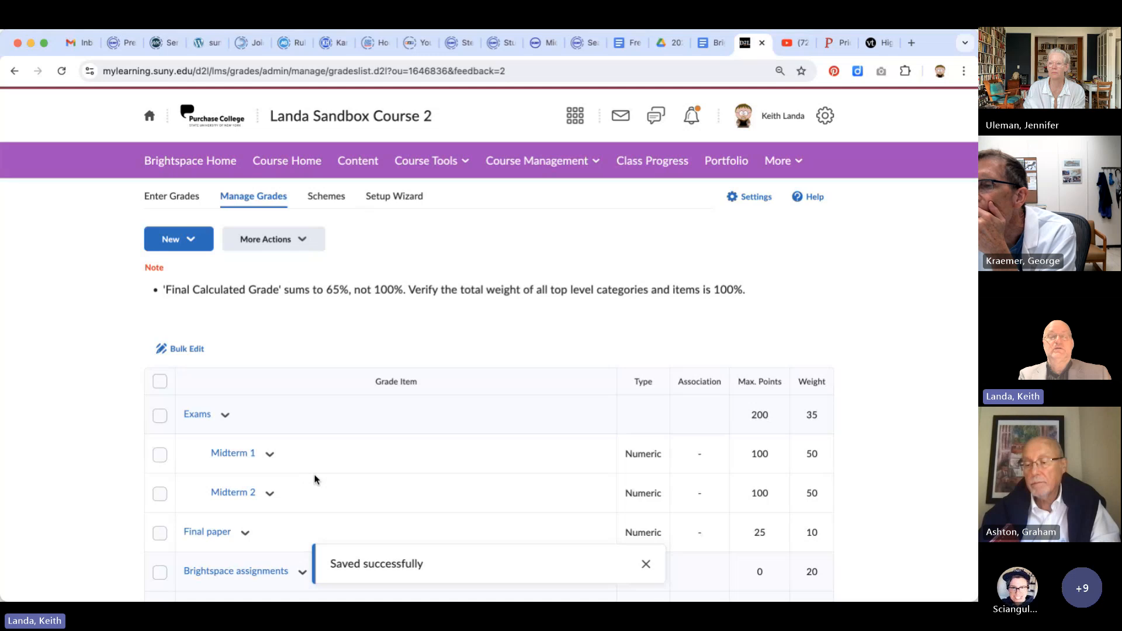
# Step: Start a new numeric grade item named Final exam
pyautogui.scroll(-2, 327, 474)
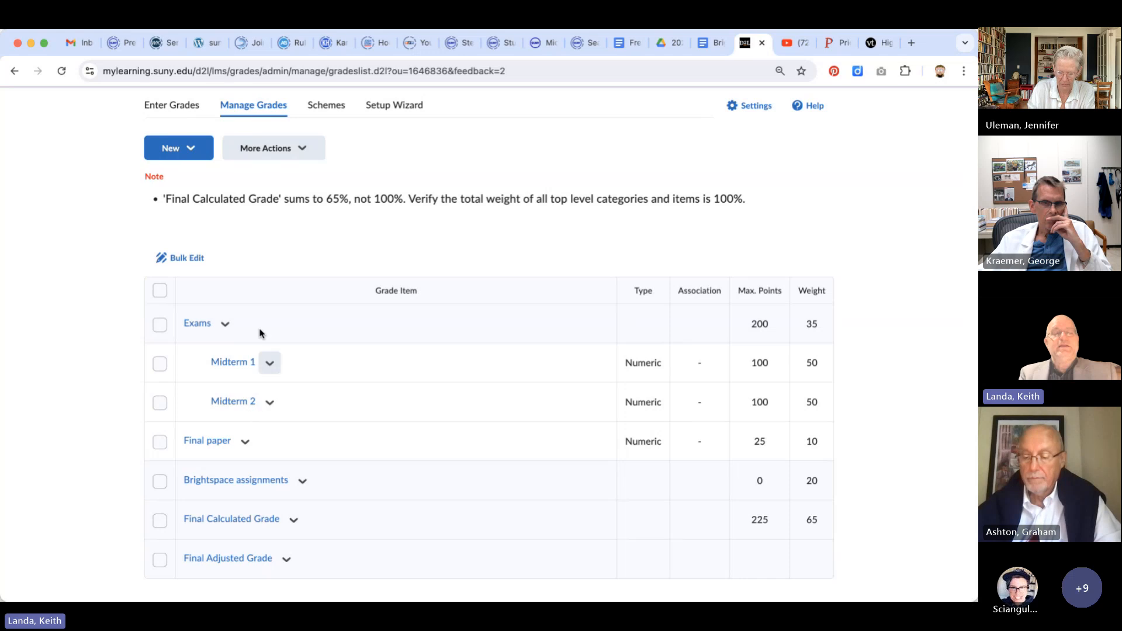
pyautogui.click(197, 154)
pyautogui.click(181, 186)
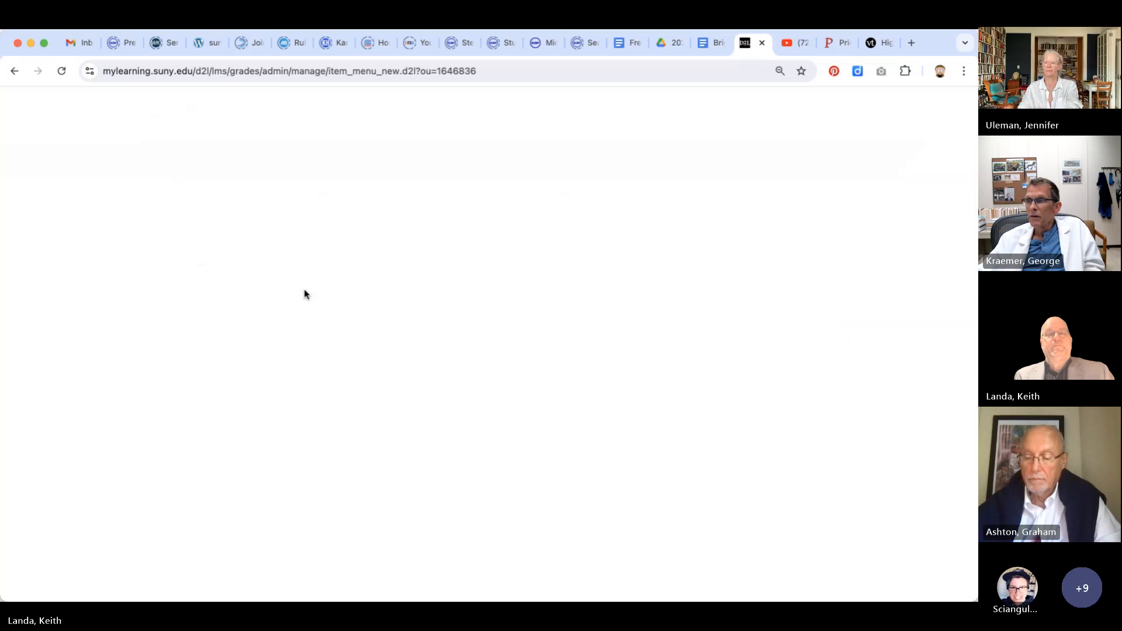
pyautogui.click(199, 295)
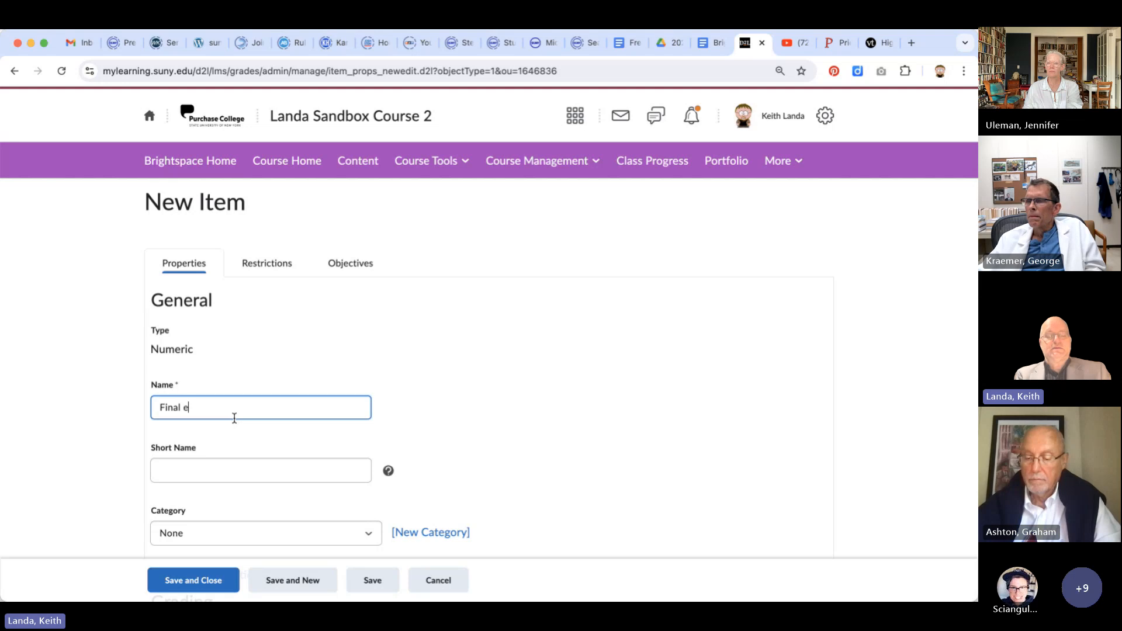
pyautogui.write('xam')
# Step: Assign the Final exam item to the Exams category with 150 maximum points, then save and close it
pyautogui.scroll(-5, 246, 409)
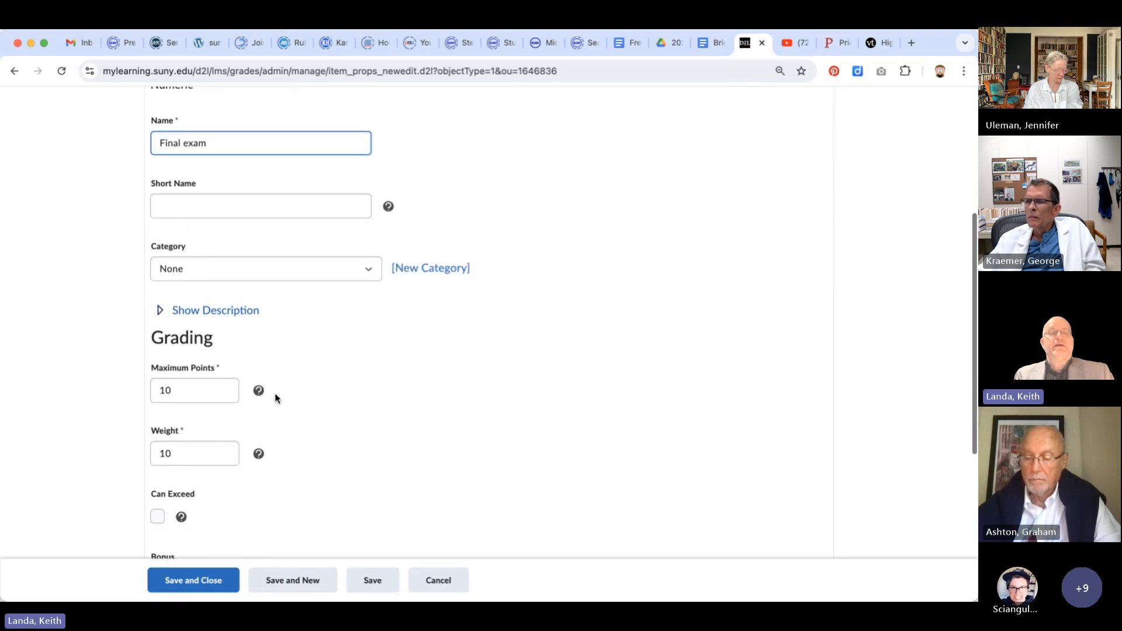
pyautogui.click(356, 279)
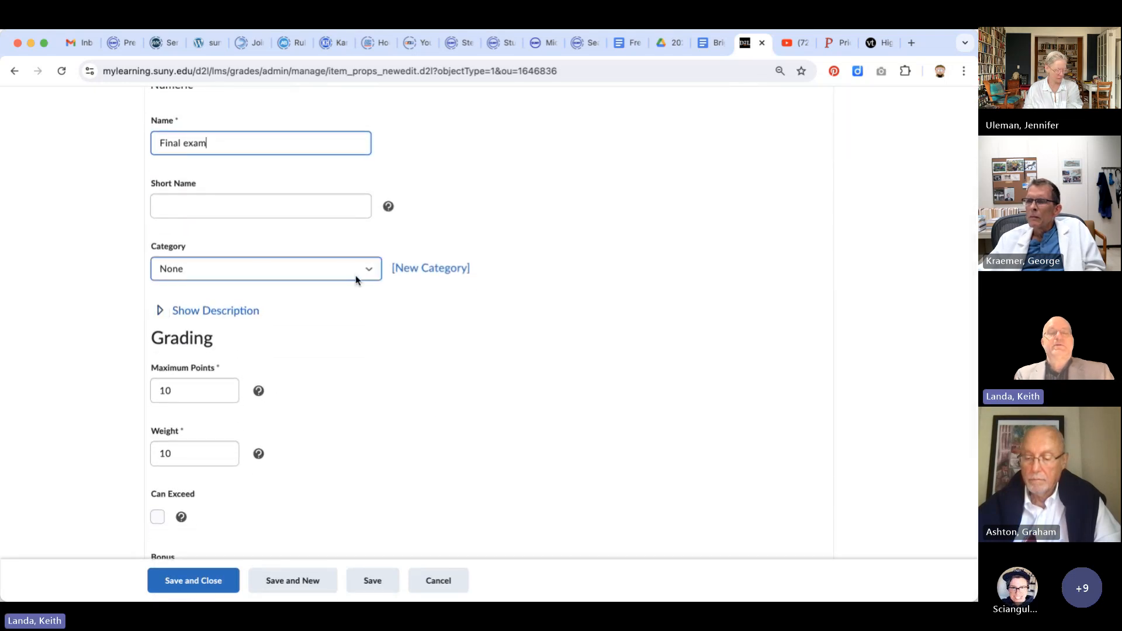
pyautogui.click(316, 291)
pyautogui.click(165, 391)
pyautogui.write('1')
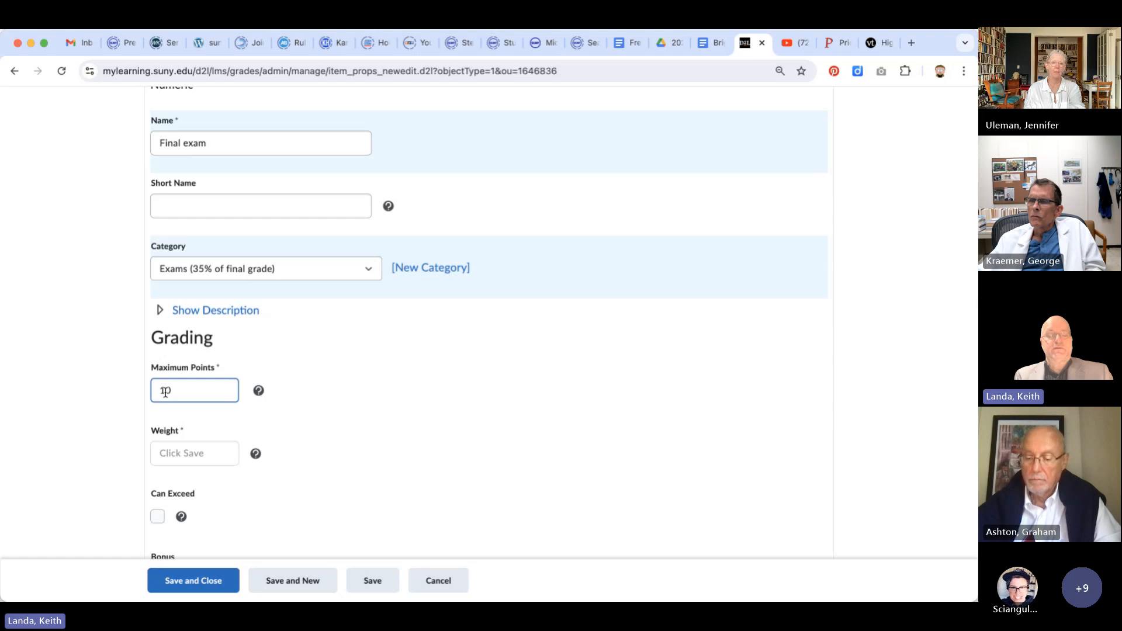
pyautogui.write('50')
pyautogui.scroll(-3, 280, 421)
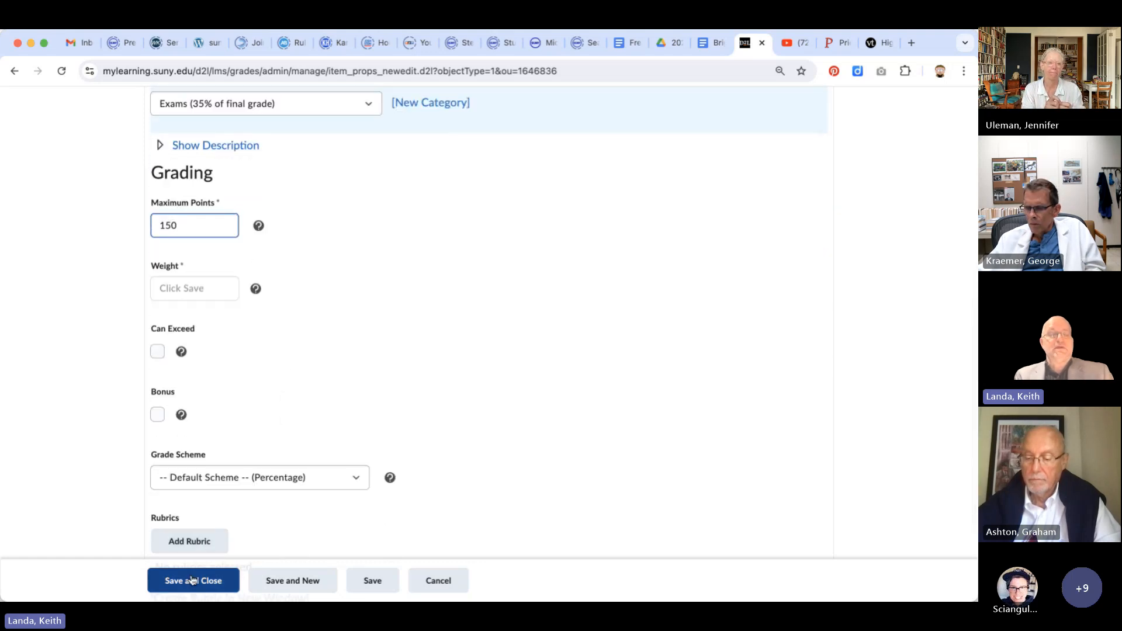
pyautogui.click(193, 581)
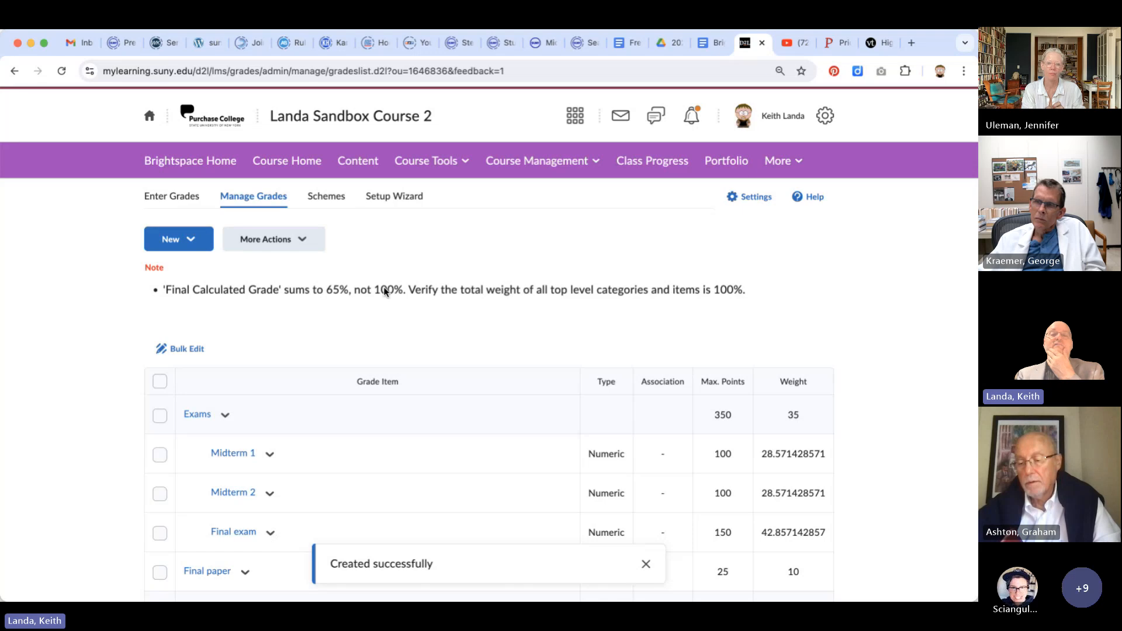
# Step: Open the Chaqpter 1 reading response assignment of the course for editing
pyautogui.click(454, 167)
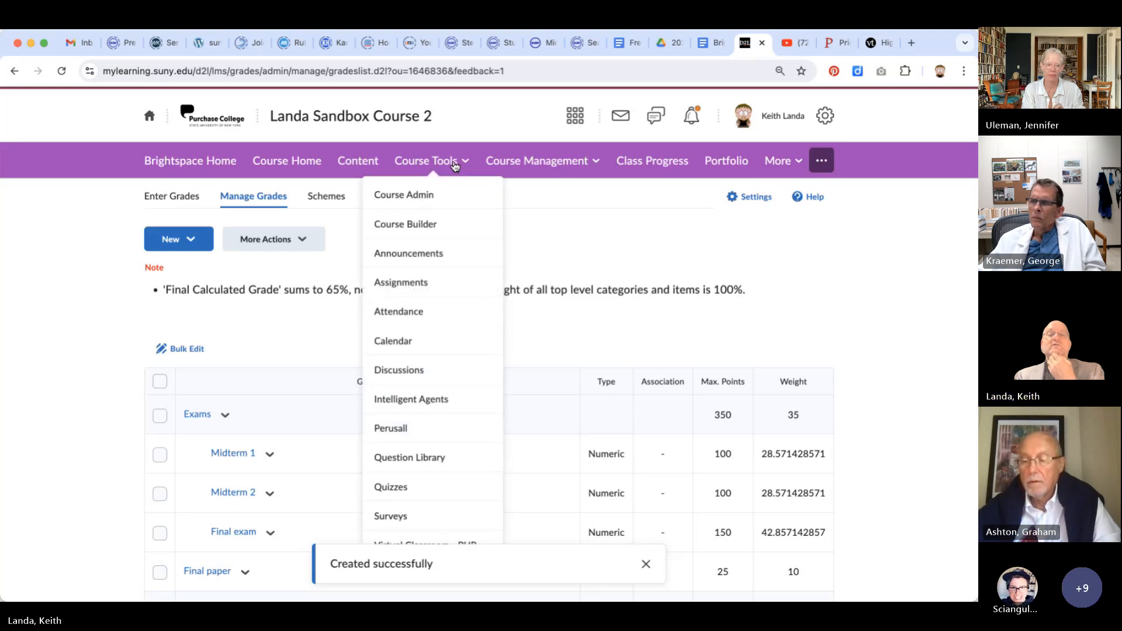
pyautogui.click(417, 286)
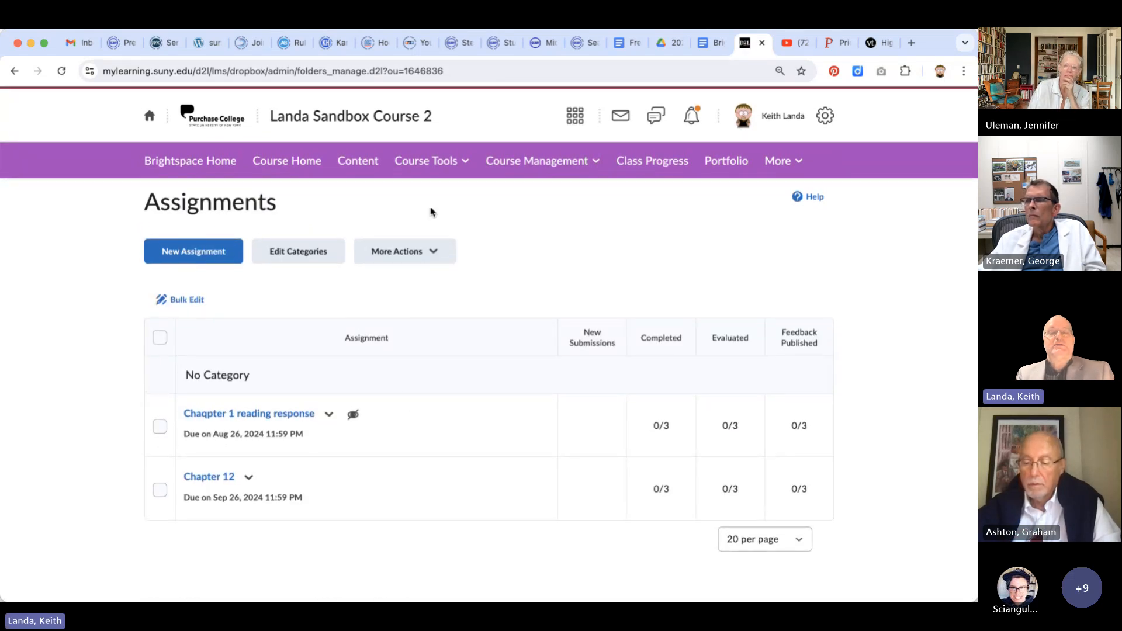
pyautogui.click(331, 416)
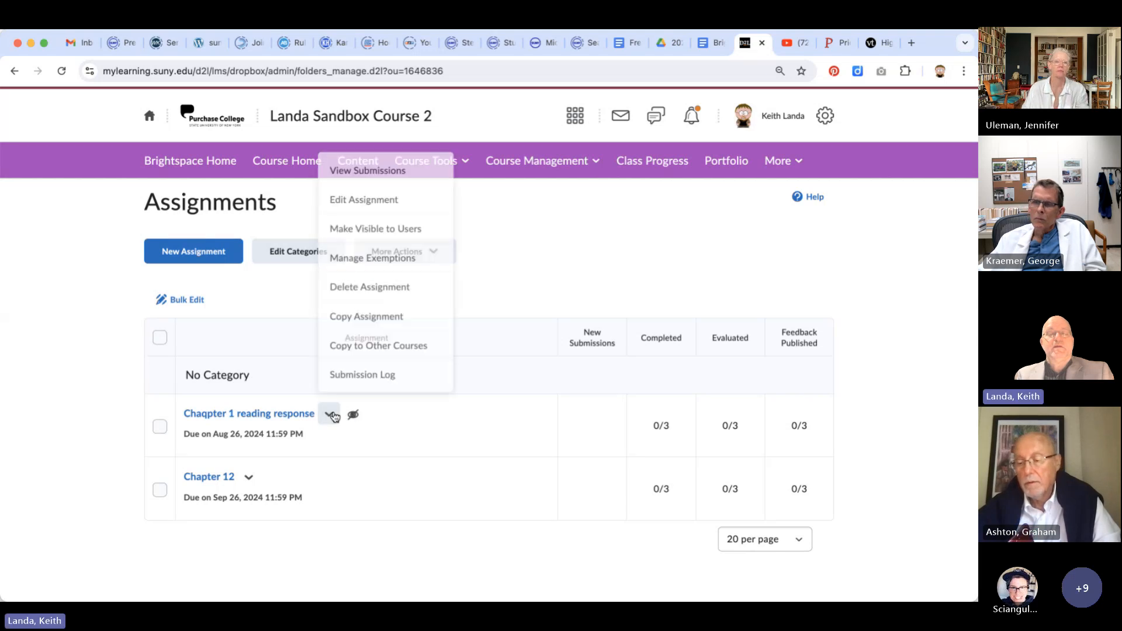
pyautogui.click(380, 170)
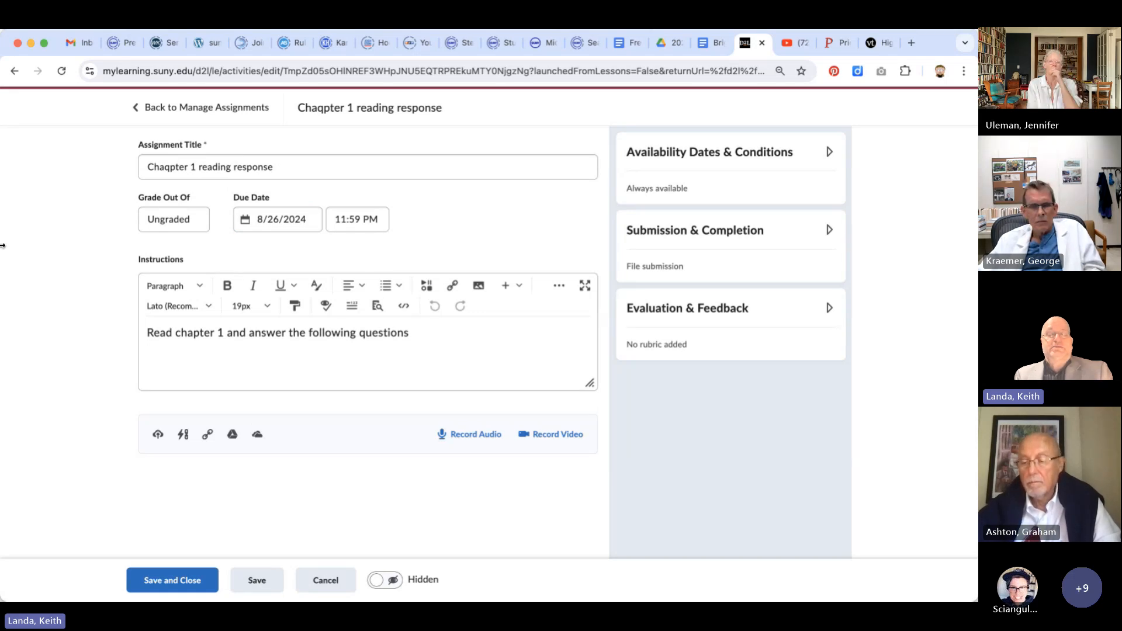
# Step: Make the Chaqpter 1 reading response assignment visible and grade it out of 20 points
pyautogui.click(380, 580)
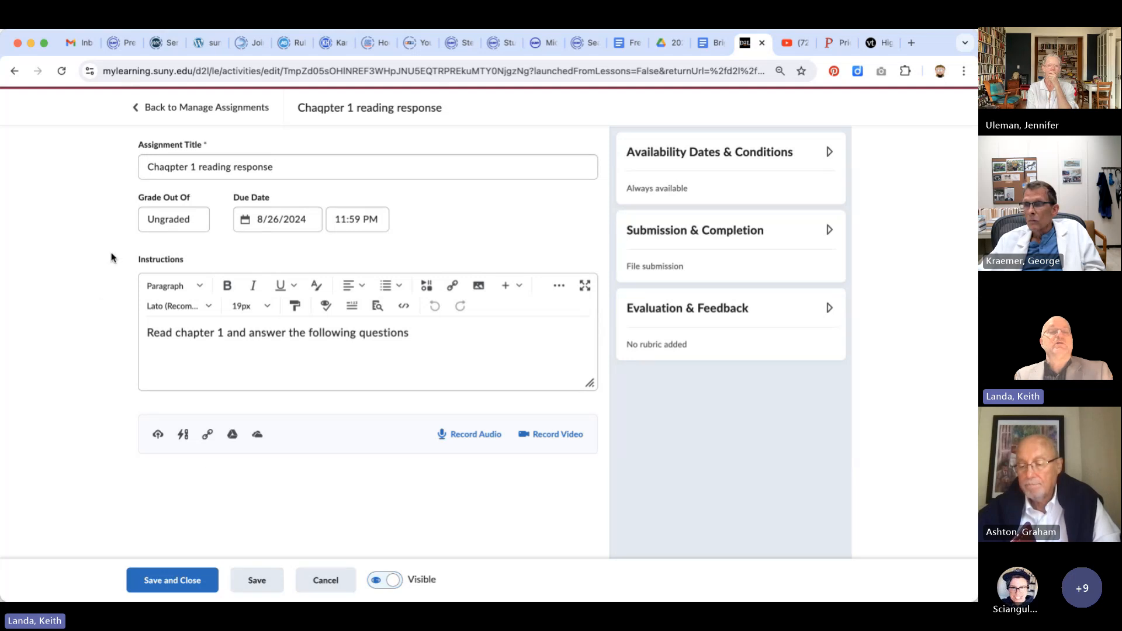
pyautogui.click(182, 223)
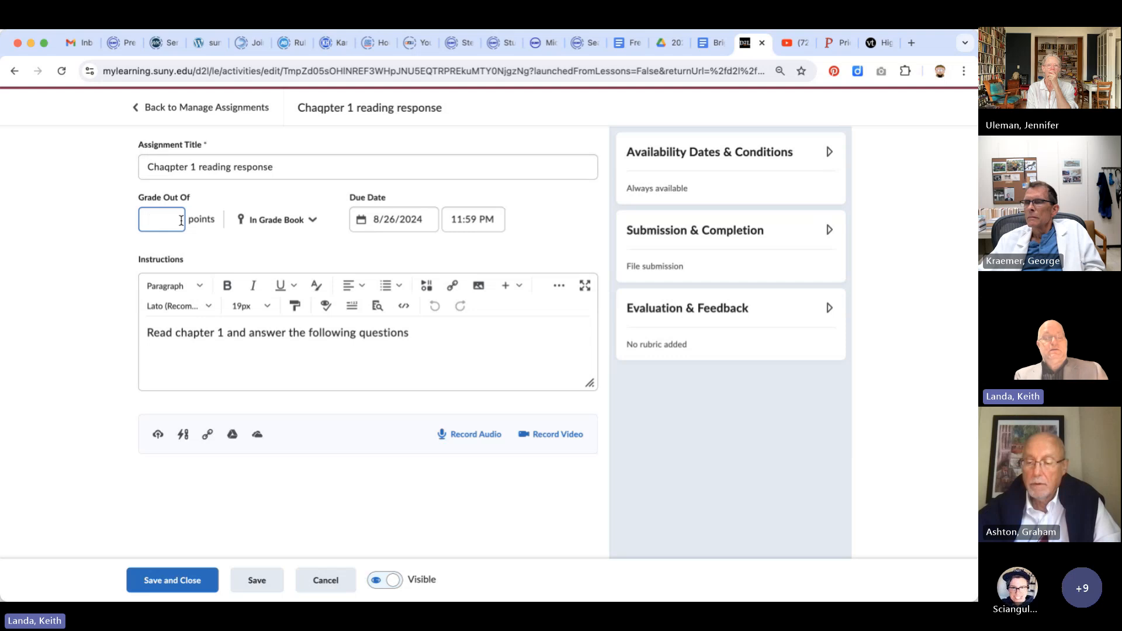
pyautogui.write('20')
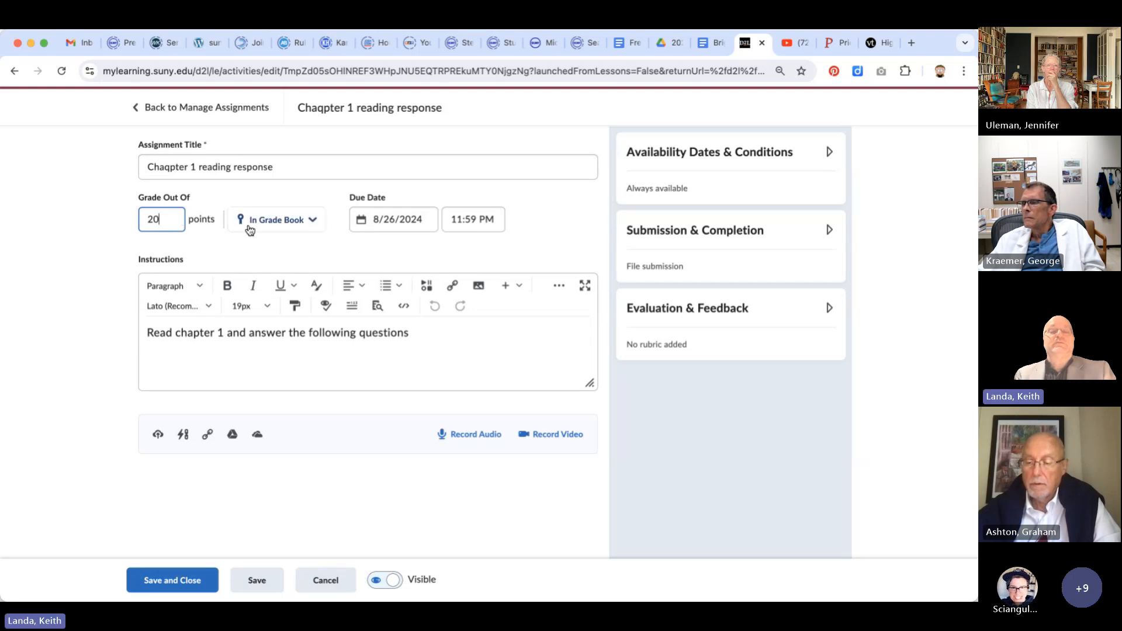
# Step: Link the Chaqpter 1 reading response assignment to a new grade item in the Brightspace assignments category, then save and close it
pyautogui.click(314, 220)
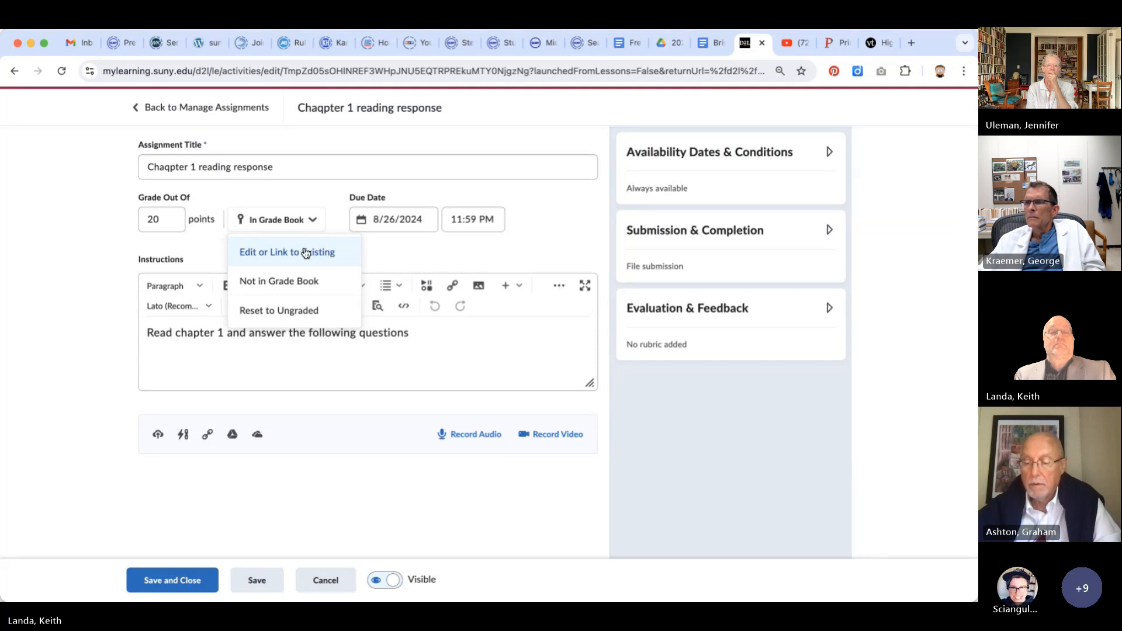
pyautogui.click(305, 254)
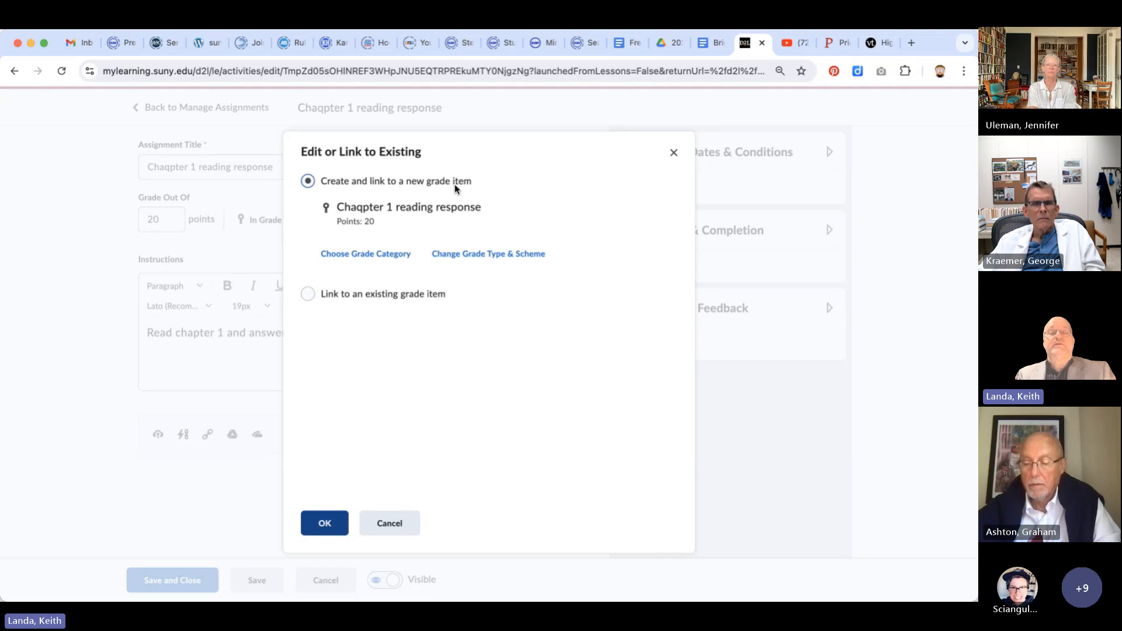
pyautogui.click(379, 255)
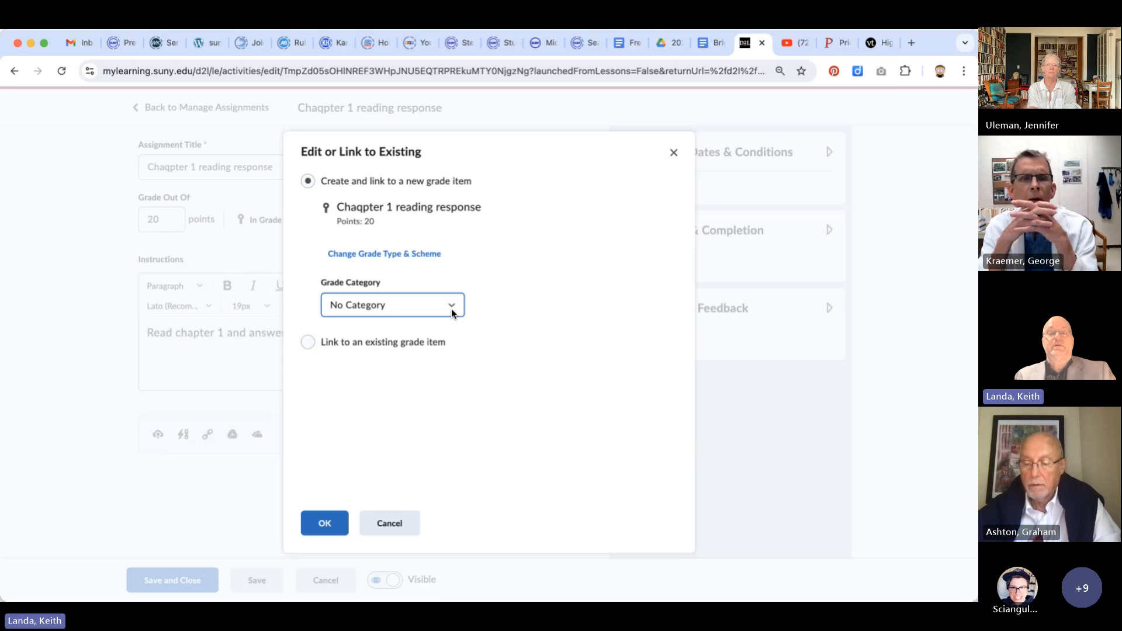
pyautogui.click(420, 339)
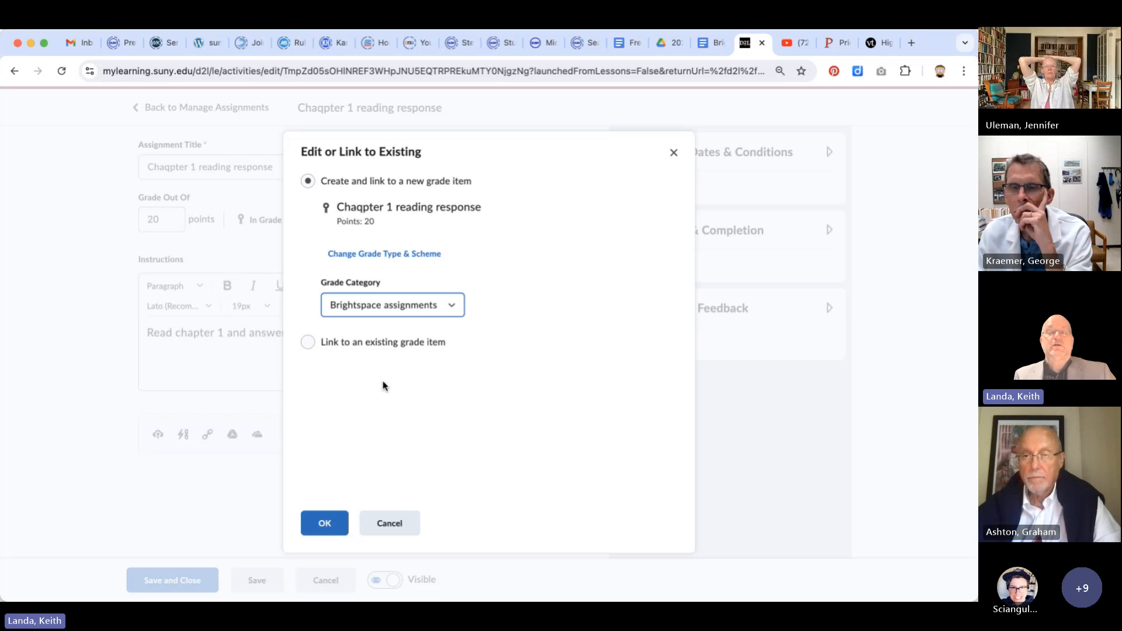
pyautogui.click(325, 523)
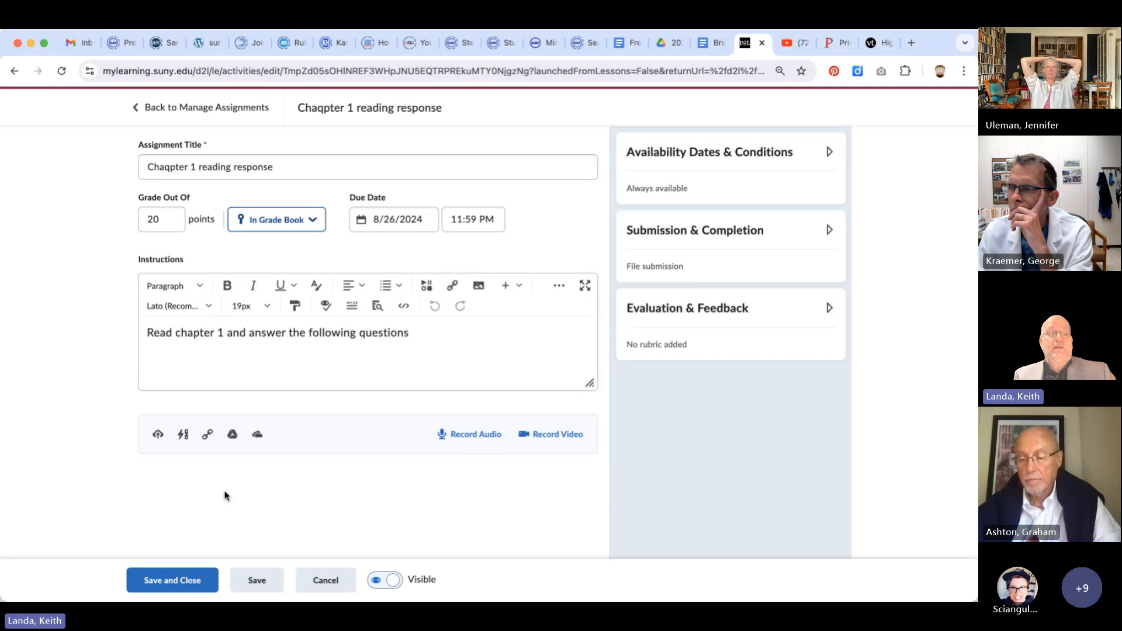
pyautogui.click(187, 581)
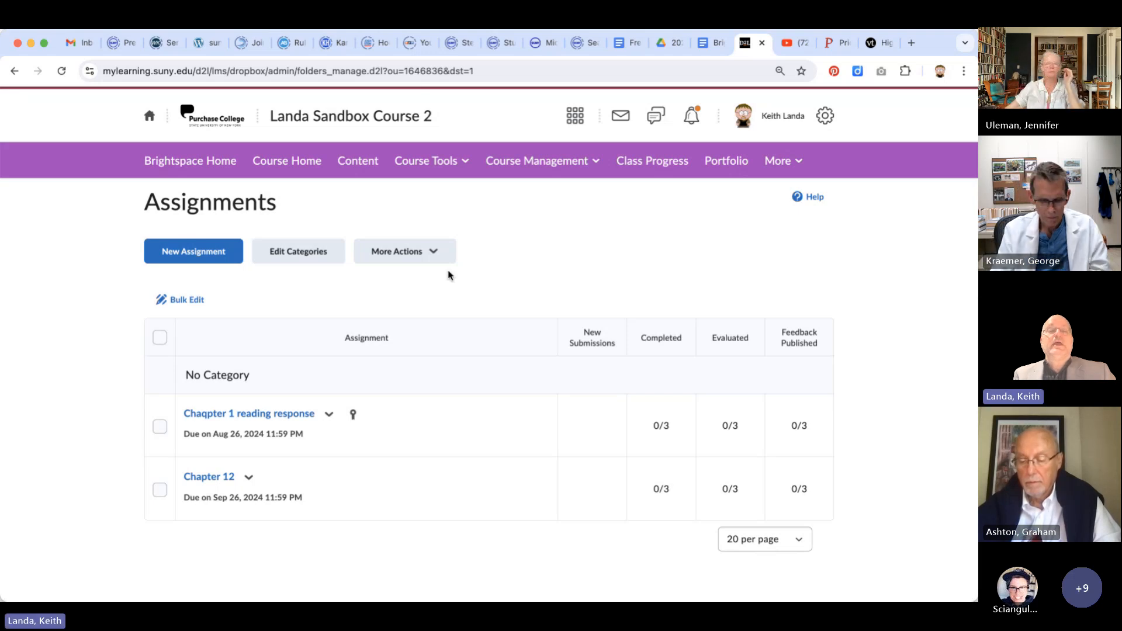
# Step: Open the course grade book and examine the weights of the categories and grade items
pyautogui.click(535, 166)
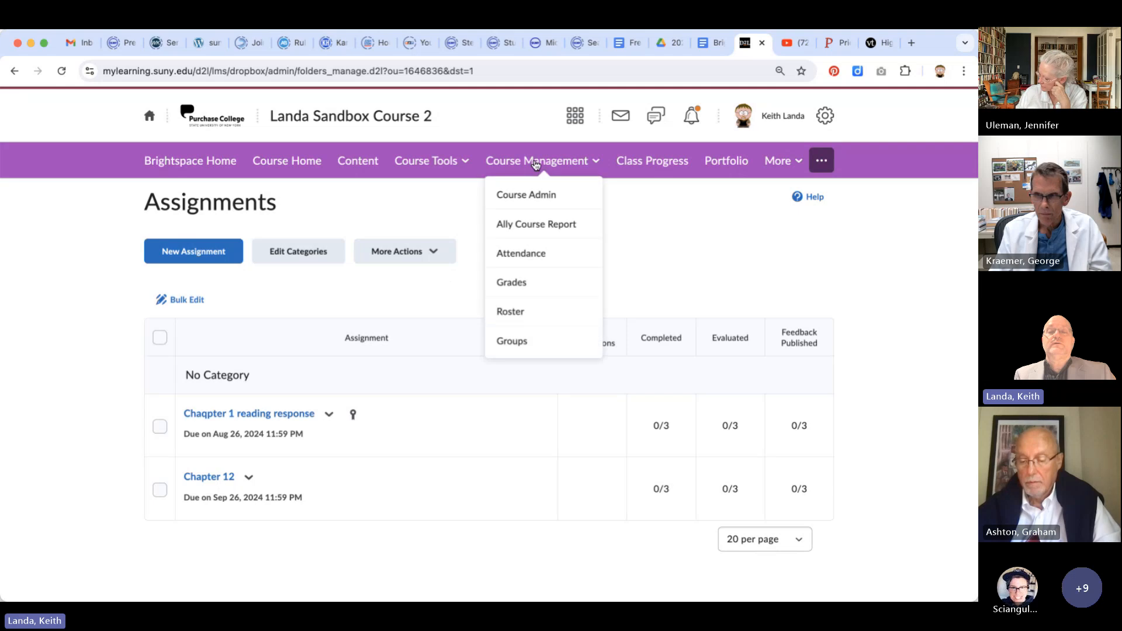
pyautogui.click(509, 282)
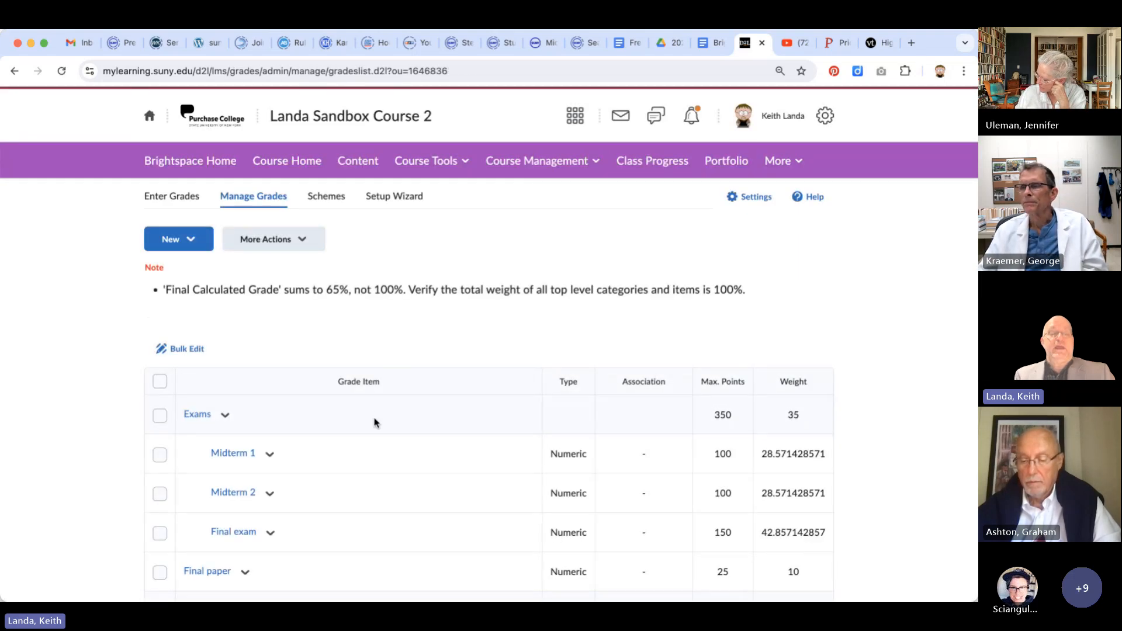
pyautogui.scroll(-5, 375, 409)
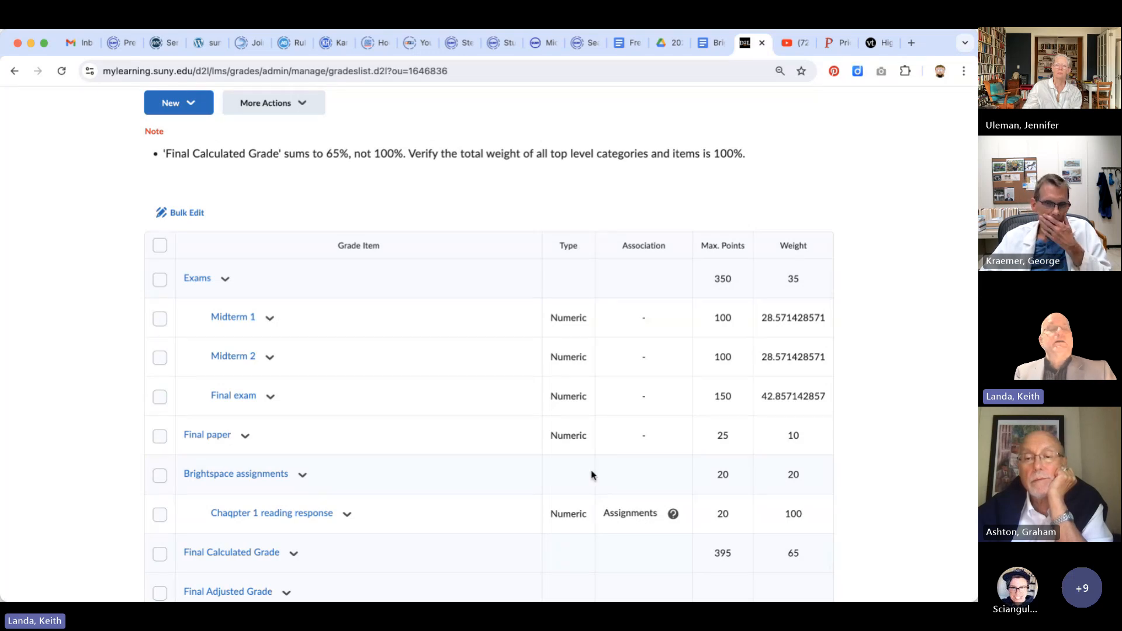
pyautogui.scroll(3, 277, 195)
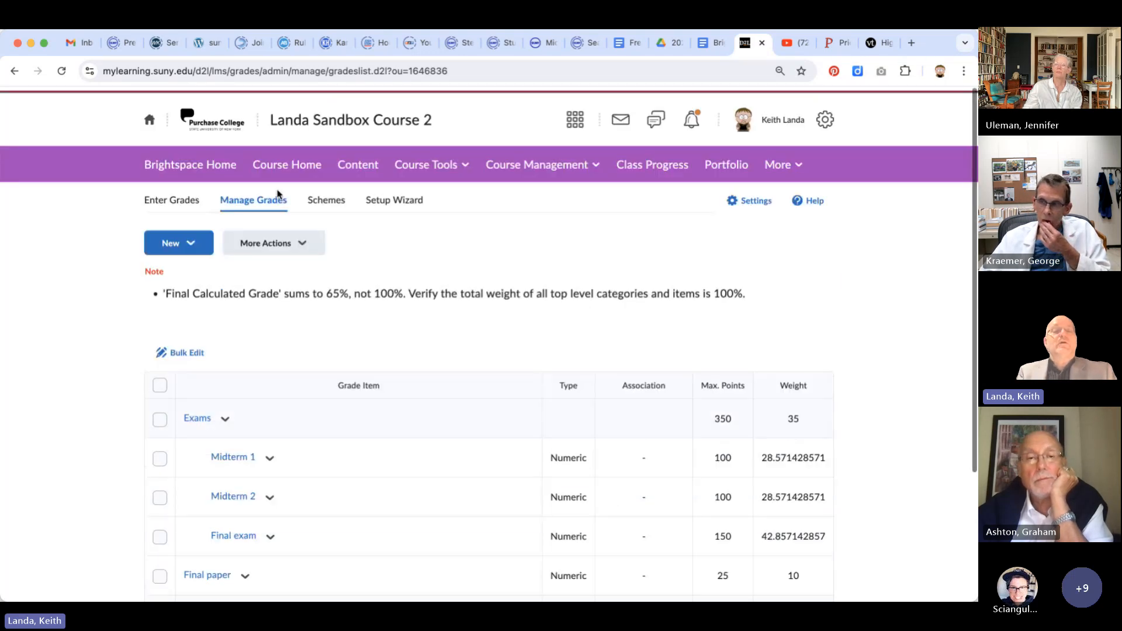
# Step: Open the course's Chapter 12 assignment for editing and grade it out of 10 points
pyautogui.click(445, 167)
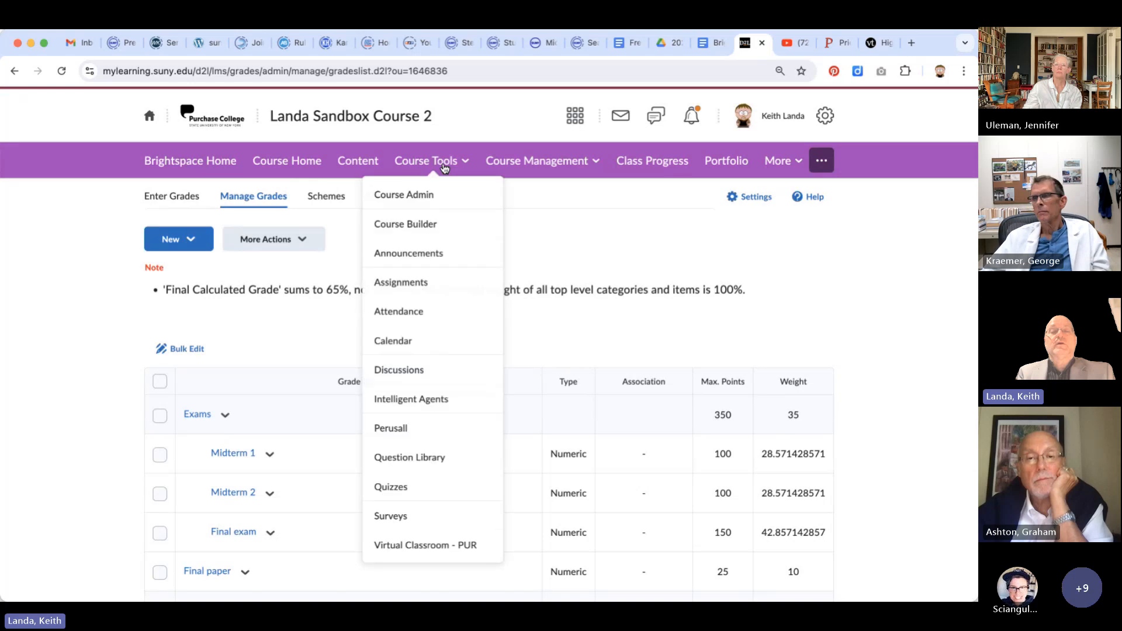
pyautogui.click(426, 287)
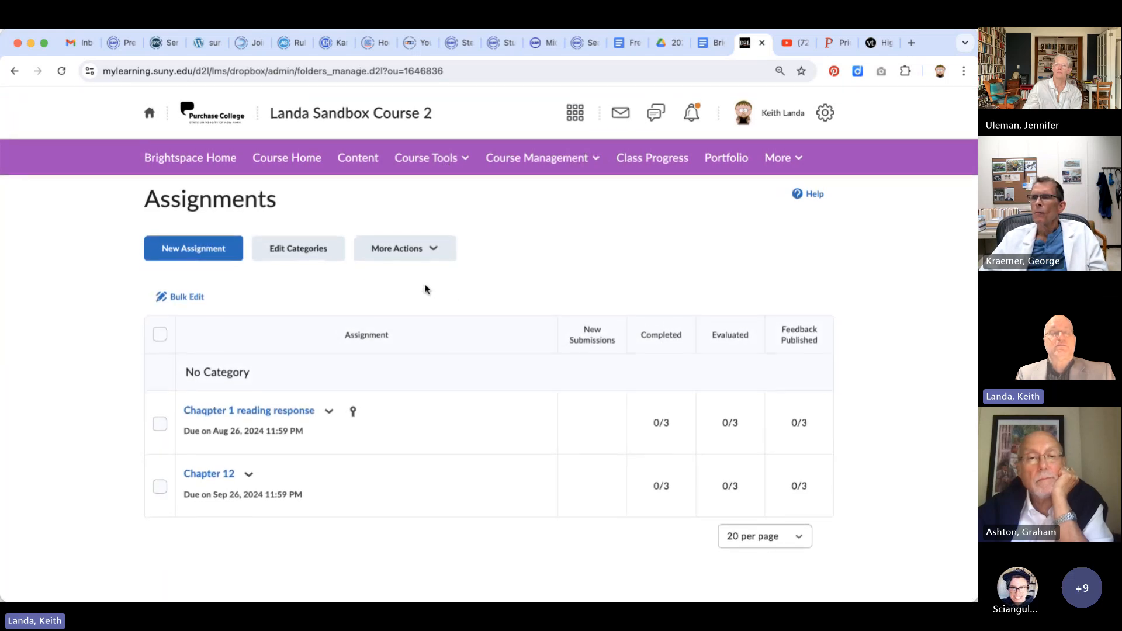
pyautogui.click(249, 478)
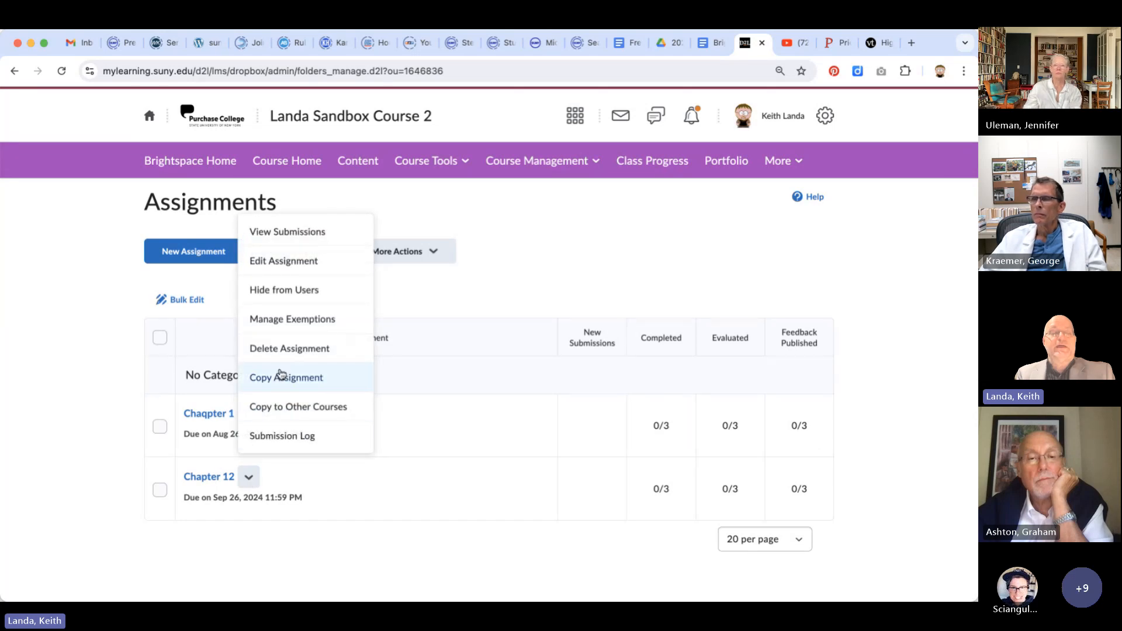
pyautogui.click(301, 265)
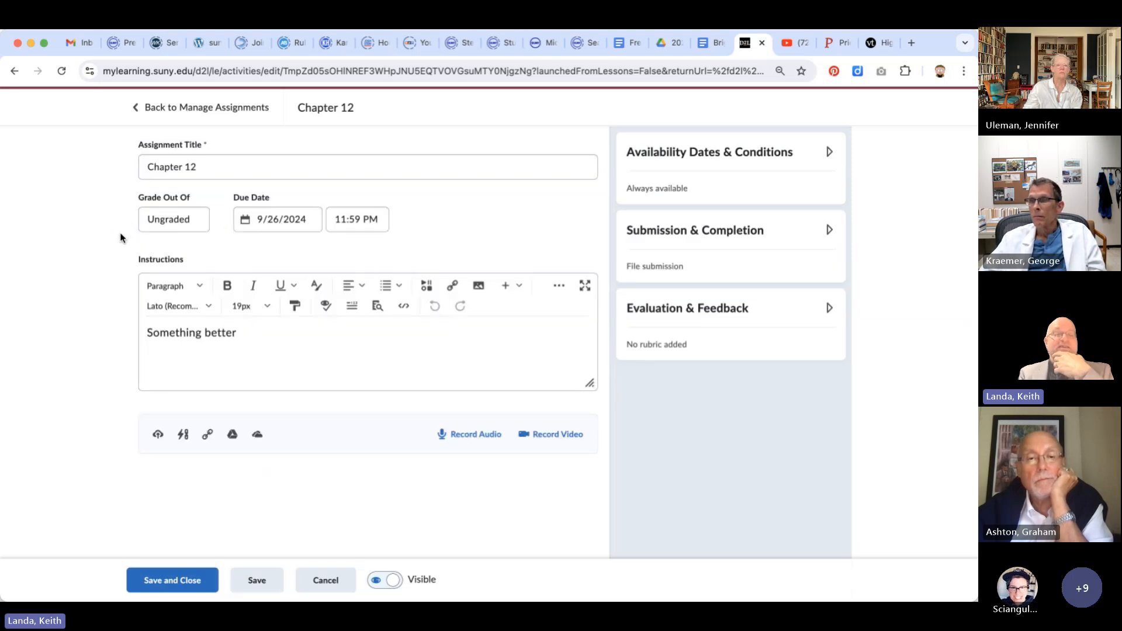
pyautogui.click(172, 222)
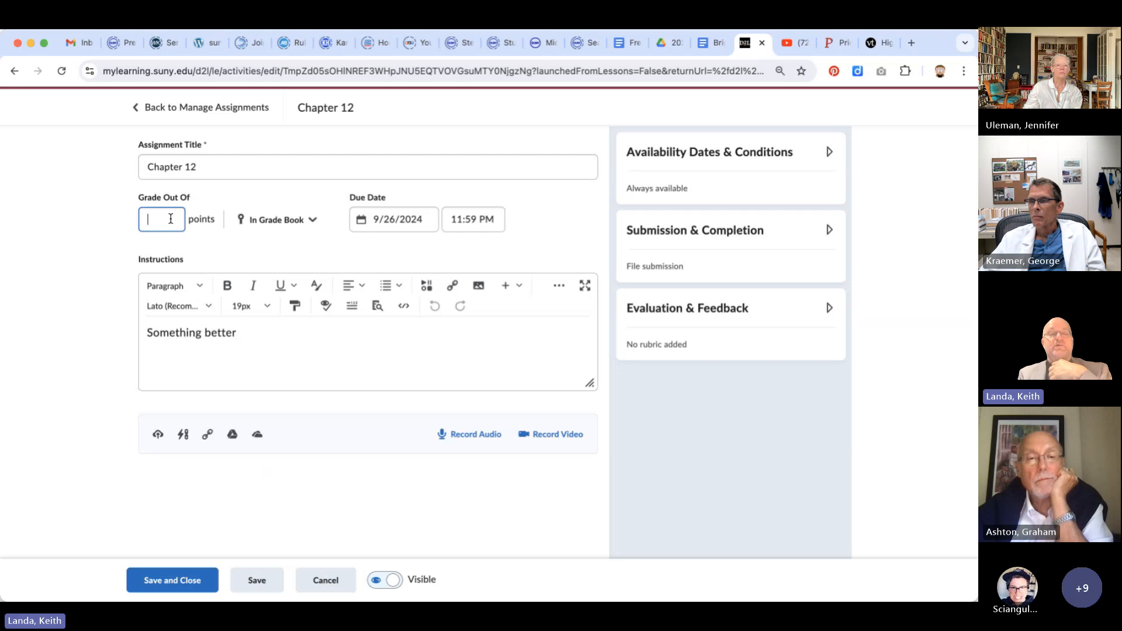
pyautogui.write('10')
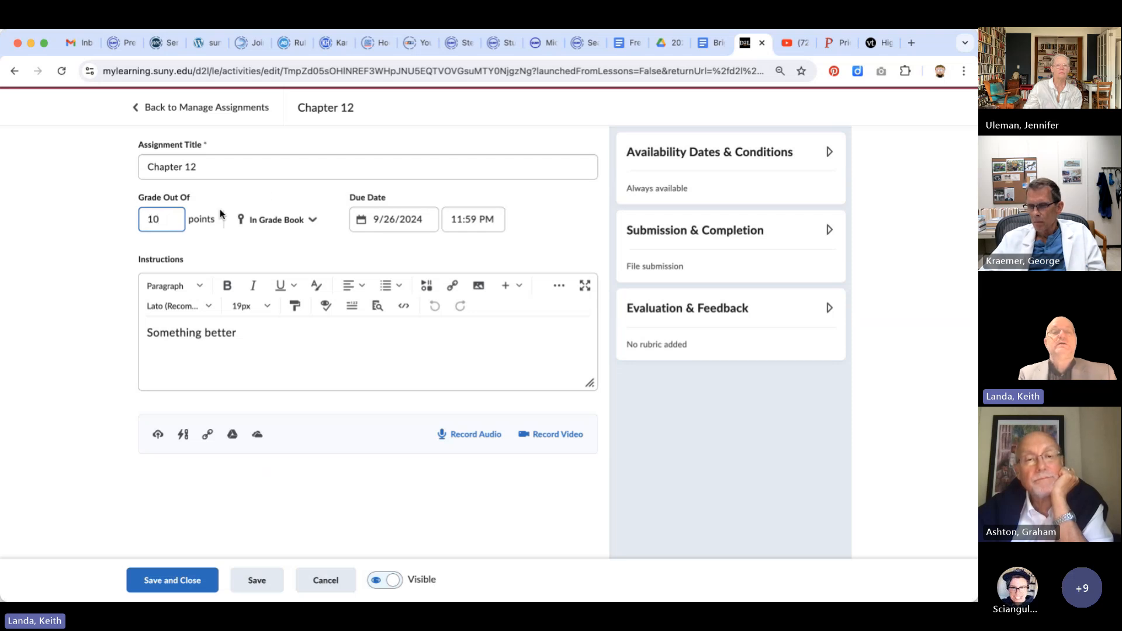
# Step: Link the Chapter 12 assignment to a new grade item without choosing a category, then save and close it
pyautogui.click(301, 221)
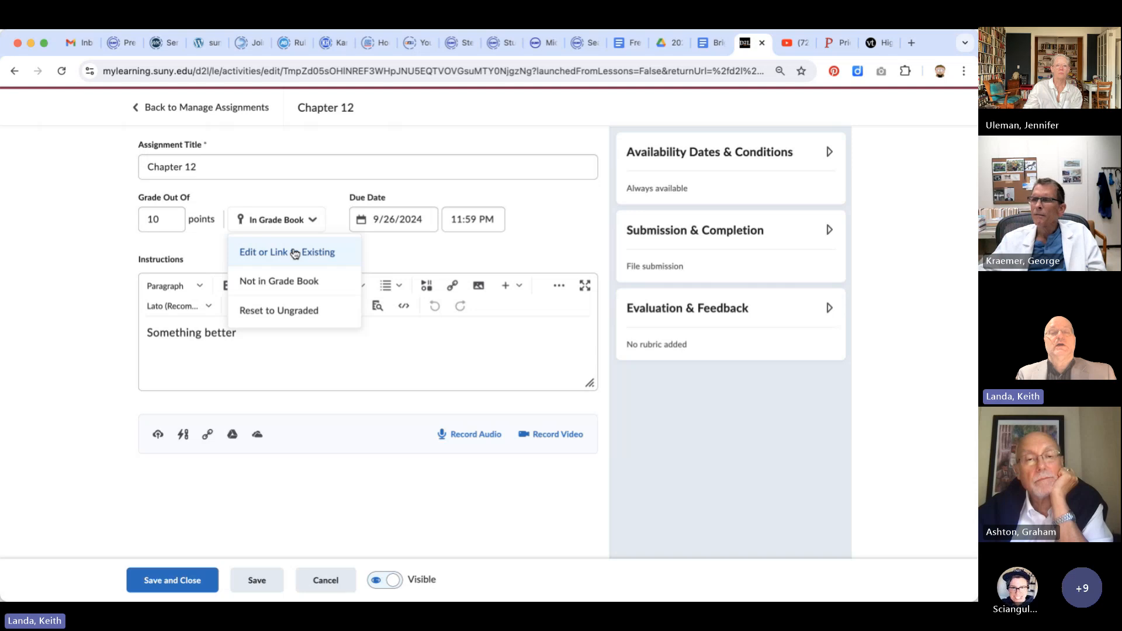
pyautogui.click(295, 253)
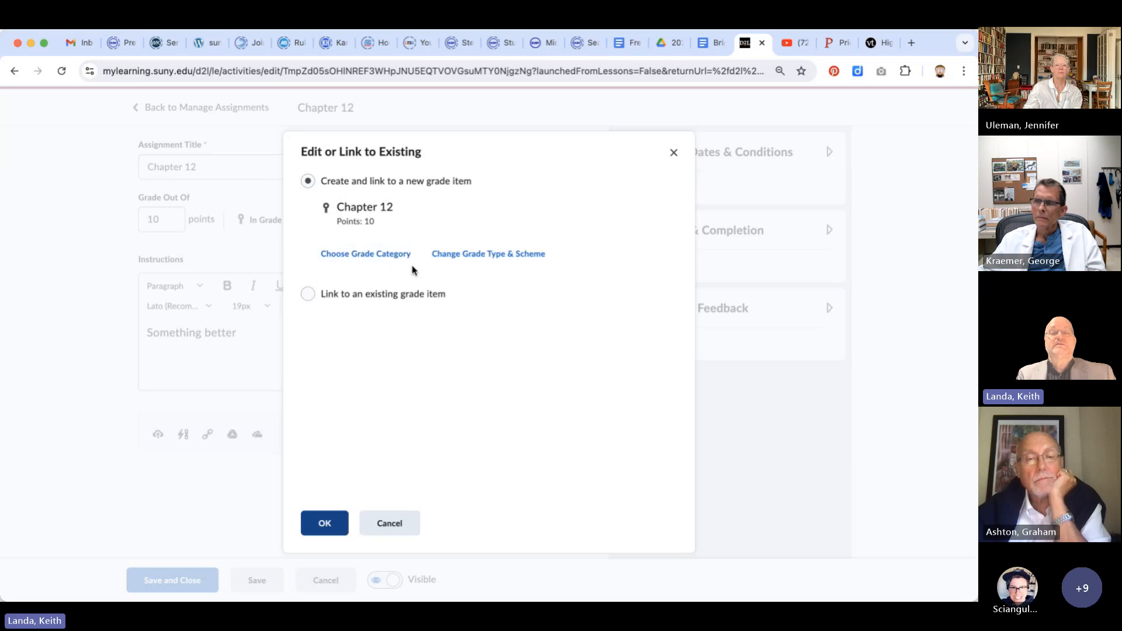
pyautogui.click(332, 528)
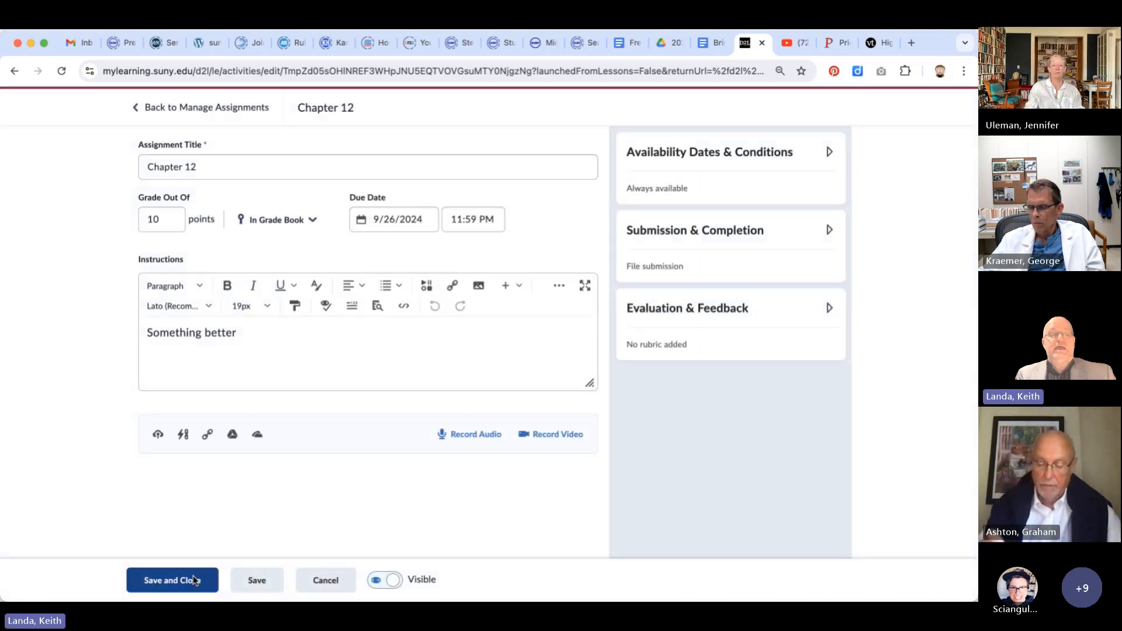
pyautogui.click(194, 580)
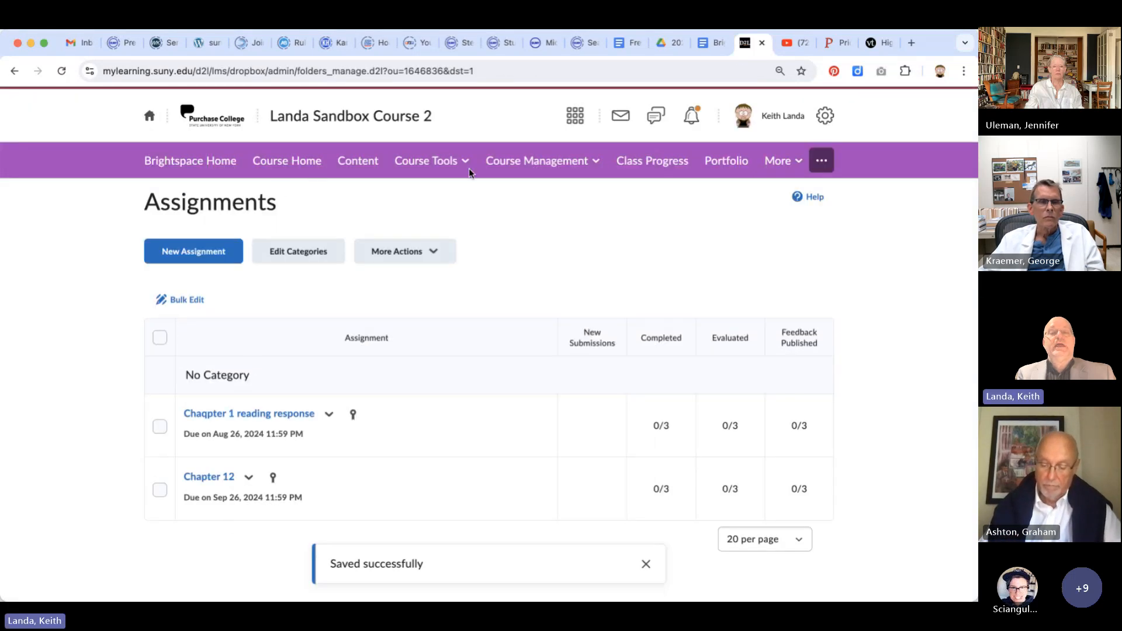
# Step: Open the Chapter 12 grade item from the course grade book for editing
pyautogui.click(539, 169)
pyautogui.click(515, 281)
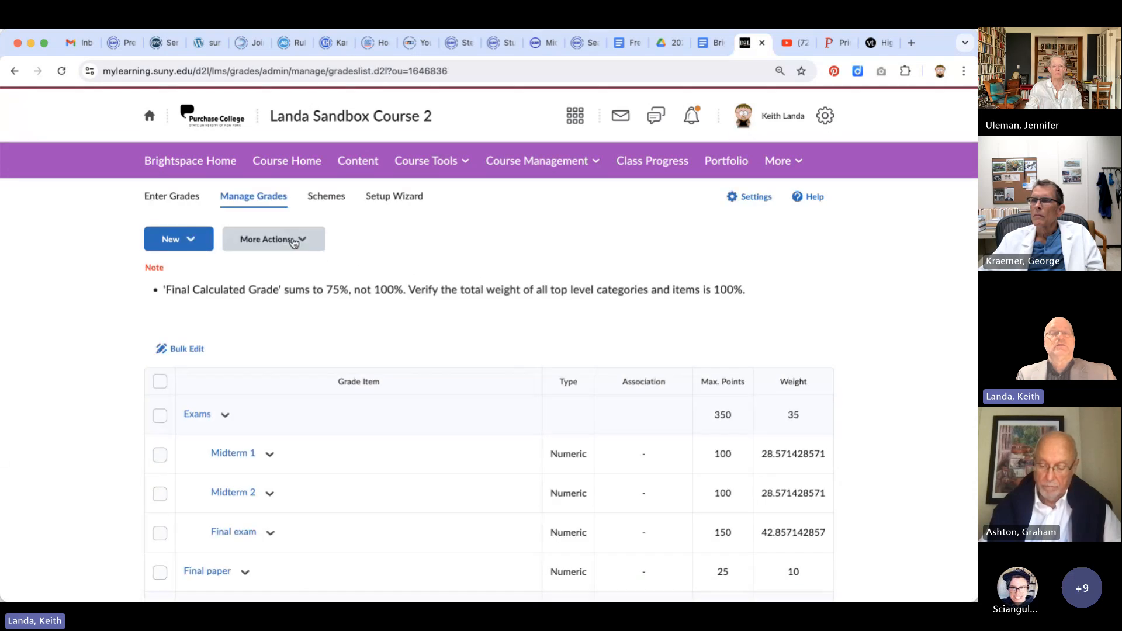
pyautogui.scroll(-4, 394, 345)
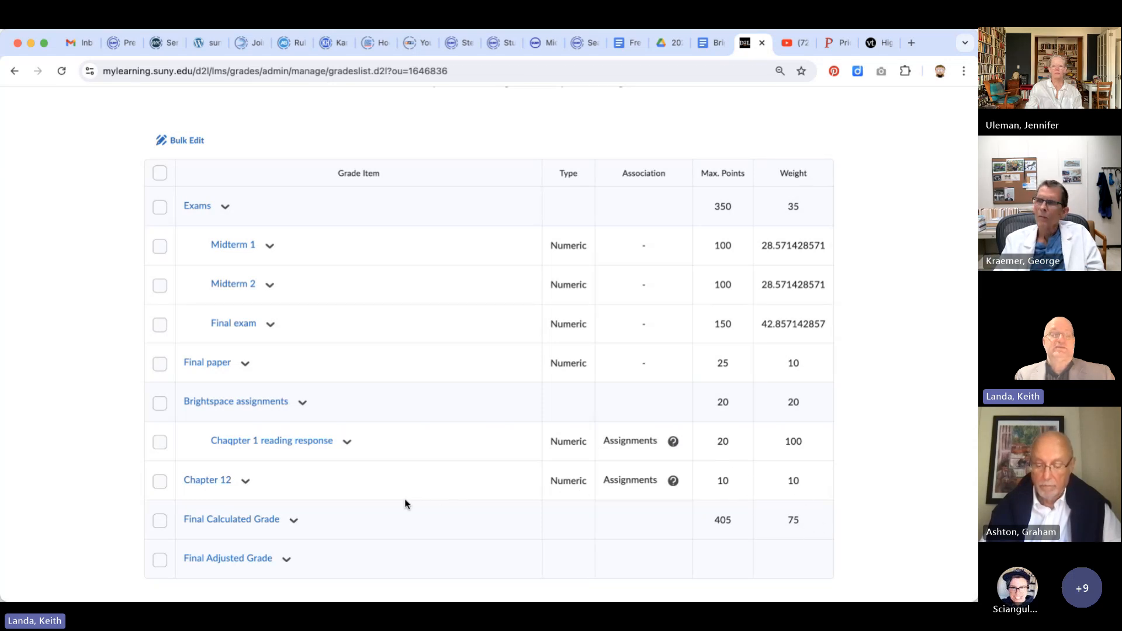
pyautogui.click(245, 481)
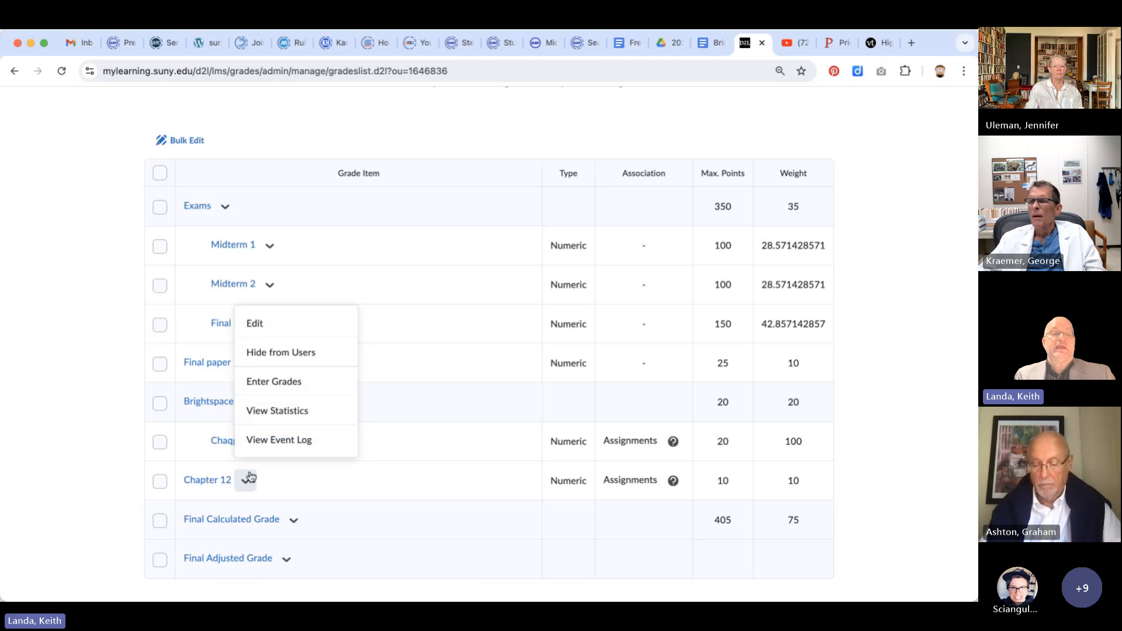
pyautogui.click(255, 328)
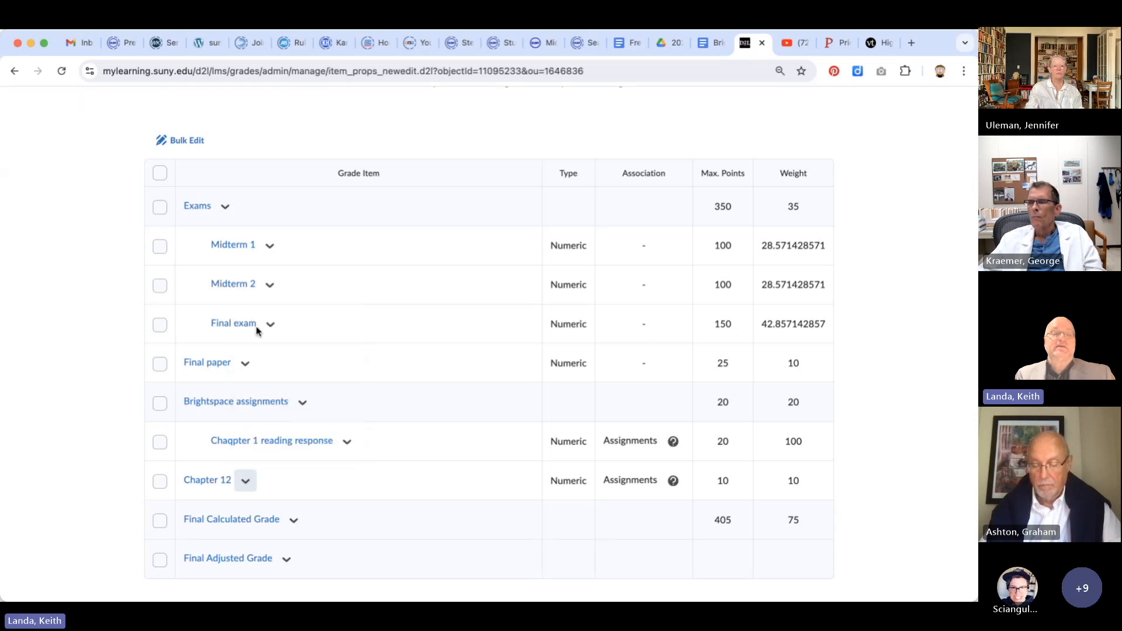
# Step: Assign the Chapter 12 grade item to the Brightspace assignments category, then save and close it
pyautogui.scroll(-2, 352, 366)
pyautogui.scroll(-3, 353, 366)
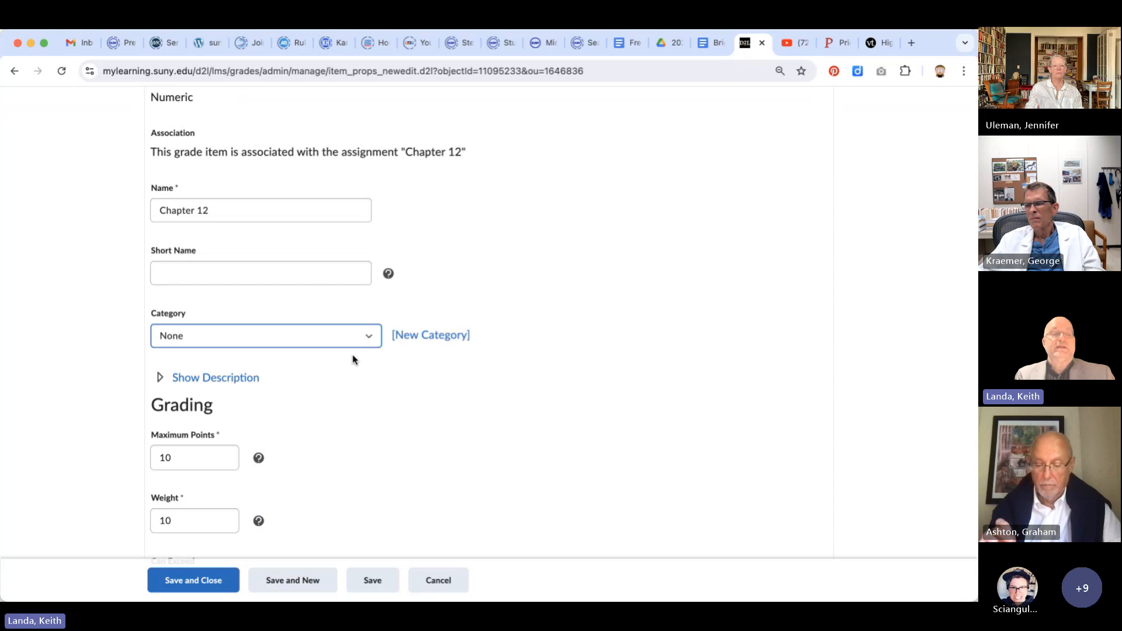
pyautogui.click(347, 369)
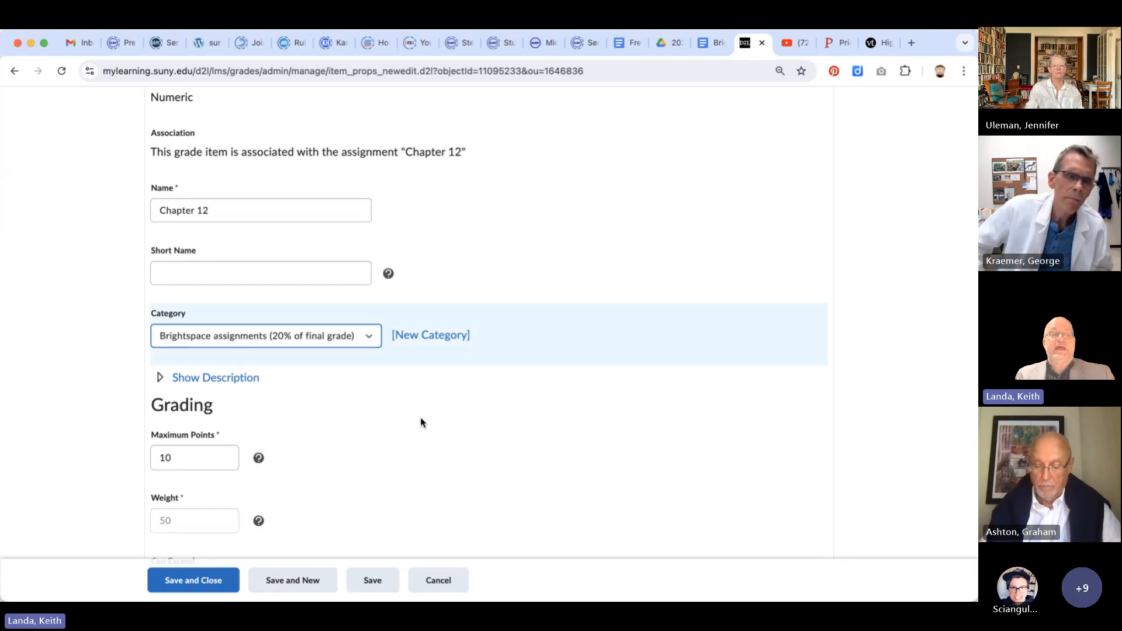
pyautogui.scroll(-2, 420, 417)
pyautogui.click(200, 582)
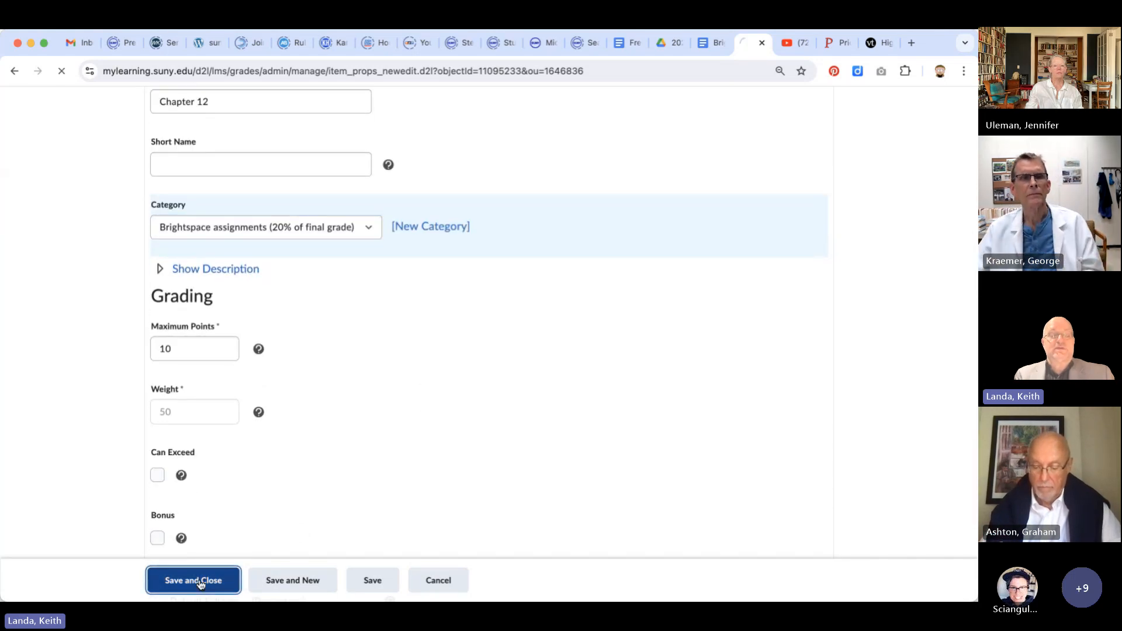
# Step: View the grade entry page of the Midterm 1 item and cancel without entering any grades
pyautogui.scroll(-4, 374, 492)
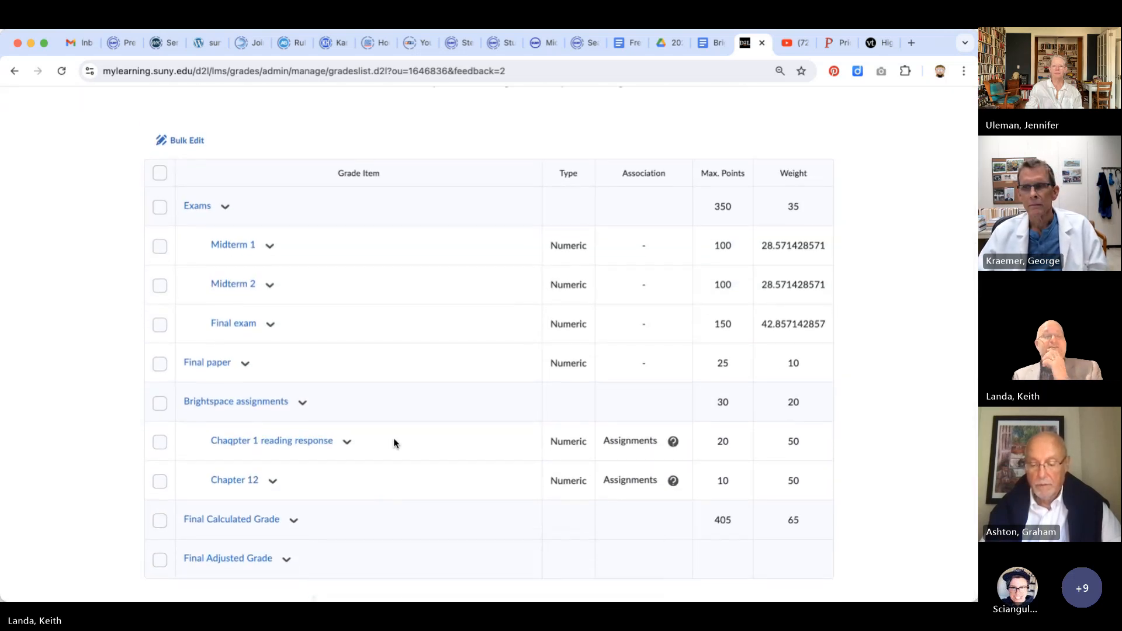
pyautogui.click(270, 245)
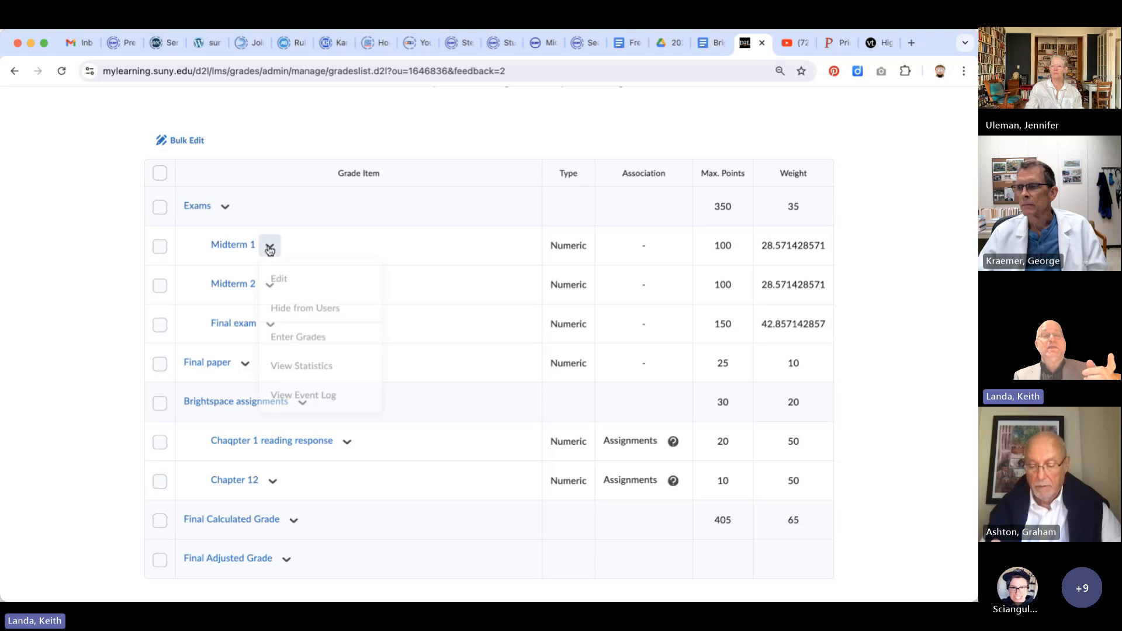
pyautogui.click(298, 341)
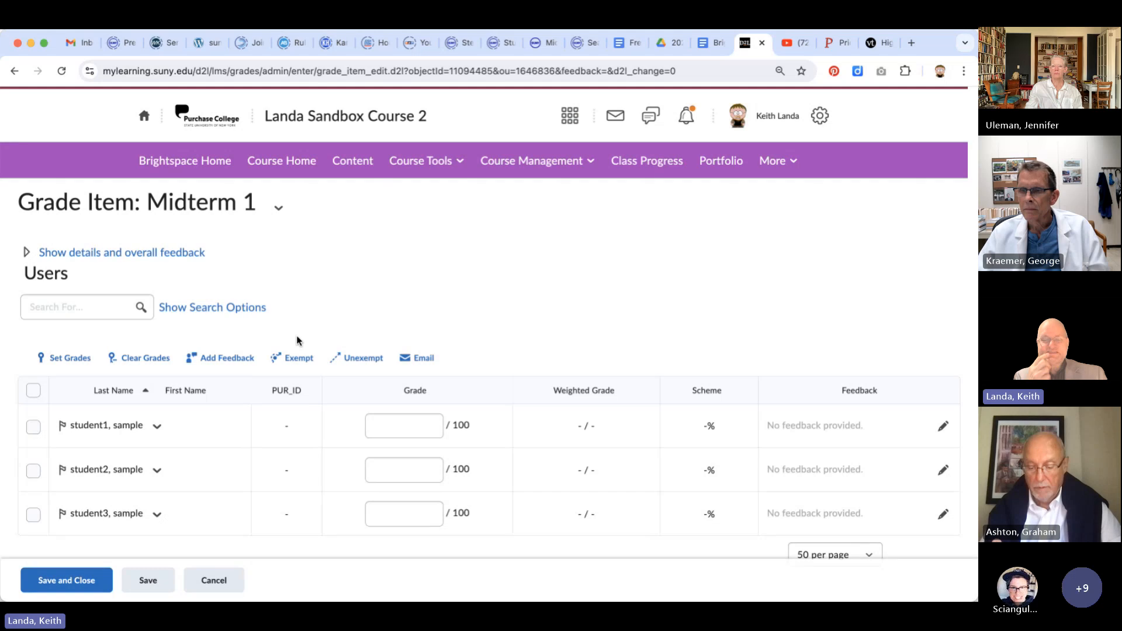
pyautogui.click(411, 504)
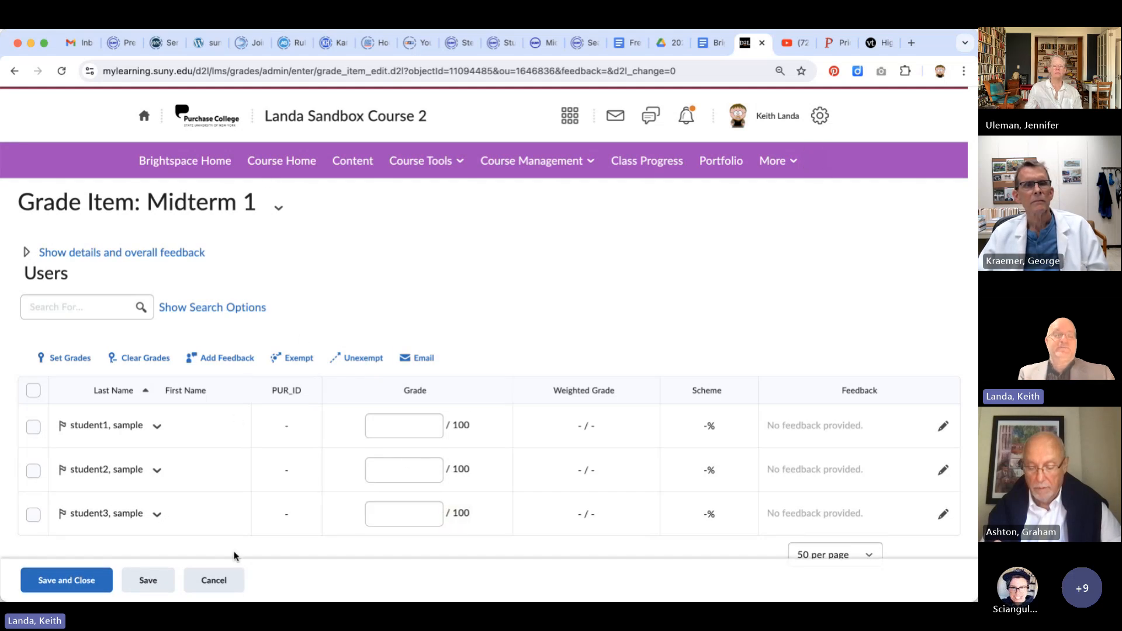
pyautogui.click(230, 590)
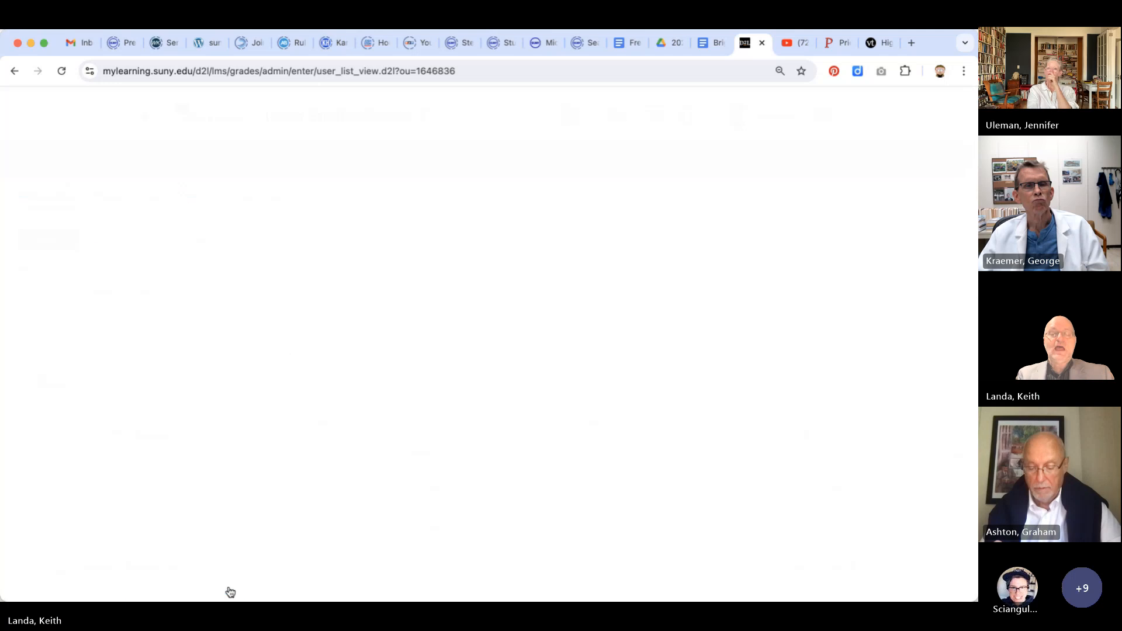
# Step: View the grade entry page of the Chaqpter 1 reading response item from the list of managed grade items
pyautogui.scroll(-1, 275, 543)
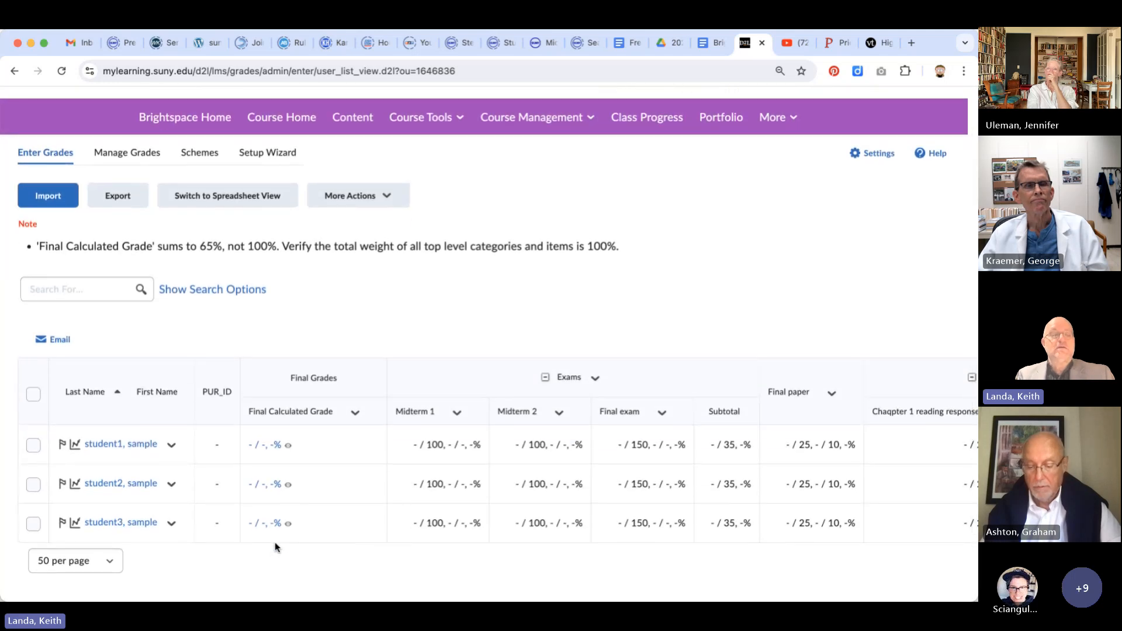
pyautogui.click(126, 152)
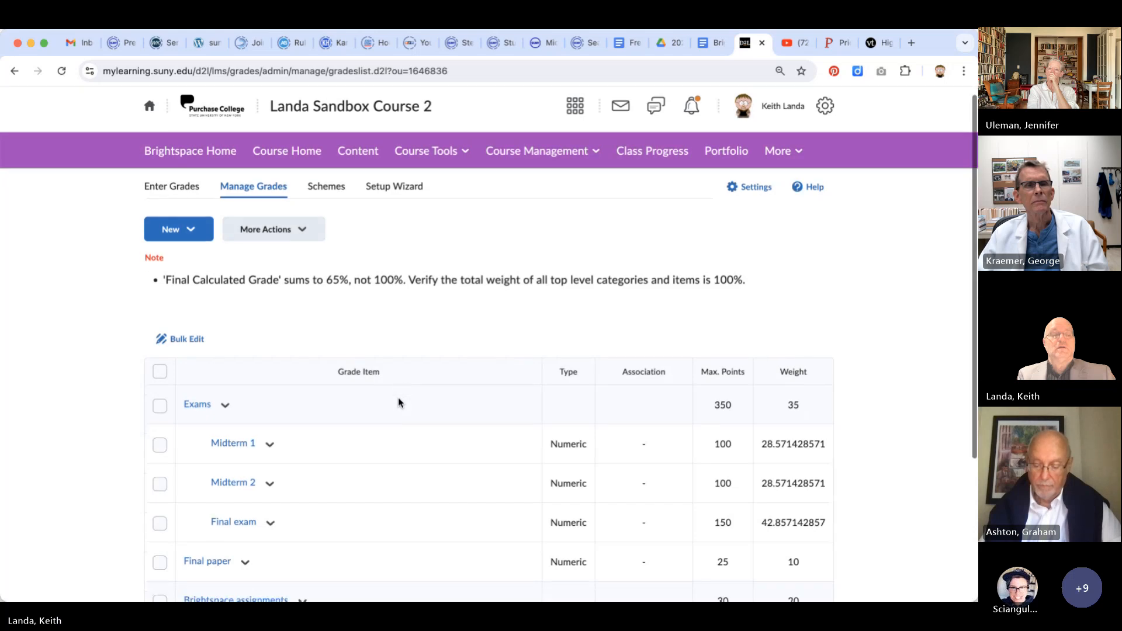
pyautogui.scroll(-4, 398, 400)
pyautogui.click(347, 442)
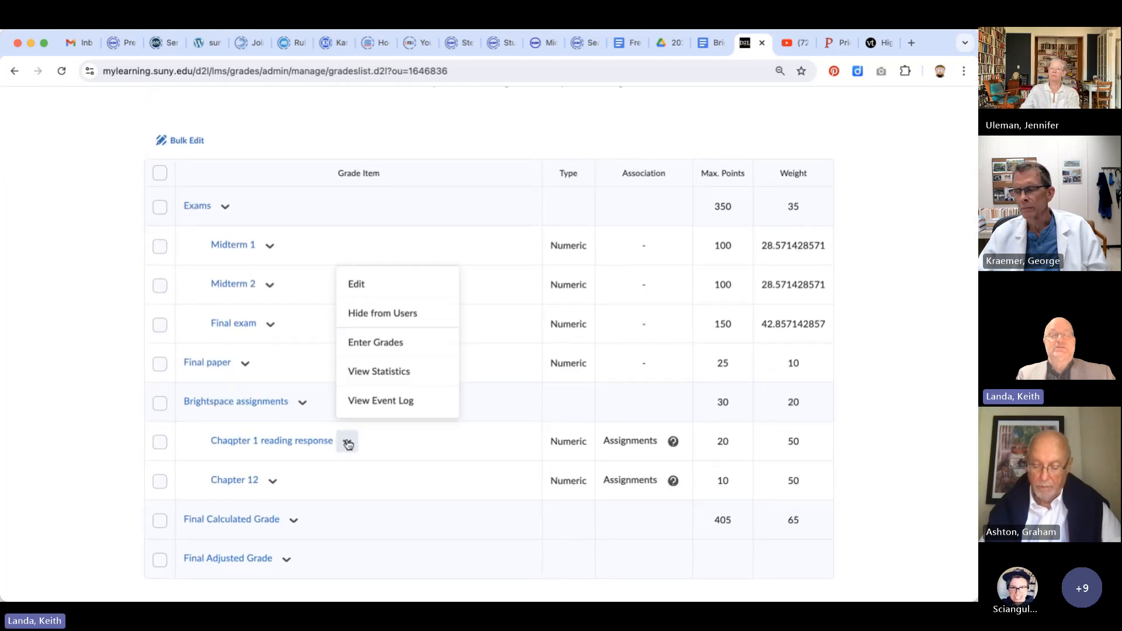
pyautogui.click(390, 347)
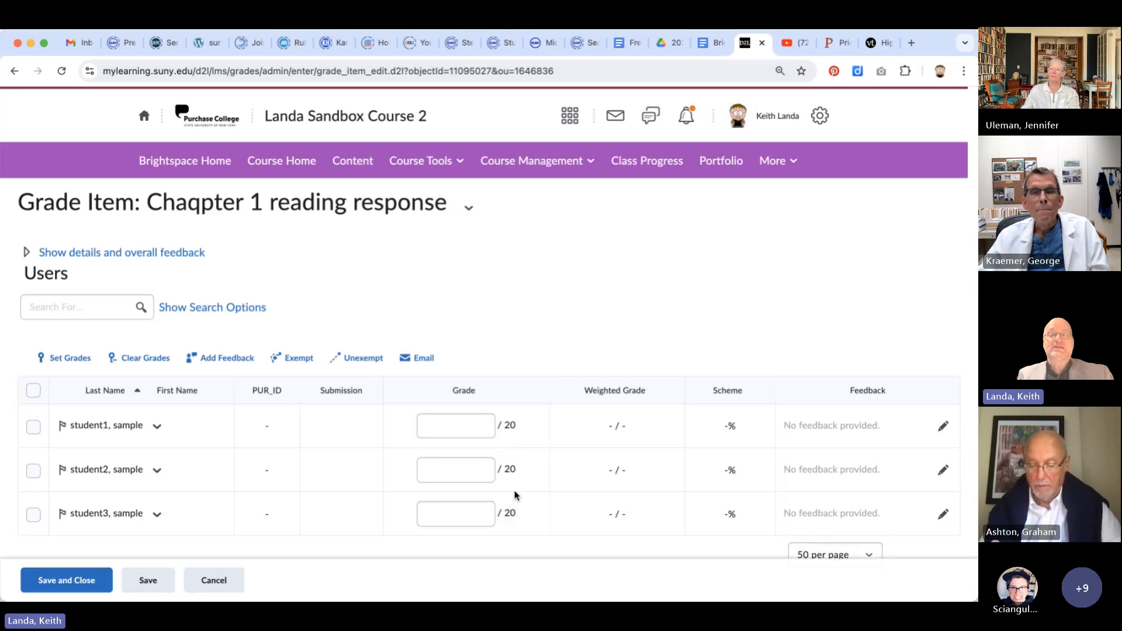
# Step: Open the Chaqpter 1 reading response assignment's submissions and go to the evaluation of the first sample student
pyautogui.click(453, 162)
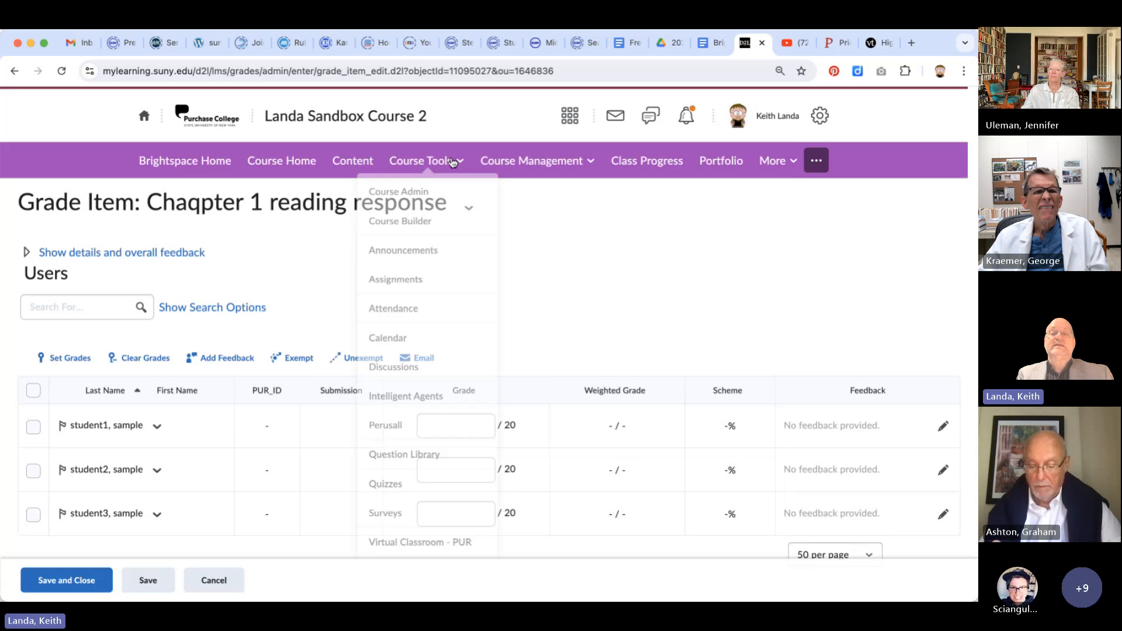
pyautogui.click(420, 282)
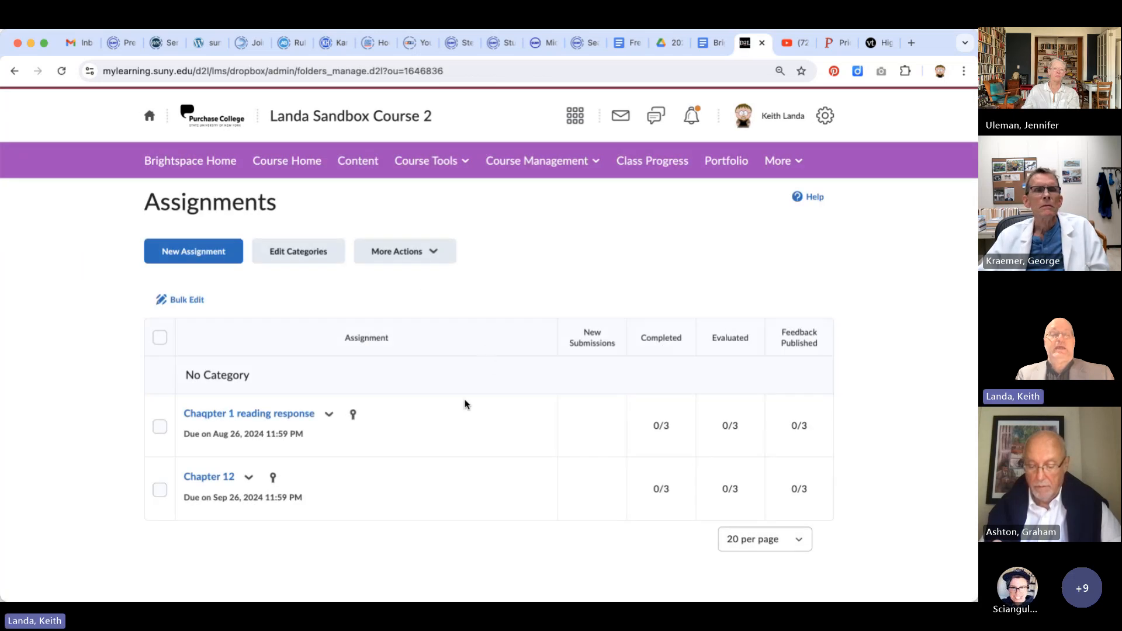
pyautogui.click(329, 415)
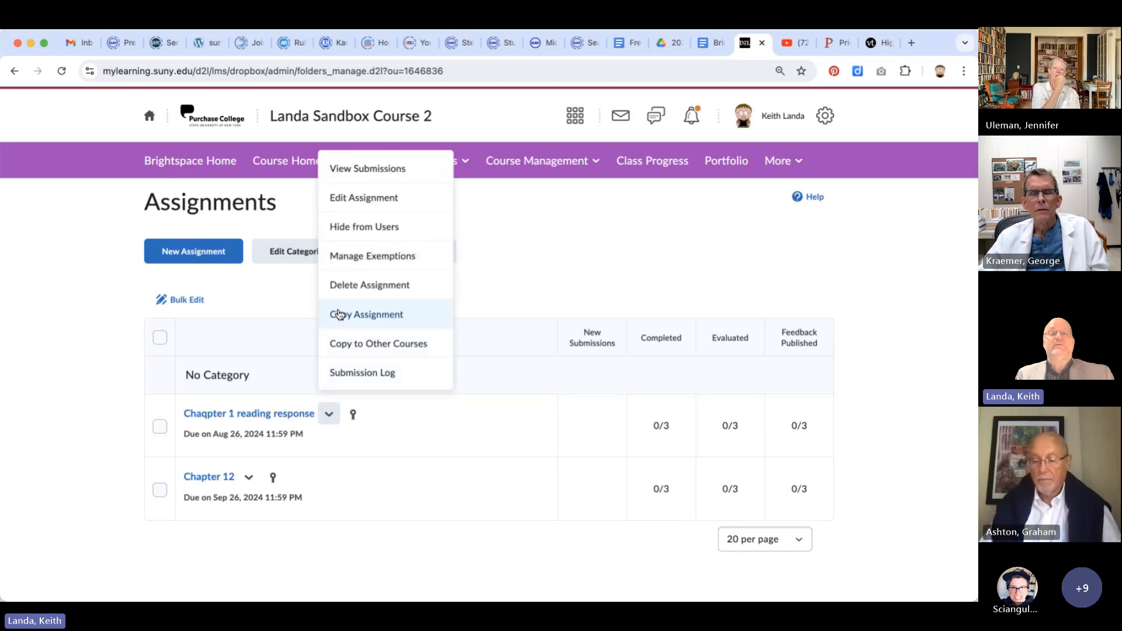
pyautogui.click(358, 169)
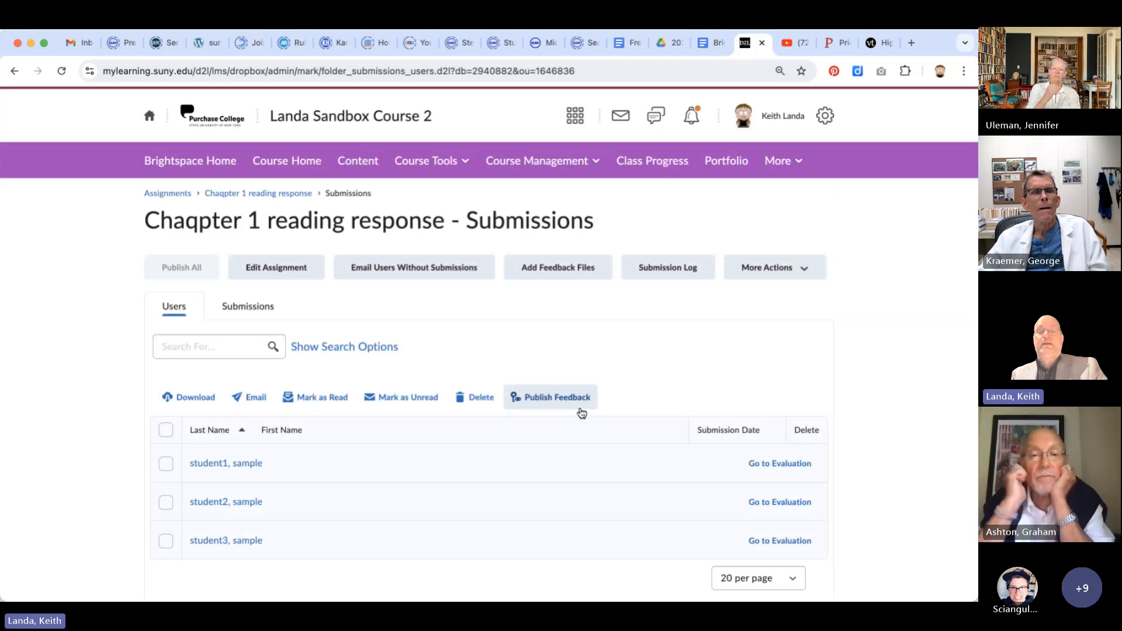
pyautogui.scroll(-1, 445, 472)
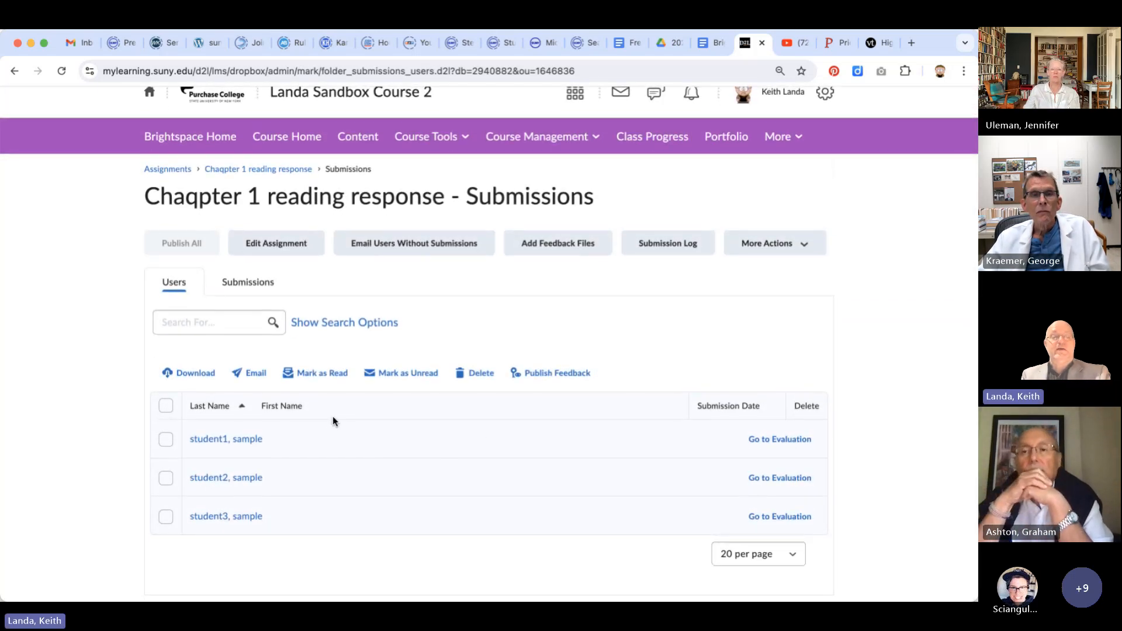
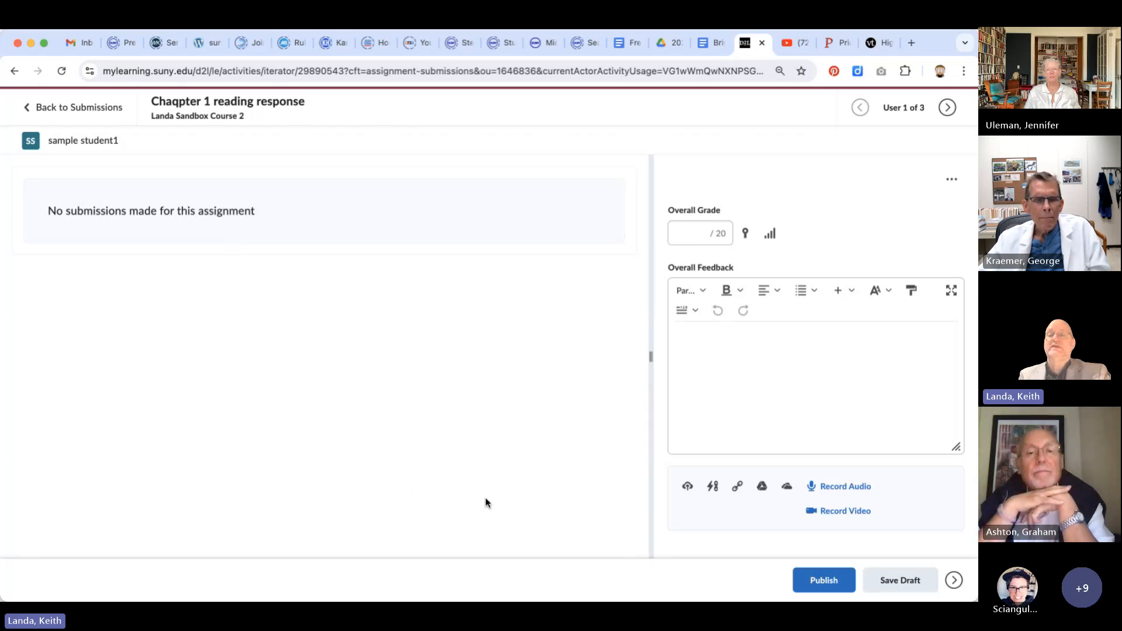
# Step: Give the first sample student an overall grade of 16 with the overall feedback "feedback", and publish the evaluation
pyautogui.click(682, 229)
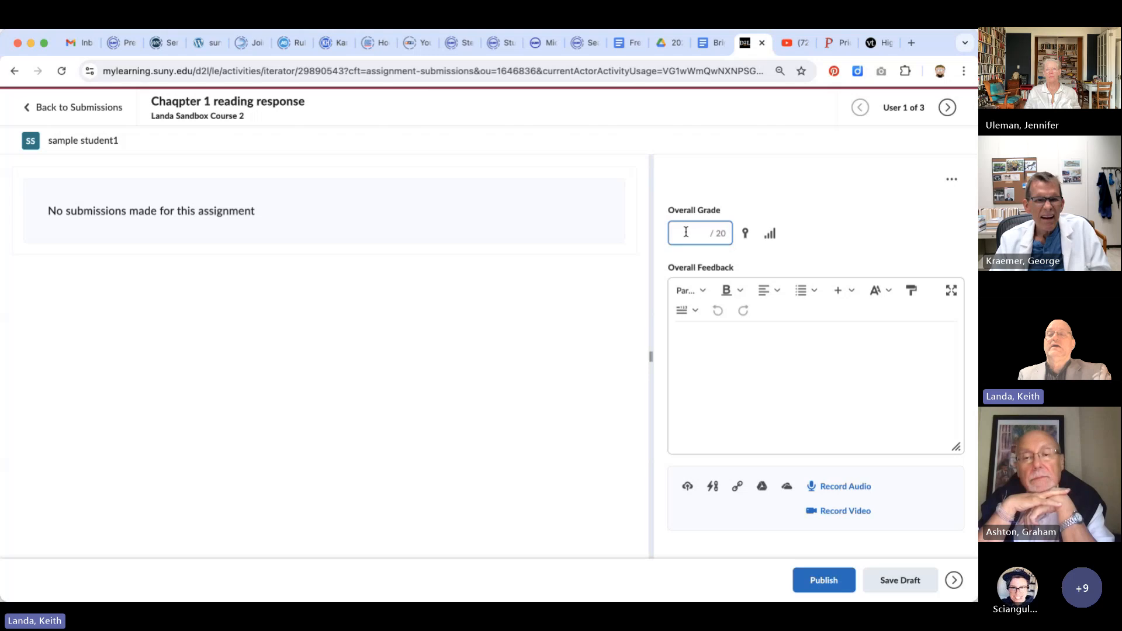
pyautogui.write('1')
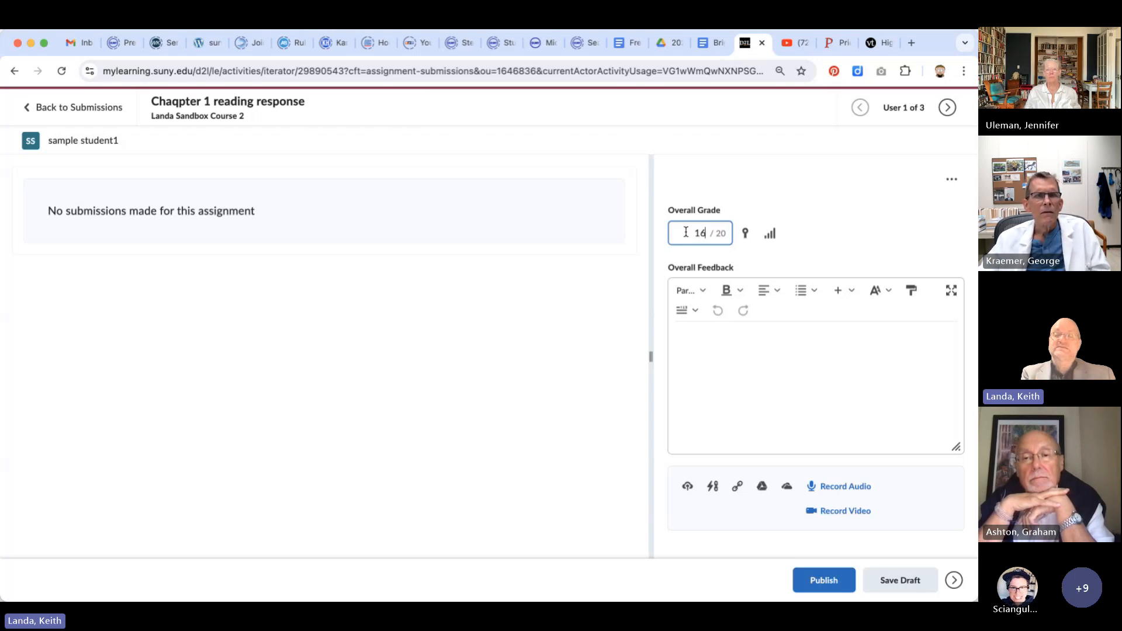
pyautogui.write('6')
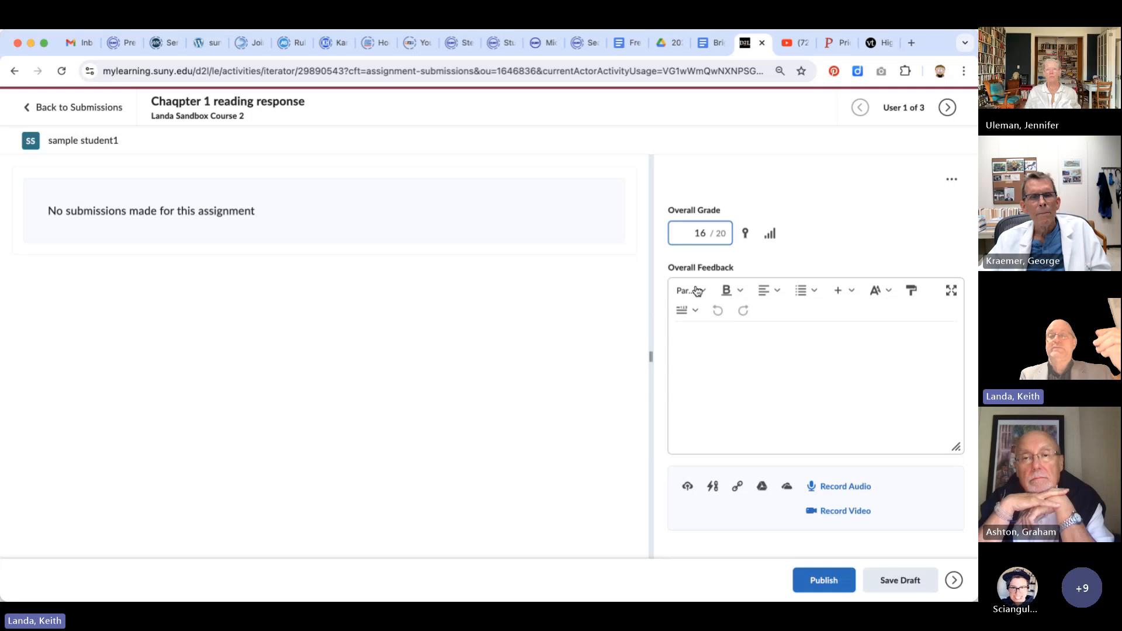
pyautogui.click(714, 339)
pyautogui.write('fee')
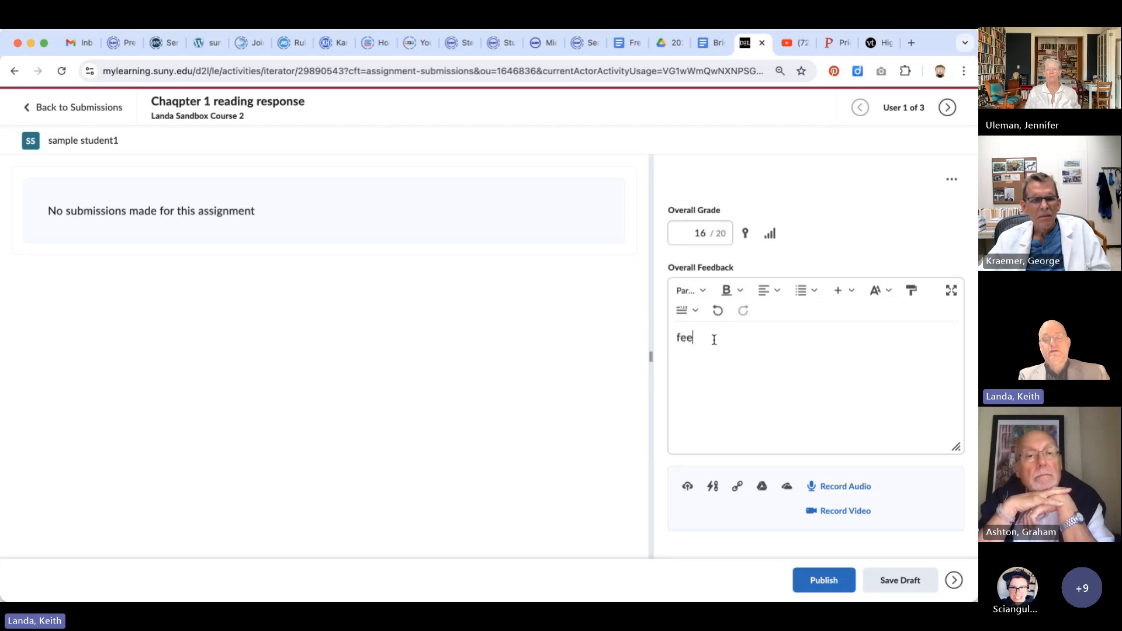
pyautogui.write('dback')
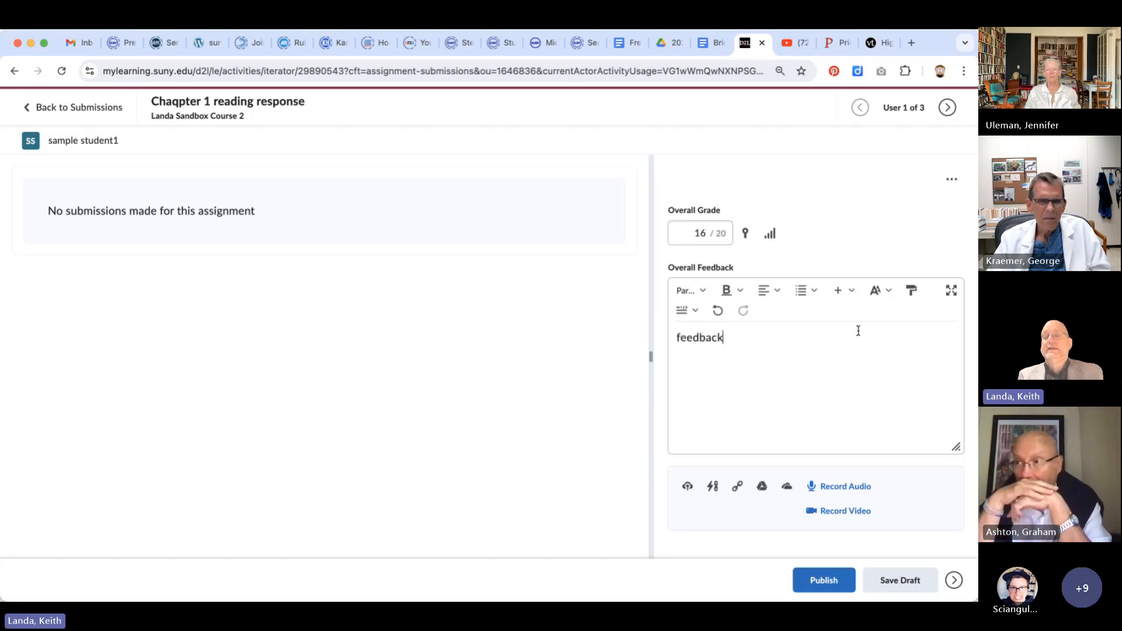
pyautogui.click(822, 581)
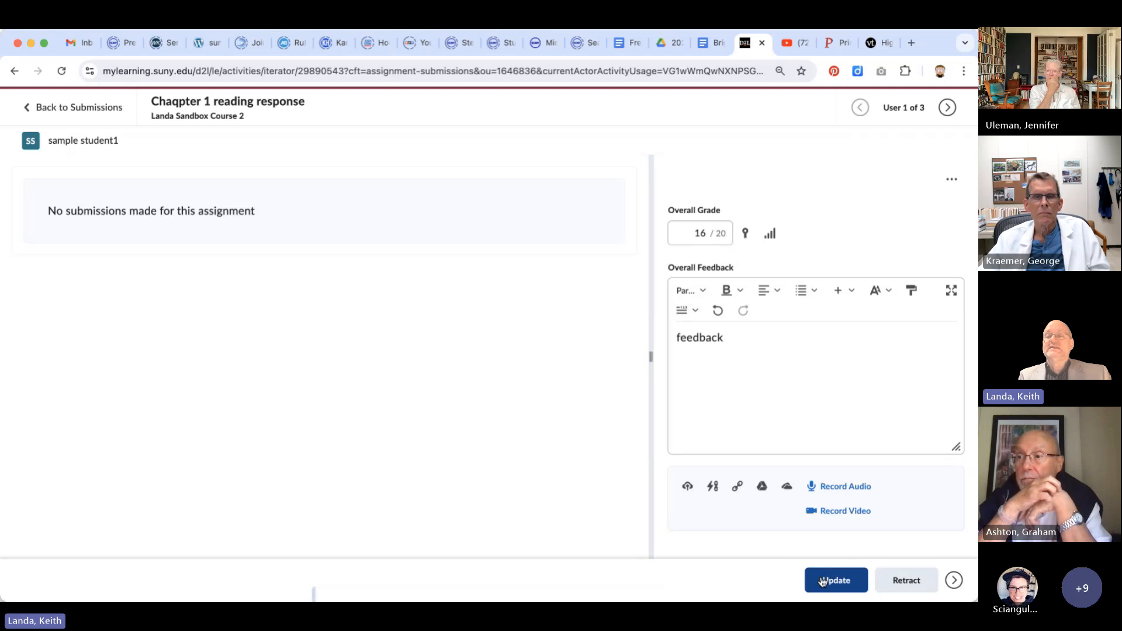
# Step: Save a grade of 10 for the second sample student without publishing, and publish a grade of 18 for the third
pyautogui.click(947, 108)
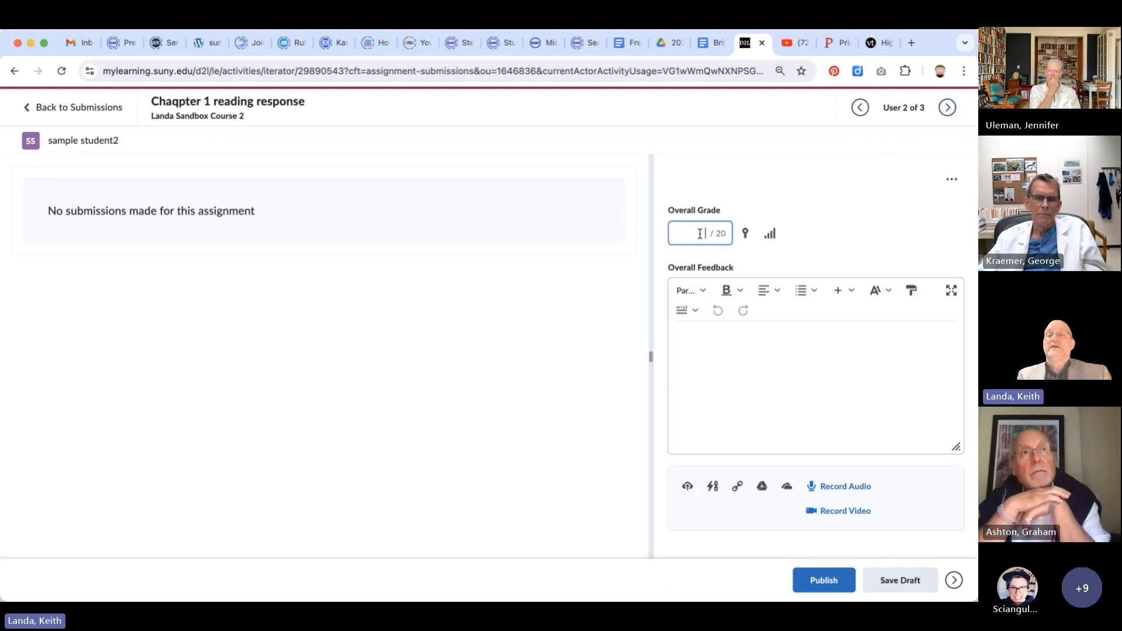
pyautogui.write('10')
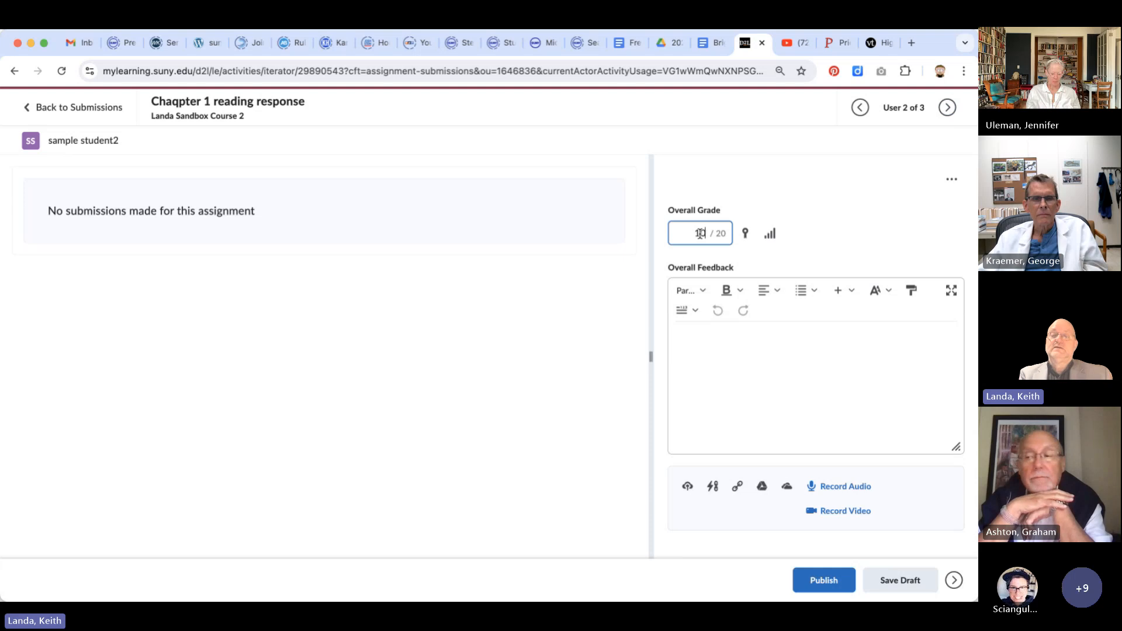
pyautogui.click(948, 107)
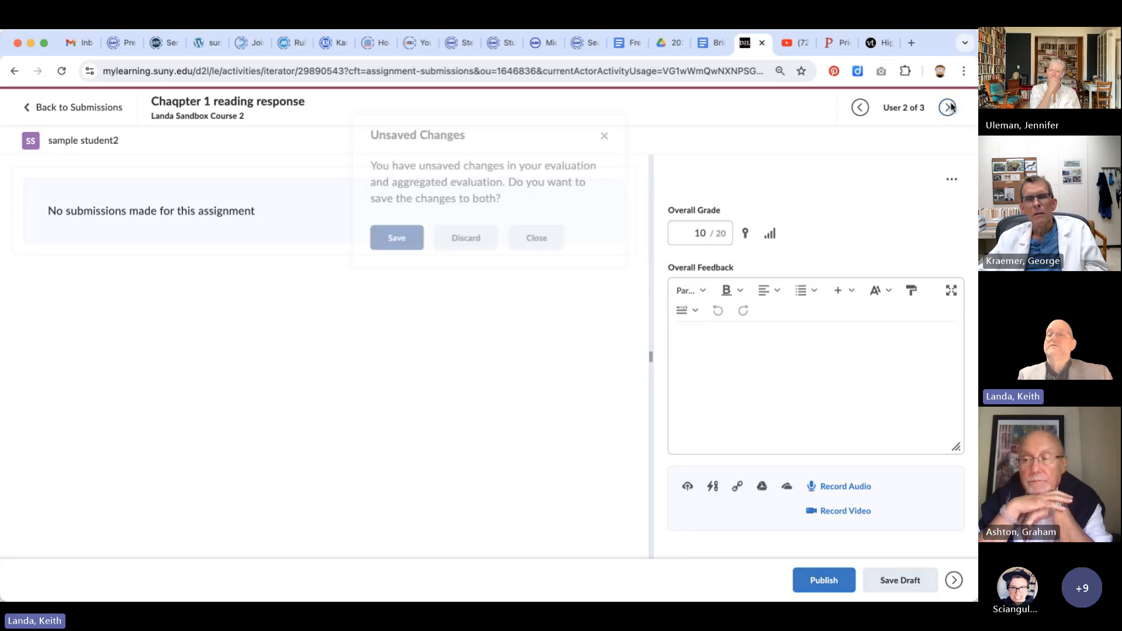
pyautogui.click(409, 254)
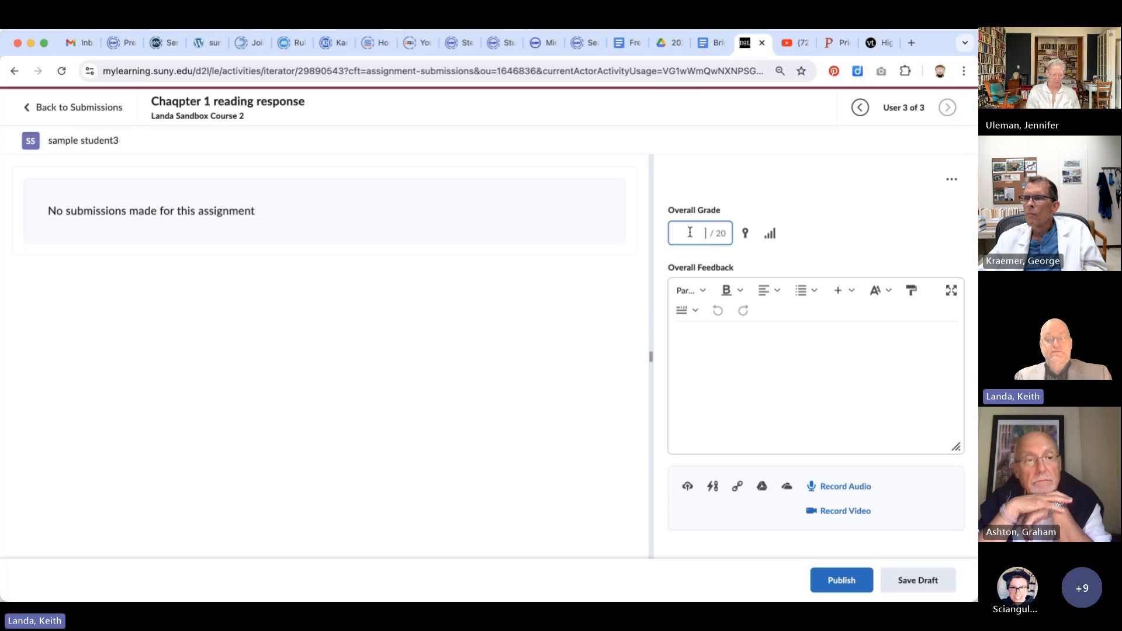
pyautogui.click(837, 580)
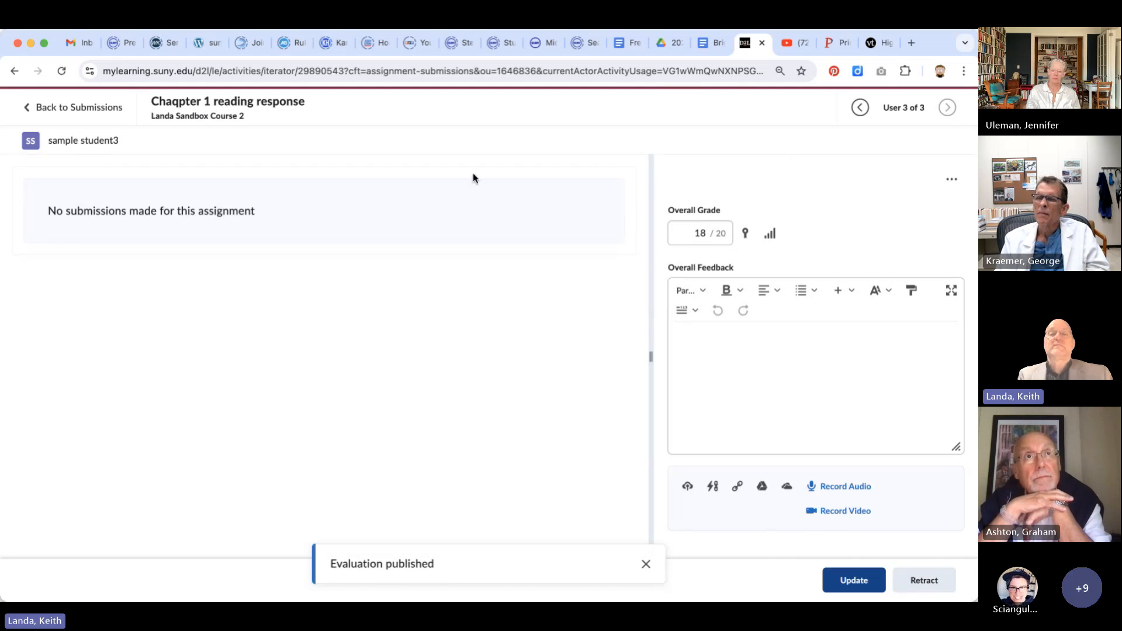
pyautogui.click(81, 111)
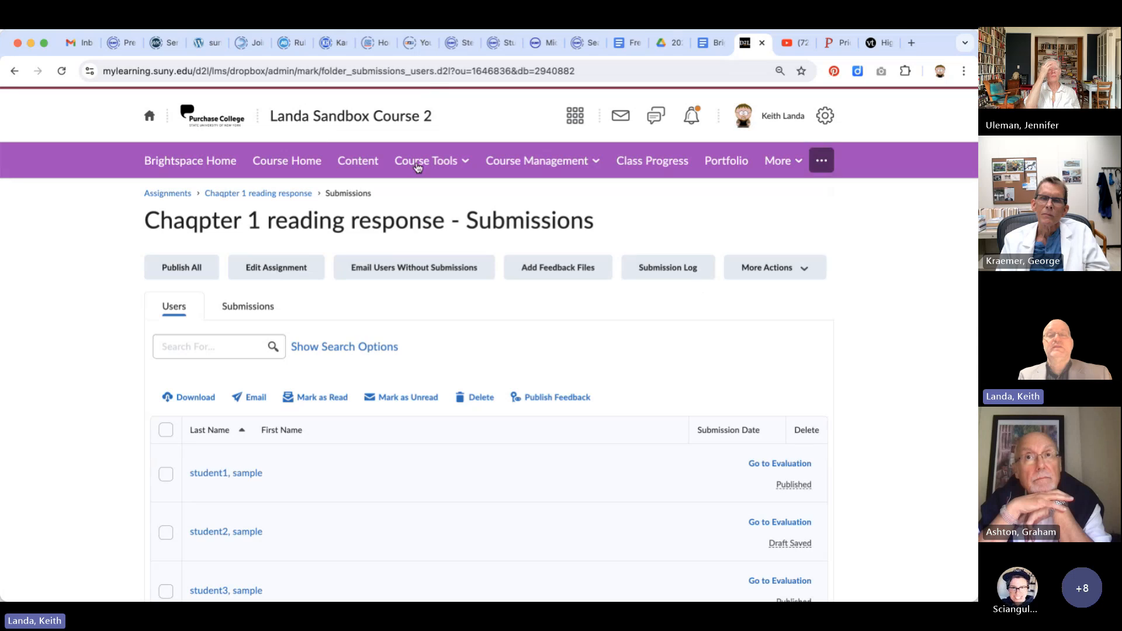
# Step: Examine the sample students' Chaqpter 1 reading response grades, category subtotals and final calculated grades in the course grade book
pyautogui.click(541, 156)
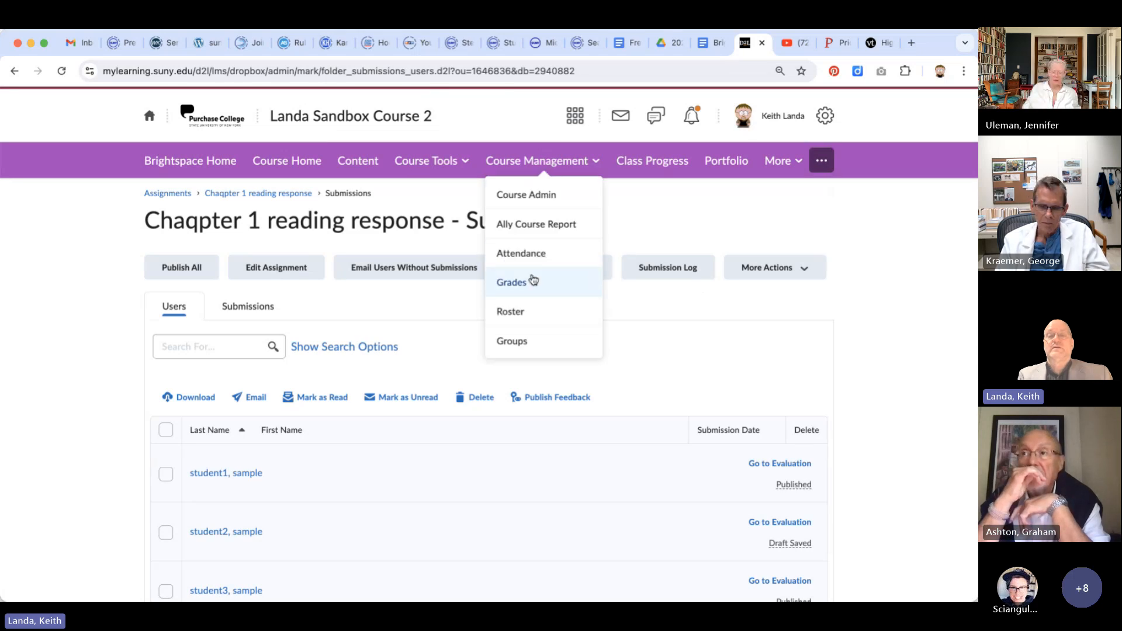
pyautogui.click(512, 282)
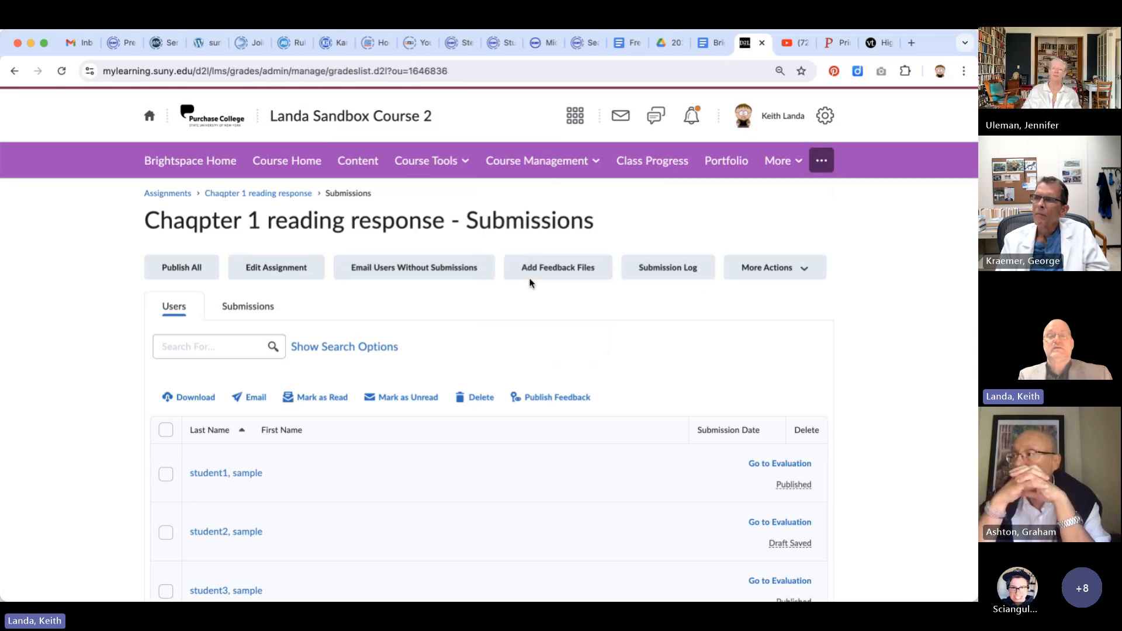
pyautogui.scroll(-3, 453, 381)
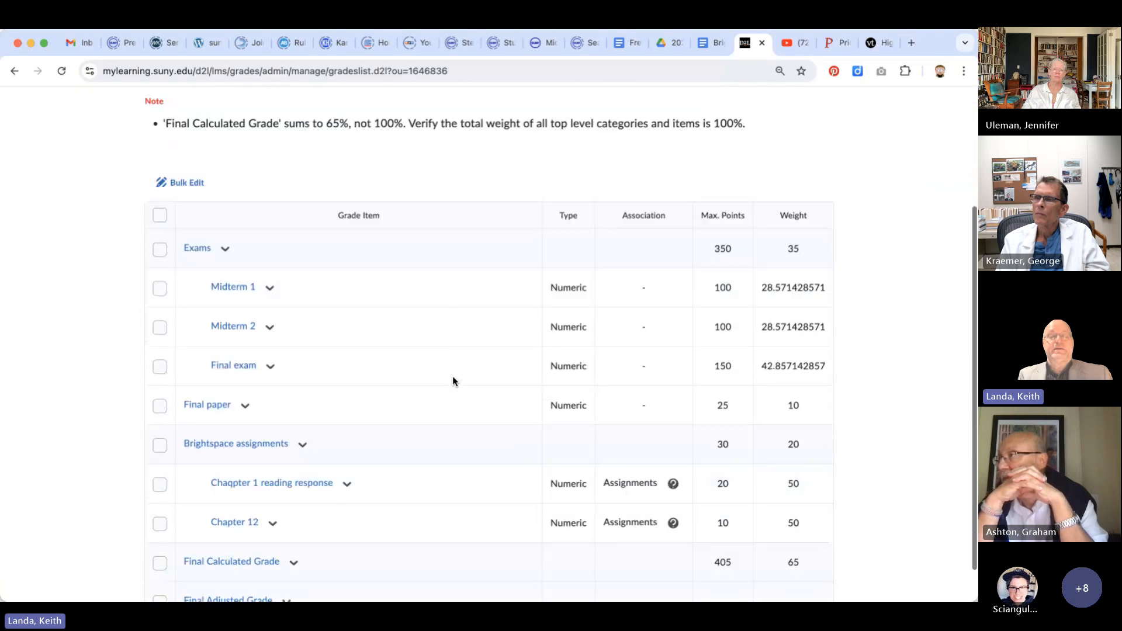
pyautogui.scroll(3, 453, 382)
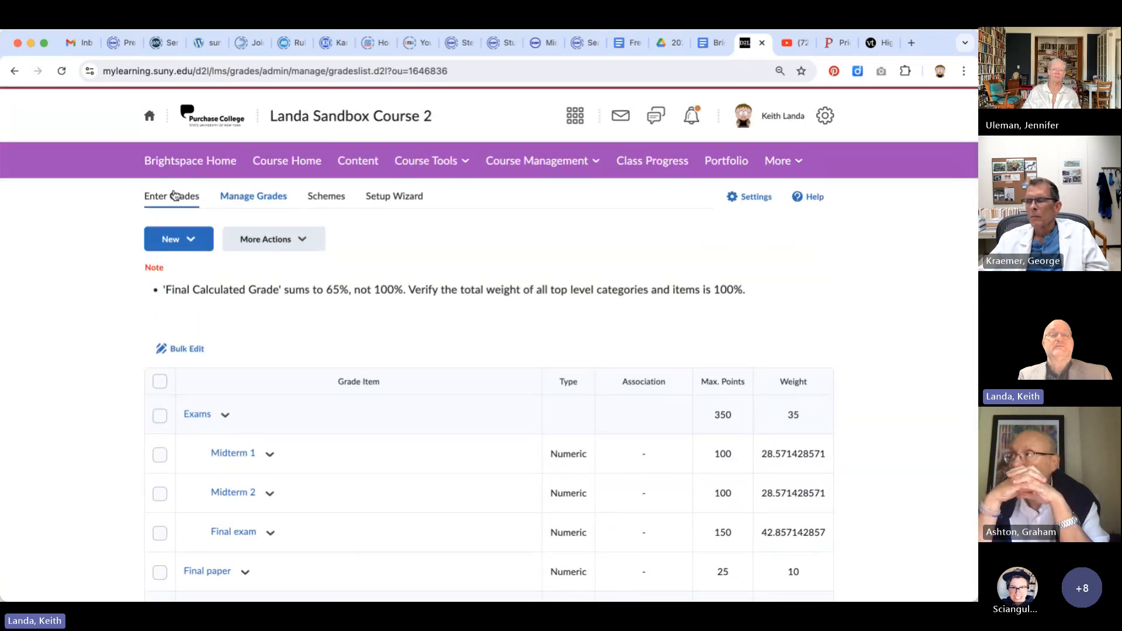
pyautogui.click(174, 195)
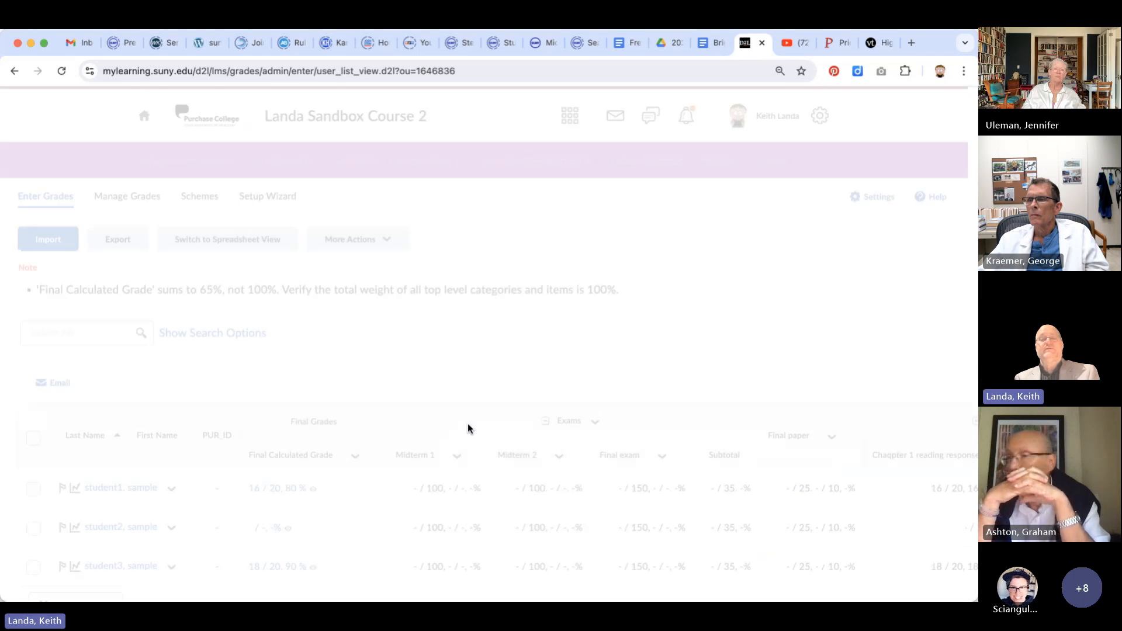
pyautogui.scroll(-1, 469, 423)
pyautogui.hscroll(5, 468, 428)
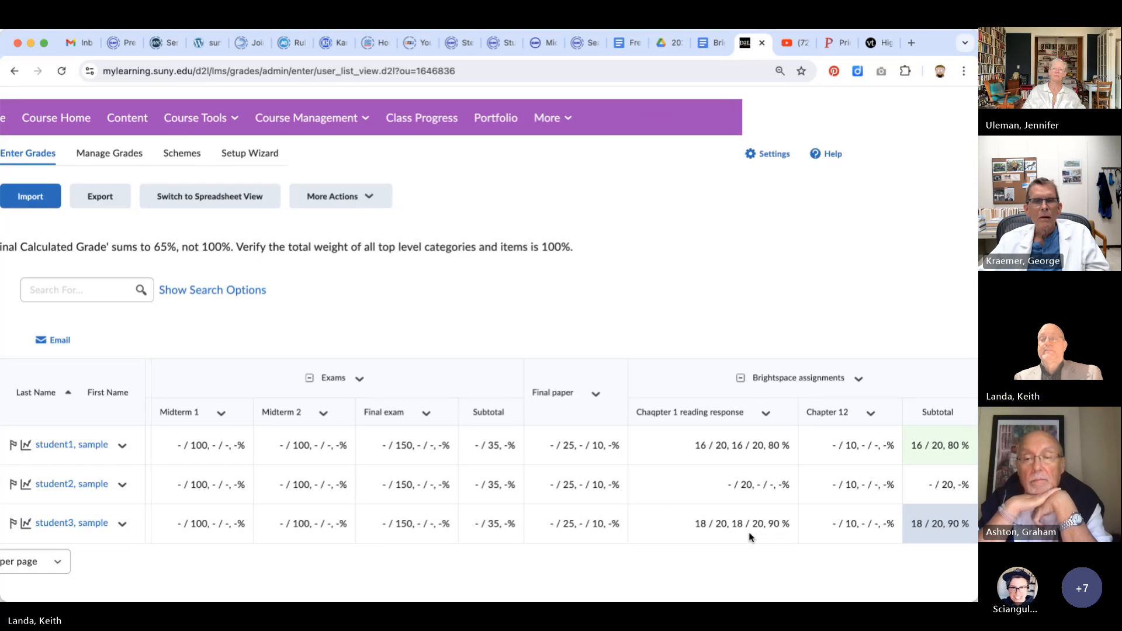
pyautogui.hscroll(3, 749, 532)
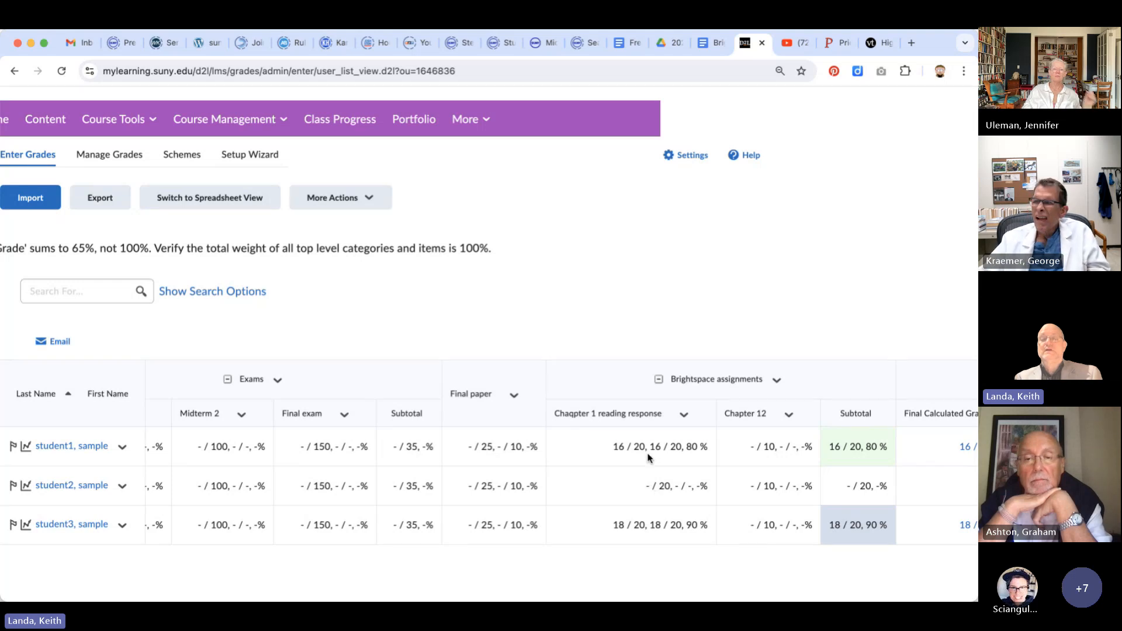
pyautogui.hscroll(3, 667, 462)
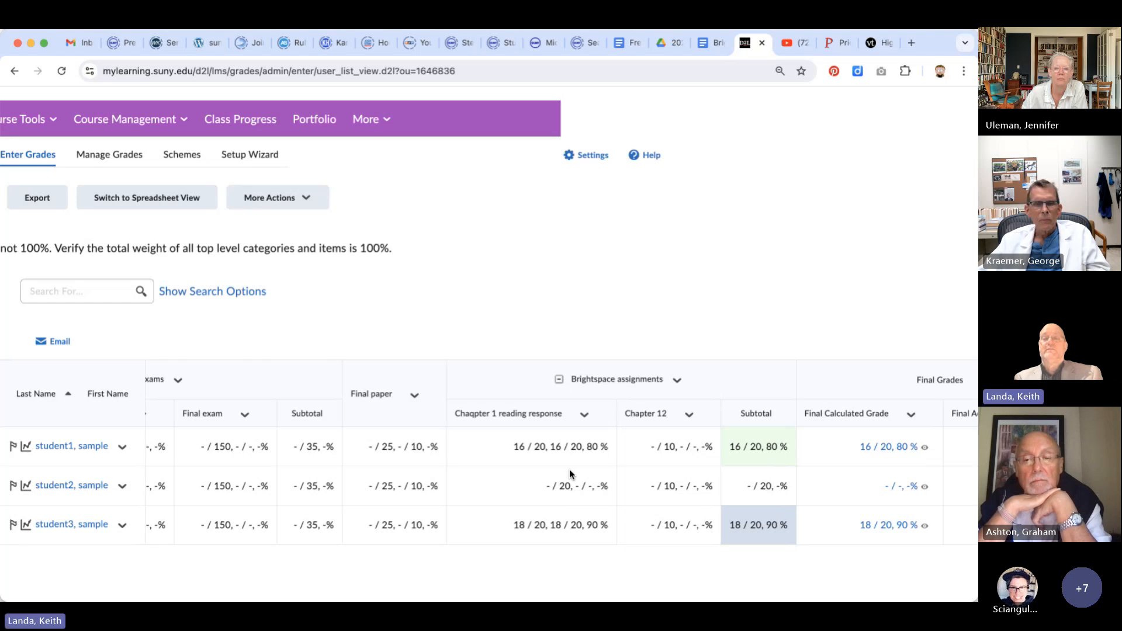
pyautogui.hscroll(4, 570, 469)
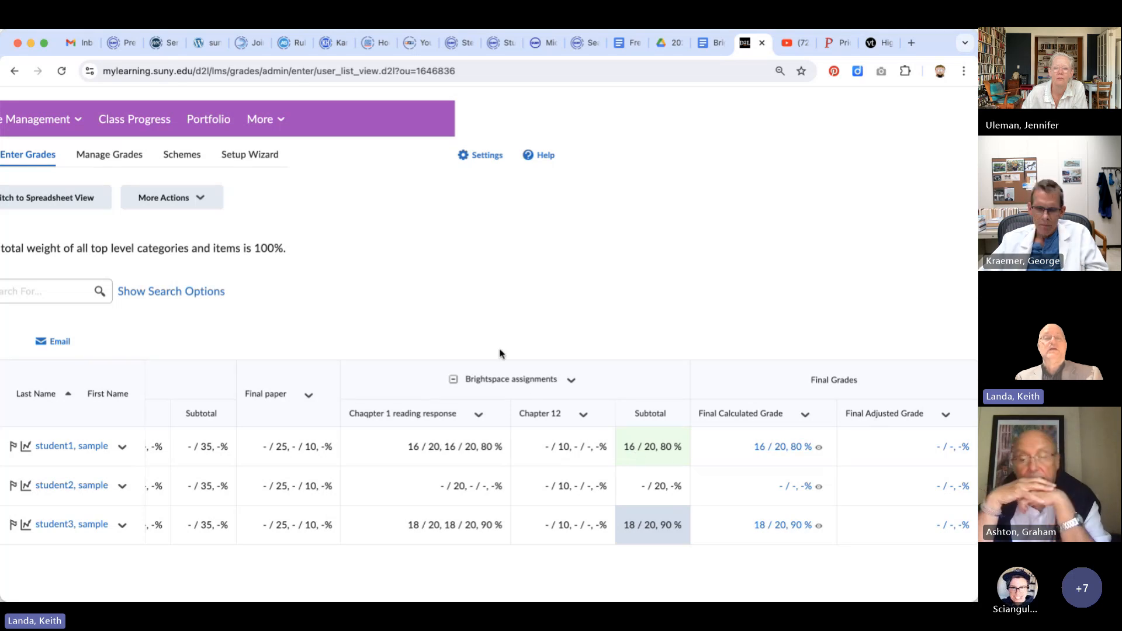
# Step: Open the submissions list of the Chaqpter 1 reading response assignment
pyautogui.scroll(2, 500, 354)
pyautogui.hscroll(-10, 500, 354)
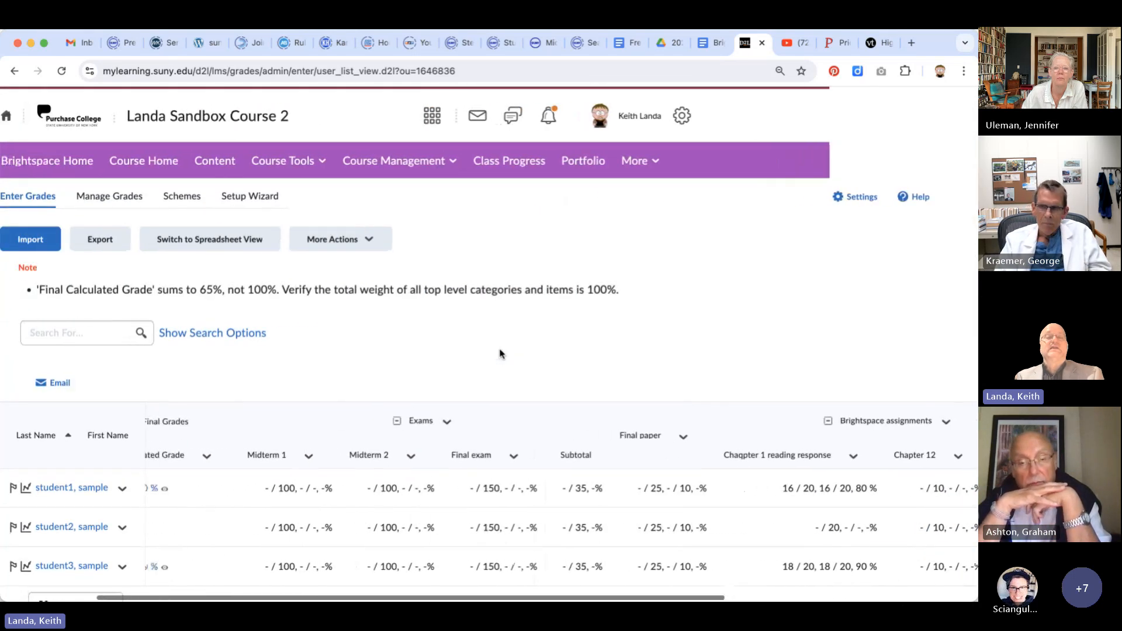
pyautogui.click(298, 161)
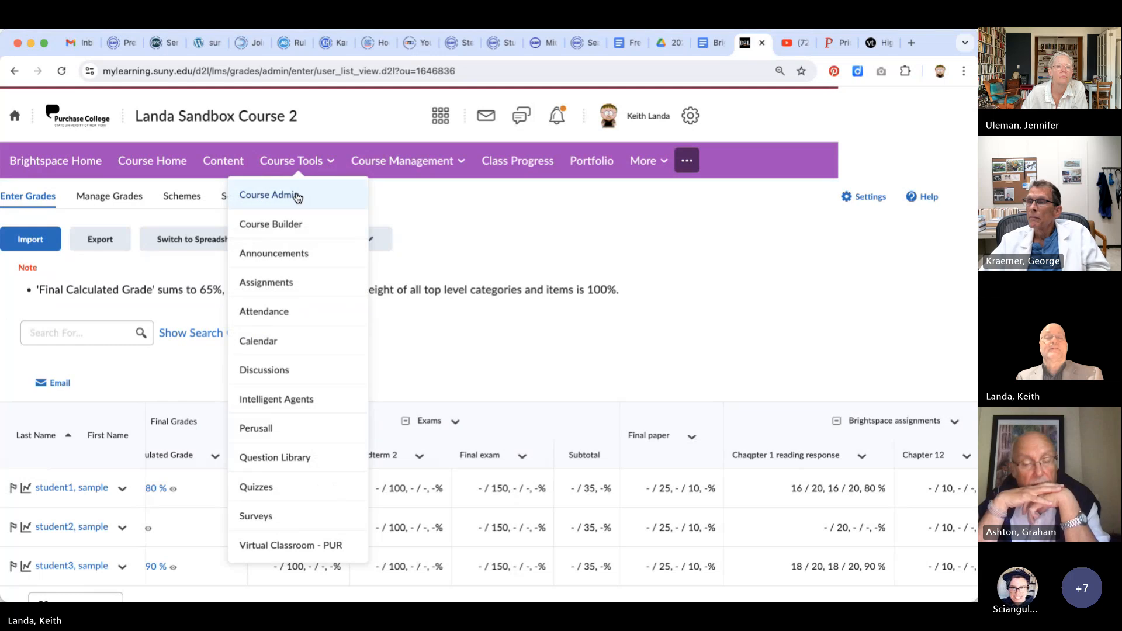
pyautogui.click(281, 284)
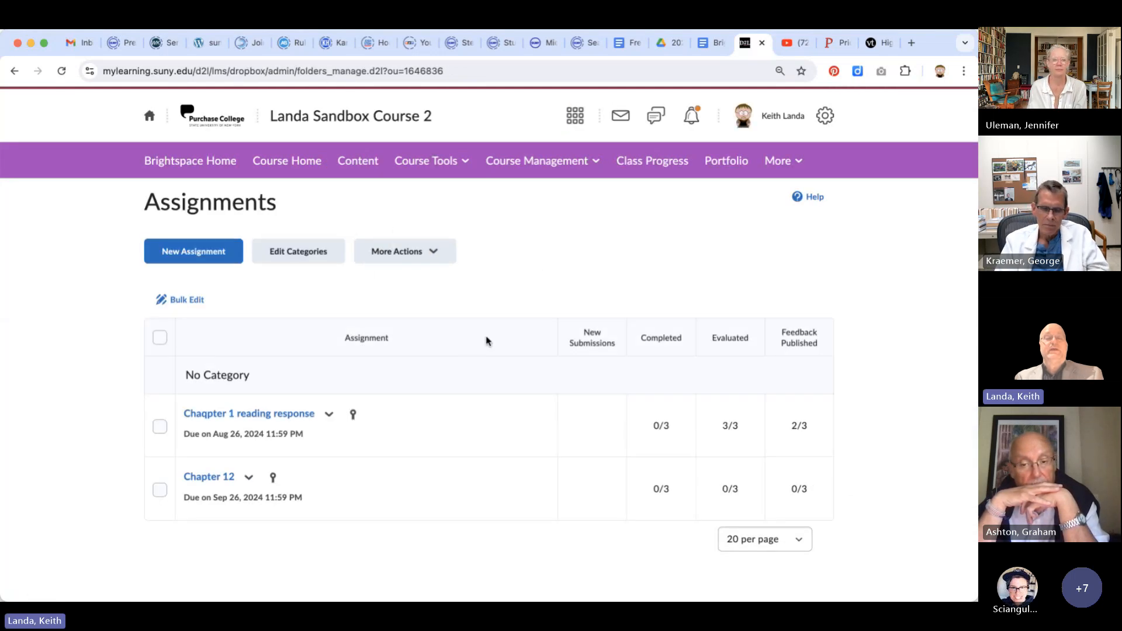
pyautogui.click(329, 415)
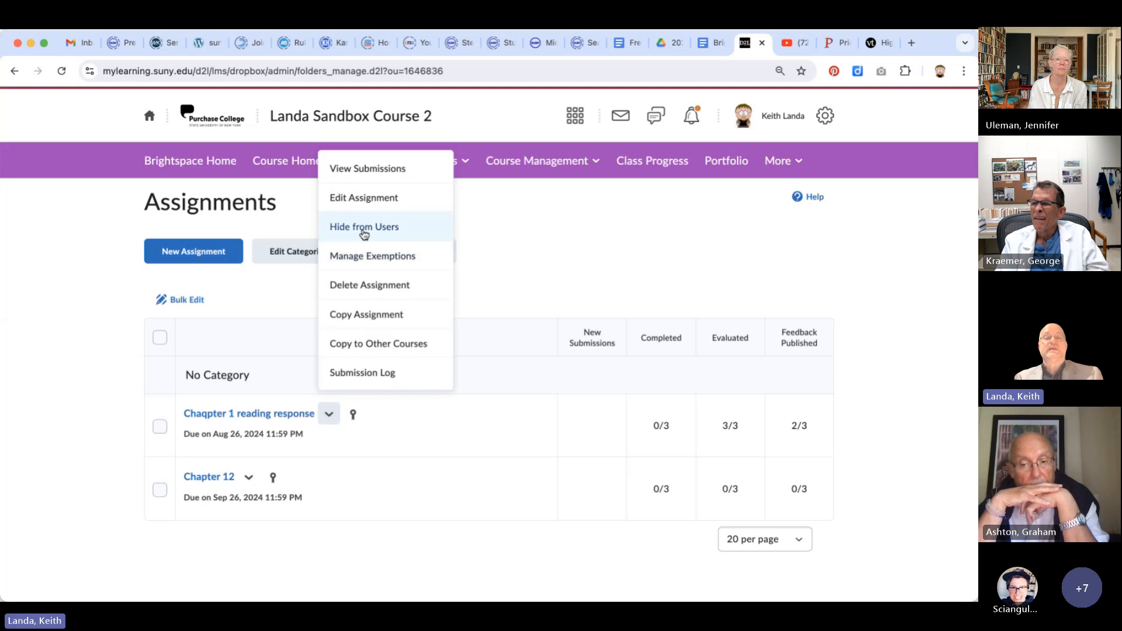
pyautogui.click(370, 169)
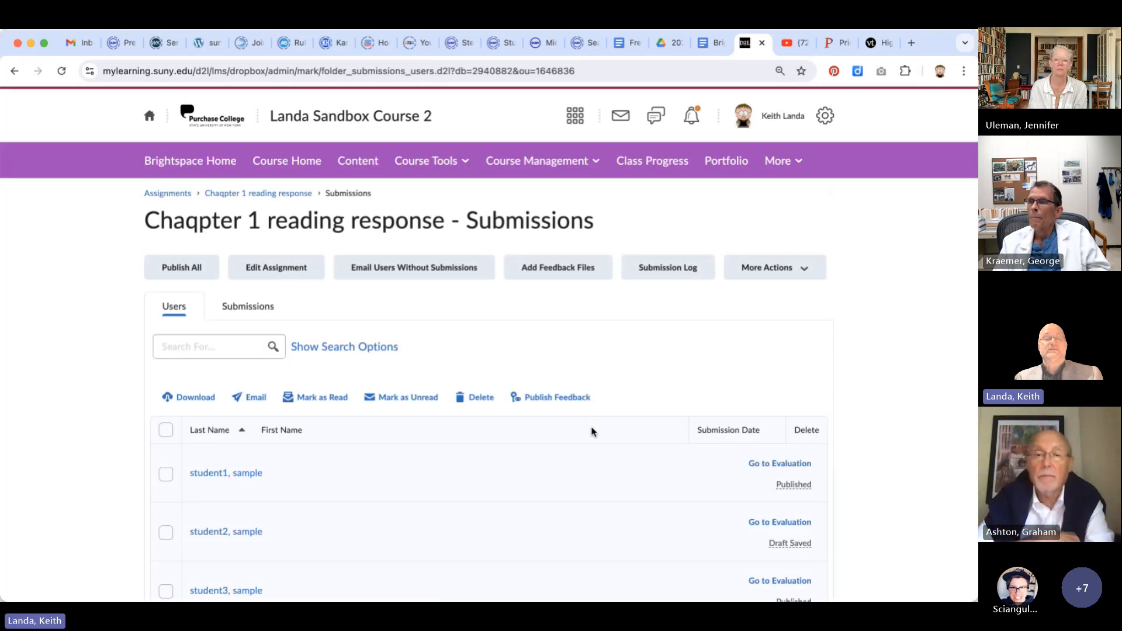
# Step: Publish the second sample student's draft evaluation and return to the submissions list
pyautogui.scroll(-2, 591, 431)
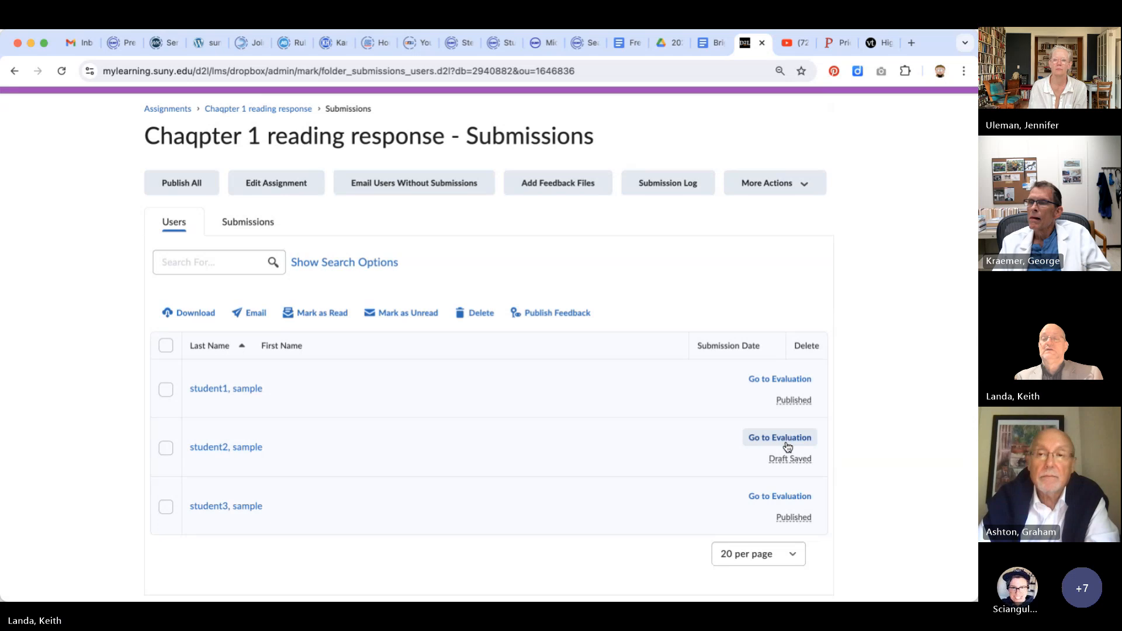
pyautogui.moveTo(795, 460)
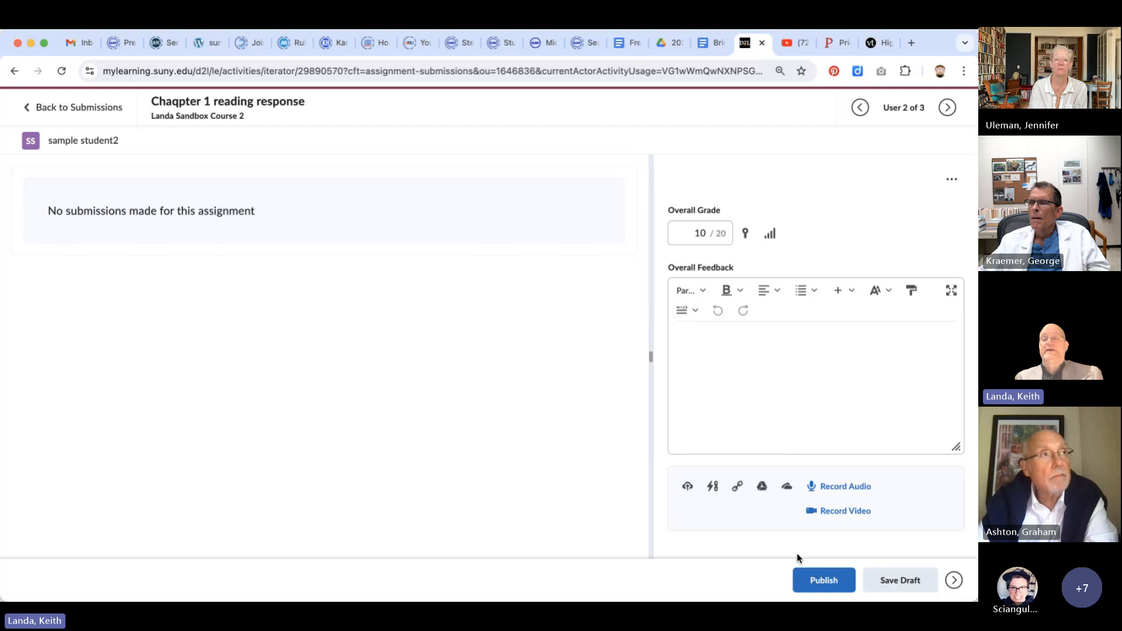
pyautogui.click(813, 581)
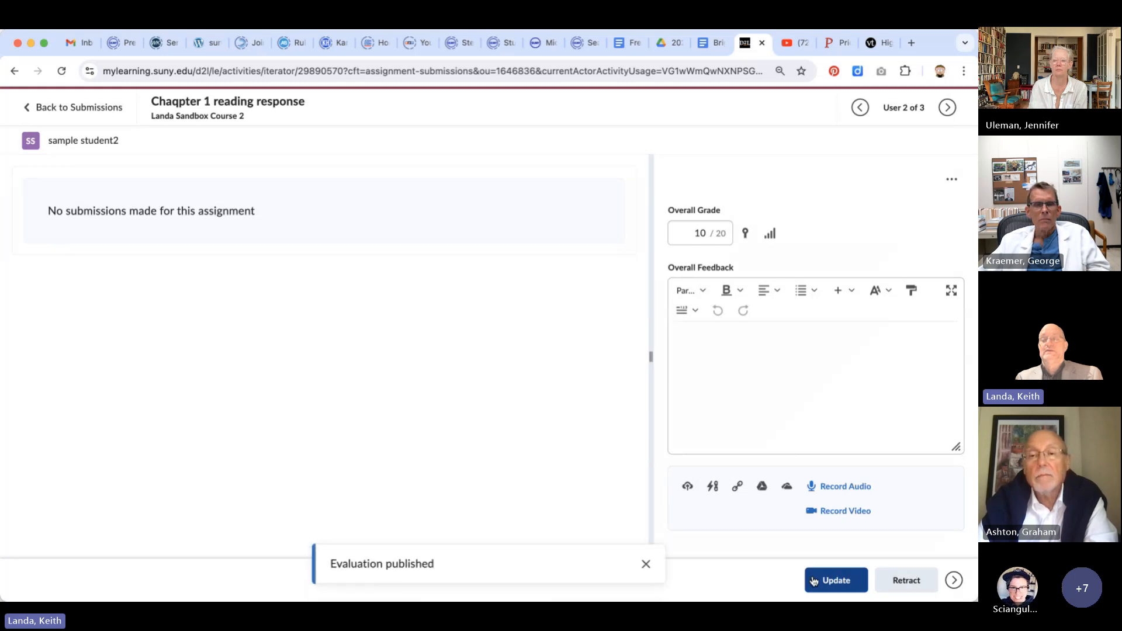
pyautogui.click(93, 108)
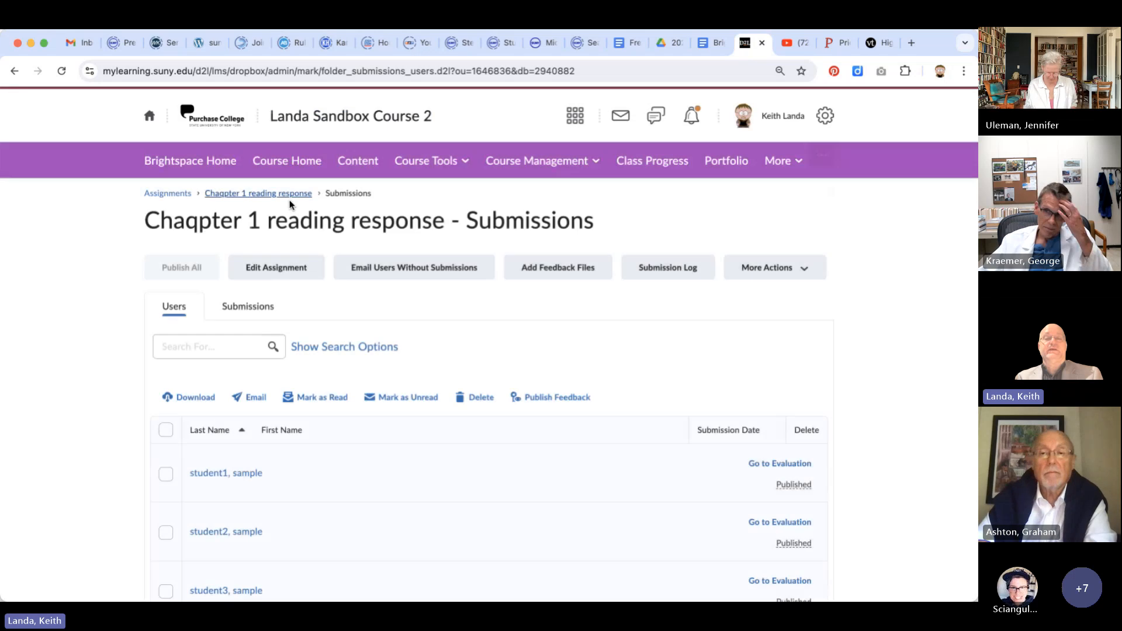
# Step: Open grade entry for the Chaqpter 1 reading response grade item and check the sample students' grades
pyautogui.click(543, 164)
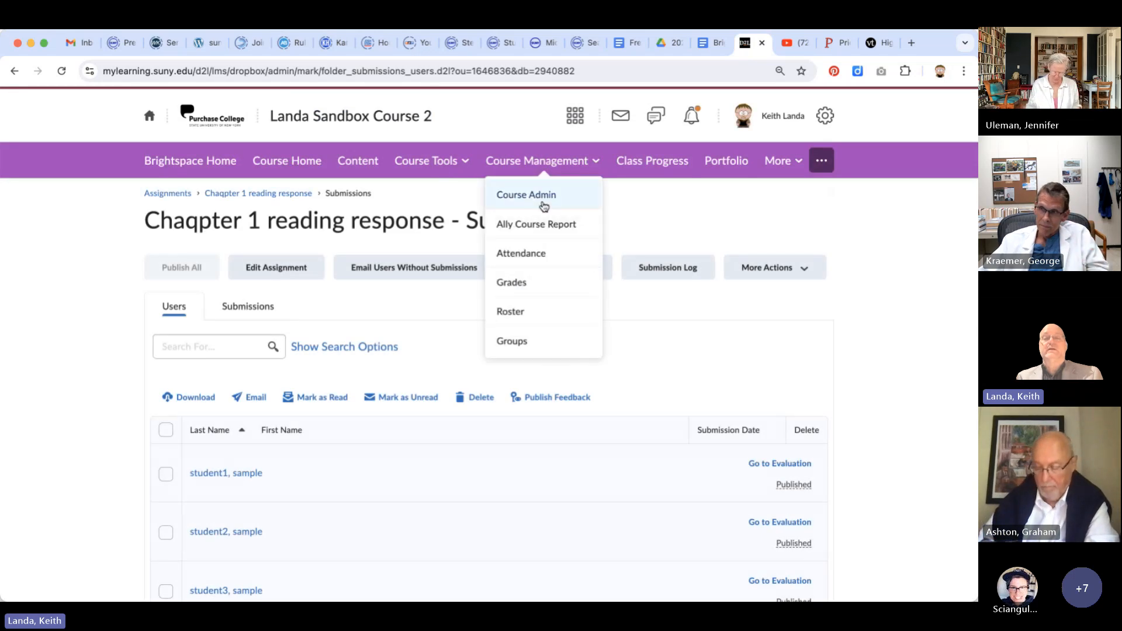
pyautogui.click(527, 280)
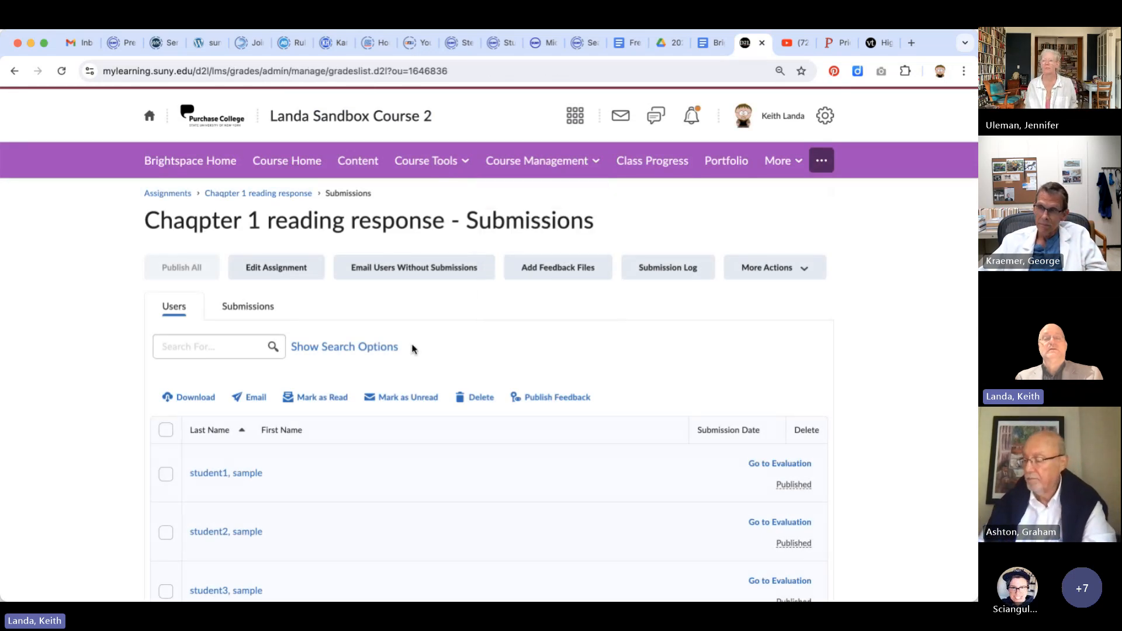
pyautogui.scroll(-5, 381, 414)
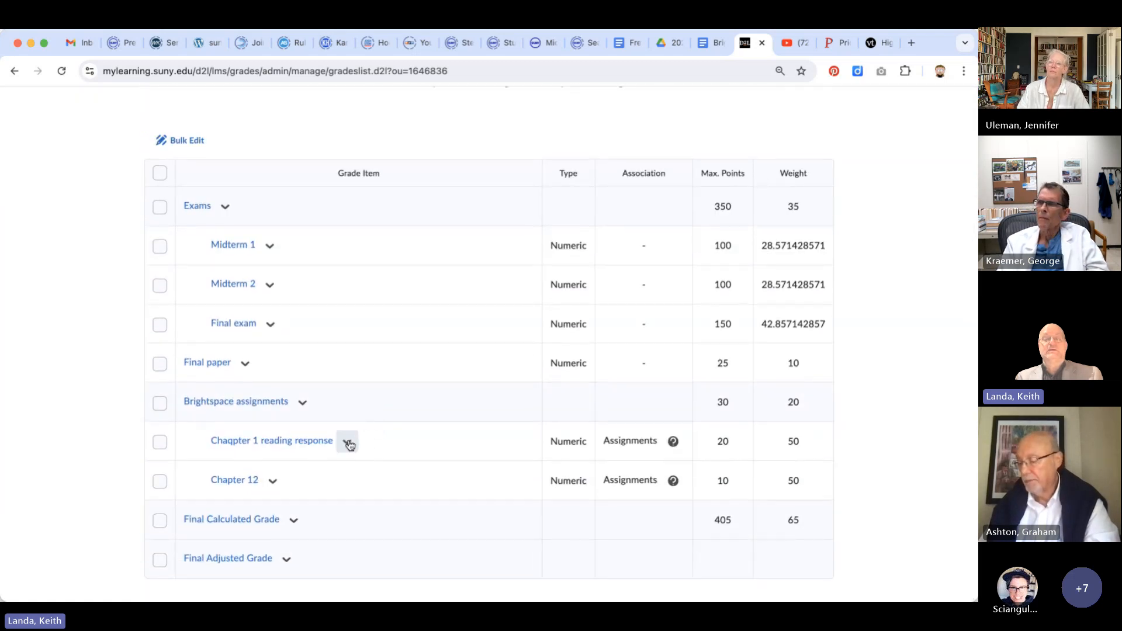
pyautogui.click(347, 442)
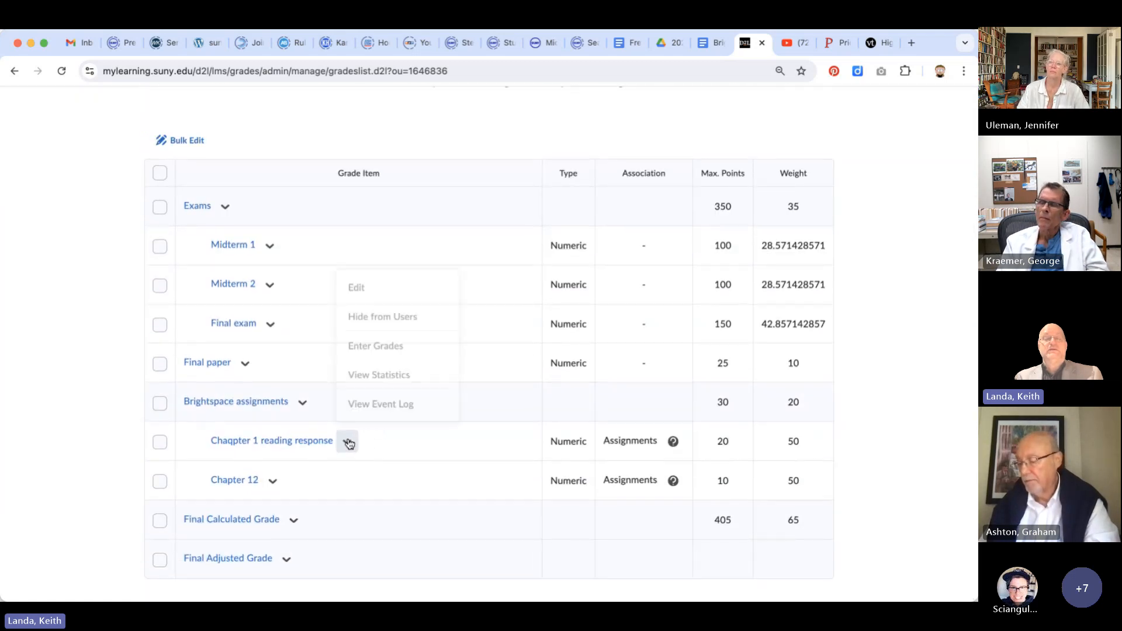
pyautogui.click(392, 343)
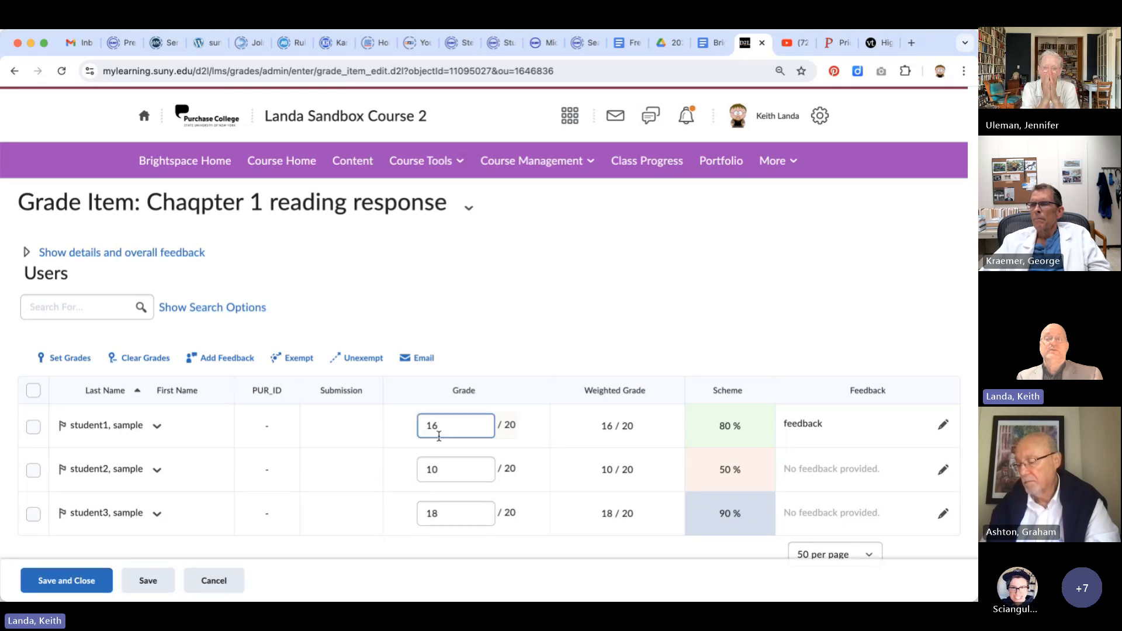
pyautogui.scroll(-2, 703, 448)
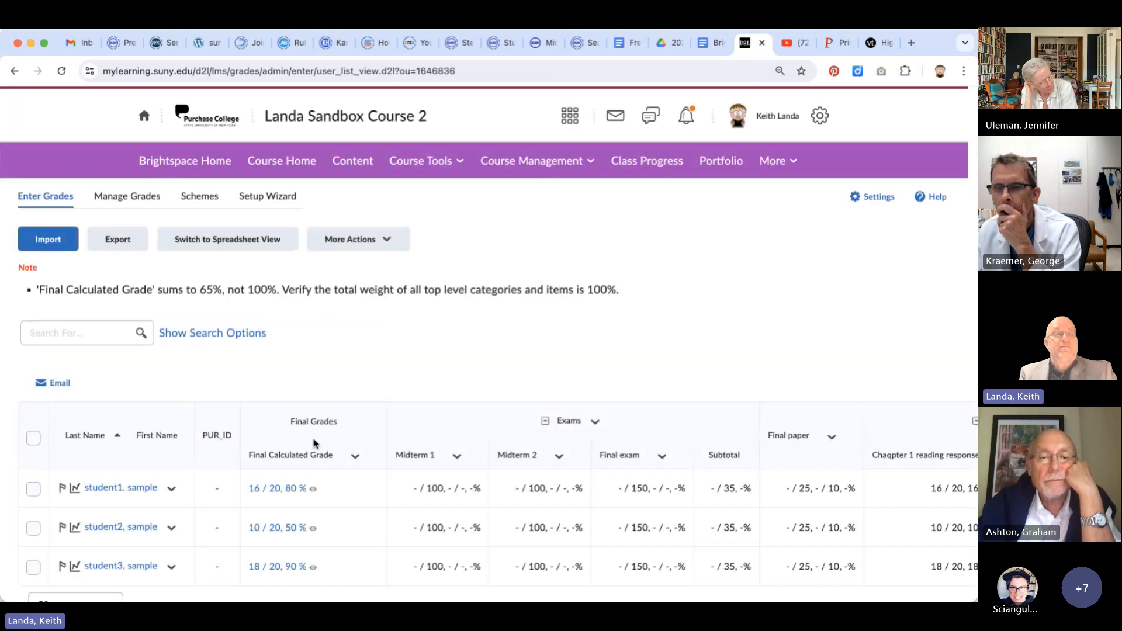
# Step: Exempt the second sample student from the Chapter 12 grade item, then save and close the grade entry
pyautogui.scroll(-1, 314, 443)
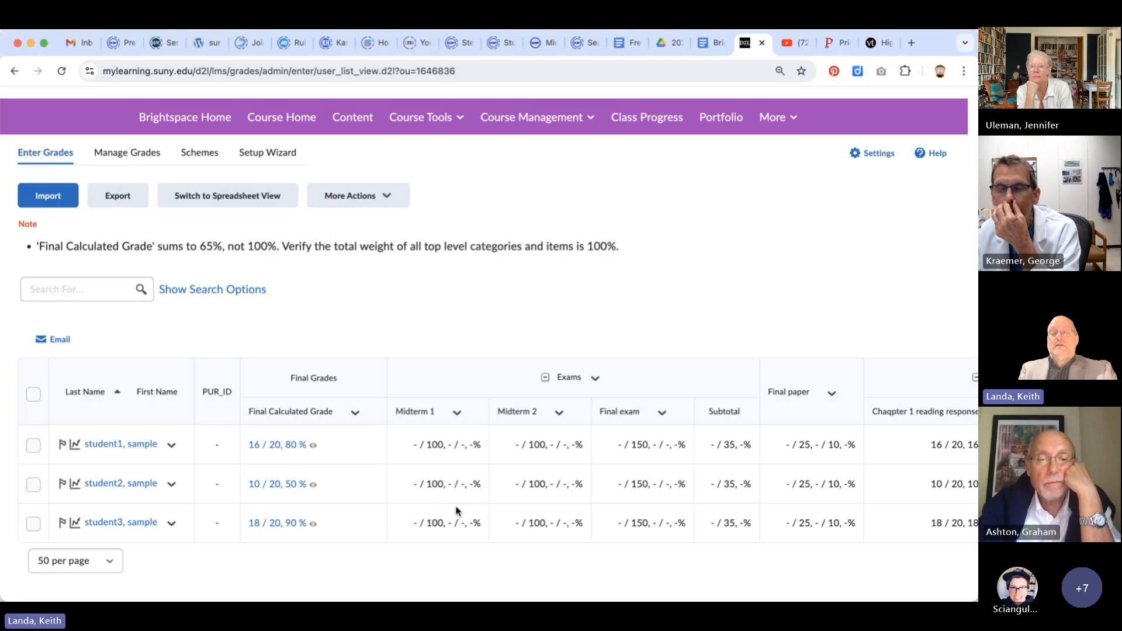
pyautogui.hscroll(6, 458, 511)
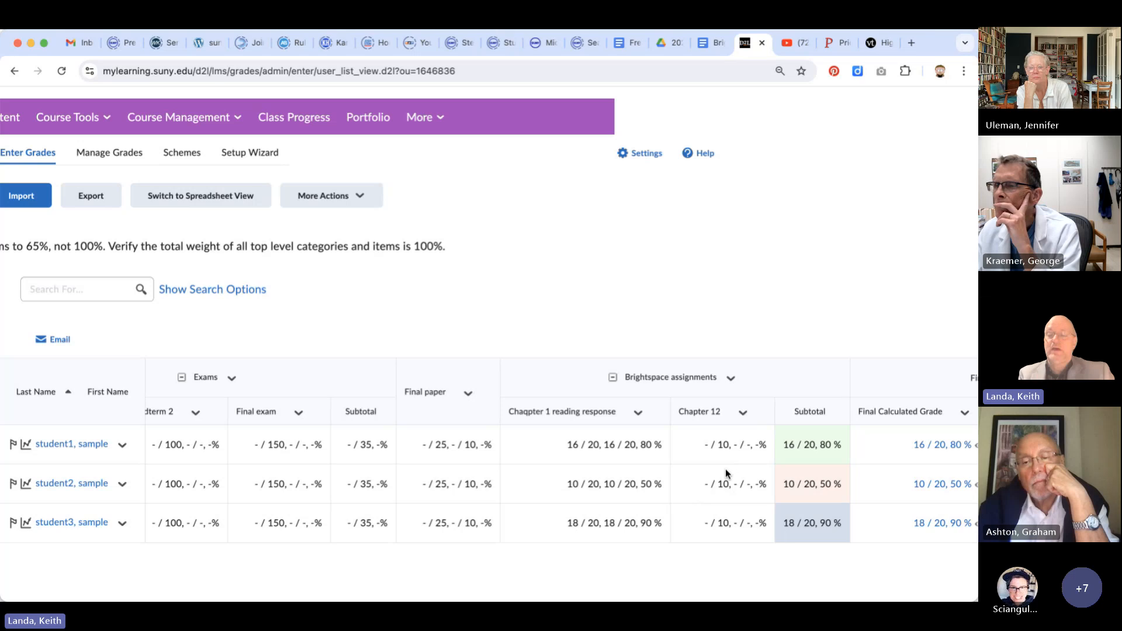
pyautogui.click(743, 415)
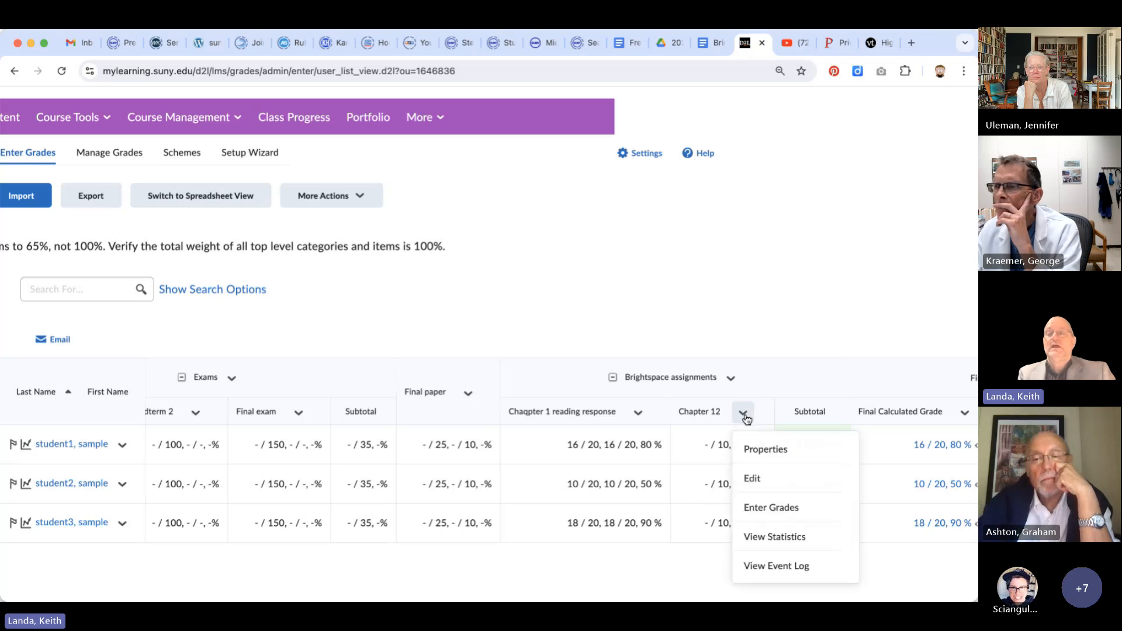
pyautogui.click(760, 510)
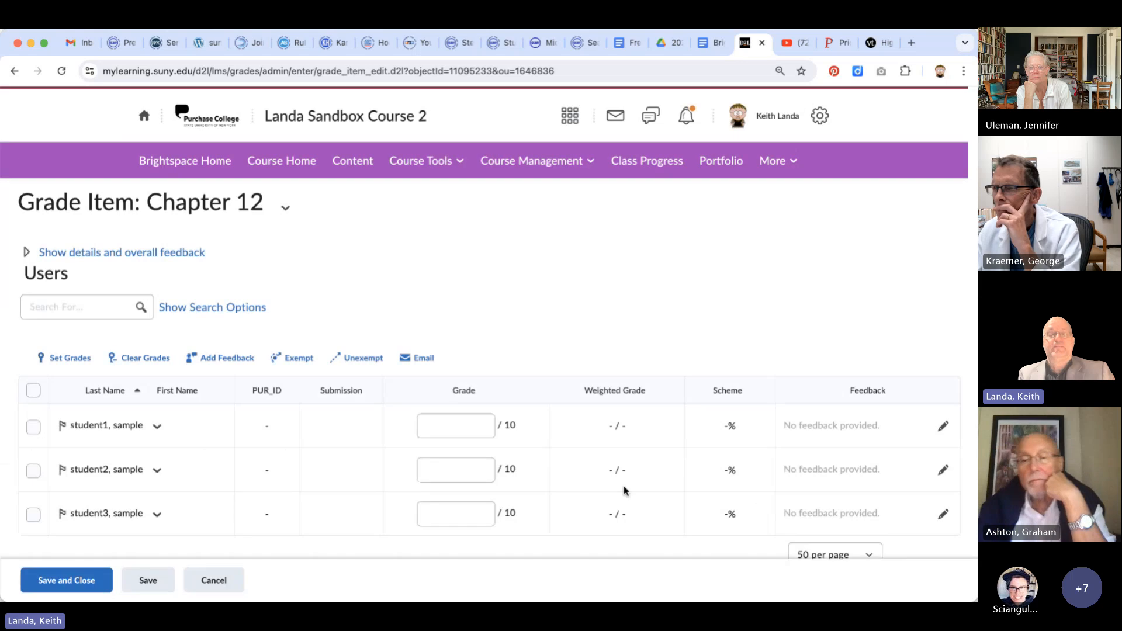
pyautogui.scroll(-1, 483, 447)
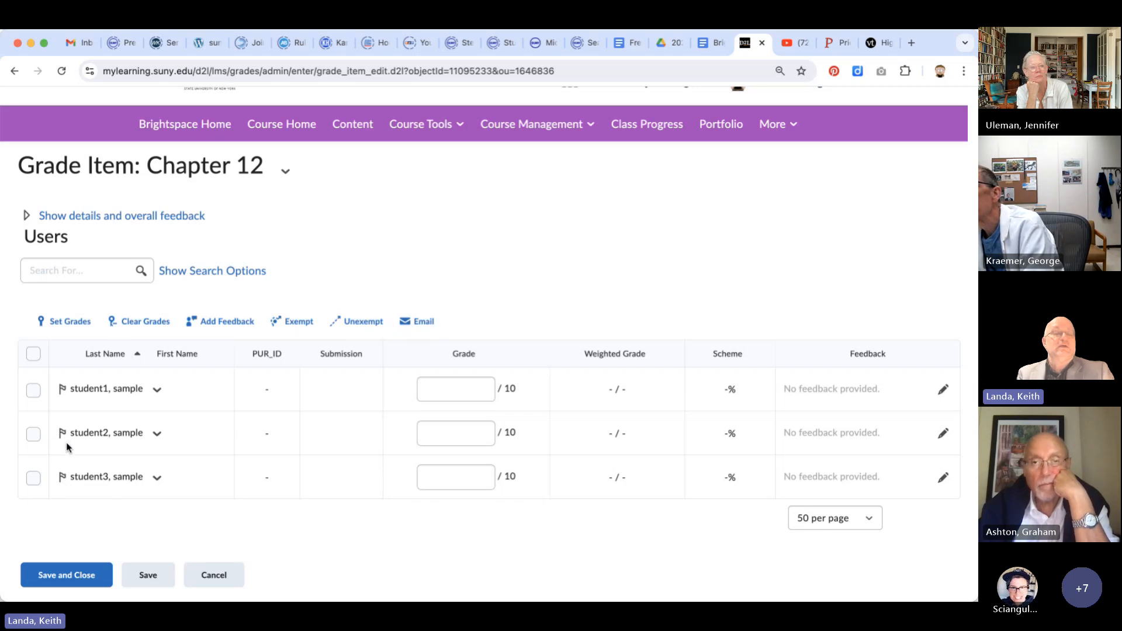
pyautogui.click(32, 435)
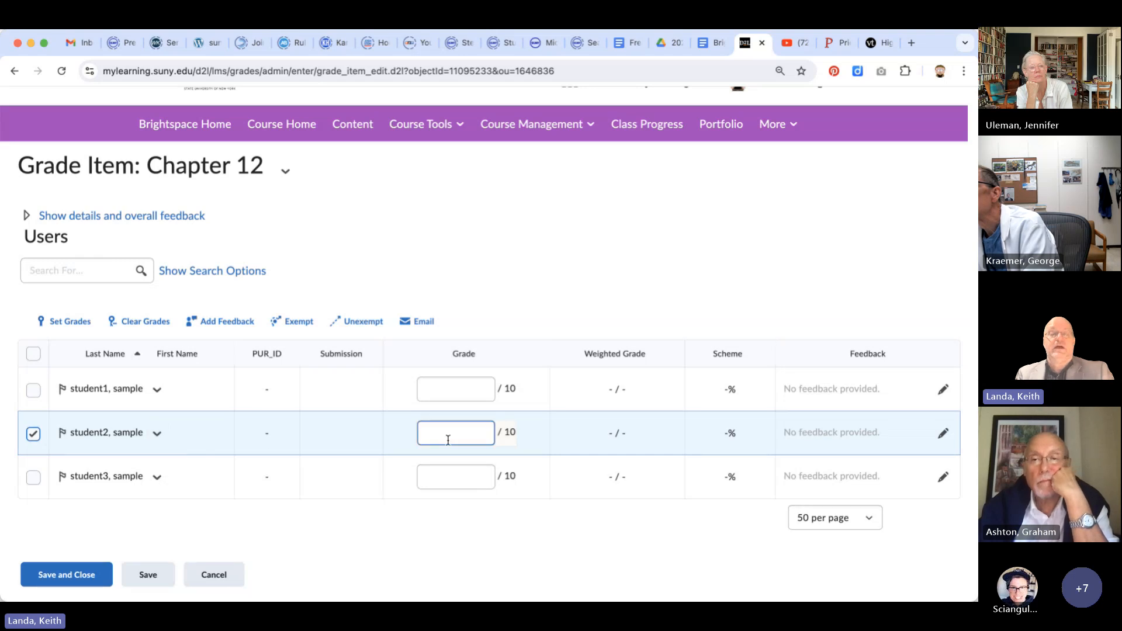
pyautogui.click(294, 322)
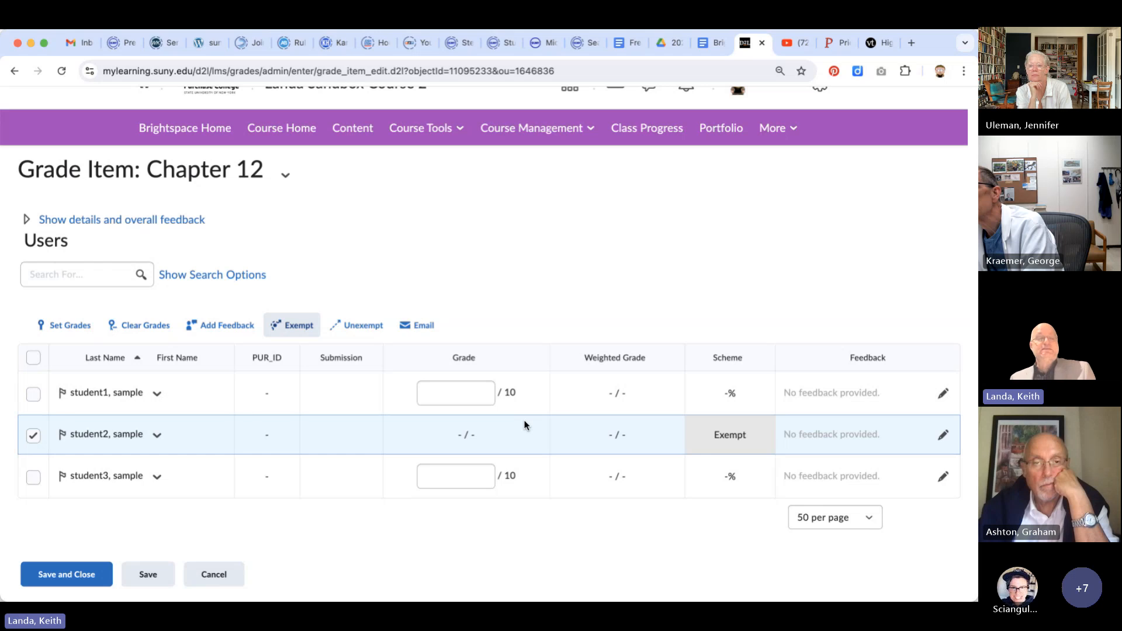
pyautogui.click(88, 575)
pyautogui.click(426, 239)
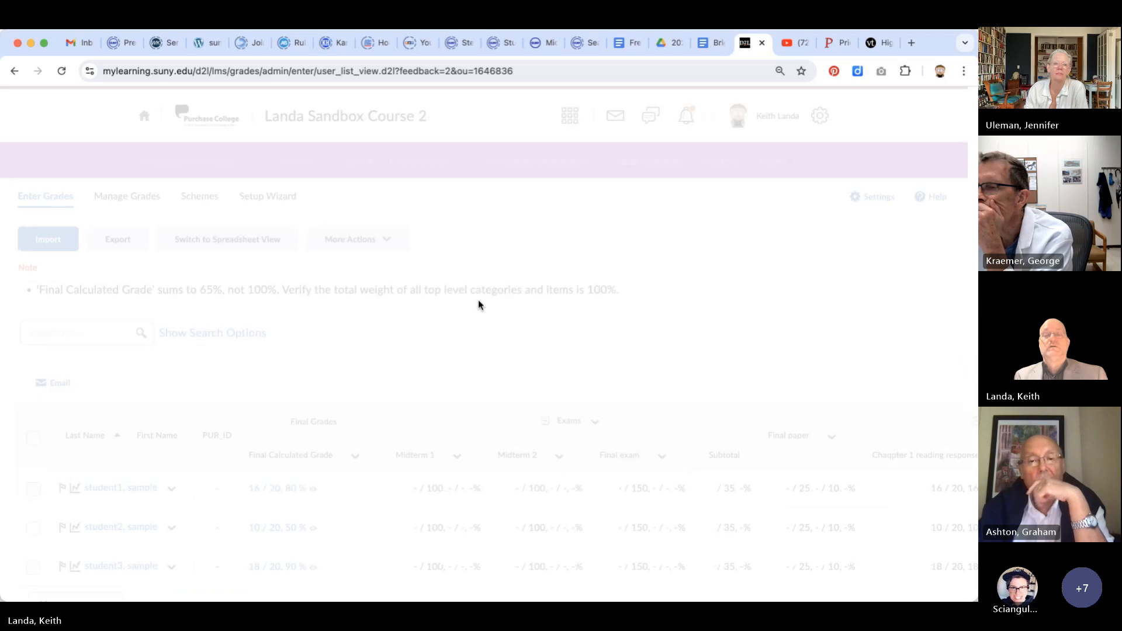
# Step: Examine the second sample student's Chapter 12 exemption, Brightspace assignments subtotal and final calculated grade in the grade book
pyautogui.scroll(-1, 478, 304)
pyautogui.hscroll(6, 478, 303)
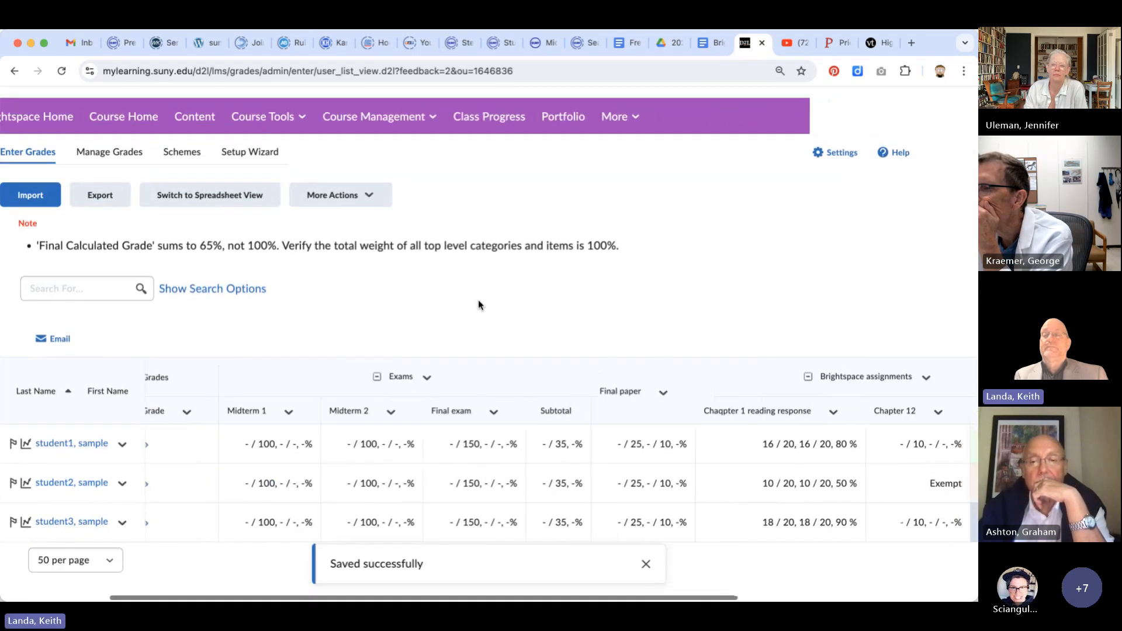
pyautogui.hscroll(1, 479, 305)
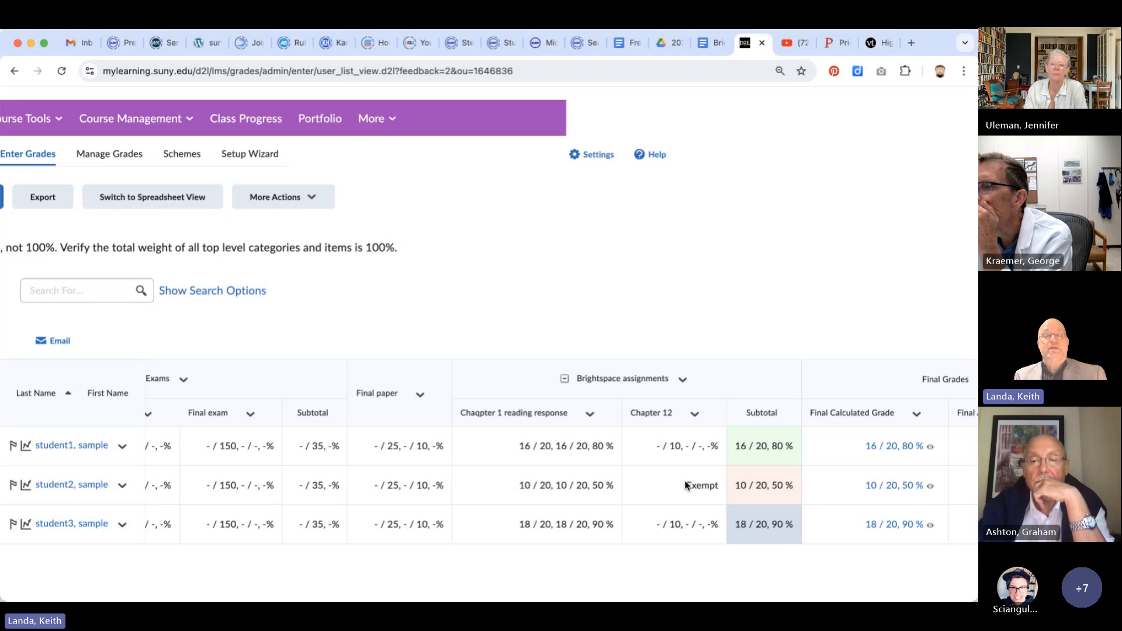
pyautogui.hscroll(4, 686, 486)
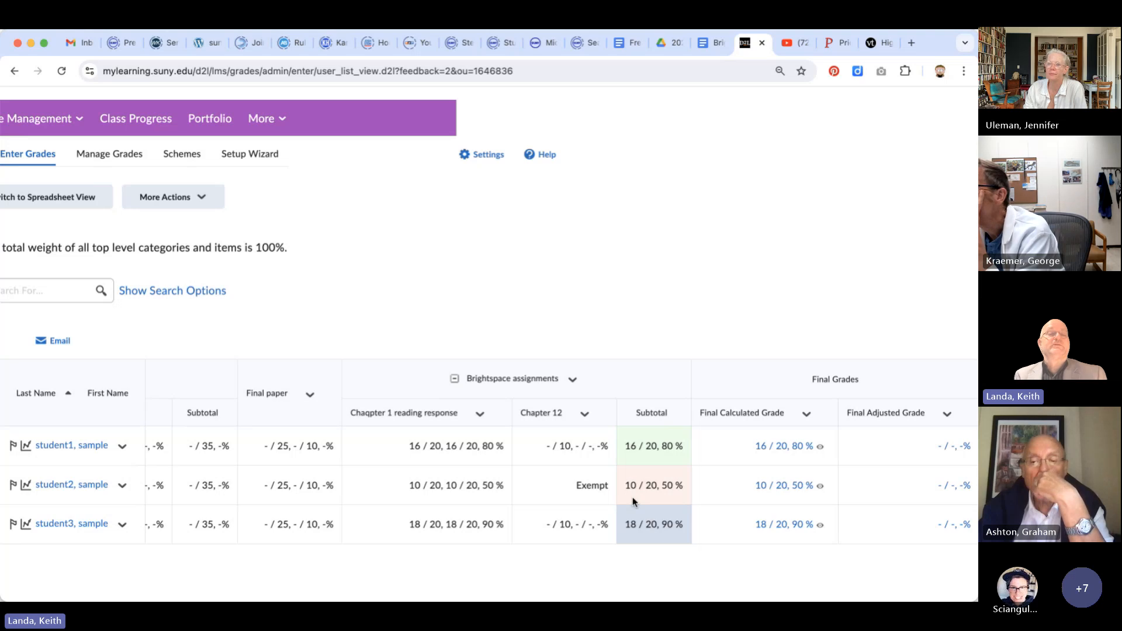
# Step: Open grade entry for the Final exam item and select the first and third sample students
pyautogui.hscroll(-10, 633, 497)
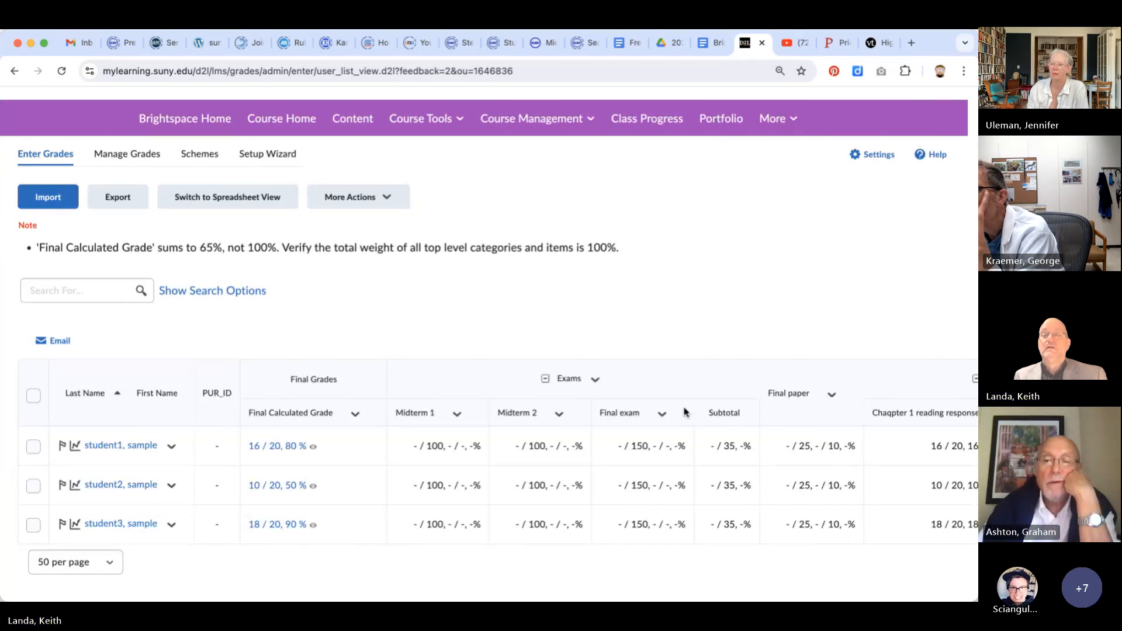
pyautogui.click(662, 414)
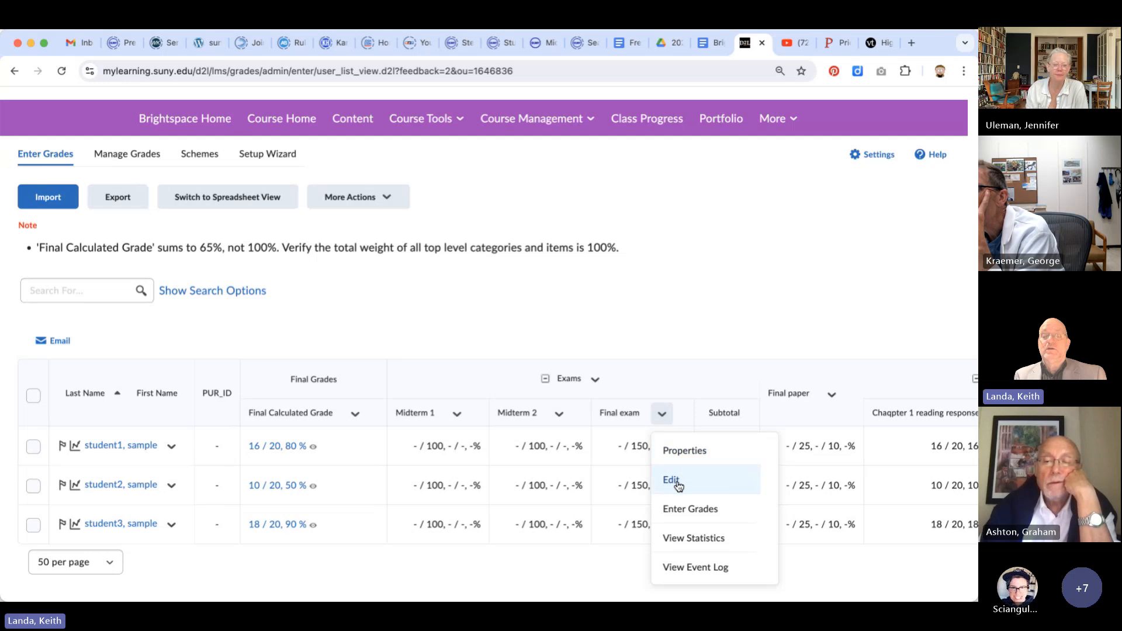
pyautogui.click(684, 507)
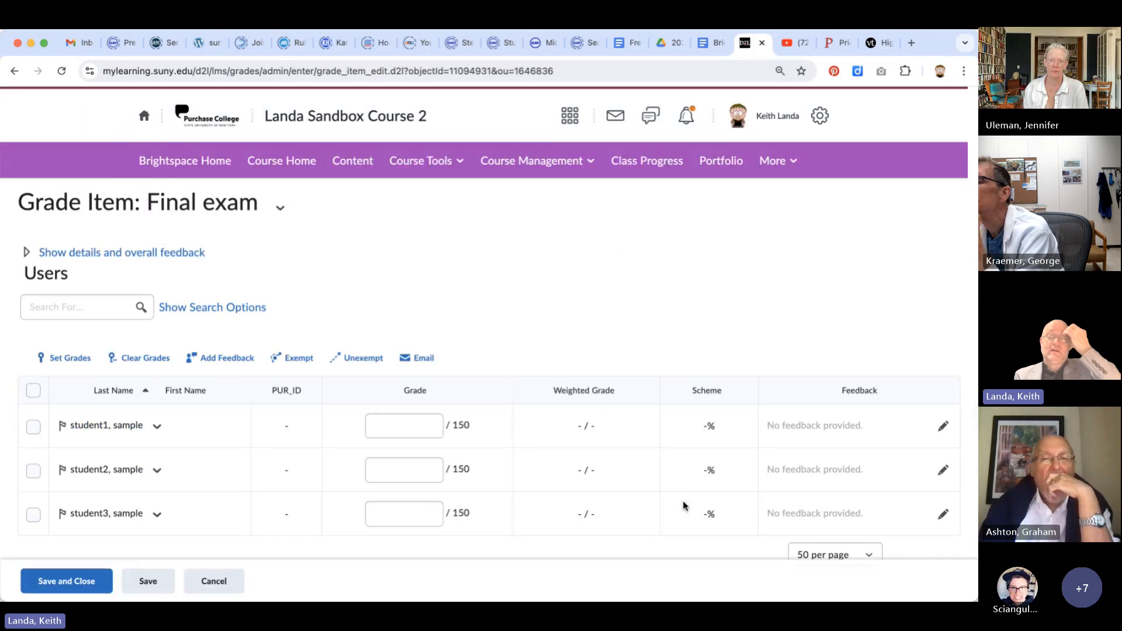
pyautogui.scroll(-1, 522, 491)
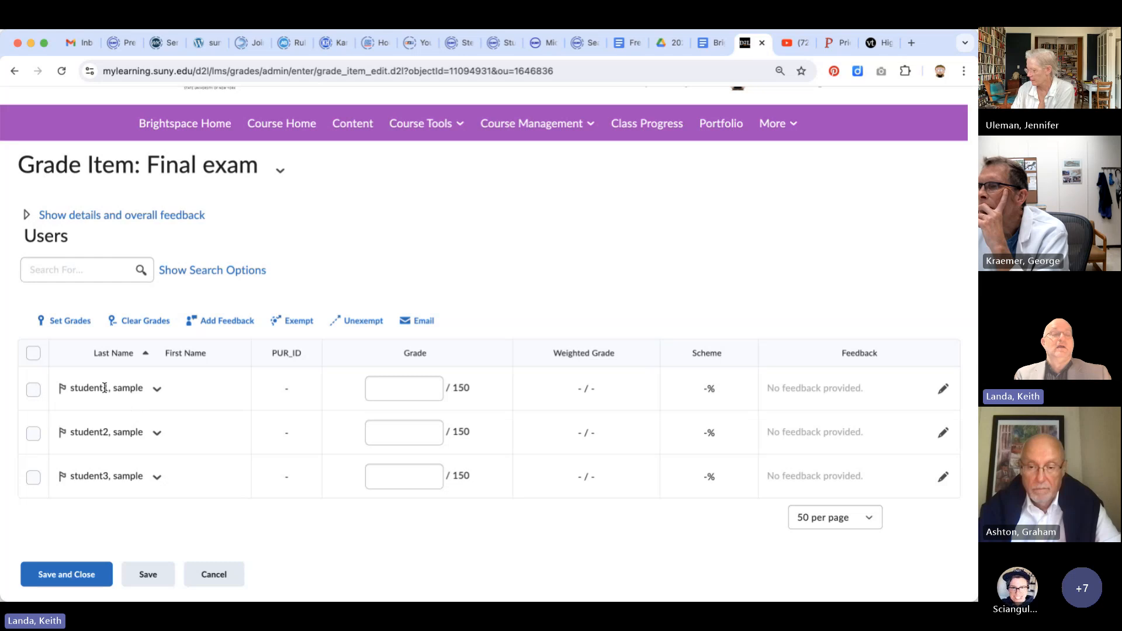
pyautogui.click(33, 390)
pyautogui.click(33, 478)
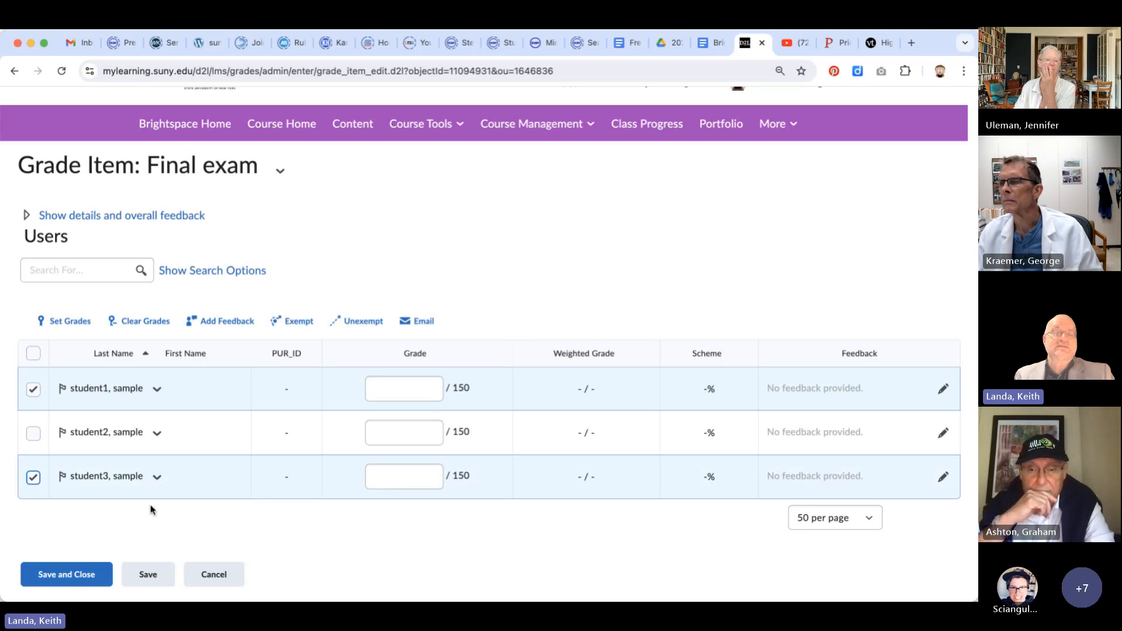
# Step: Try a bulk Final exam grade of 0 for the selected students and cancel without saving it
pyautogui.click(65, 321)
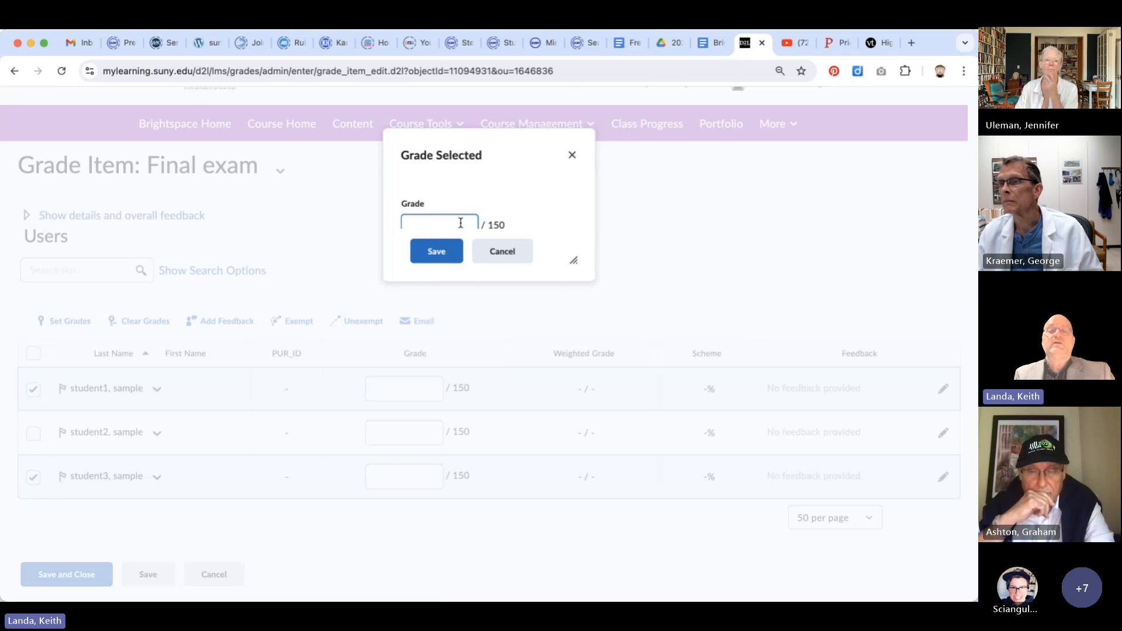
pyautogui.write('0')
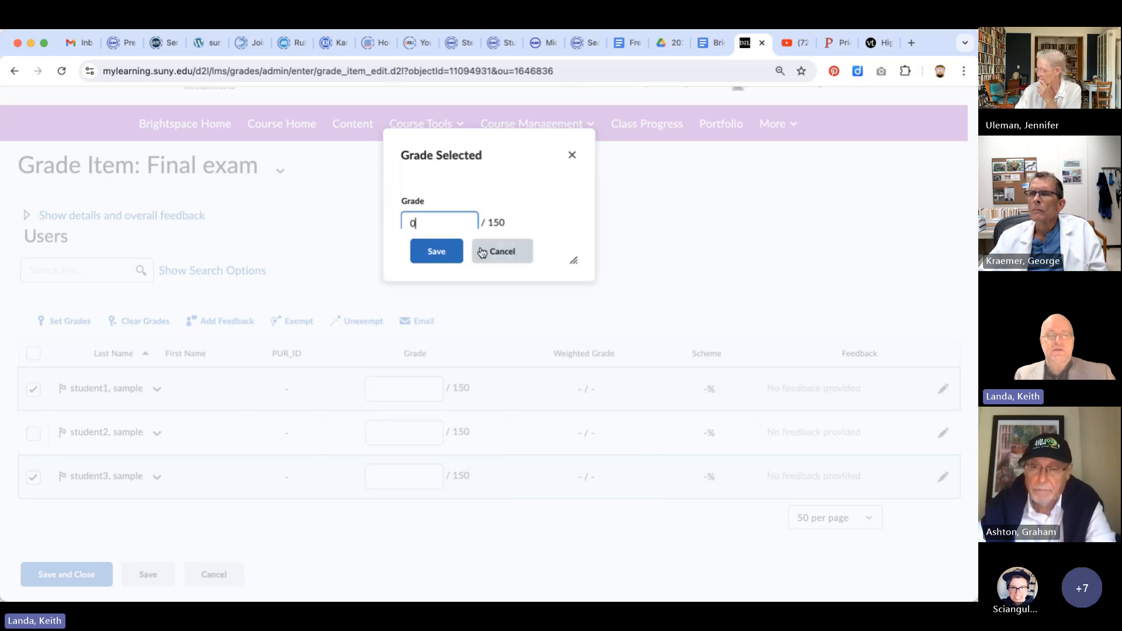
pyautogui.click(510, 252)
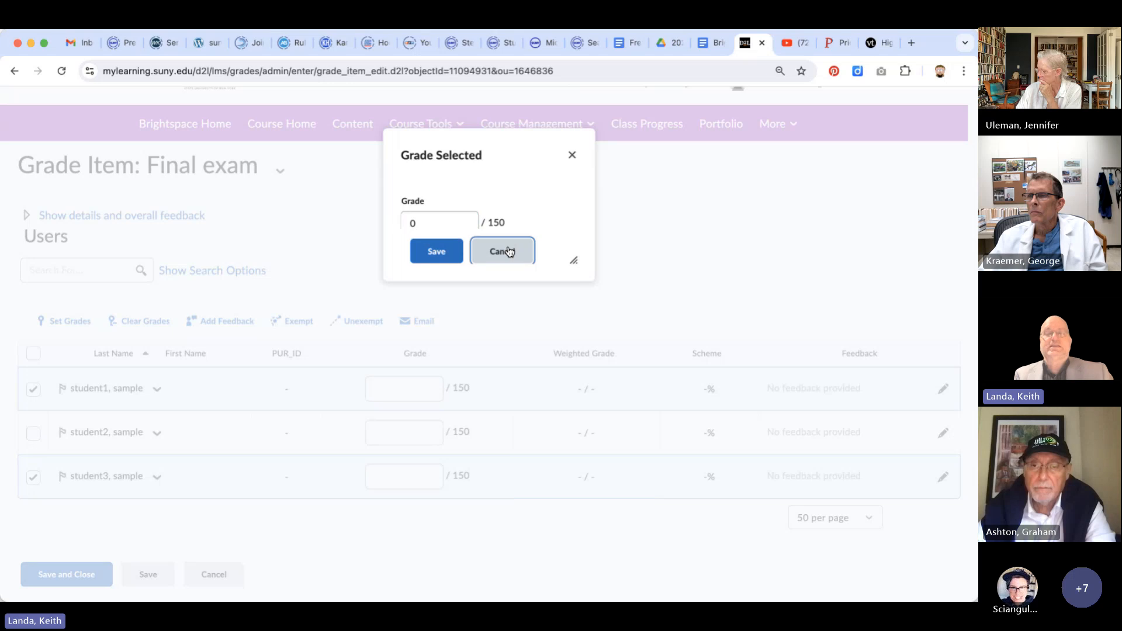